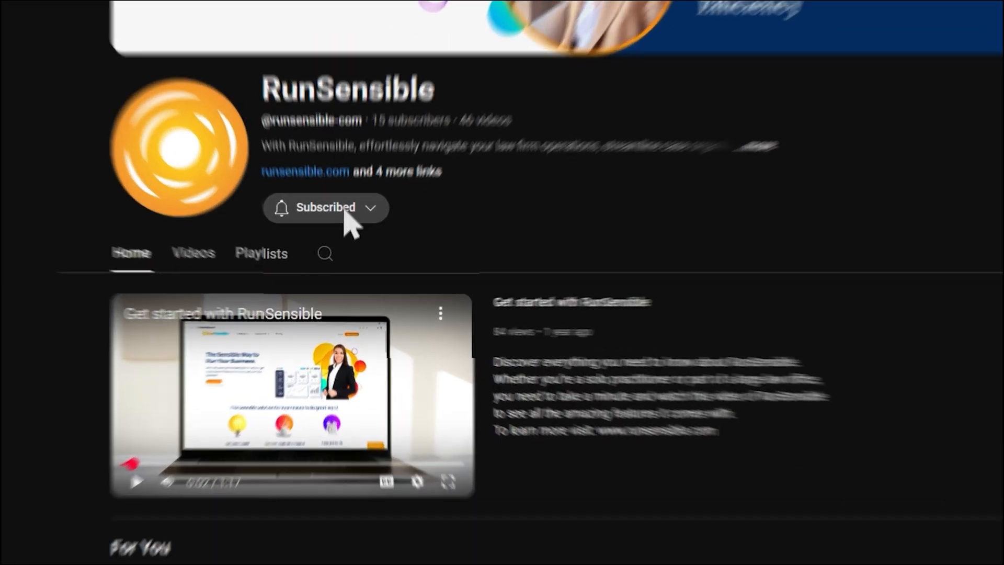
Set the RunSensible YouTube channel's notification bell to All
left_click(340, 252)
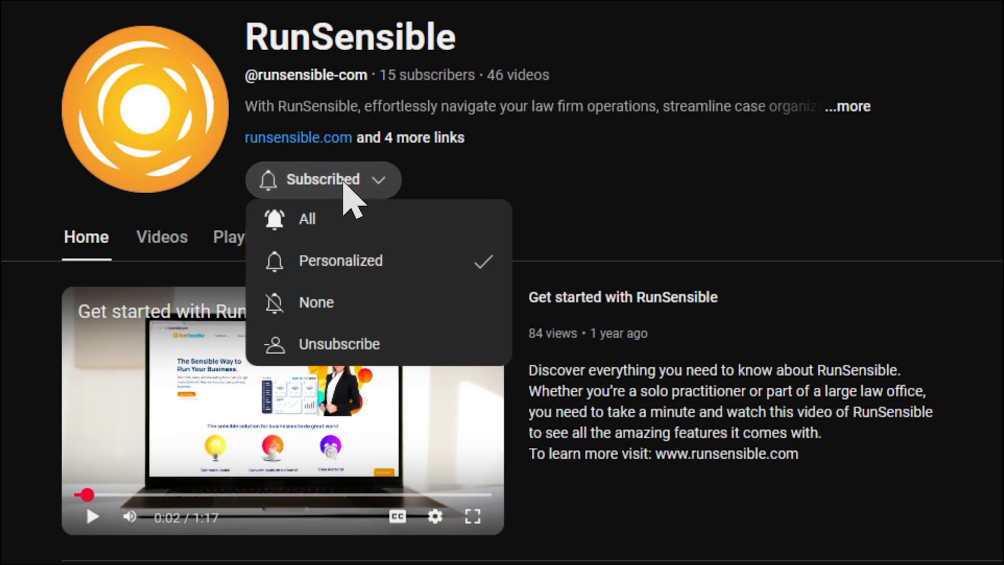
left_click(343, 230)
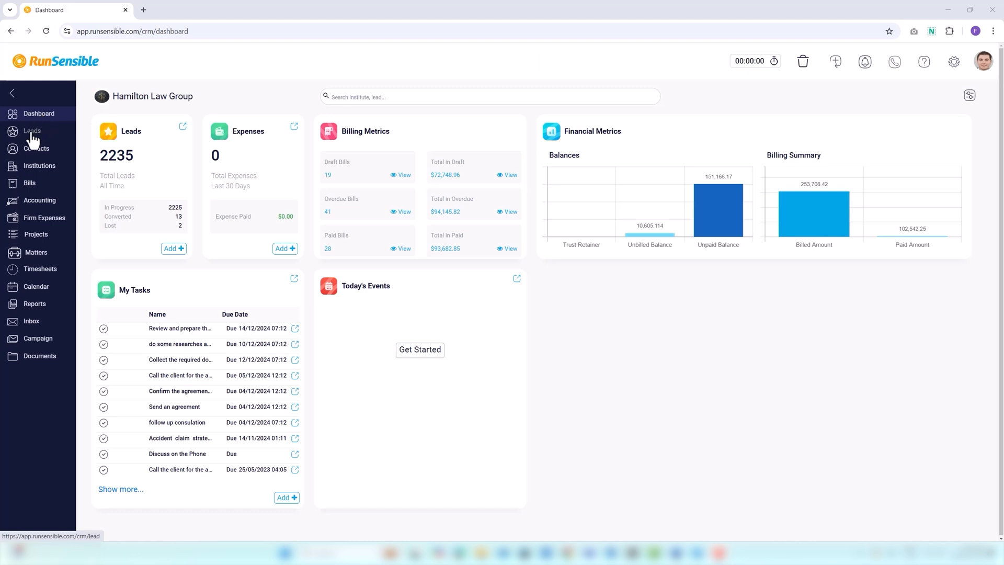
Go to Leads and bring up a blank New Lead form
left_click(33, 139)
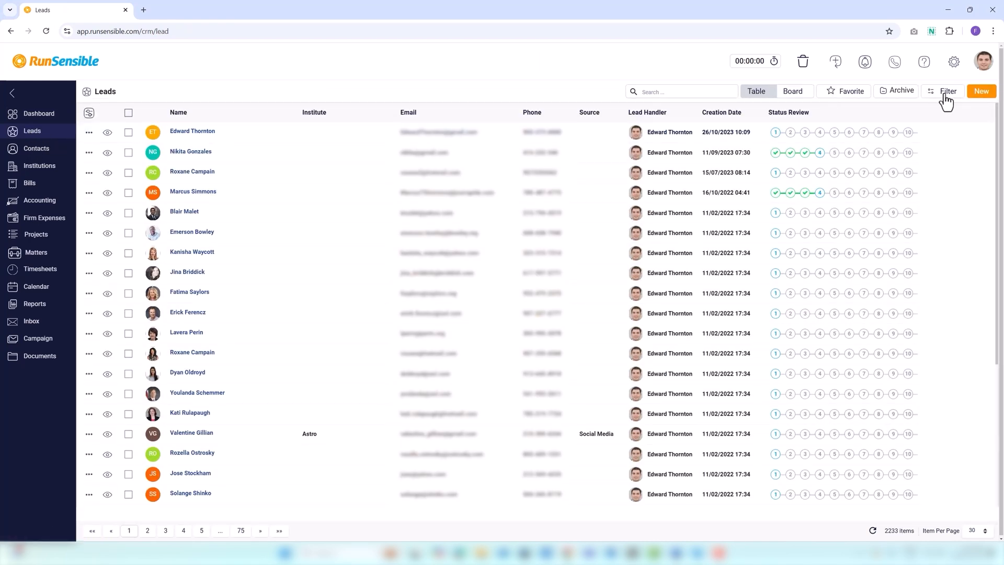
left_click(982, 92)
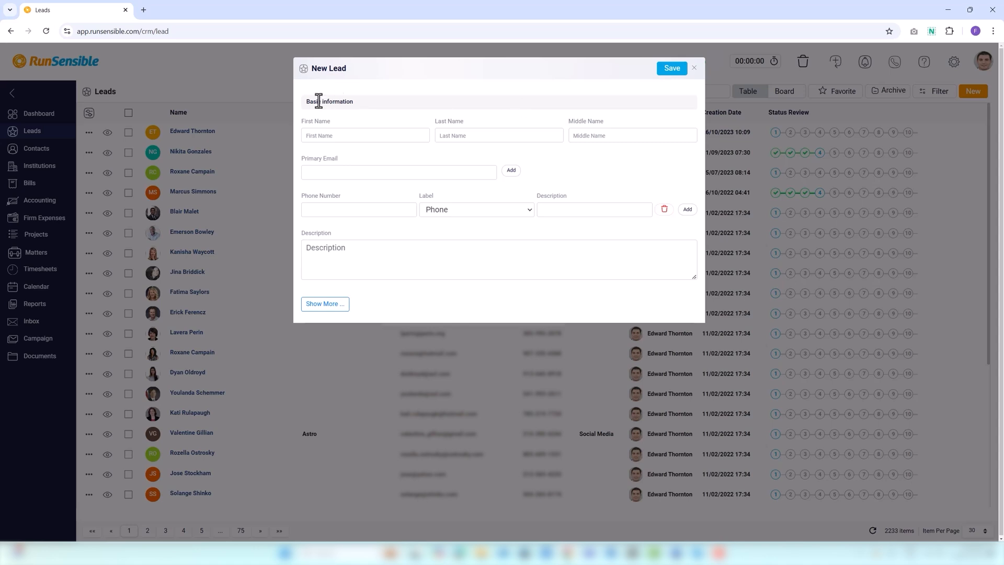
Enter the lead's first, last and middle names and primary e-mail address
left_click(312, 138)
type("James")
left_click(451, 136)
type("Smith")
left_click(615, 135)
type("Alexander")
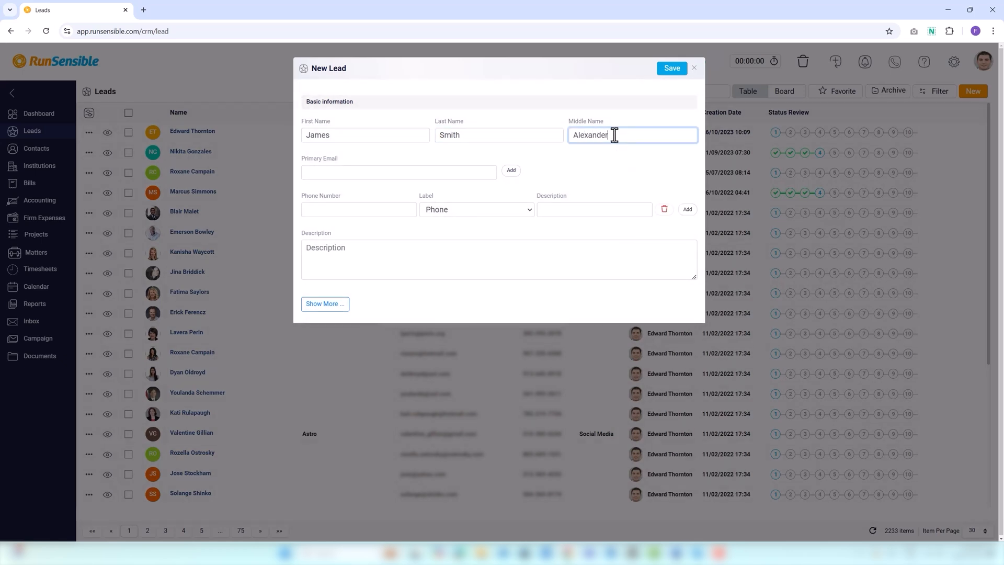
left_click(383, 173)
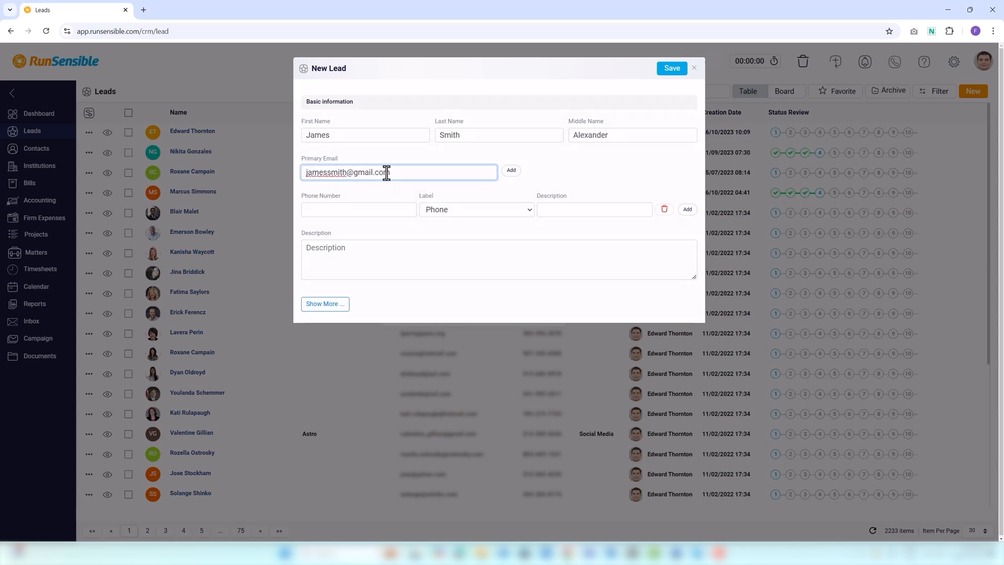
Add a second e-mail of type Work with the note 'It is only for work.'
left_click(511, 173)
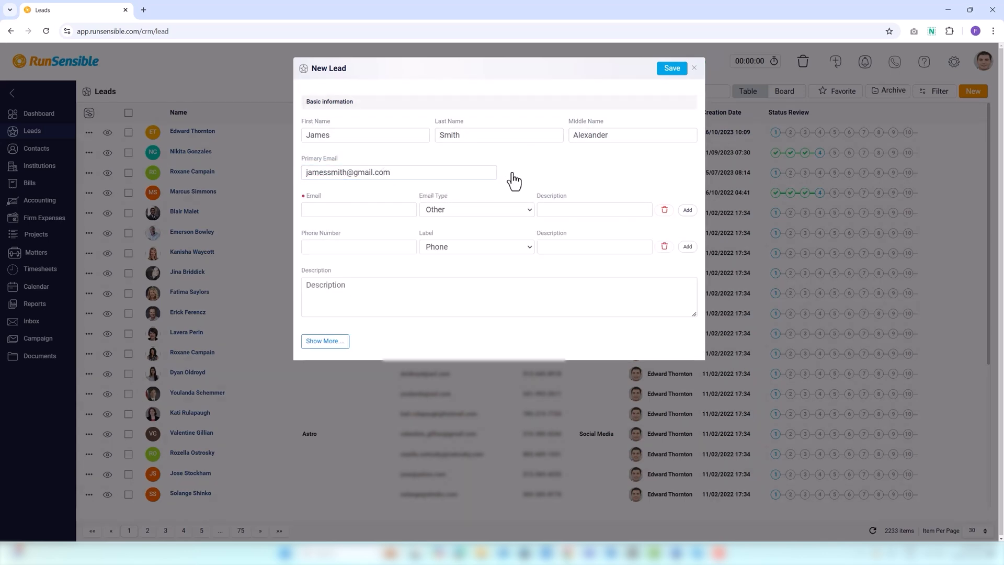
left_click(345, 215)
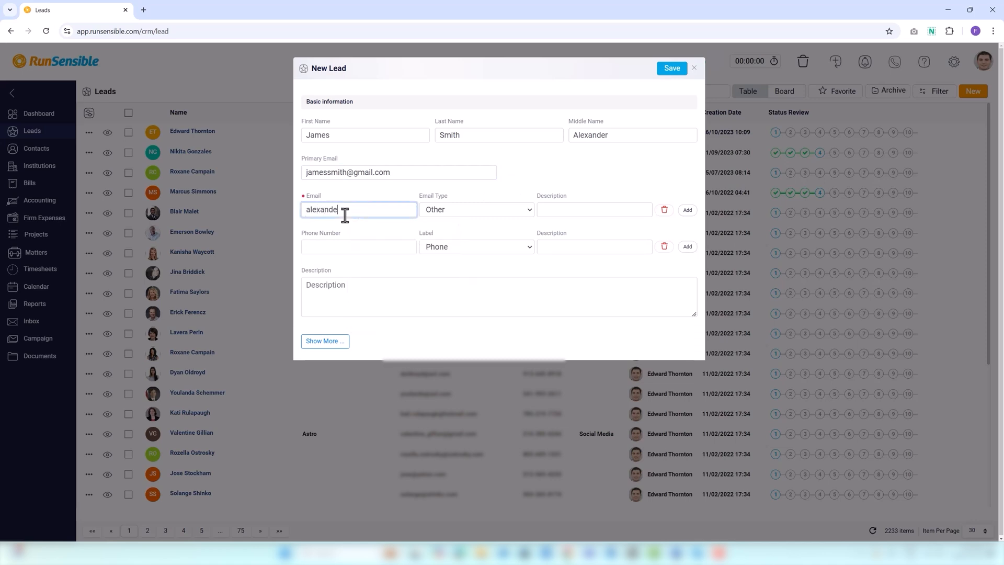
left_click(445, 211)
left_click(443, 237)
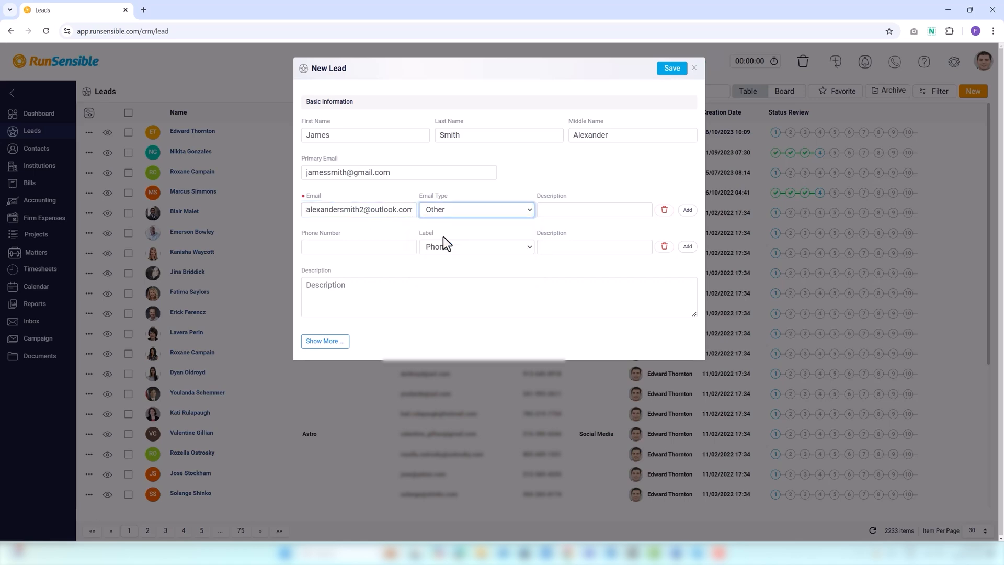
left_click(544, 211)
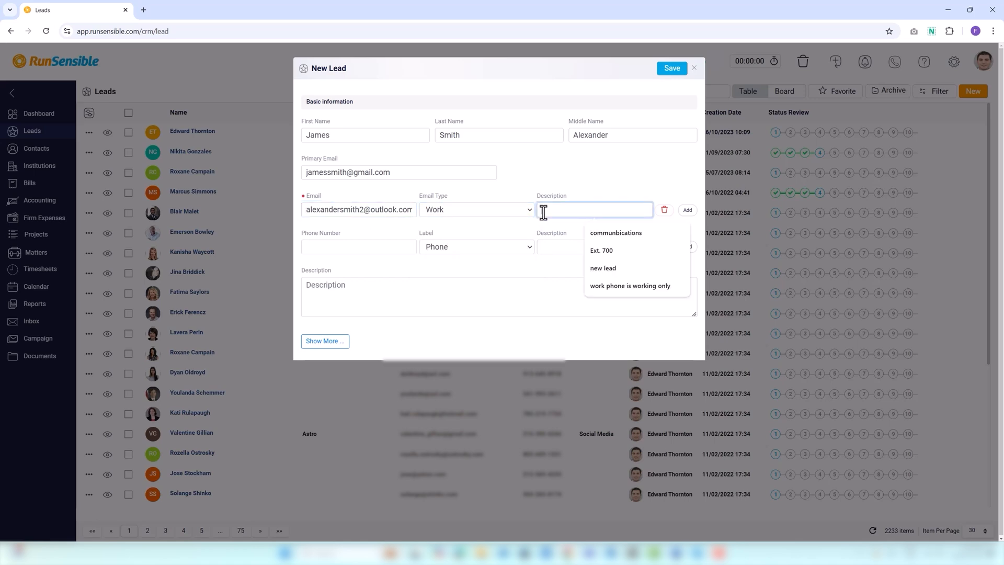
type("It is only for work.")
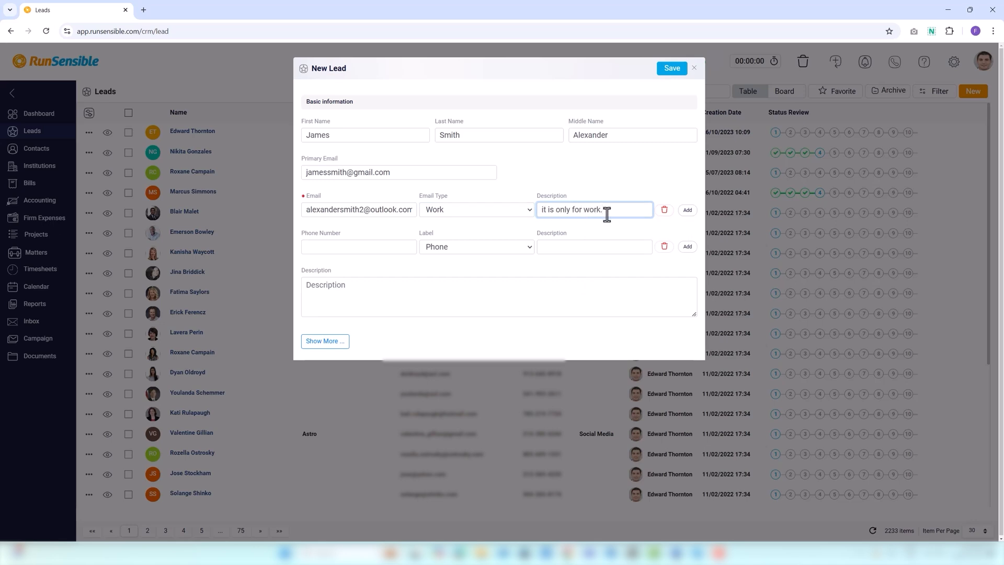
Remove the extra e-mail row and enter the lead's phone number labelled Other Phone
left_click(665, 211)
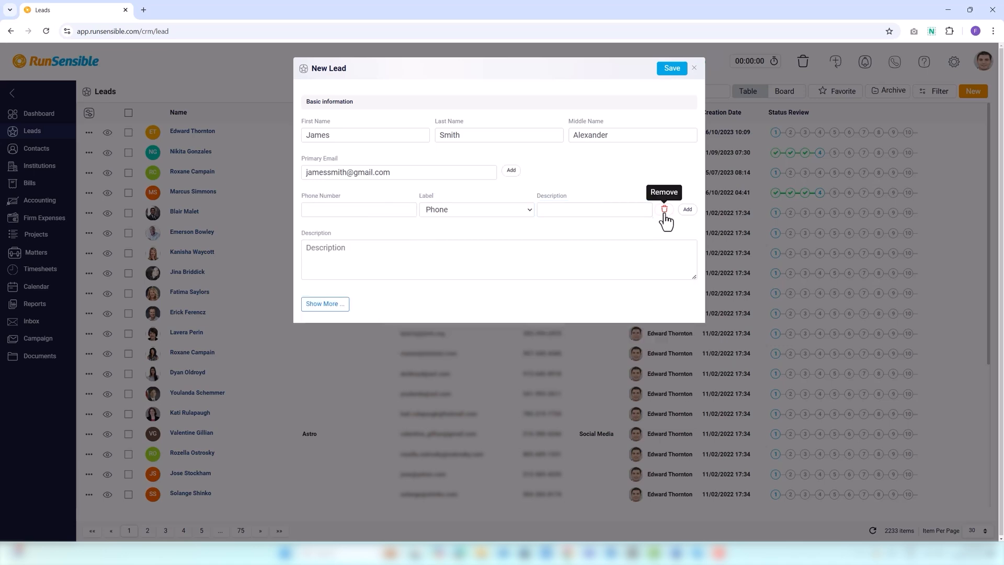
left_click(356, 207)
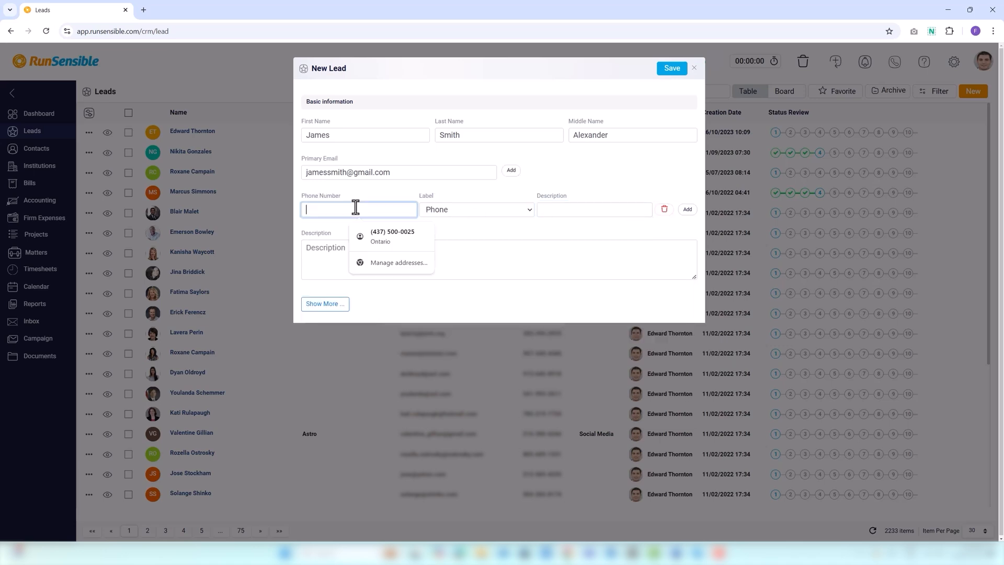
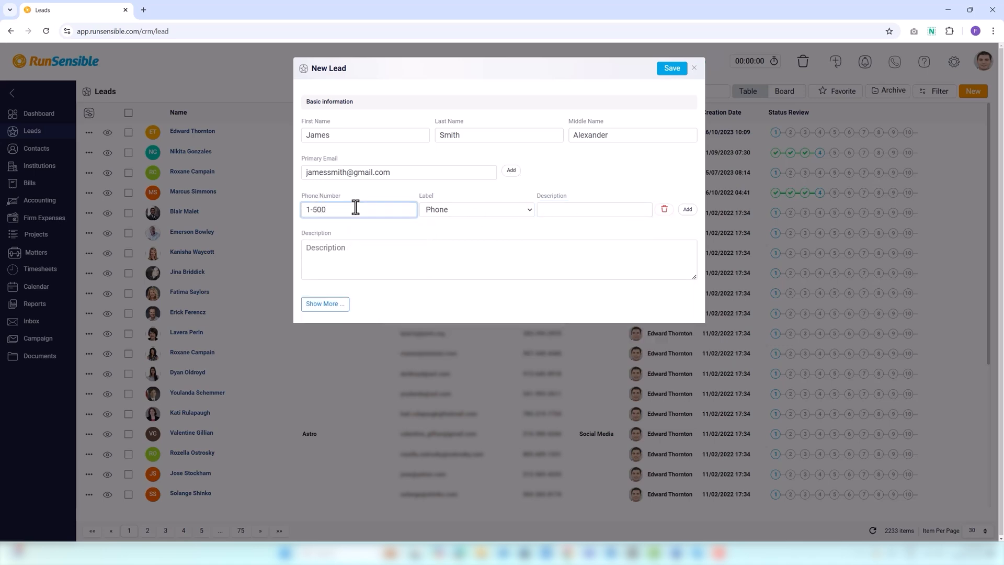
left_click(444, 210)
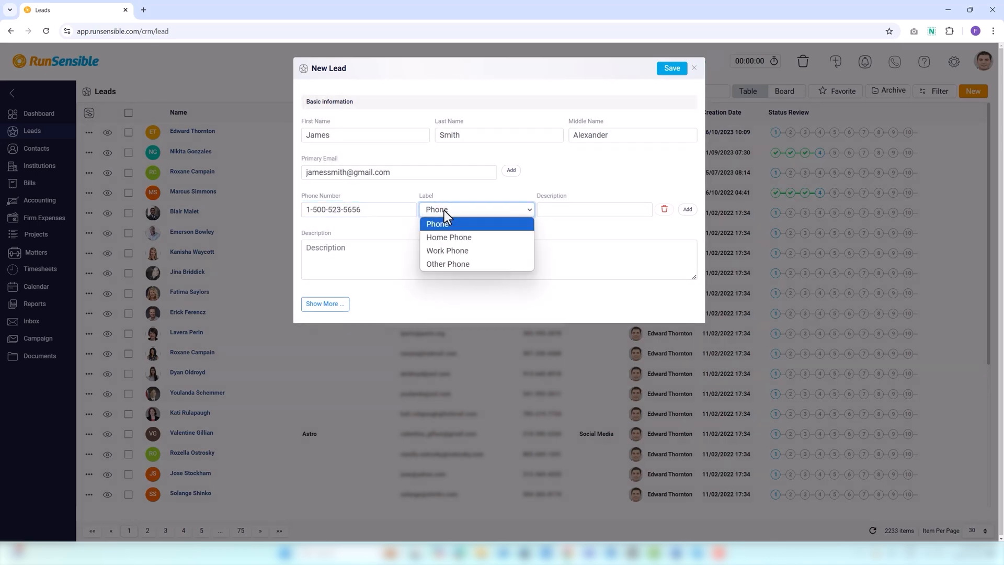
left_click(448, 265)
left_click(563, 210)
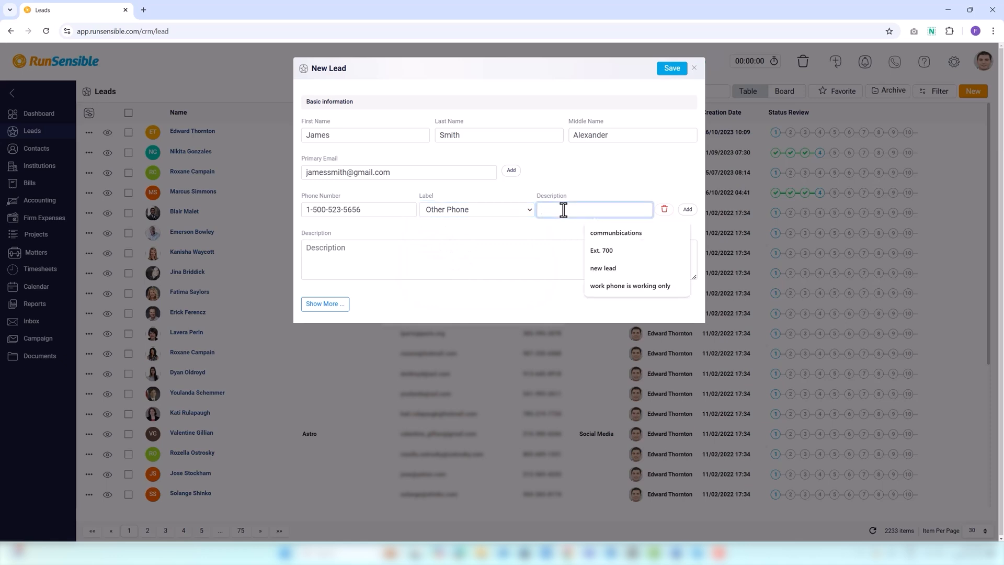
Add then delete a second Work Phone row; set description 'this a potential client.'
left_click(688, 209)
left_click(341, 247)
left_click(450, 248)
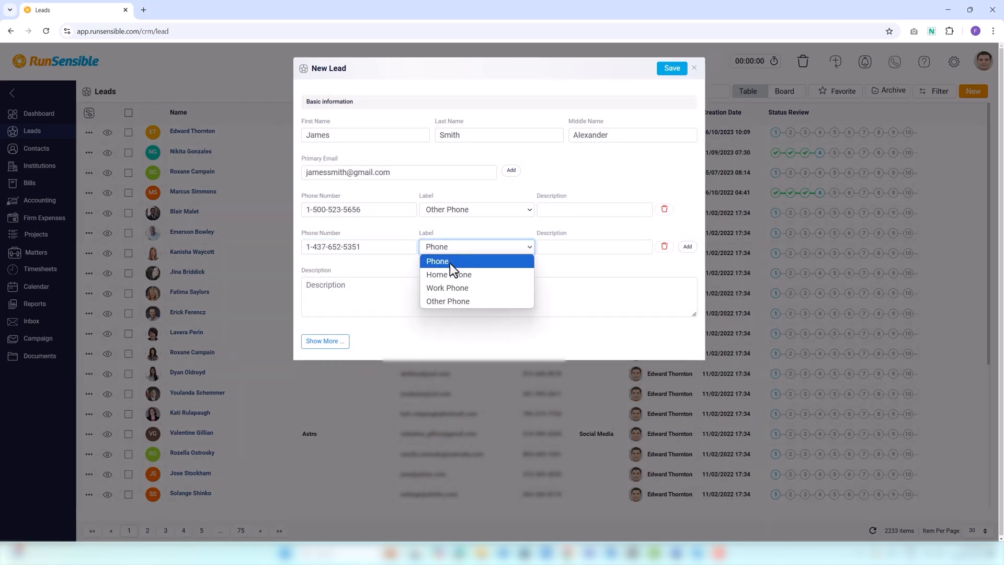
left_click(447, 288)
left_click(542, 247)
type("nno more phone")
left_click(544, 248)
key("BackSpace")
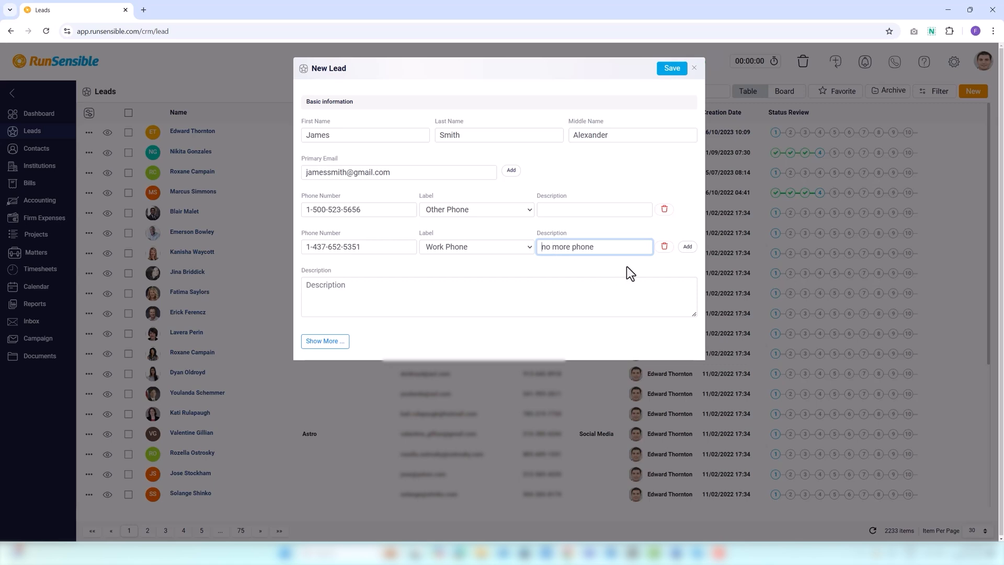
left_click(664, 247)
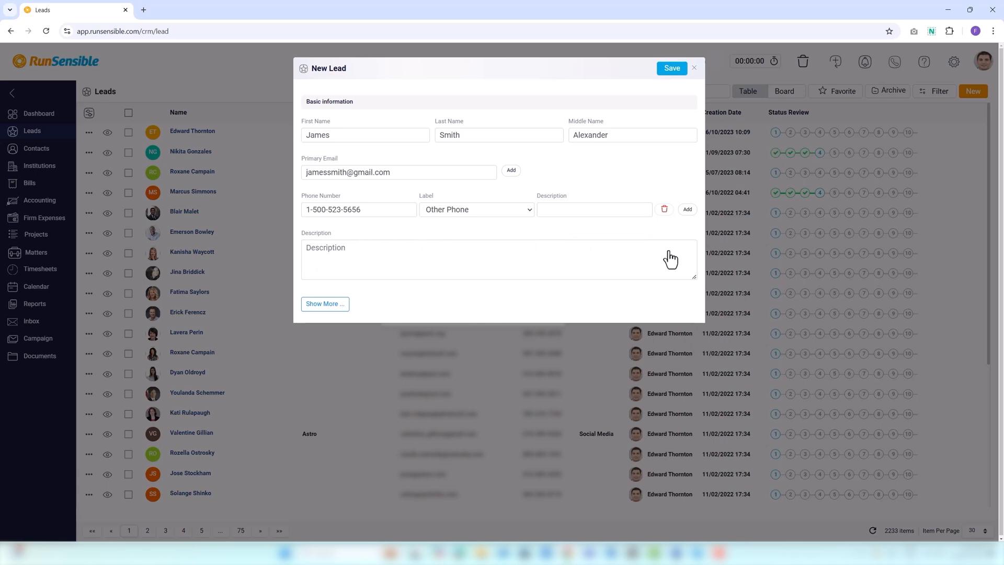
left_click(316, 251)
type("this a potential client.")
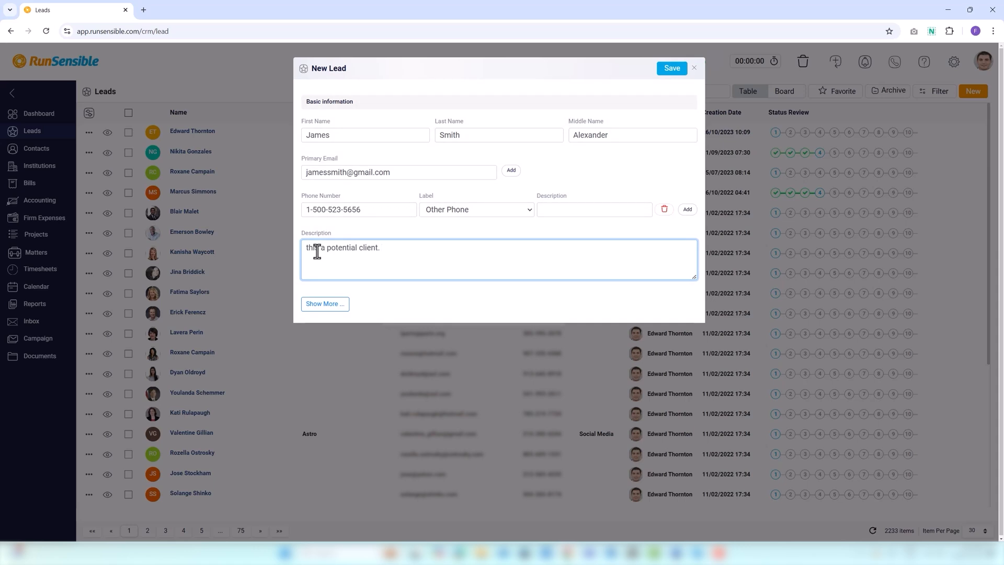
Set Industry Marketing/Advertising/Sales, Institute university of Toronto, Status Phone call, Source Landing Page
left_click(325, 305)
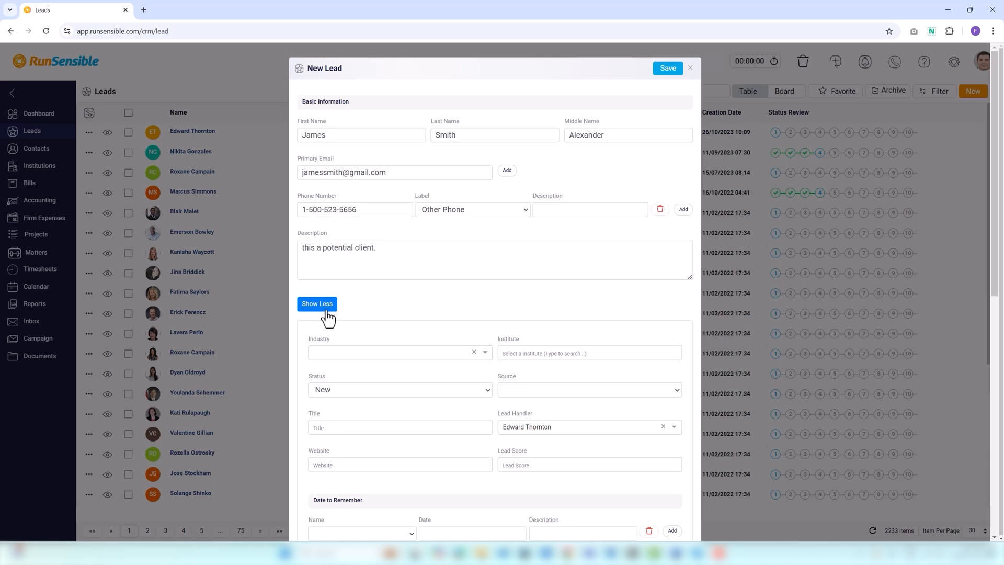
left_click(330, 355)
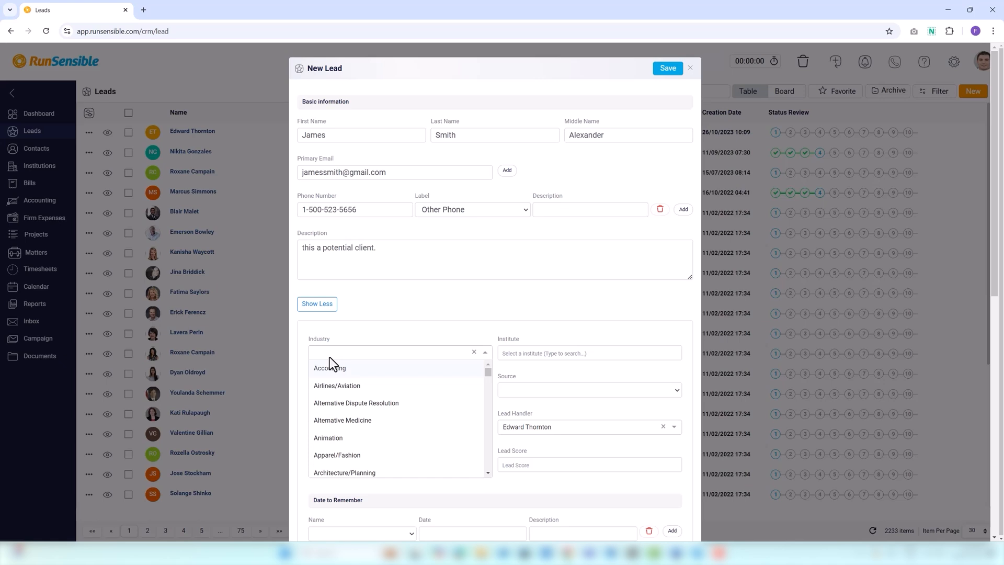
type("mark")
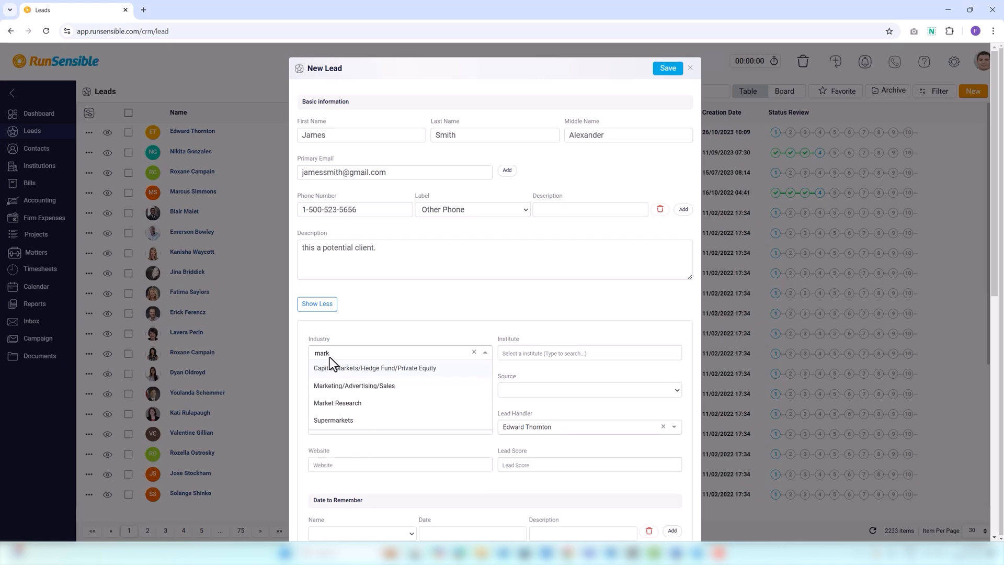
left_click(344, 385)
left_click(500, 353)
type("univers")
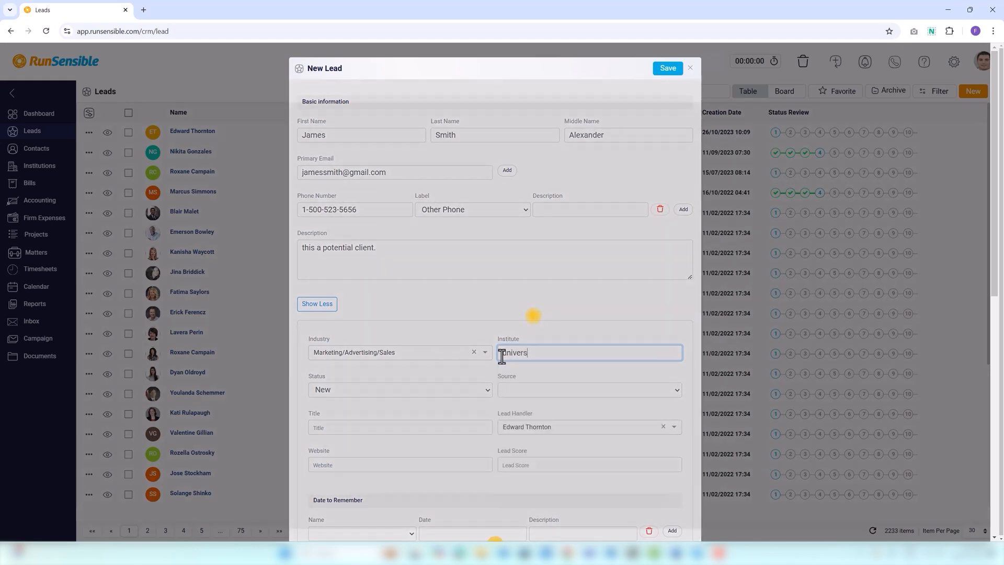
type("ity of Toro")
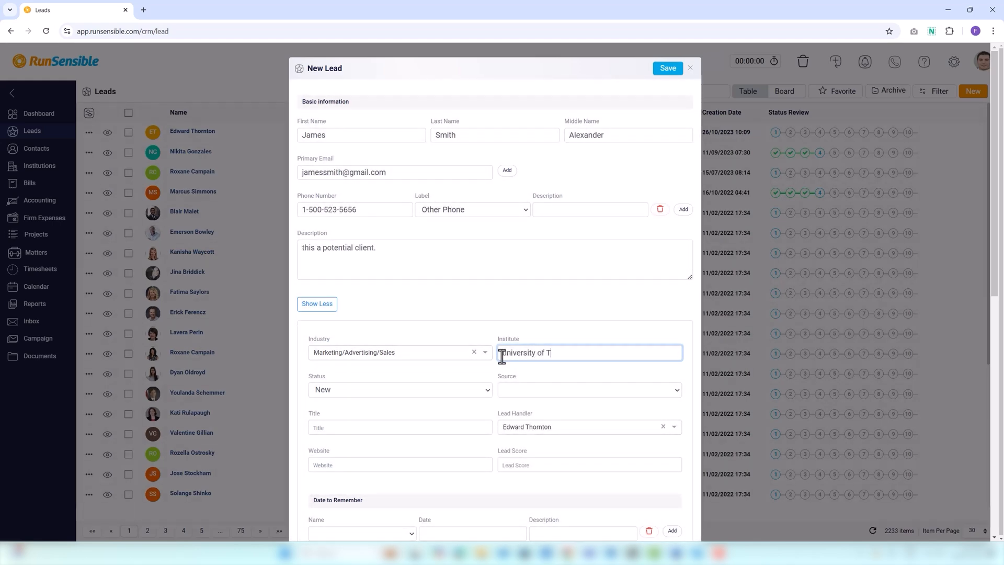
type("nto")
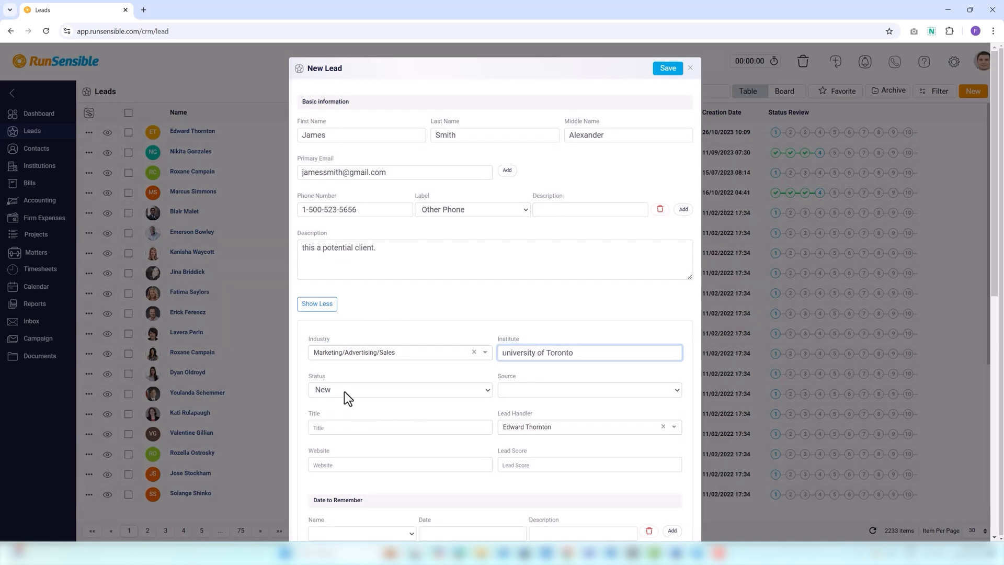
left_click(345, 391)
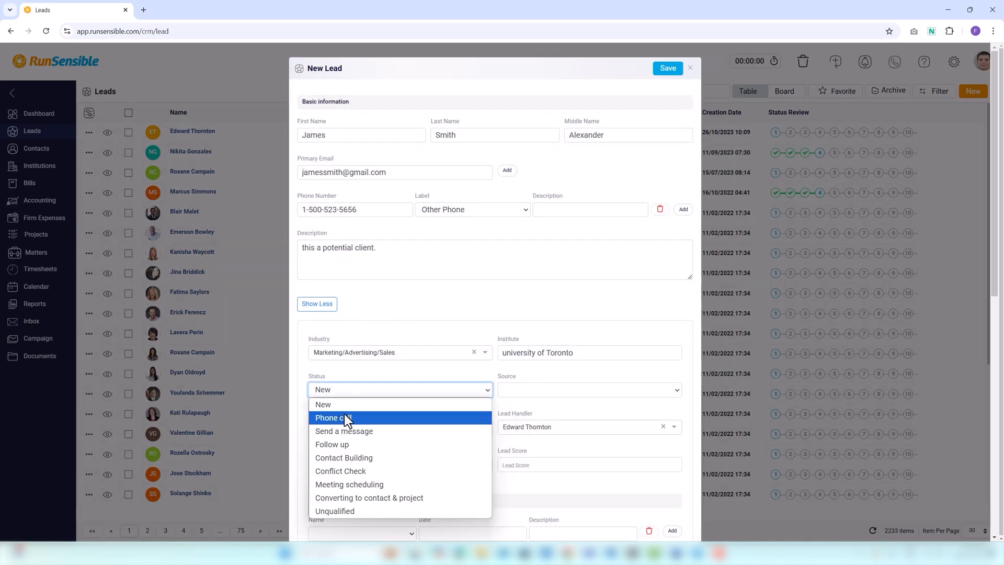
left_click(344, 418)
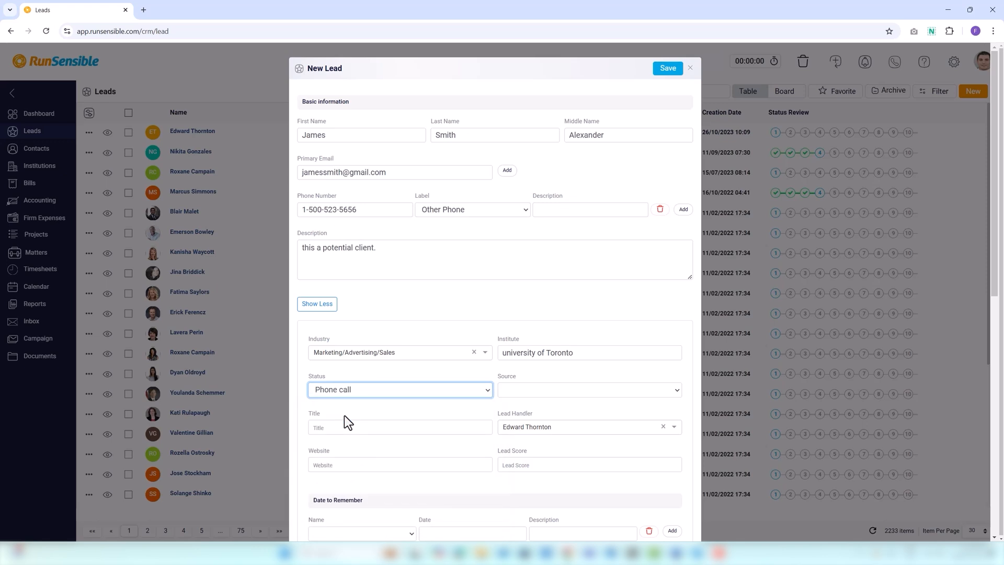
left_click(511, 398)
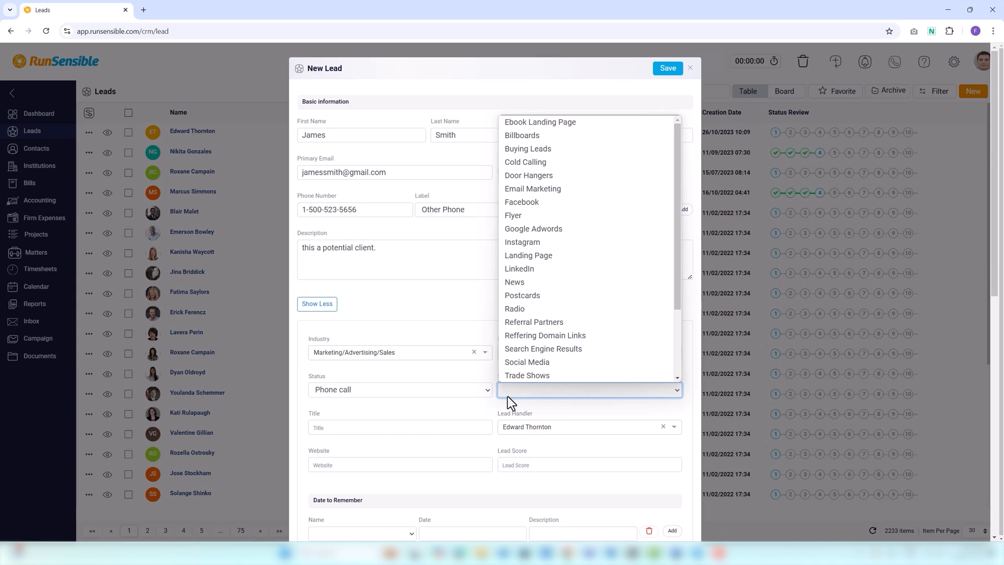
left_click(545, 260)
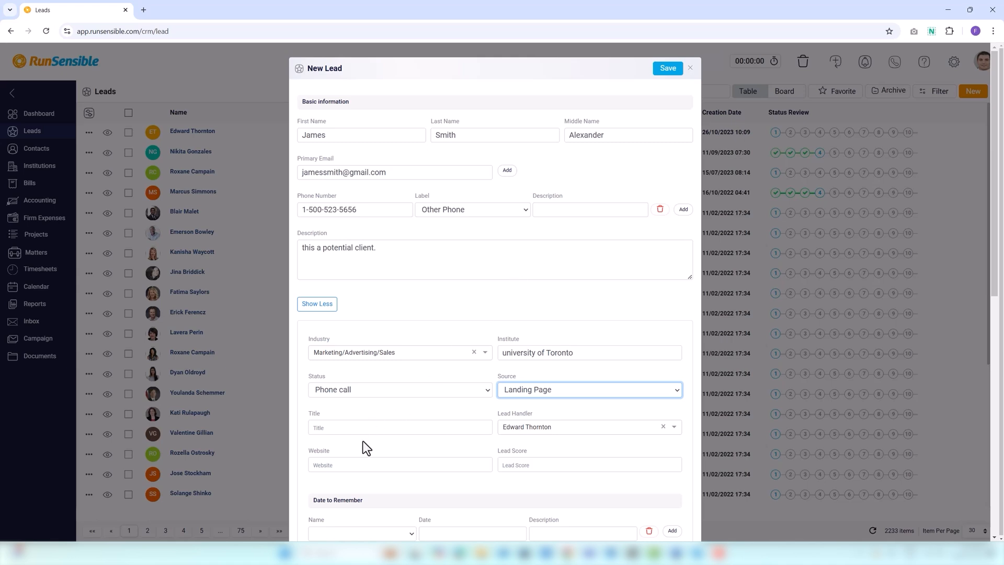
Set title Senior Manager, keep the current handler, enter the lead's website, lead score 4
left_click(350, 428)
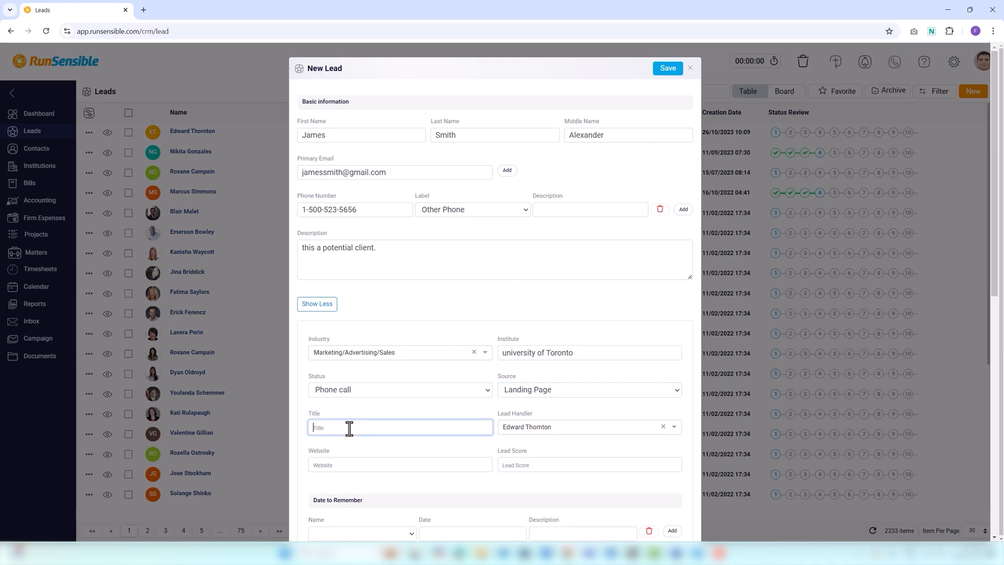
type("Senior Manager")
left_click(540, 430)
left_click(537, 445)
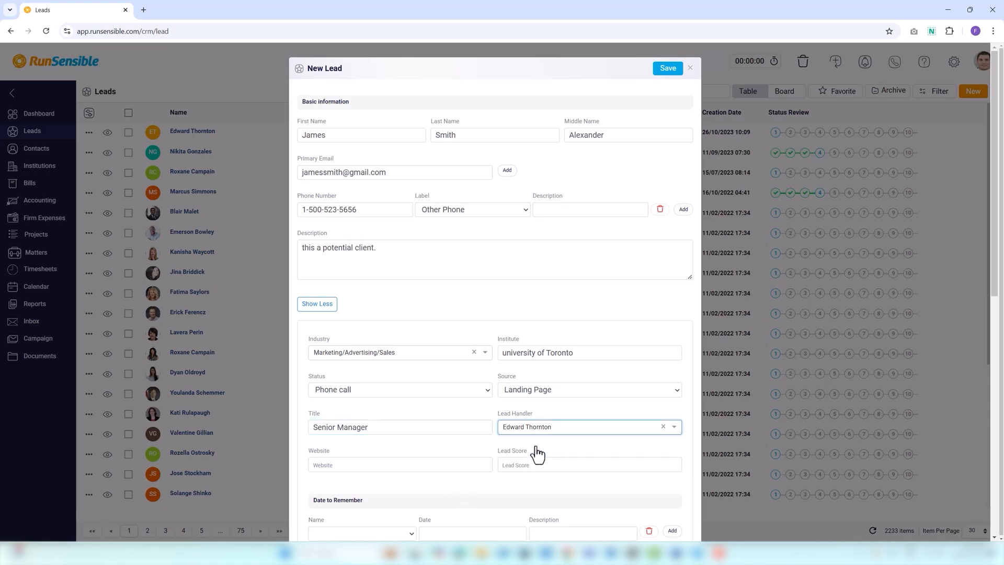
left_click(373, 465)
type("www.jamessmith.com")
left_click(520, 463)
left_click(675, 464)
left_click(675, 464)
scroll(376, 484, "down", 2)
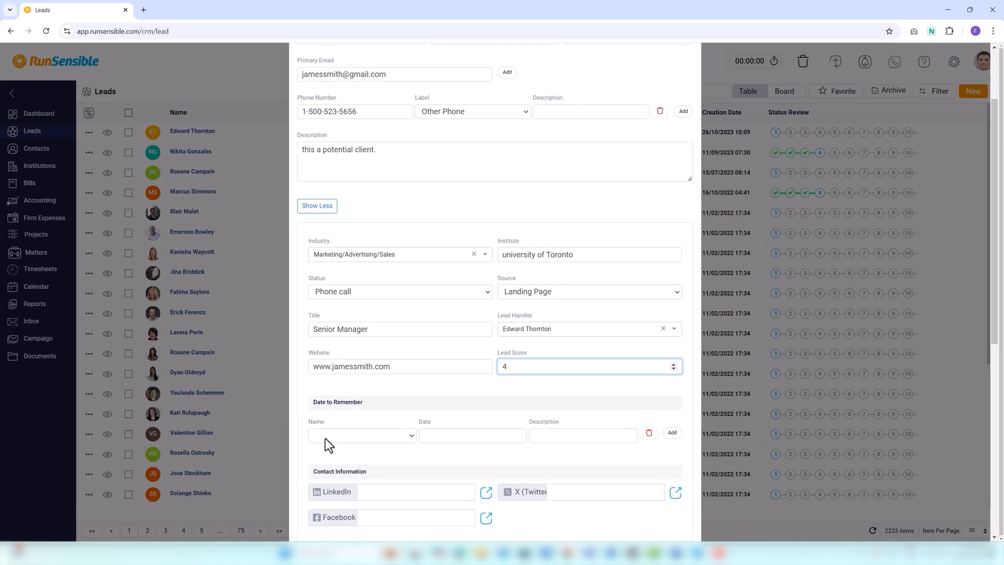
Add a Birthday date of 5/2/2024 noted 'make sure to send email on this day'
left_click(327, 439)
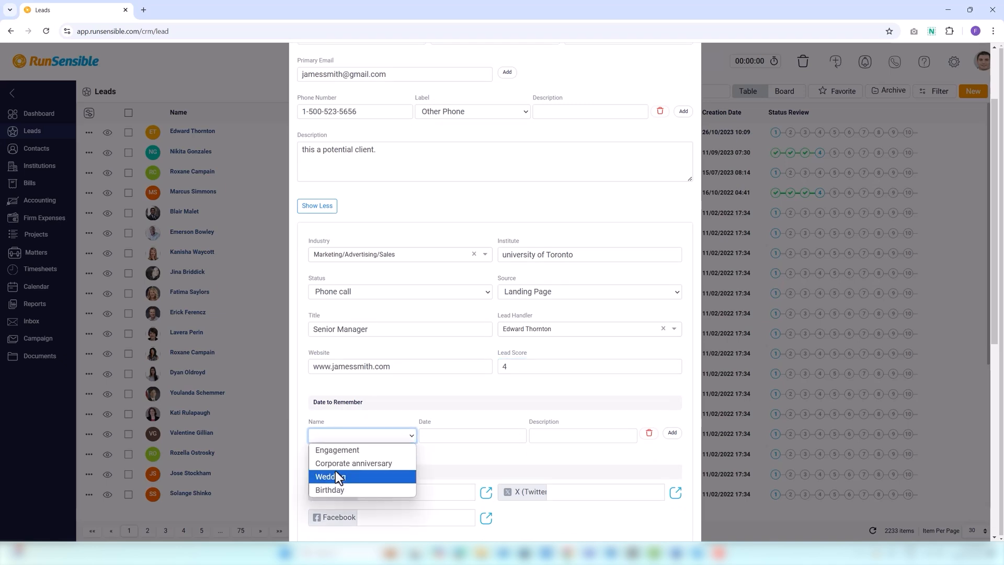
left_click(339, 490)
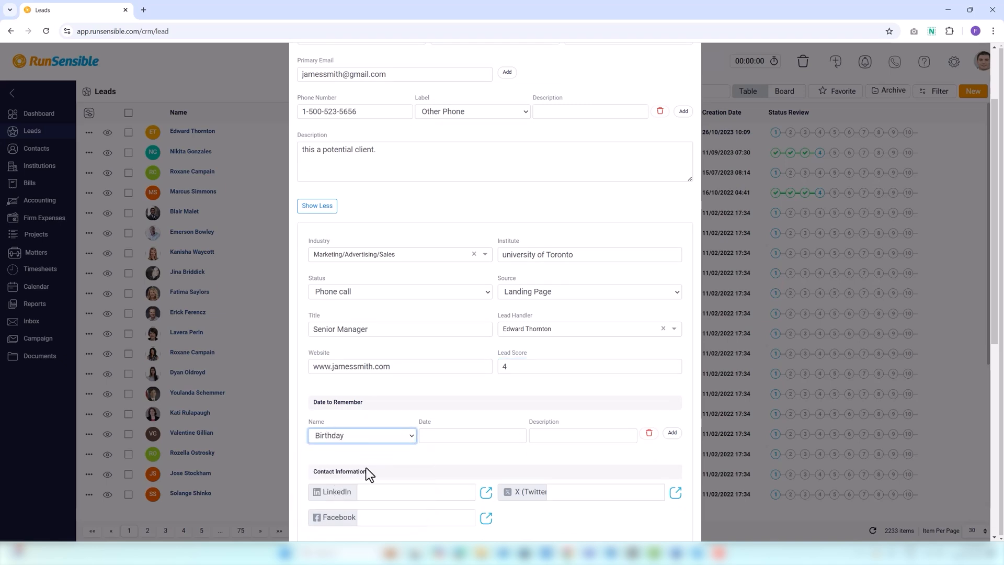
left_click(431, 436)
left_click(472, 291)
left_click(456, 320)
left_click(430, 344)
left_click(535, 435)
type("make sure to ")
type("send email on this day")
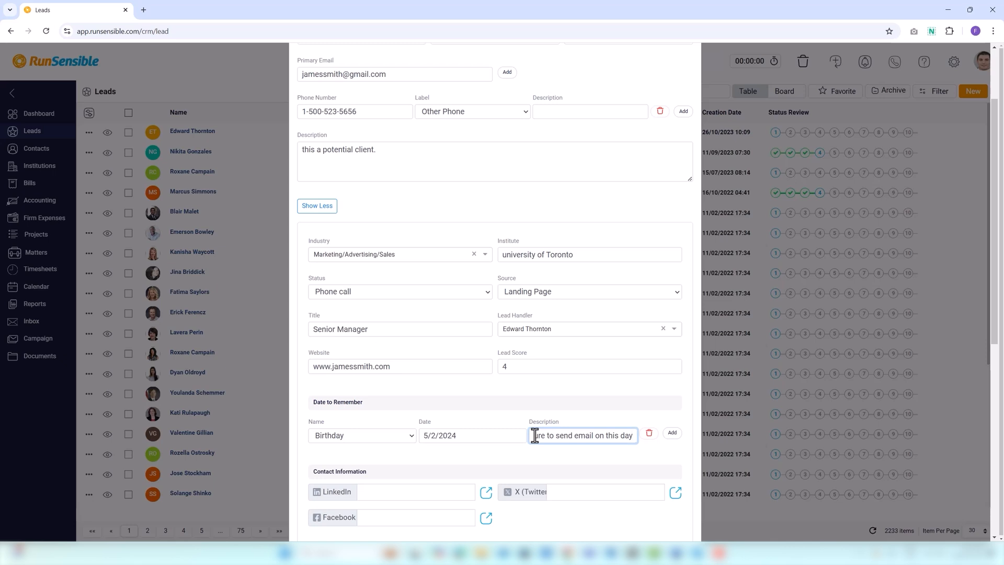
Add a Corporate anniversary row dated 10/12/2024, then remove it again
left_click(673, 433)
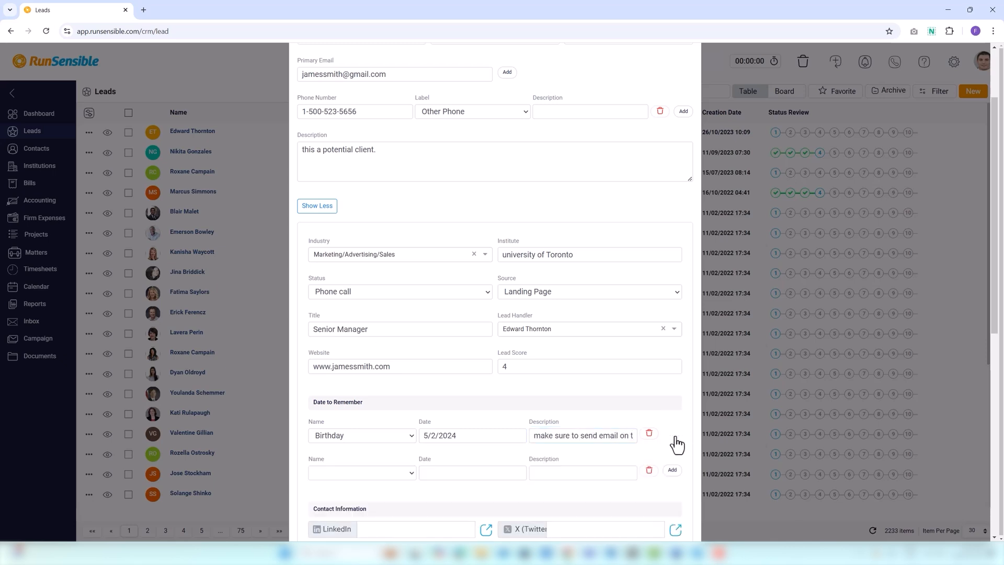
left_click(356, 475)
left_click(350, 500)
left_click(437, 473)
left_click(507, 434)
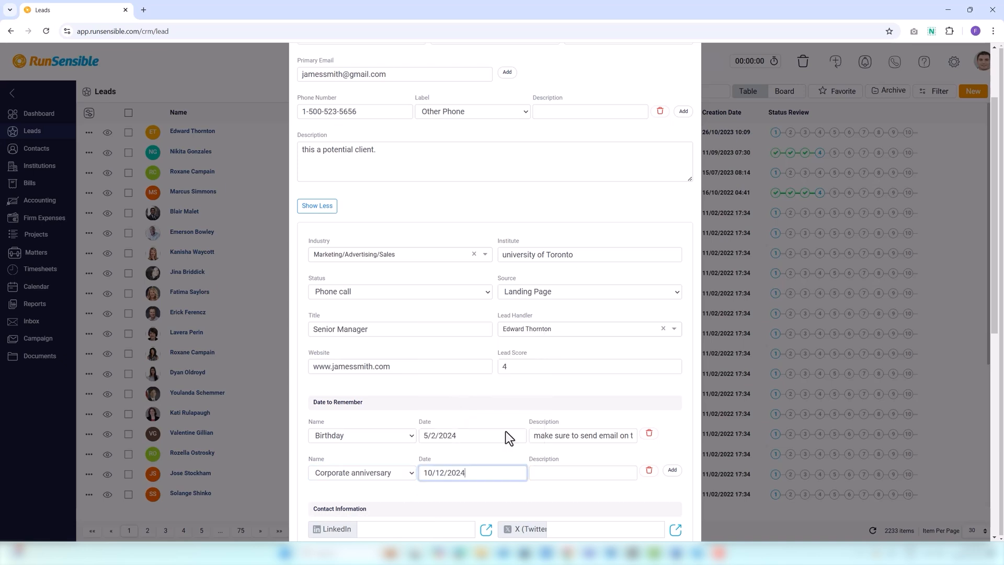
left_click(648, 471)
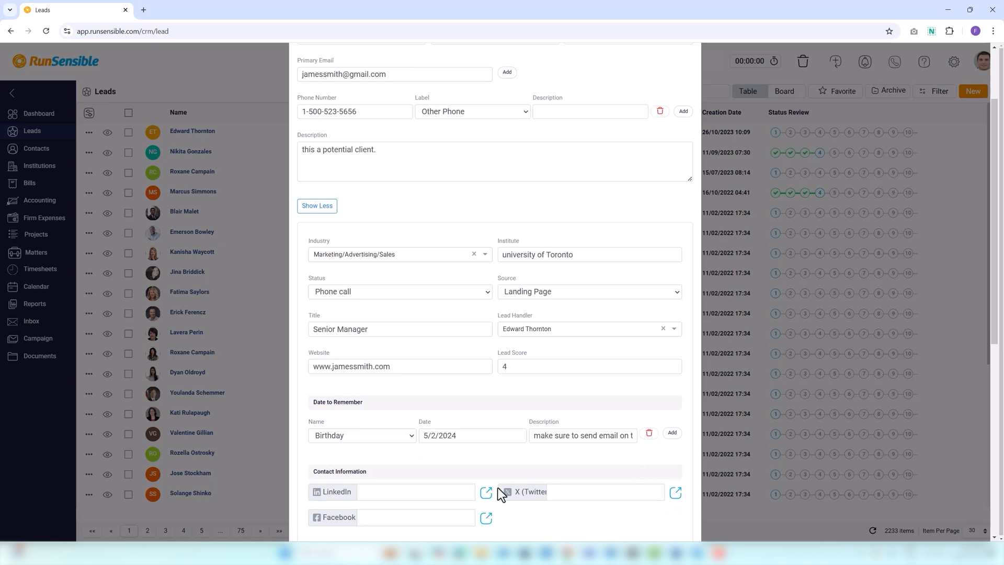
Enter the lead's LinkedIn, Facebook and X (Twitter) profile URLs
left_click(381, 492)
type("www.linkedin.c")
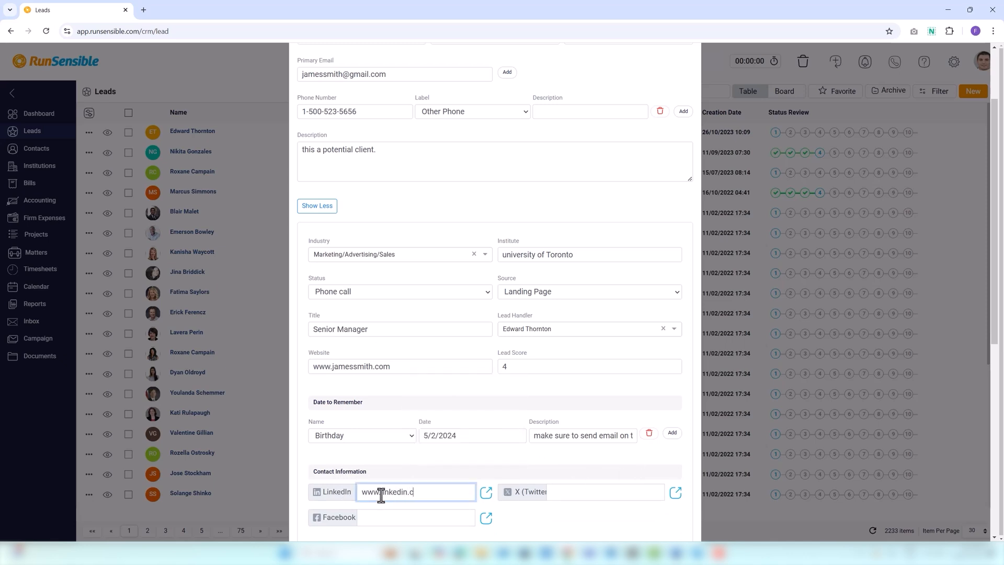
type("om/in/jamessmith")
left_click(381, 518)
type("www.facebook")
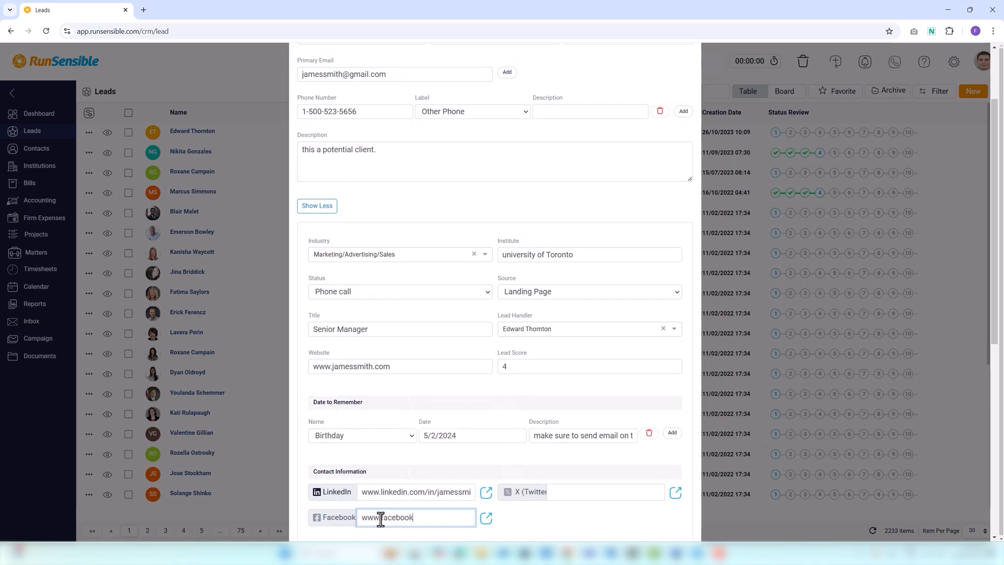
type(".com/jamessmith")
left_click(558, 498)
type("www.twitter.com/jamessmith")
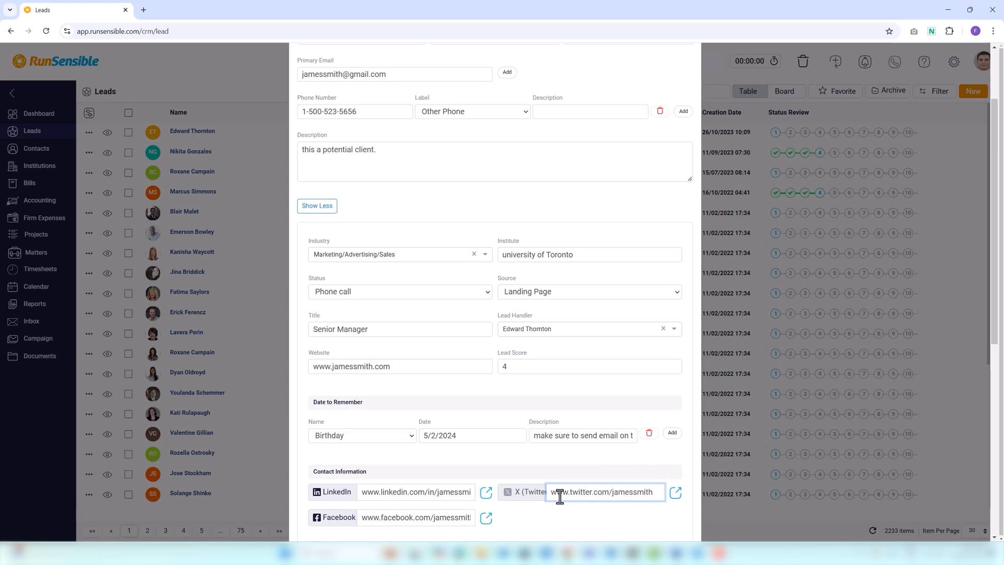
scroll(551, 498, "down", 2)
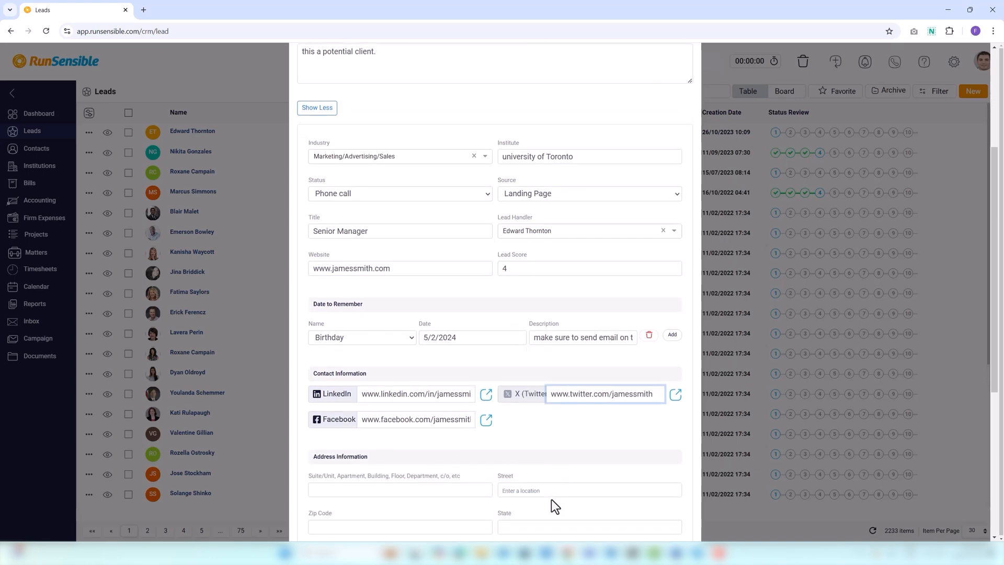
left_click(361, 460)
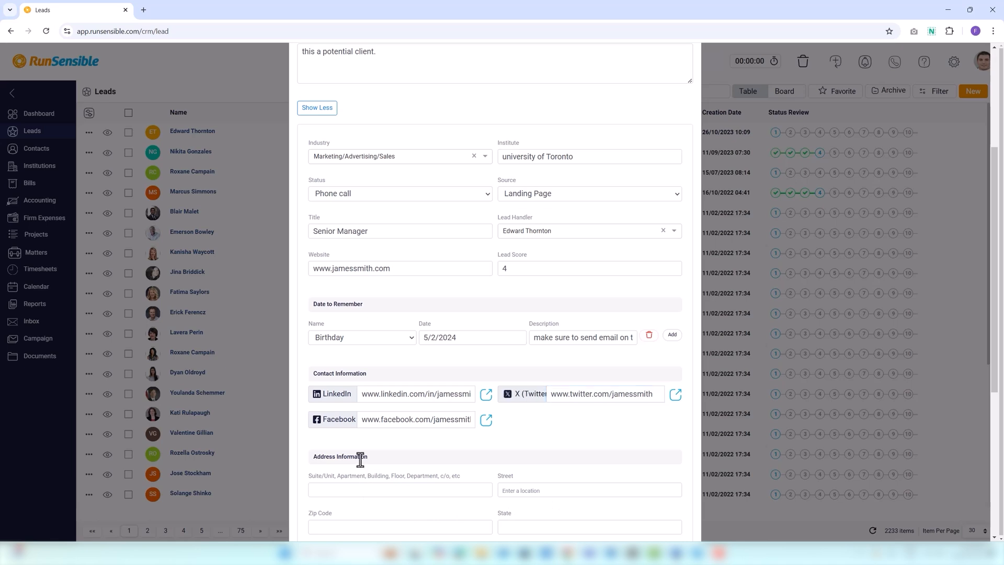
scroll(361, 460, "down", 1)
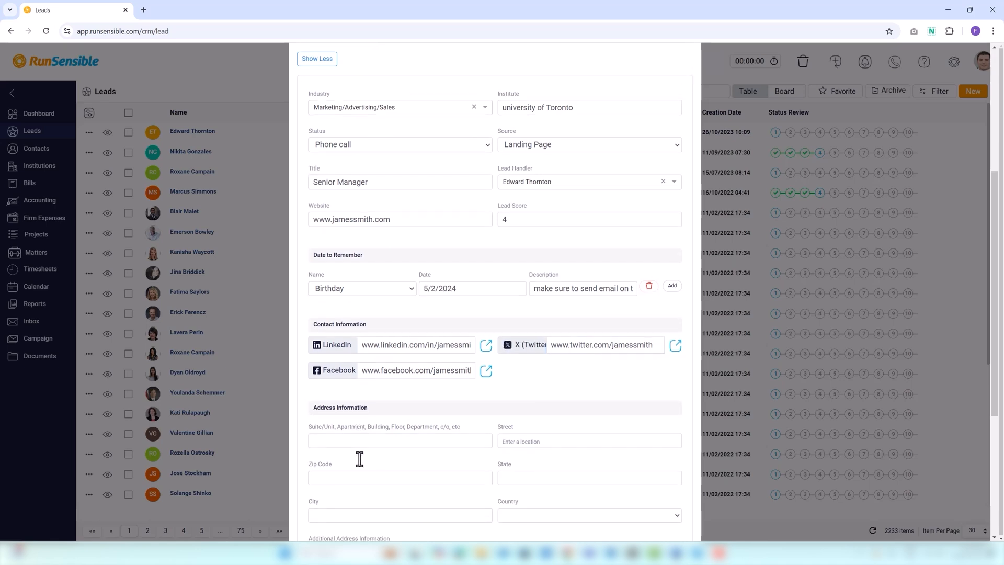
Enter the suite and street number, accepting the suggestion to auto-fill zip, state, city and country
left_click(360, 444)
type("101")
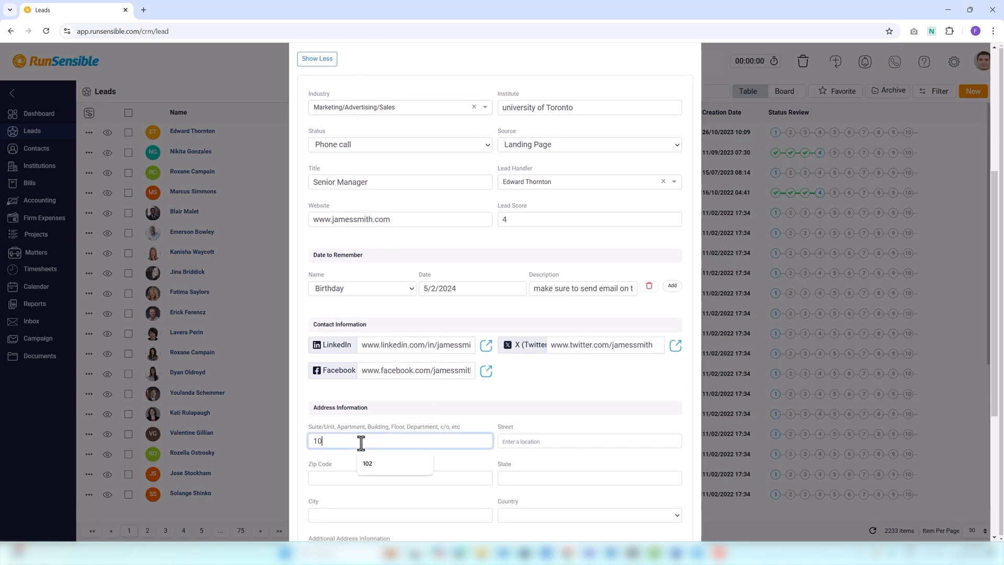
left_click(514, 445)
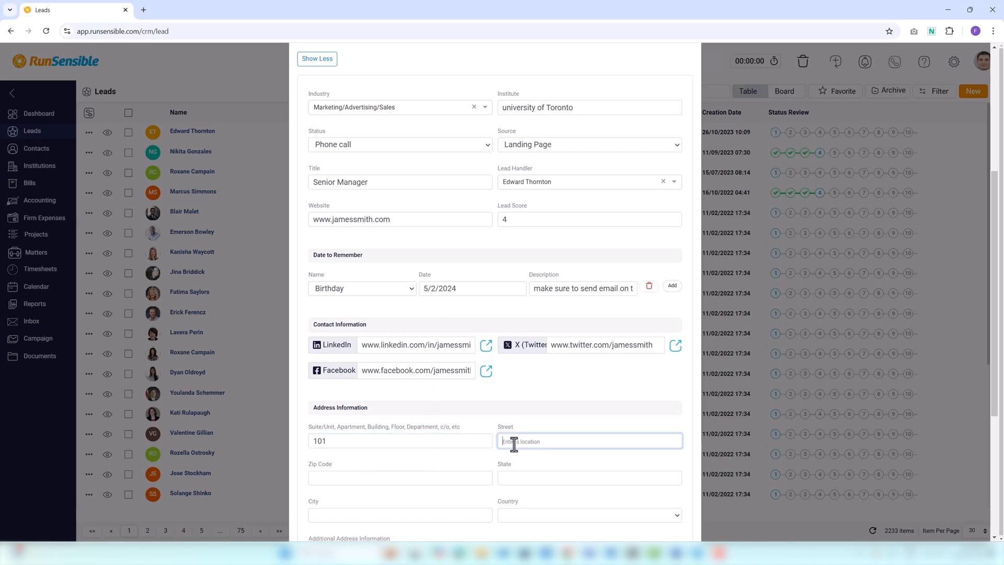
type("63")
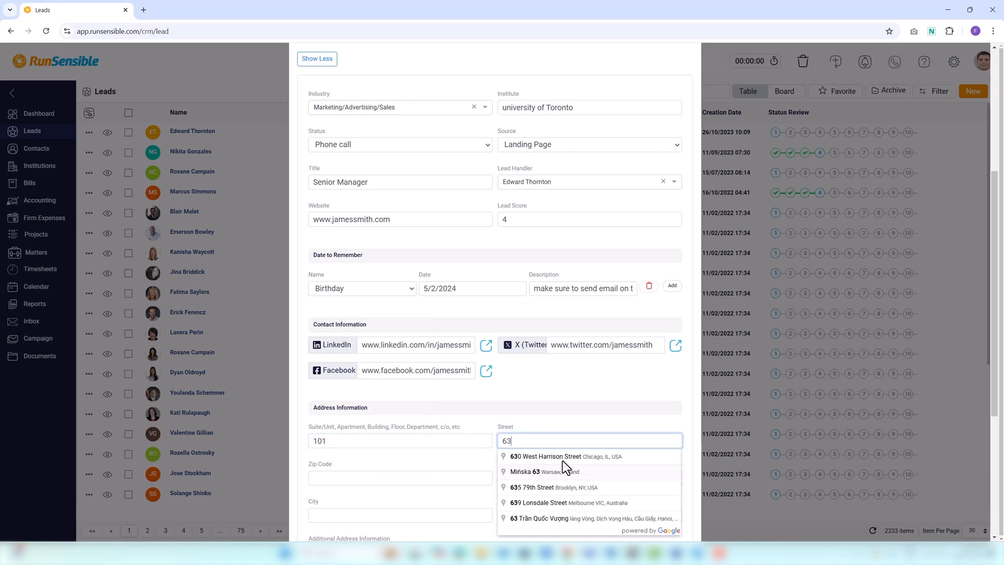
left_click(564, 457)
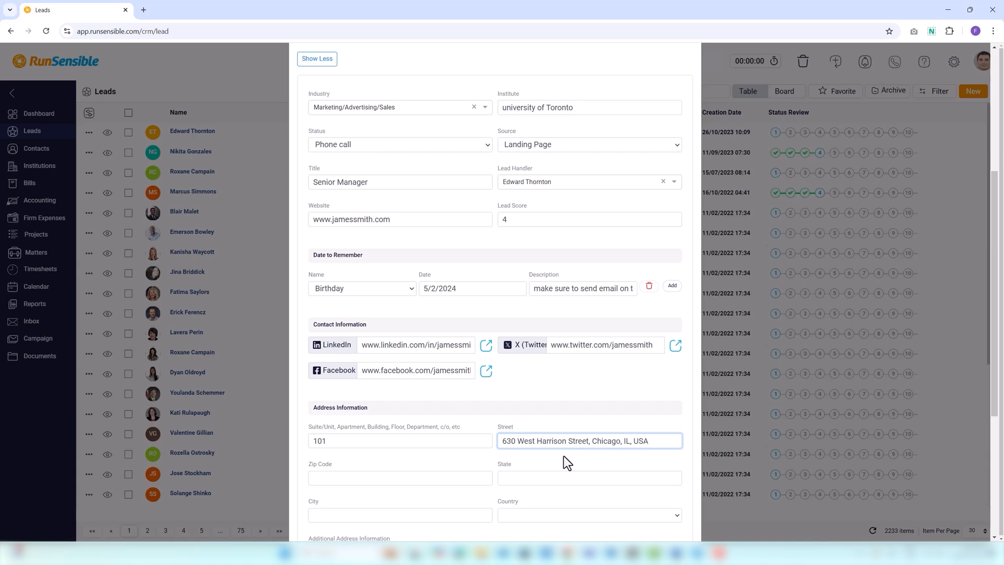
scroll(473, 487, "down", 2)
scroll(473, 488, "down", 1)
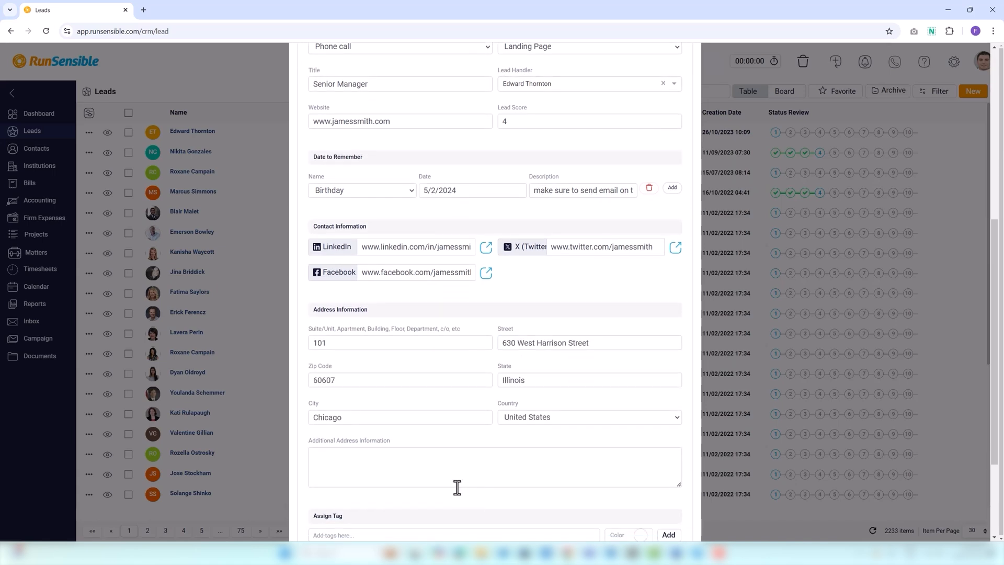
left_click(347, 461)
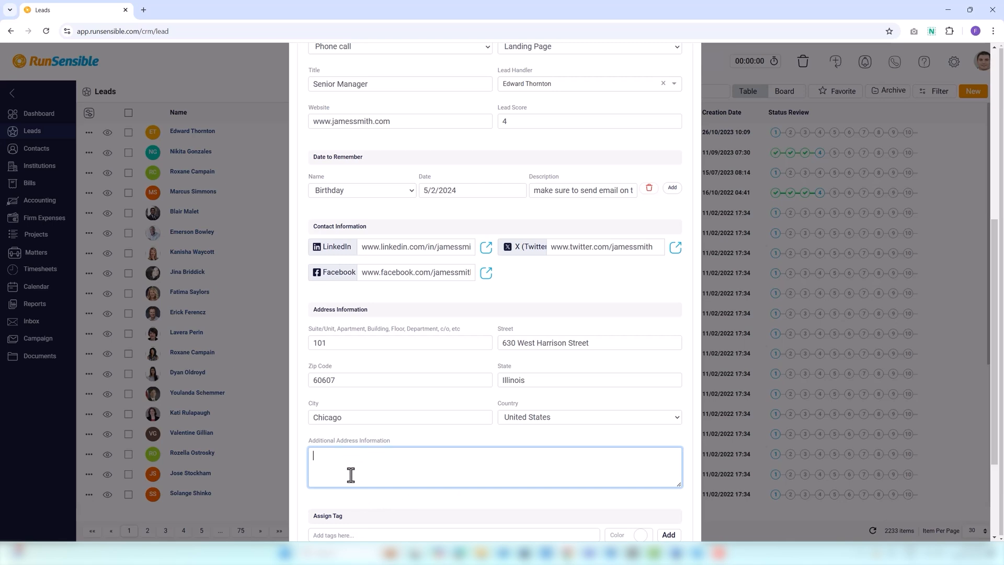
scroll(351, 474, "down", 2)
left_click(341, 438)
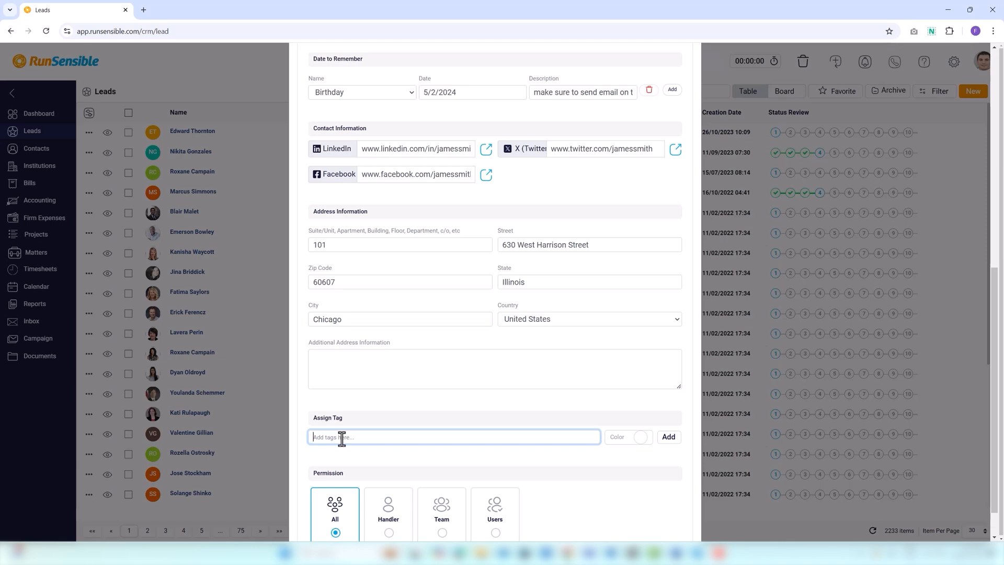
Assign the lead a 'cold lead' tag coloured dark red
type("cold lead")
left_click(641, 437)
left_click(738, 342)
left_click(627, 461)
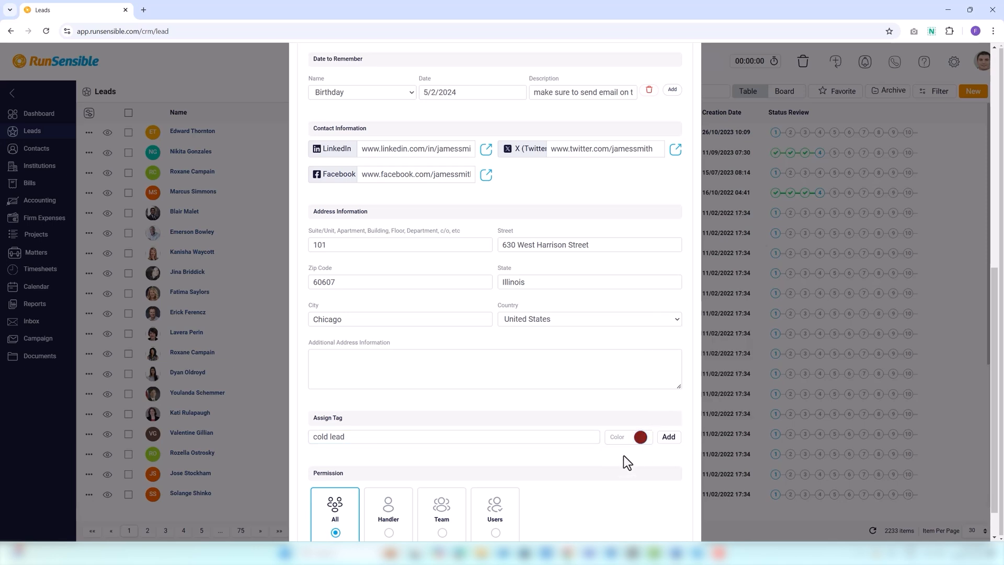
left_click(669, 437)
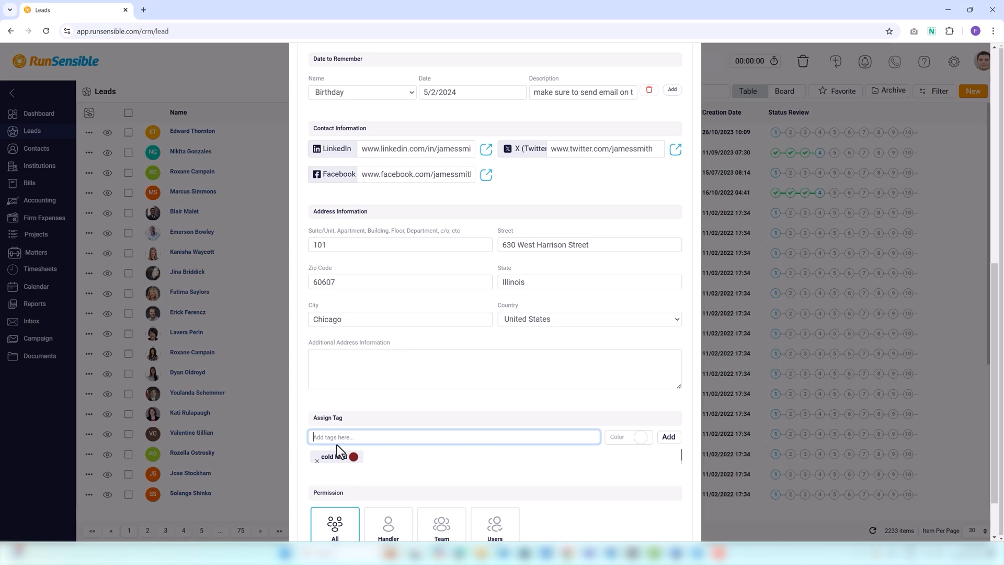
scroll(337, 447, "down", 1)
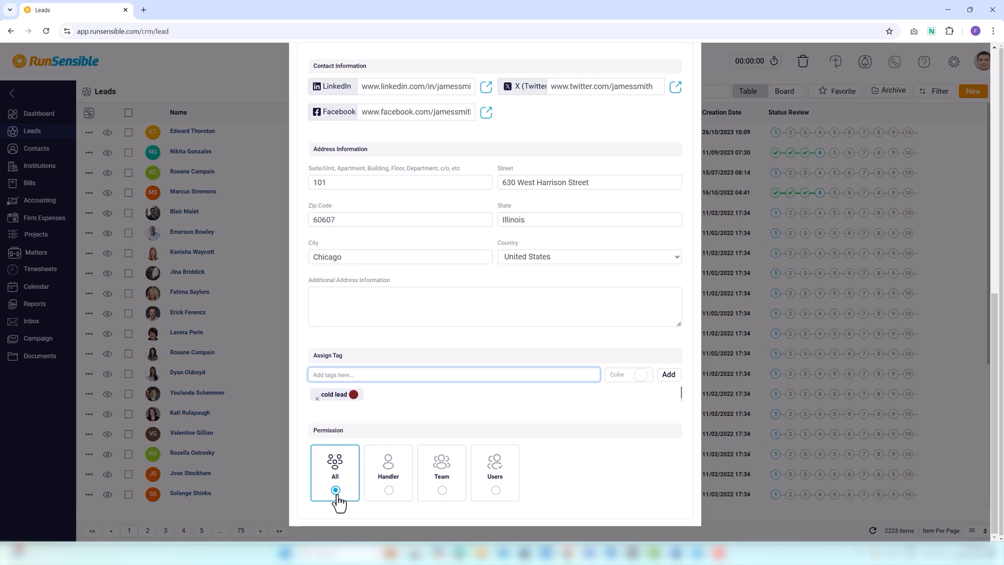
Restrict permission to Handler and switch the lead handler to the other team member
left_click(388, 490)
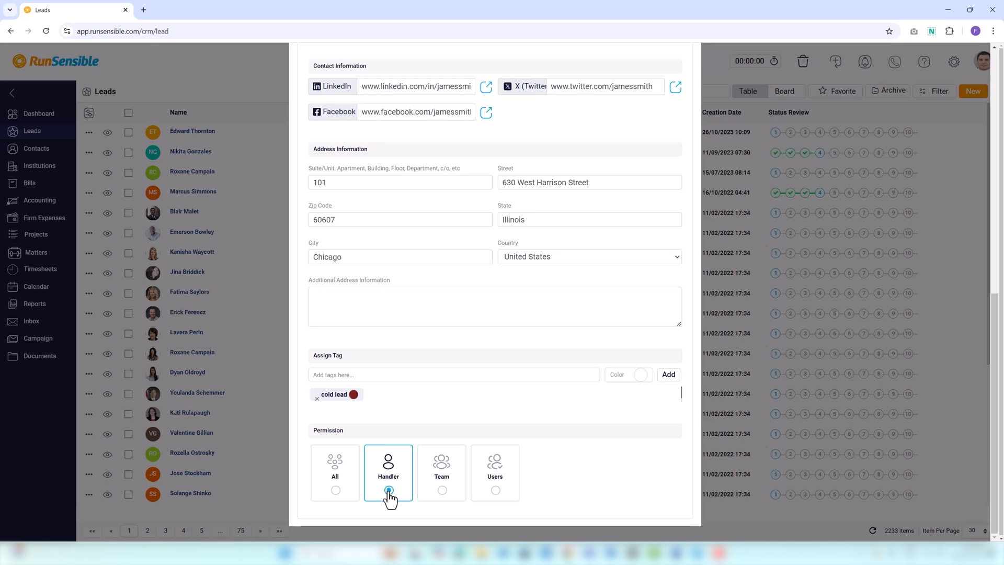
scroll(495, 293, "up", 3)
scroll(489, 288, "up", 2)
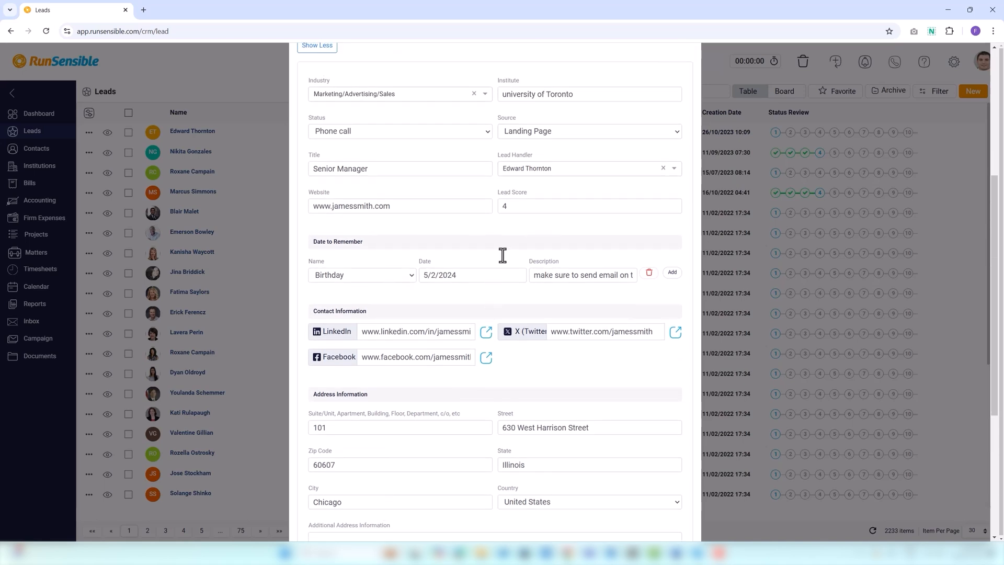
left_click(525, 173)
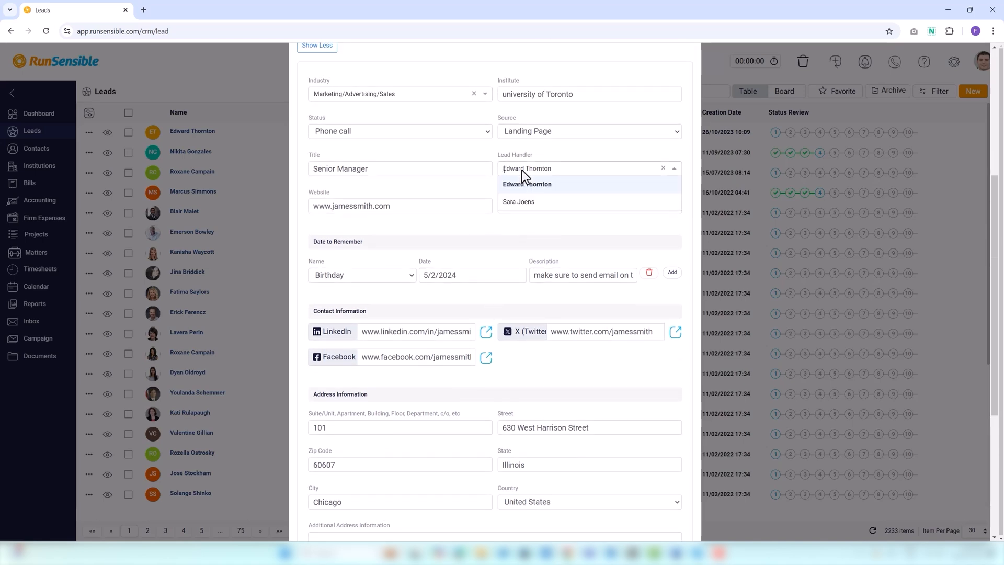
left_click(524, 202)
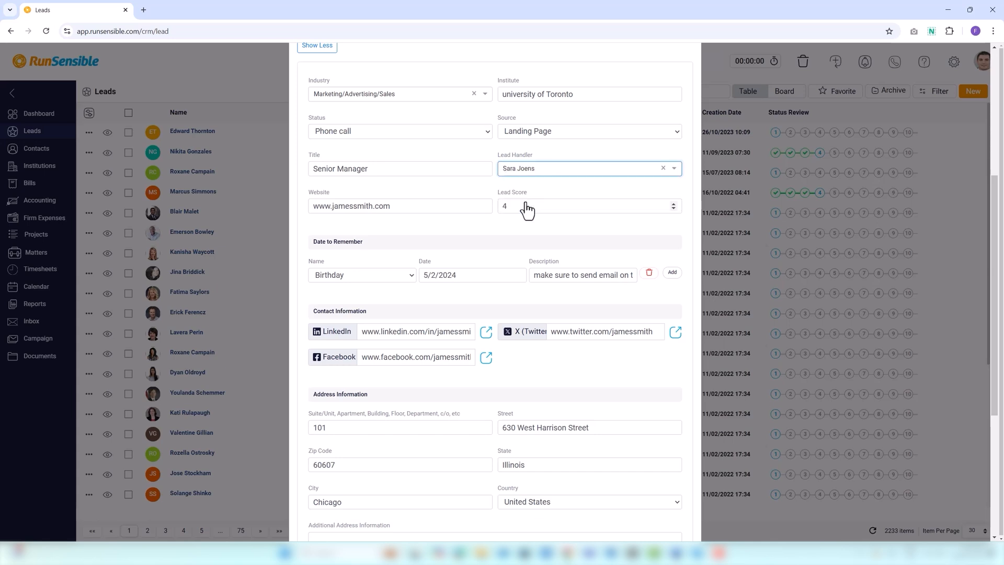
scroll(473, 297, "down", 5)
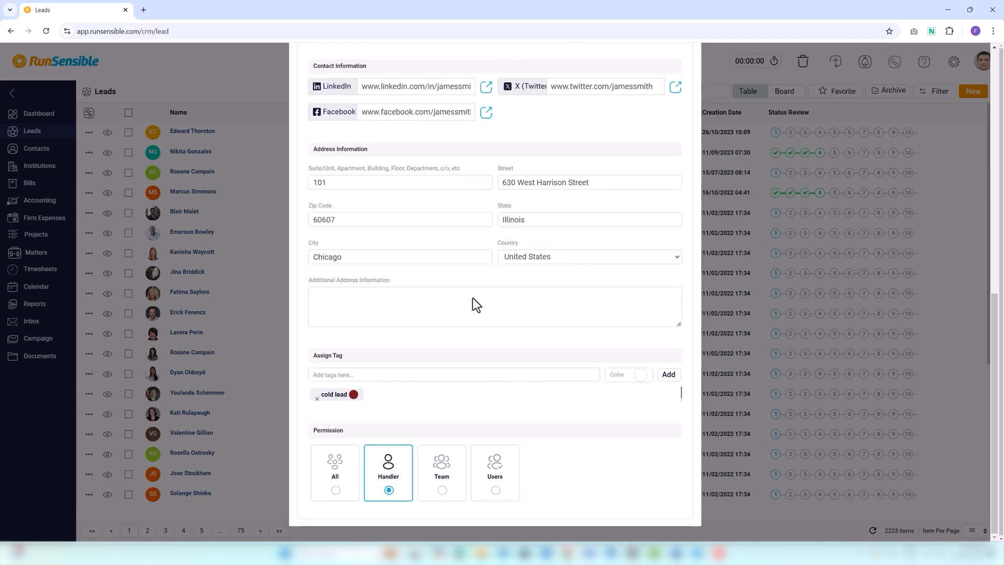
Pick the Counsel Alliance team, then restrict the lead's permission to the second listed user
left_click(443, 490)
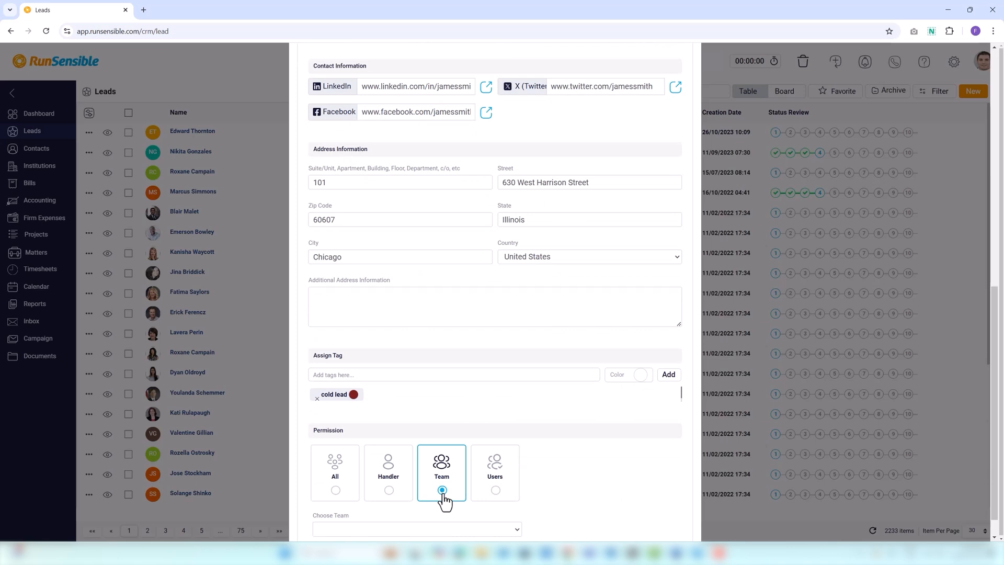
left_click(429, 529)
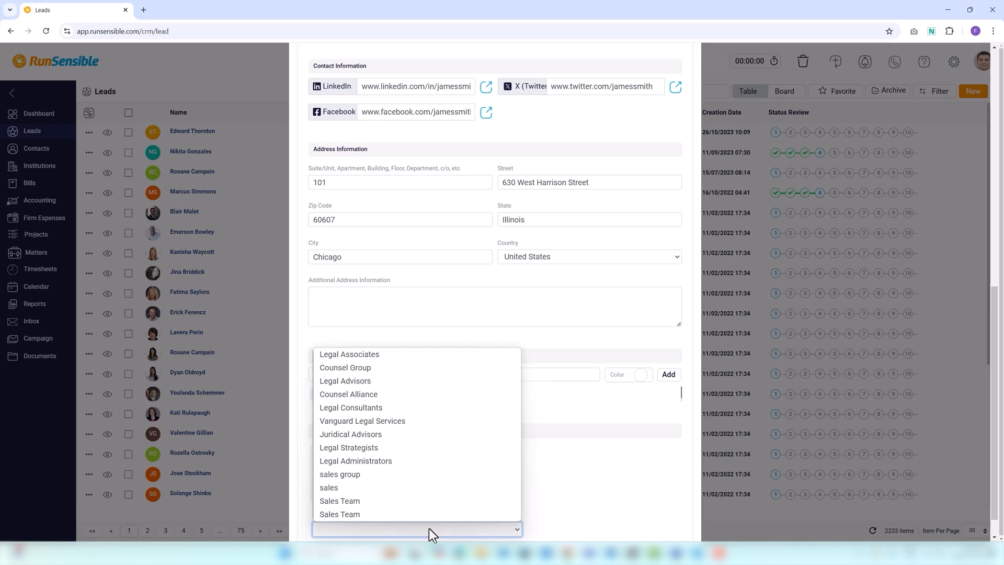
left_click(364, 398)
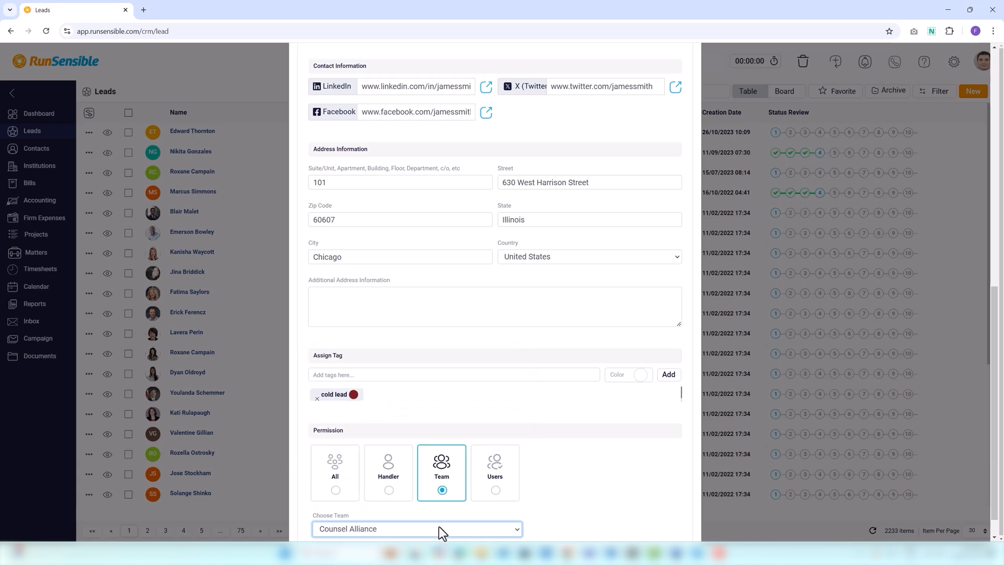
left_click(494, 494)
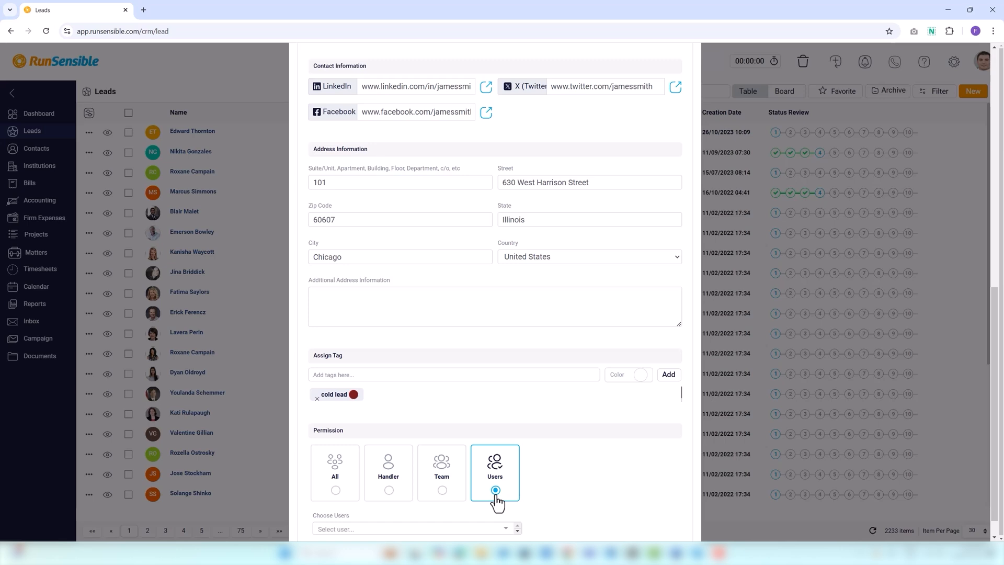
left_click(450, 529)
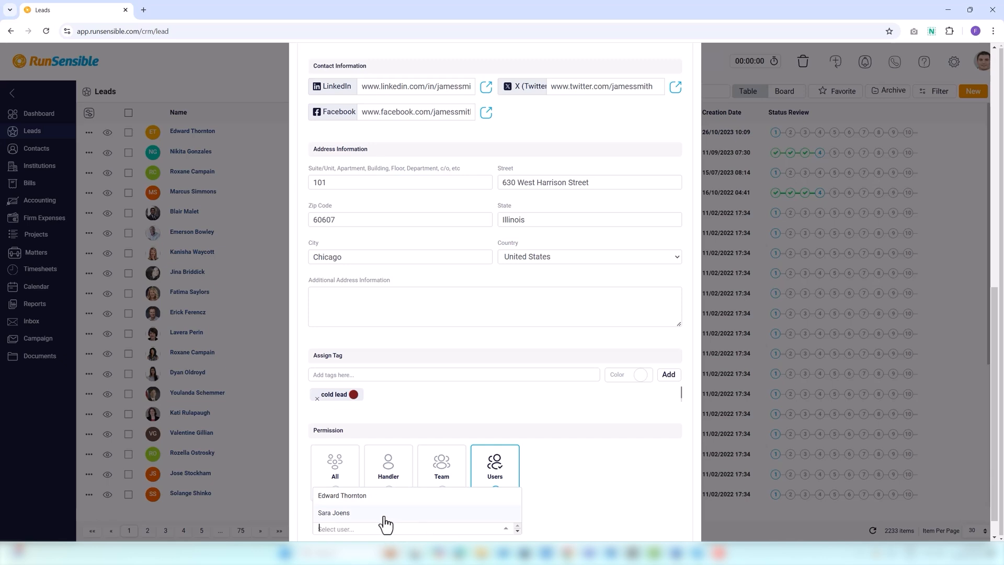
left_click(345, 513)
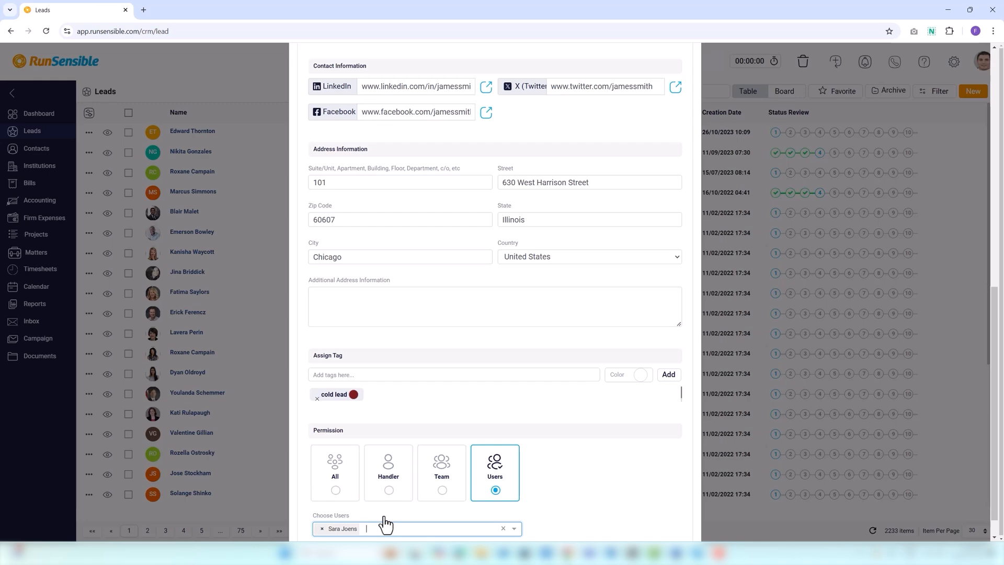
scroll(528, 390, "up", 15)
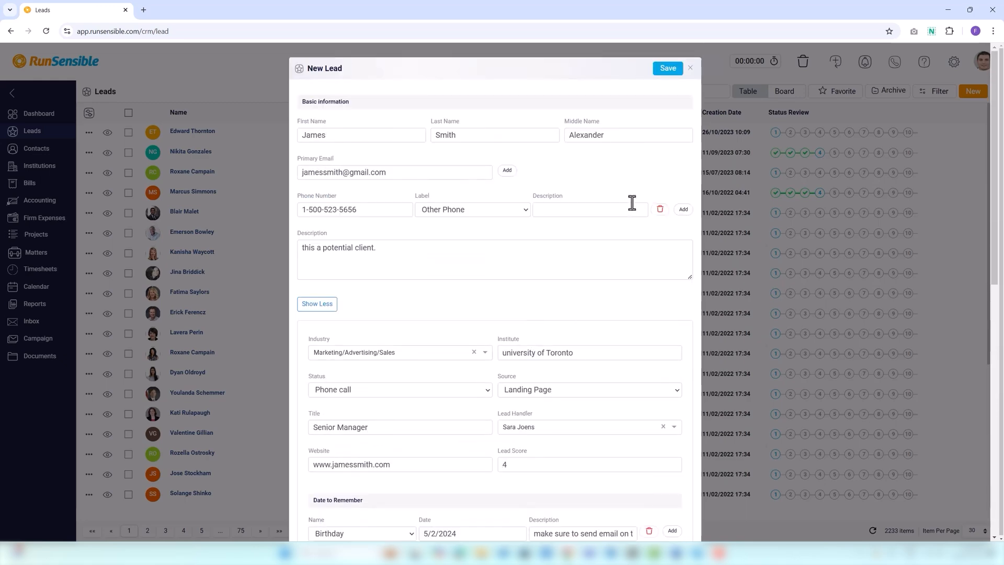
Save the completed New Lead form
left_click(672, 78)
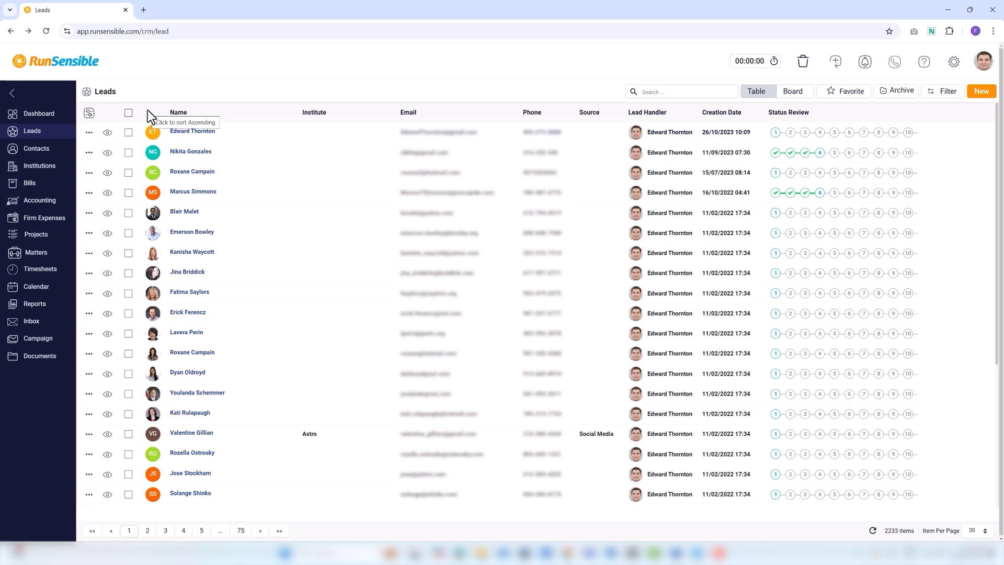
left_click(177, 114)
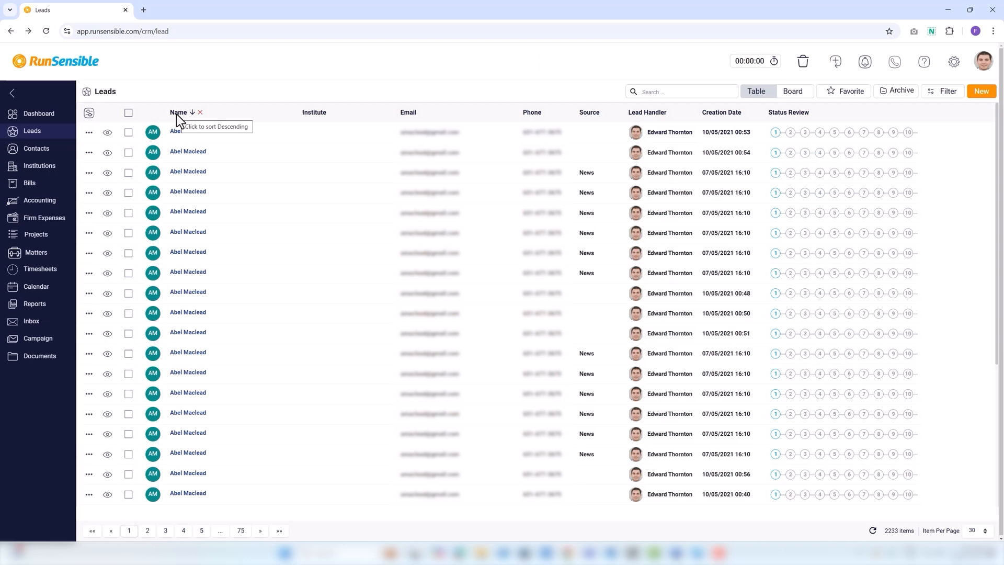
left_click(191, 114)
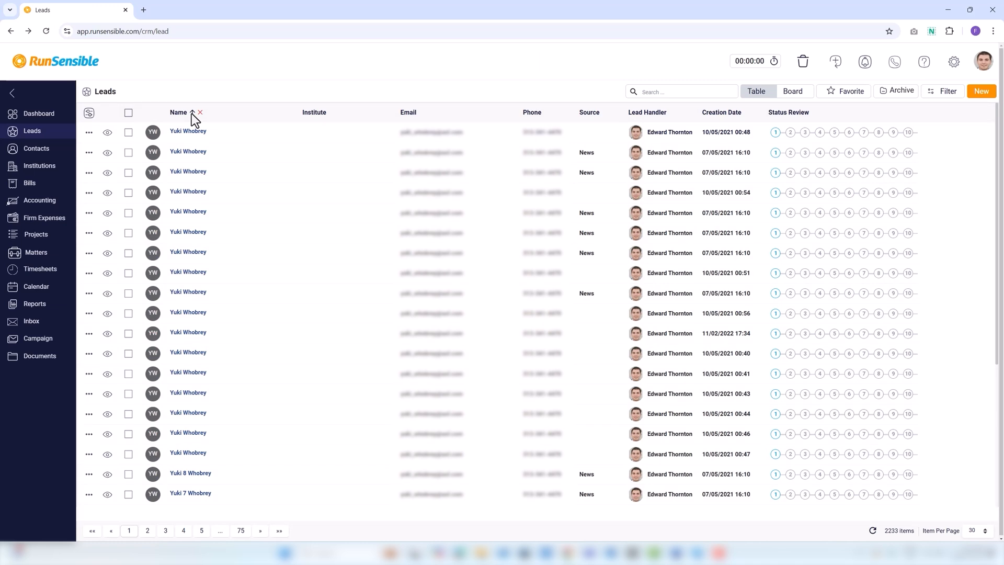
left_click(191, 114)
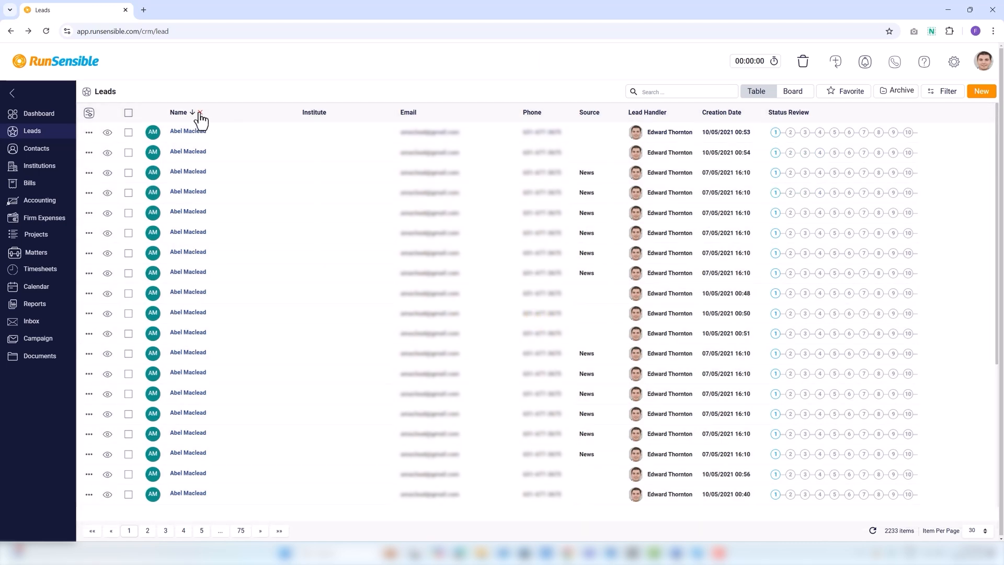
left_click(200, 113)
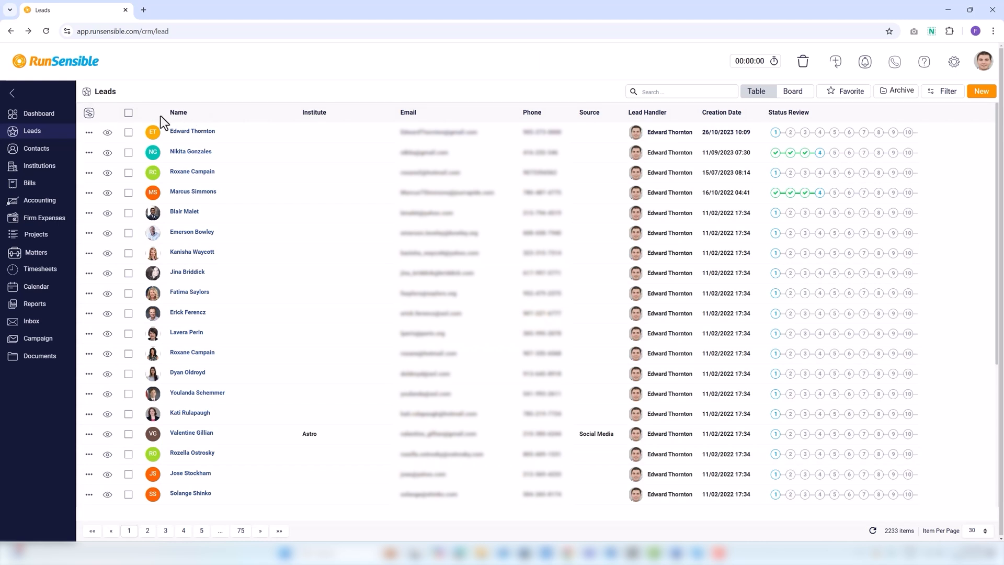
In the column settings, move Avatar after Name and Email above Institute
left_click(90, 114)
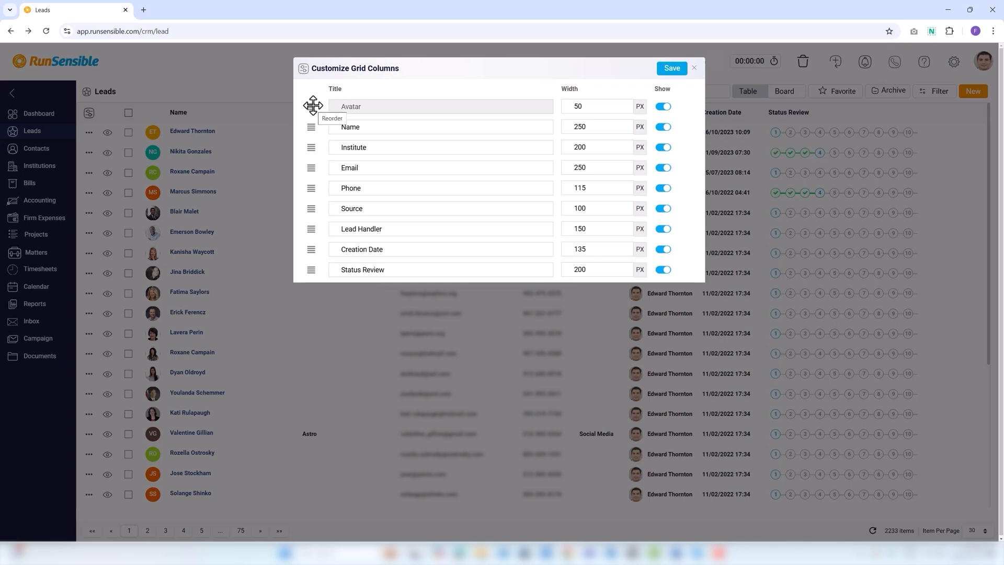
left_click_drag(312, 105, 313, 124)
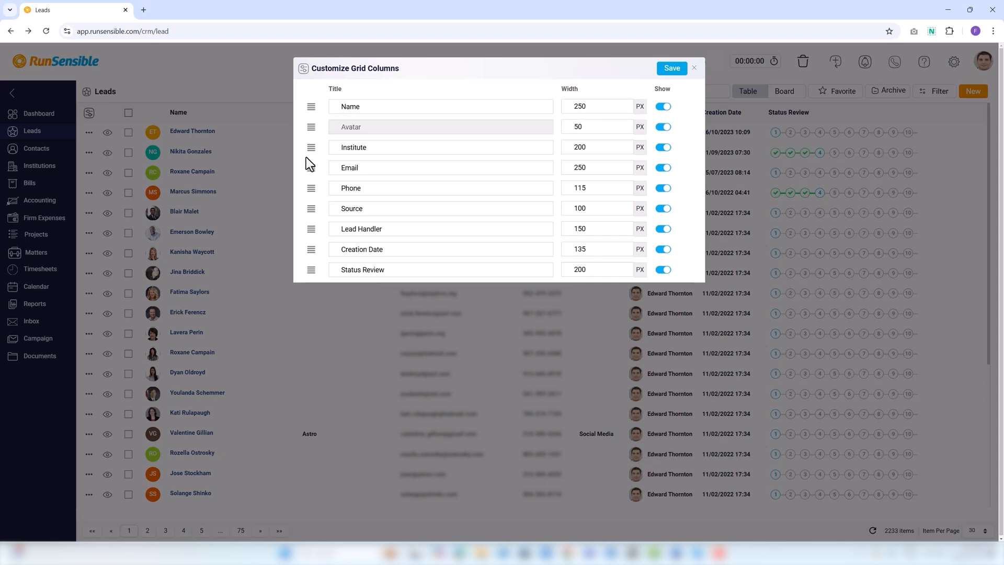
left_click_drag(311, 169, 312, 148)
Retitle the Name column to 'Full Name', keeping width 250 and visible, and save the layout
left_click(364, 107)
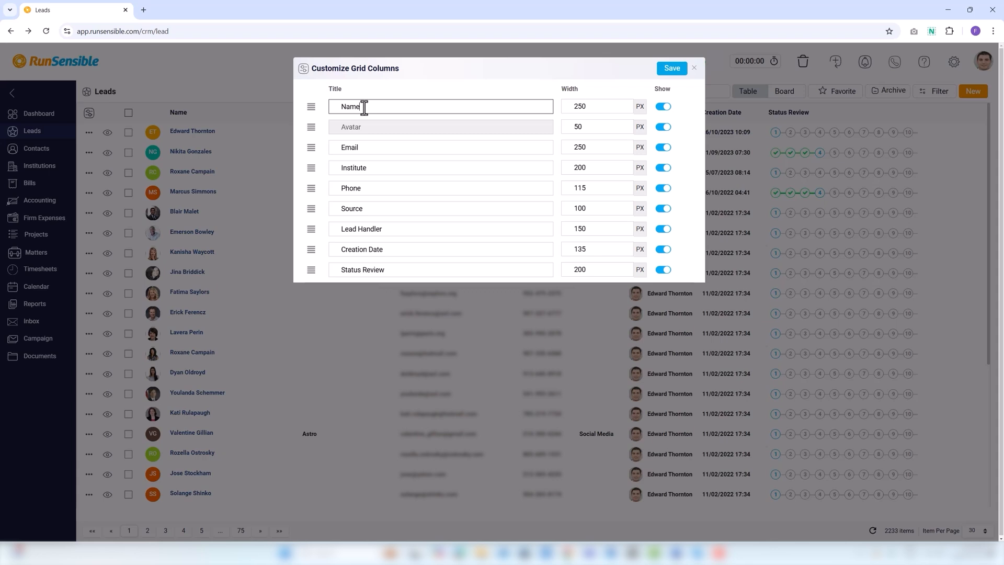
key("BackSpace")
key("BackSpace")
type("Full Name")
left_click(615, 109)
left_click(617, 104)
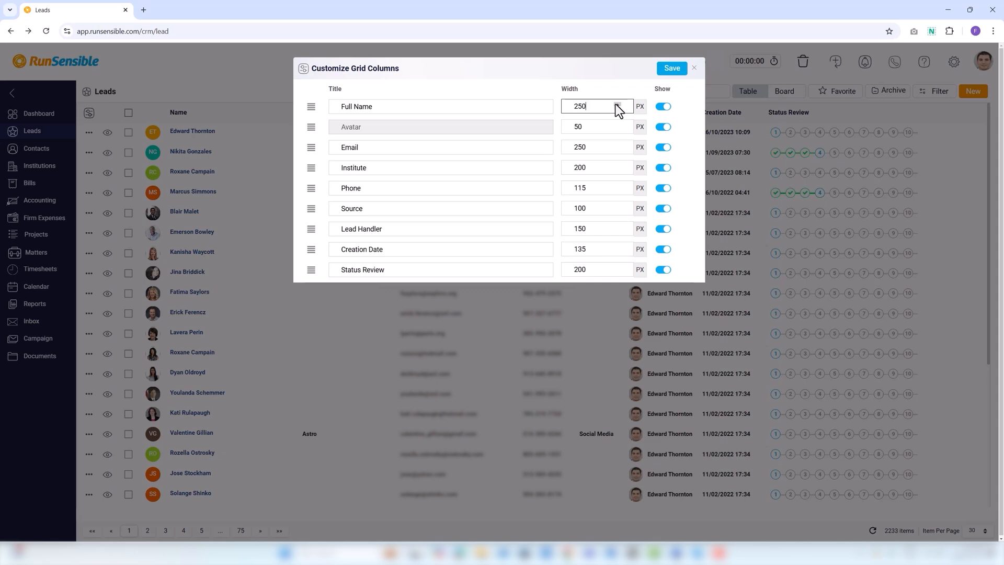
left_click(661, 109)
left_click(670, 108)
left_click(675, 70)
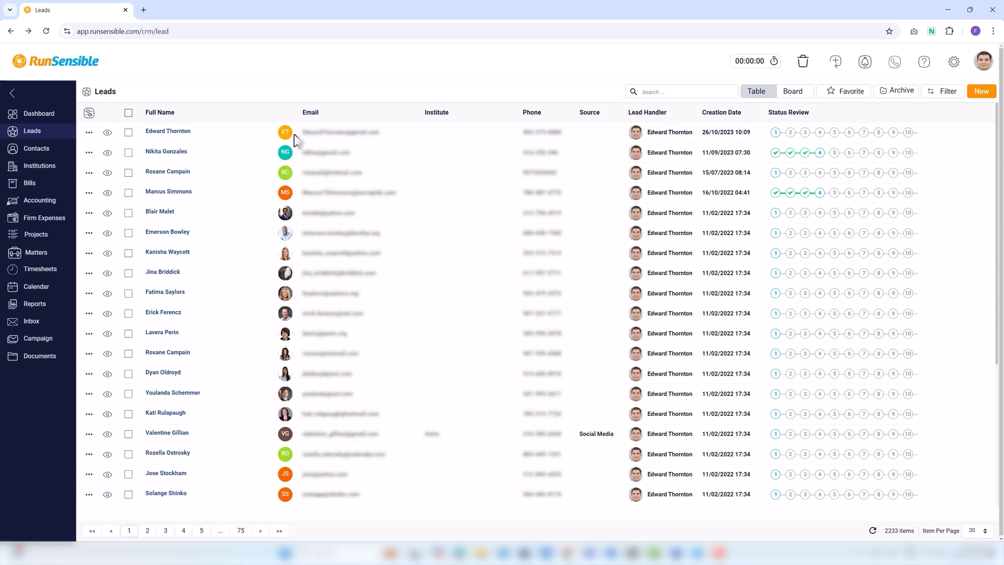
left_click(107, 134)
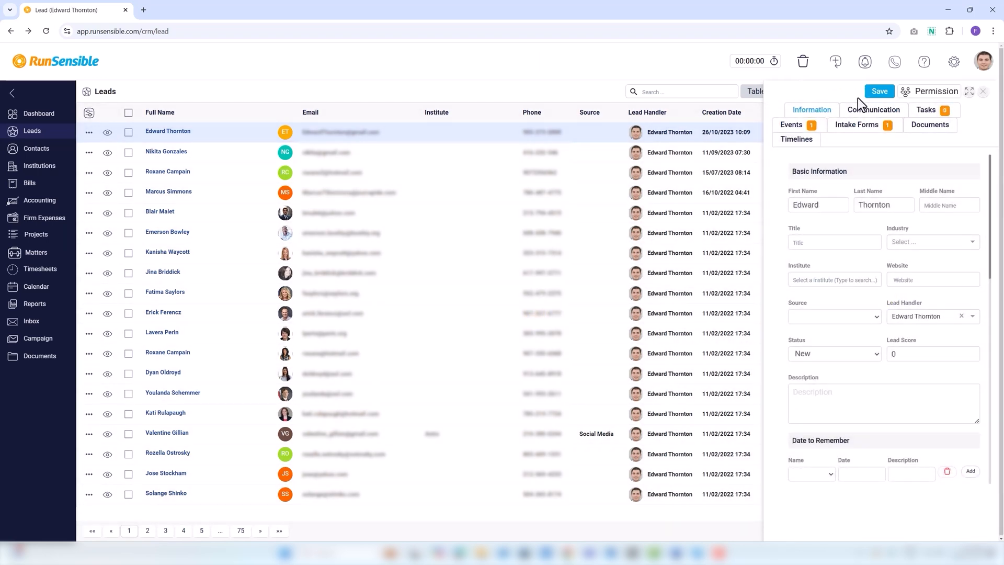
left_click(808, 247)
type("Lawyer")
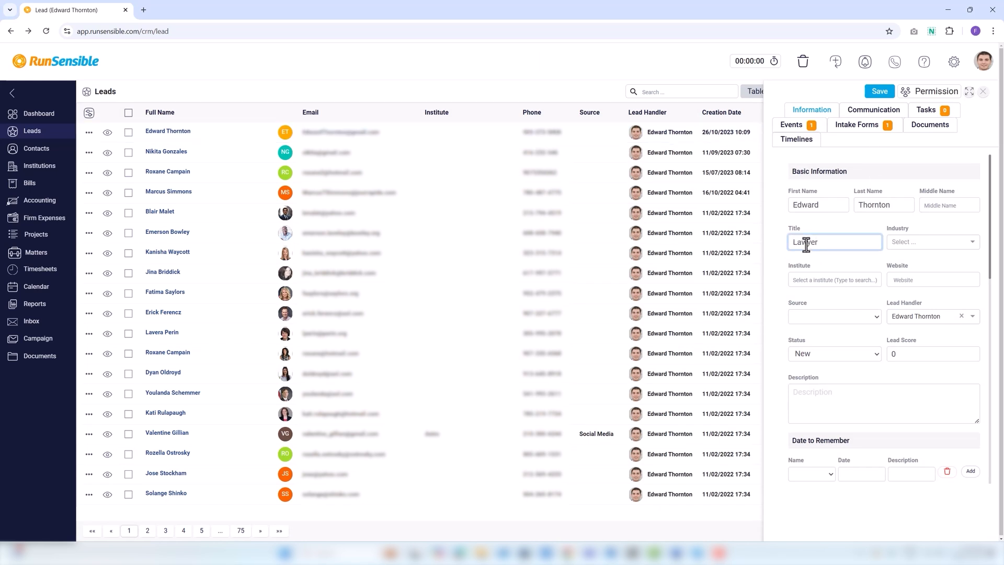
left_click(824, 318)
left_click(815, 252)
left_click(901, 281)
type("www.edward.com")
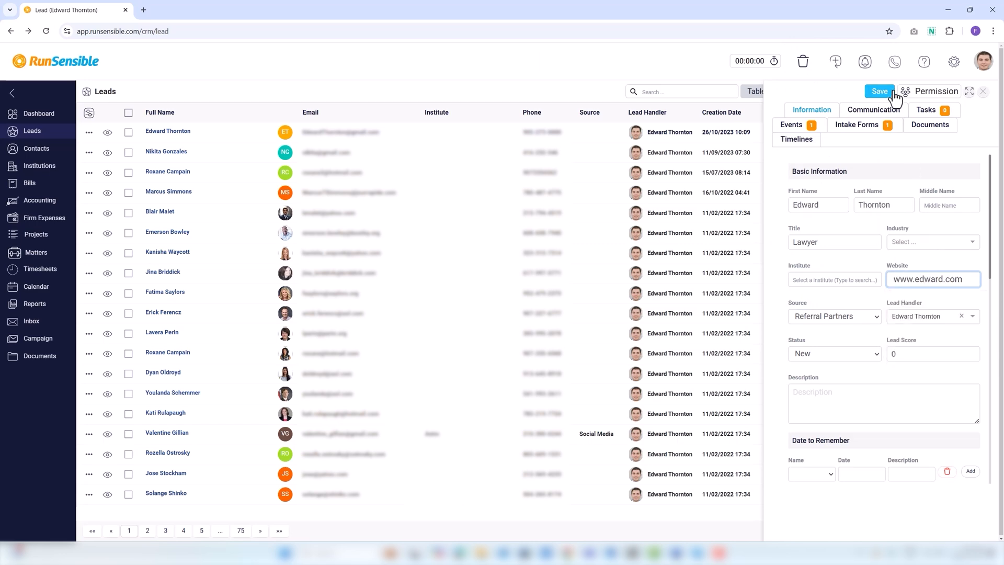
left_click(882, 94)
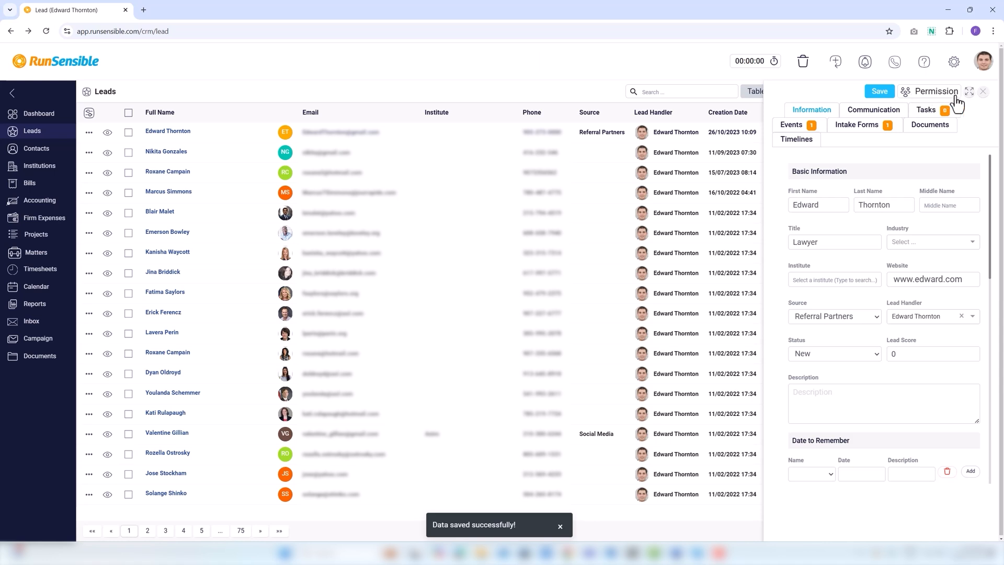
left_click(984, 92)
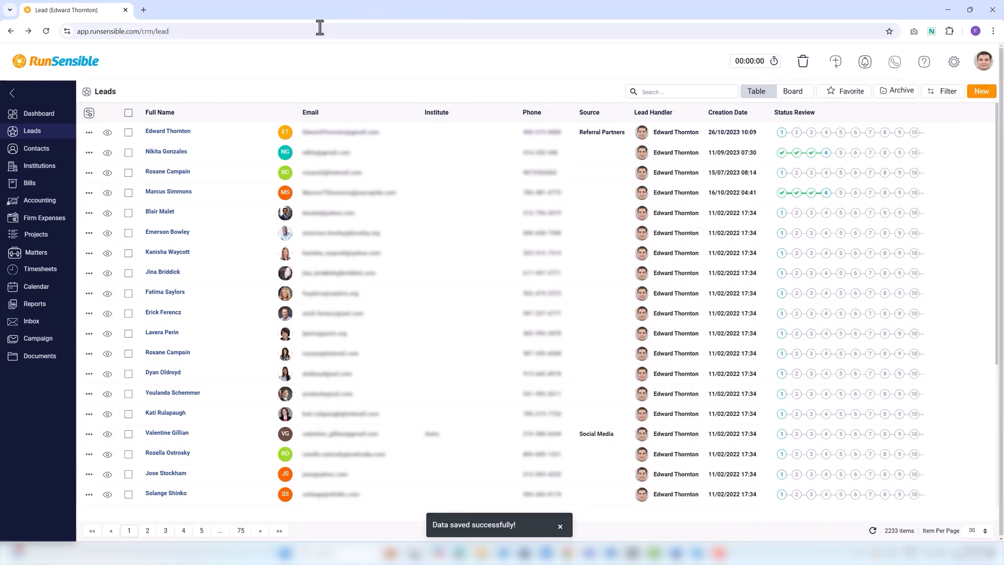
View the first lead's details page and Quick View, then reopen its action menu
left_click(89, 134)
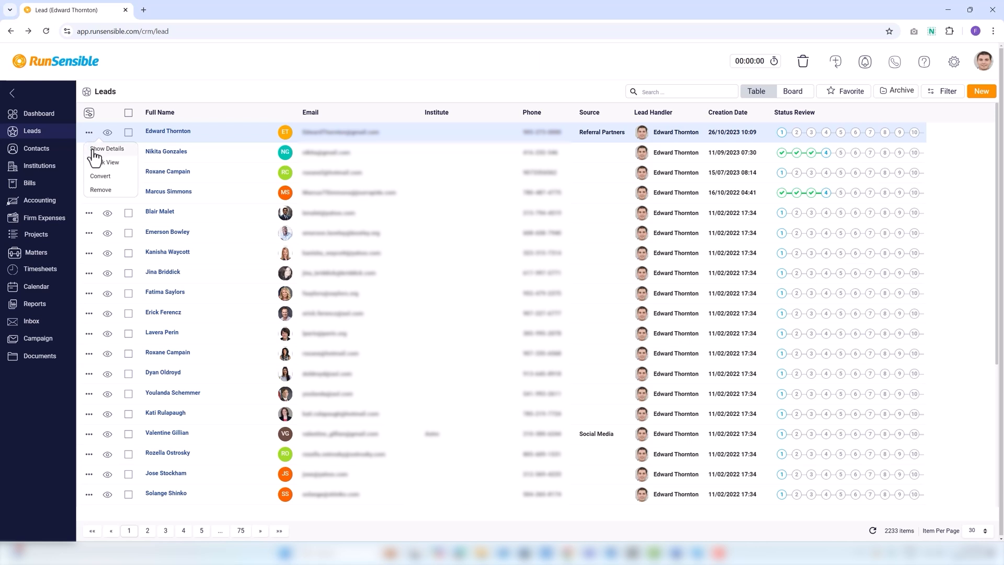
left_click(94, 152)
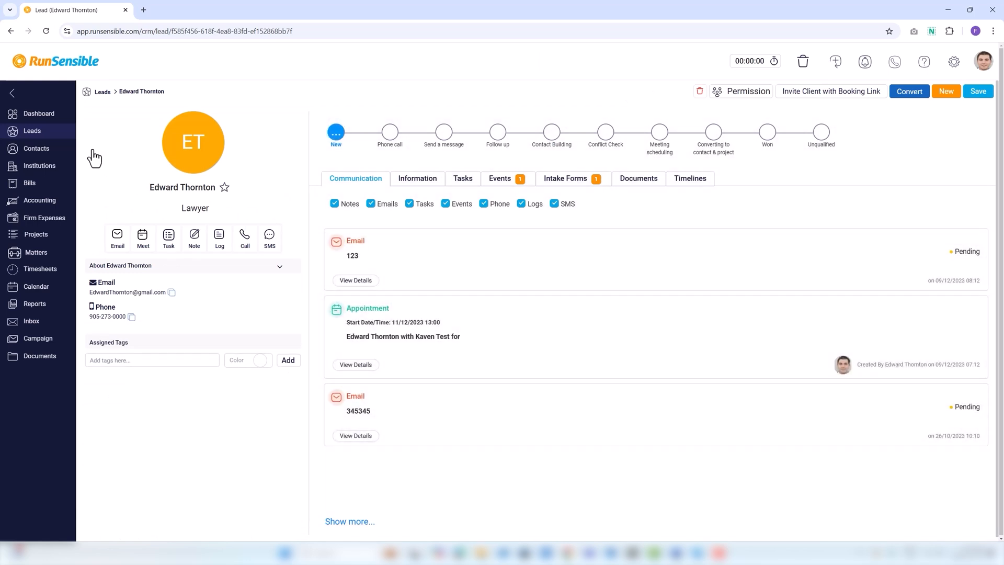
left_click(103, 92)
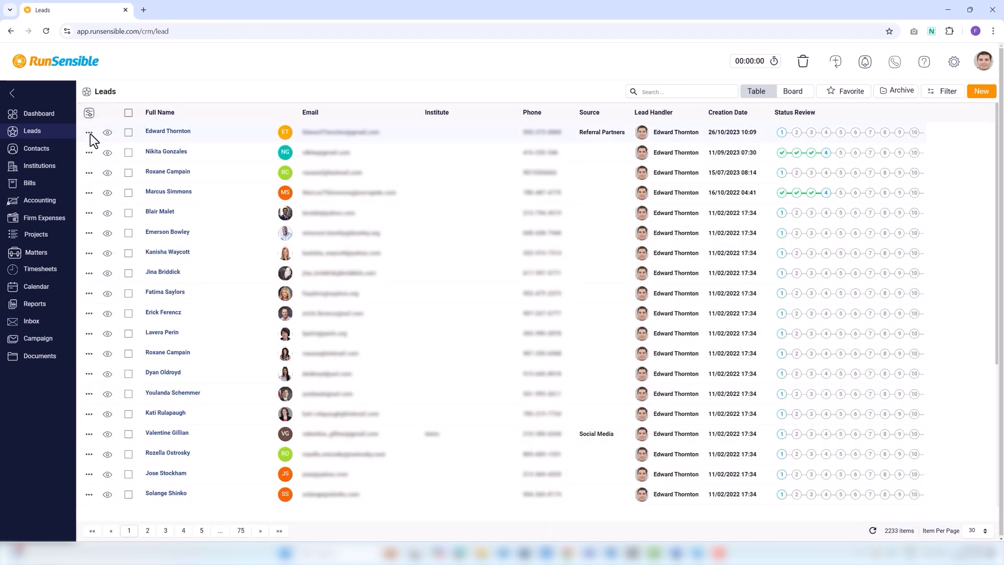
left_click(89, 133)
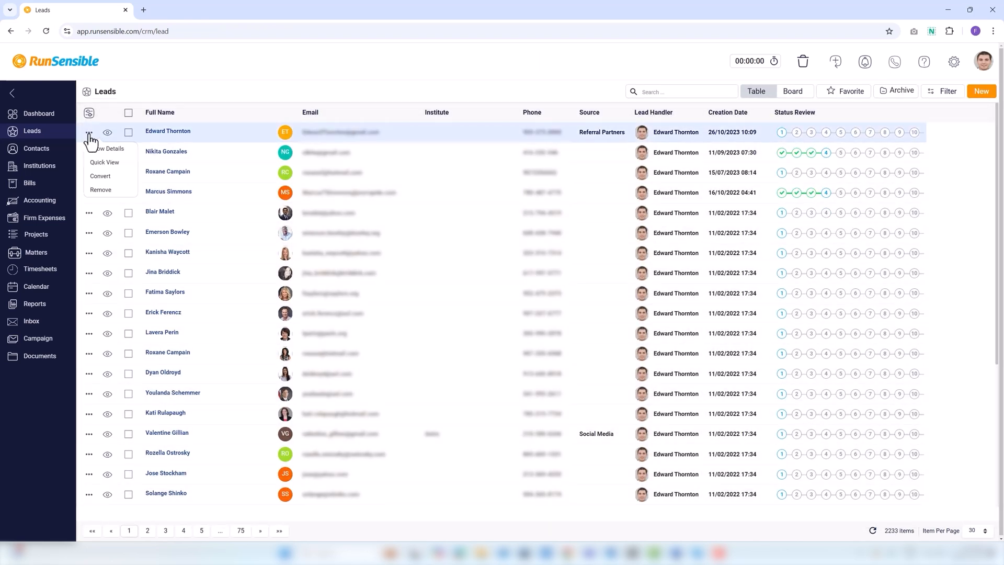
left_click(99, 174)
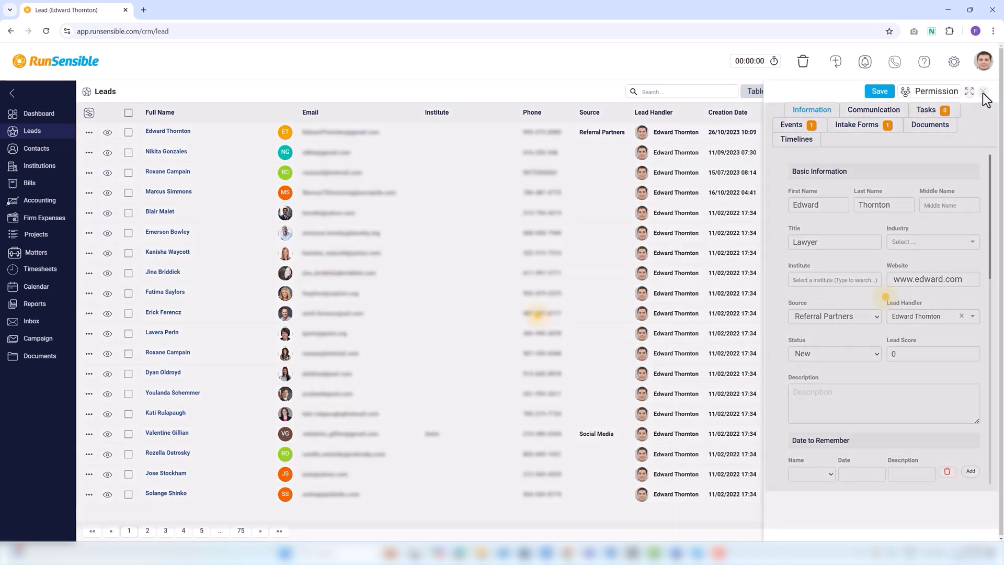
left_click(984, 93)
left_click(89, 133)
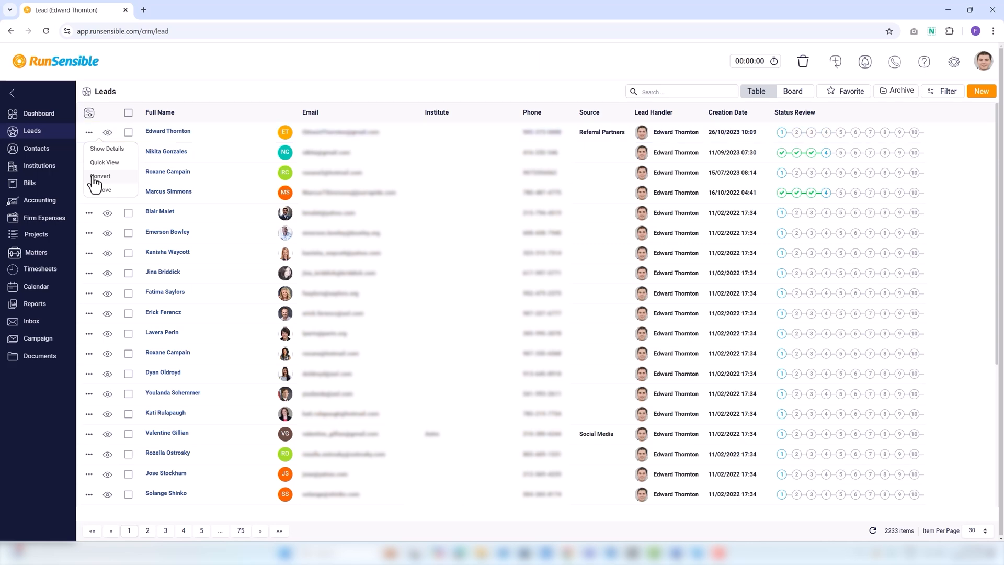
Convert the first lead with contact type Potential Client and Create a Matter switched on
left_click(97, 177)
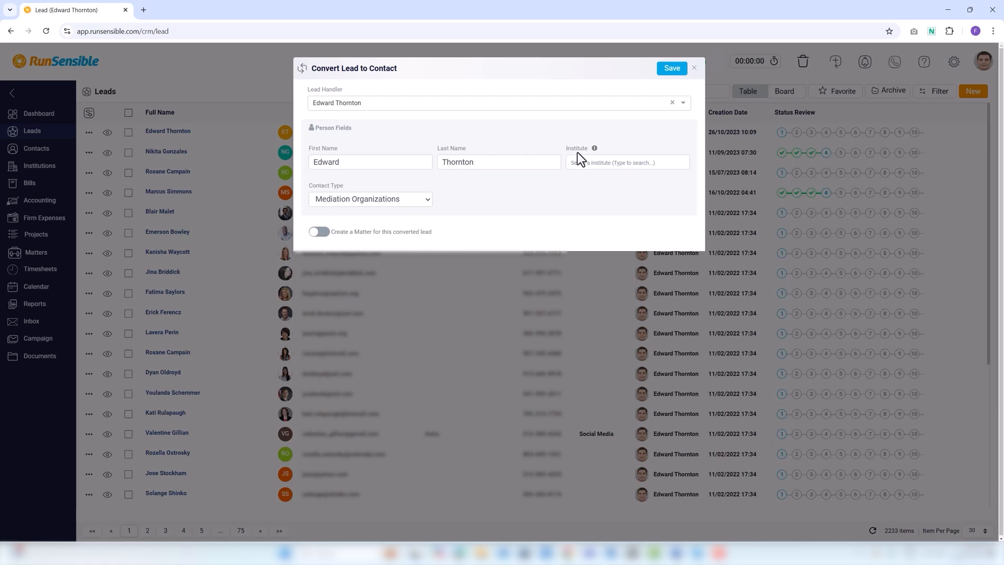
left_click(335, 198)
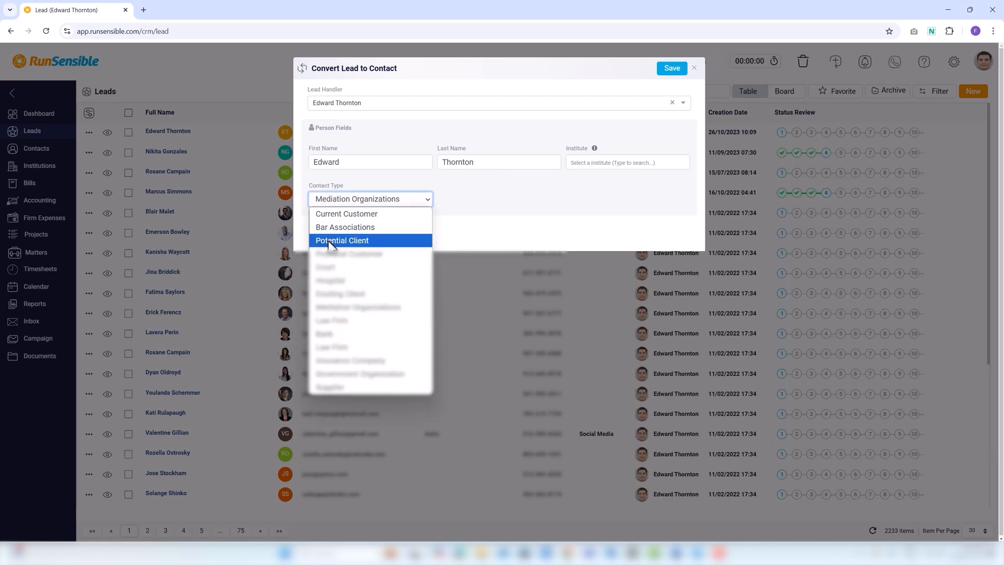
left_click(331, 243)
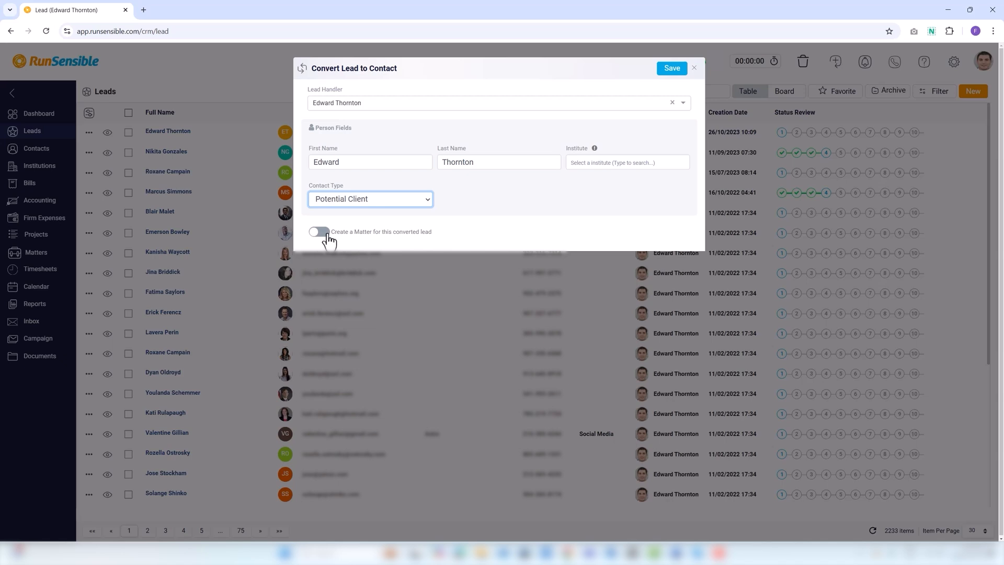
left_click(319, 232)
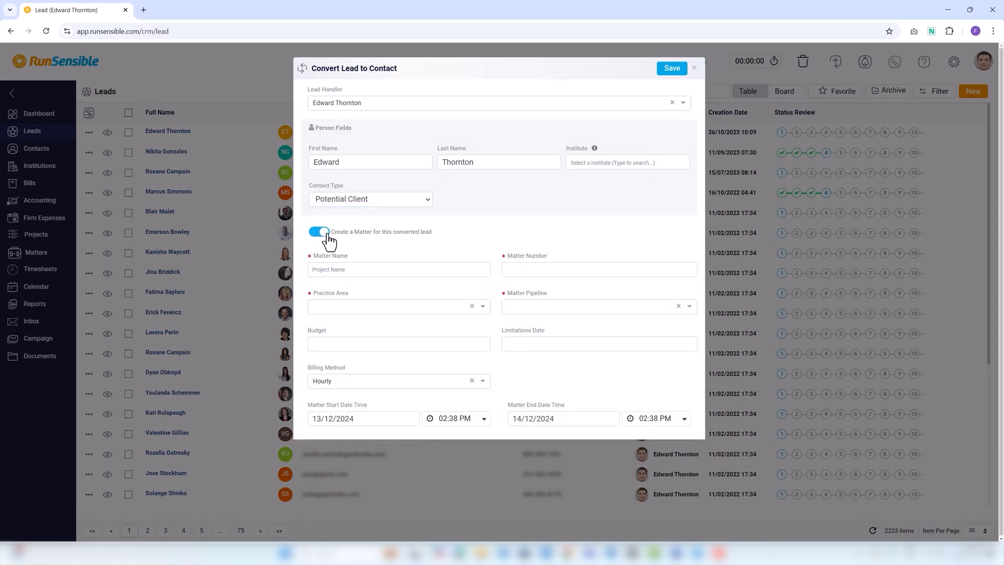
Name the matter Personal Injury, number 200-5656, practice area Corporate, pipeline Default Pipline
left_click(354, 268)
type("Personal Injury")
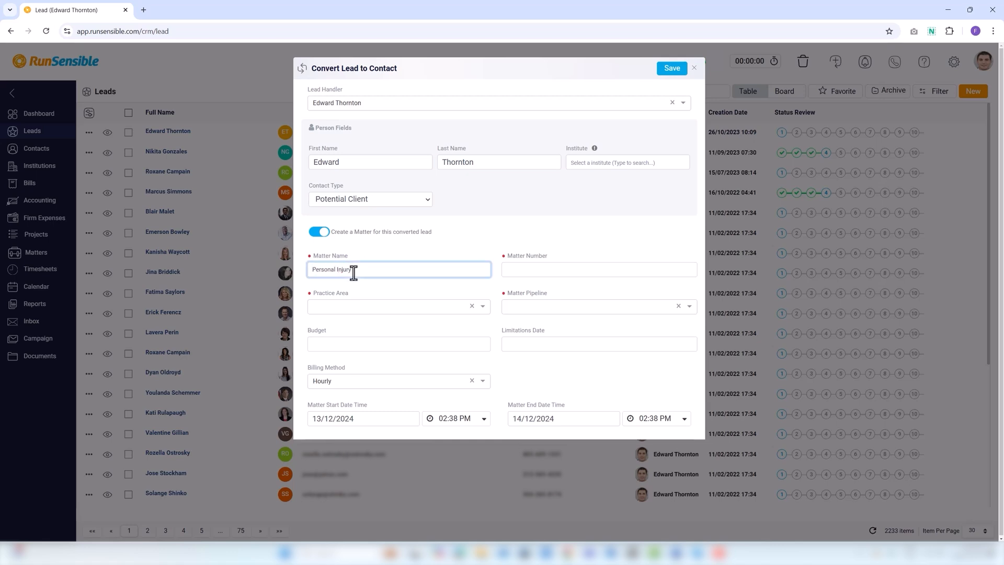
left_click(513, 271)
type("2")
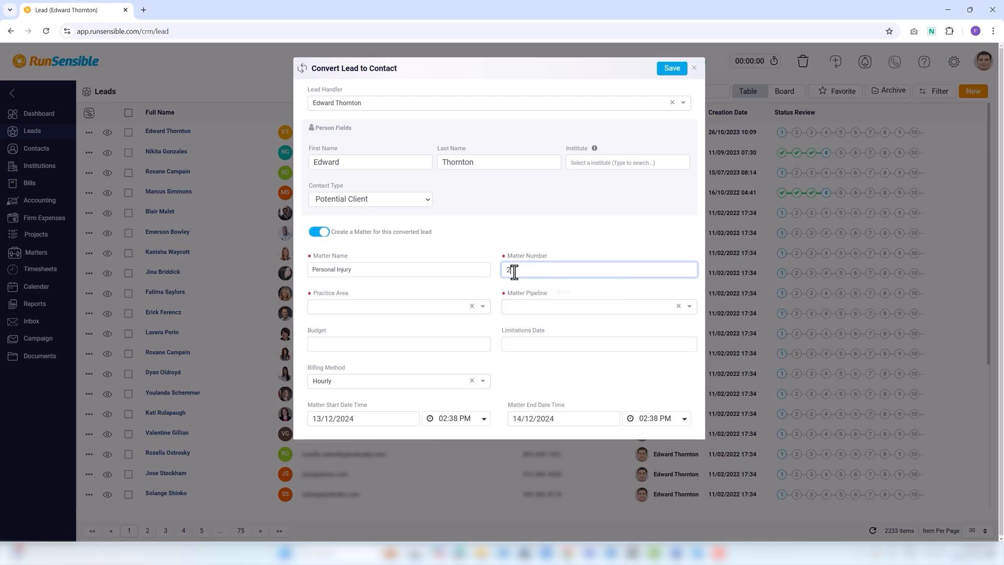
type("00-5656")
left_click(323, 306)
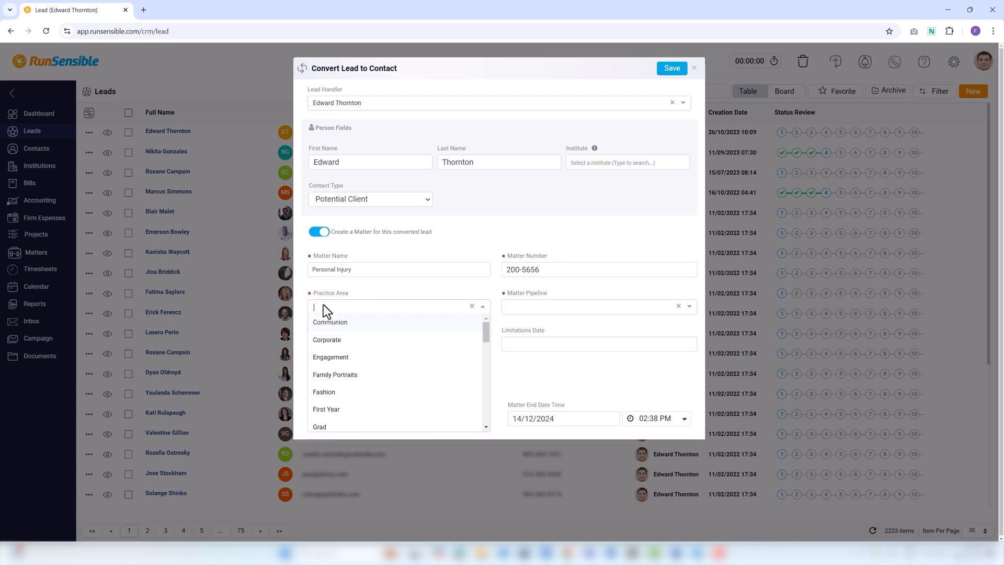
left_click(335, 341)
left_click(518, 313)
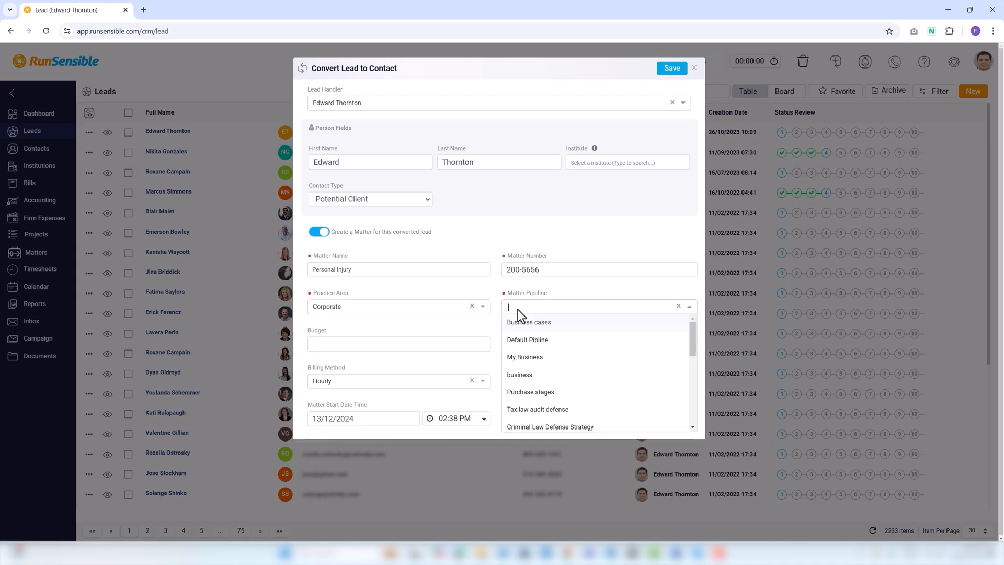
left_click(526, 340)
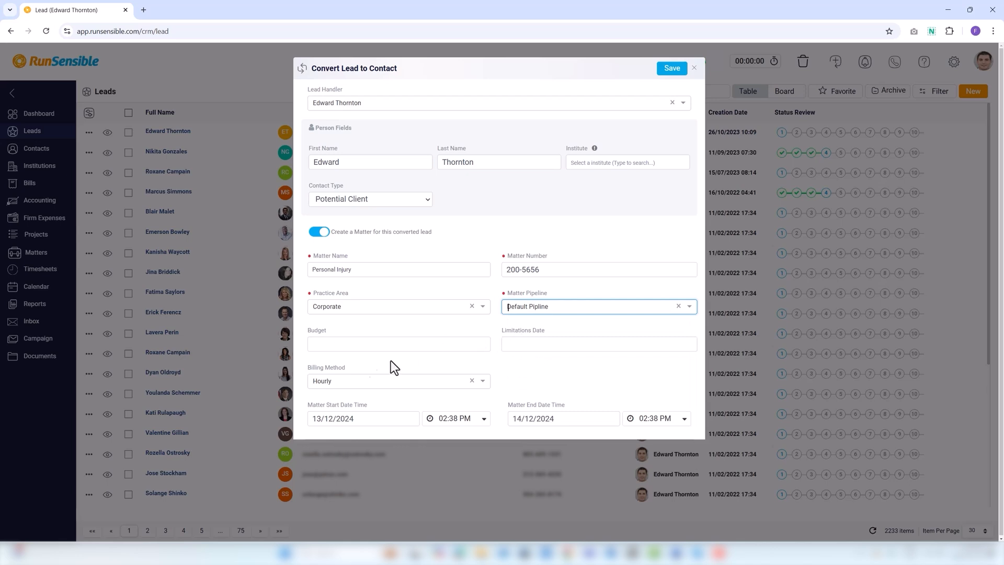
Set budget 2000, limitations 23/12/2024, Hourly billing, start 17/12/2024, and save the conversion
left_click(349, 345)
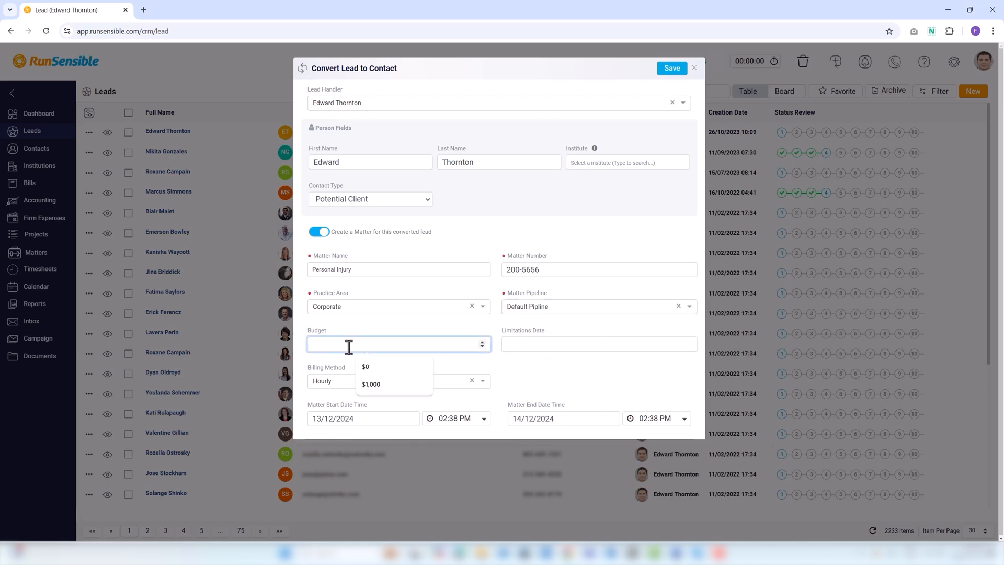
type("2000")
left_click(522, 346)
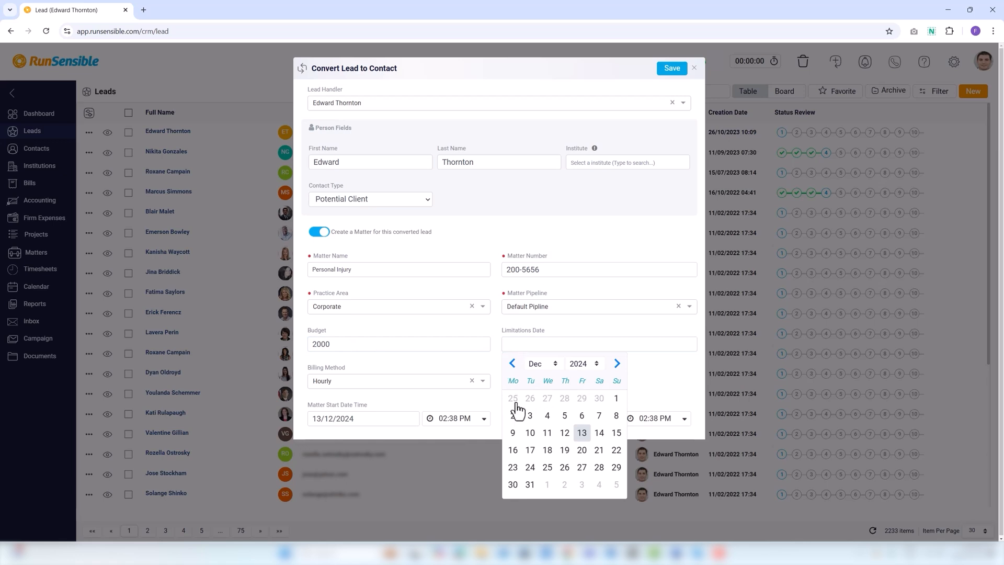
left_click(513, 467)
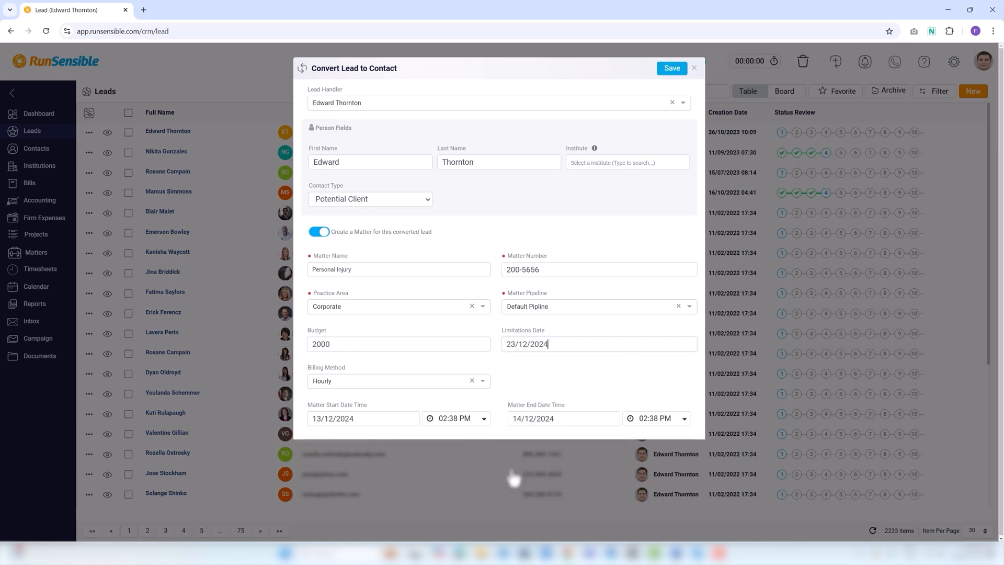
left_click(355, 382)
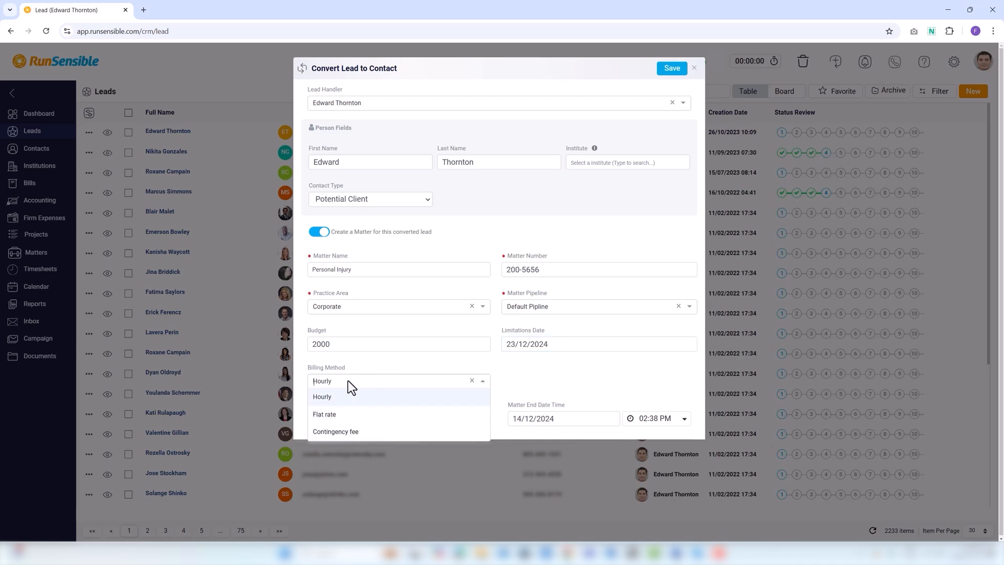
left_click(321, 400)
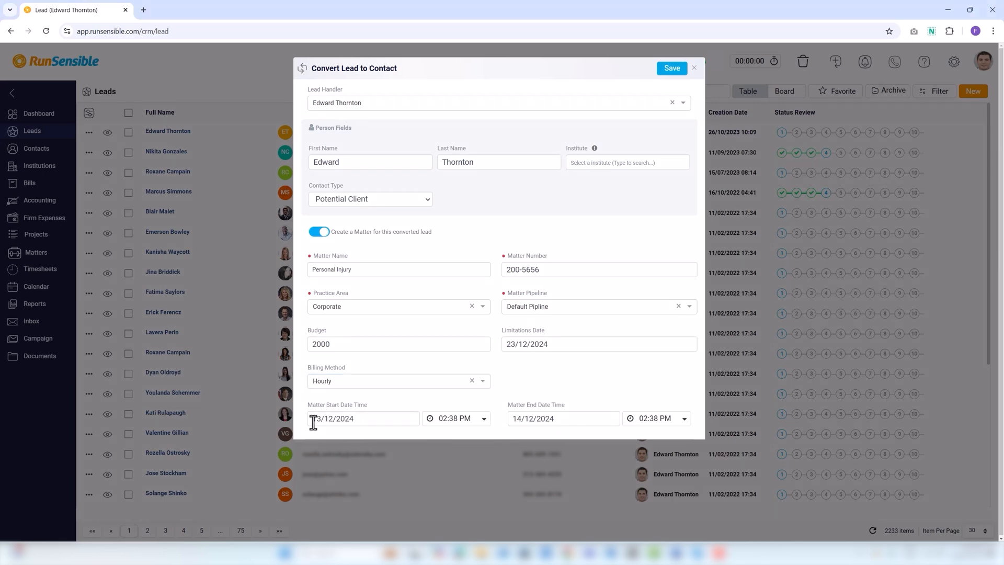
left_click(314, 419)
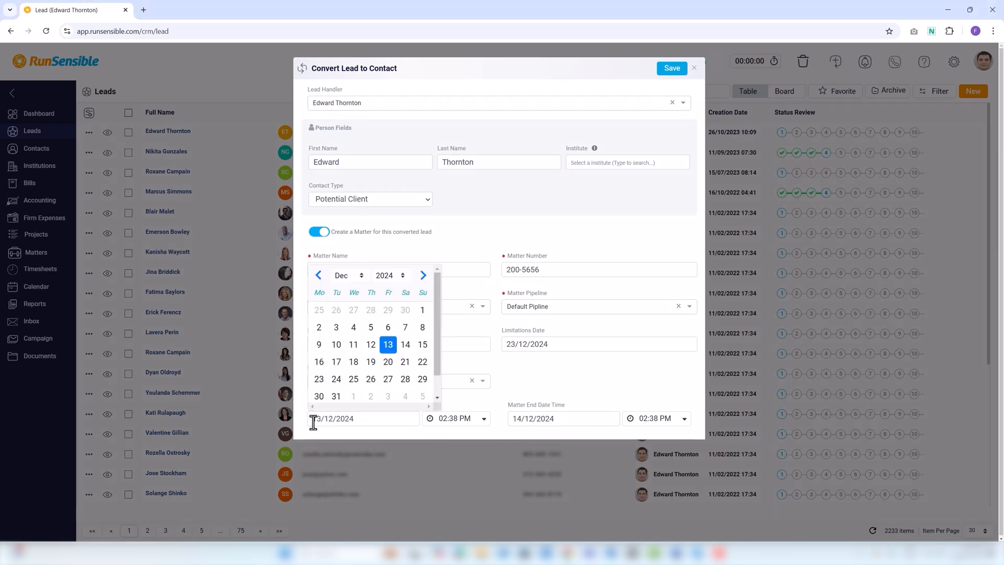
left_click(336, 362)
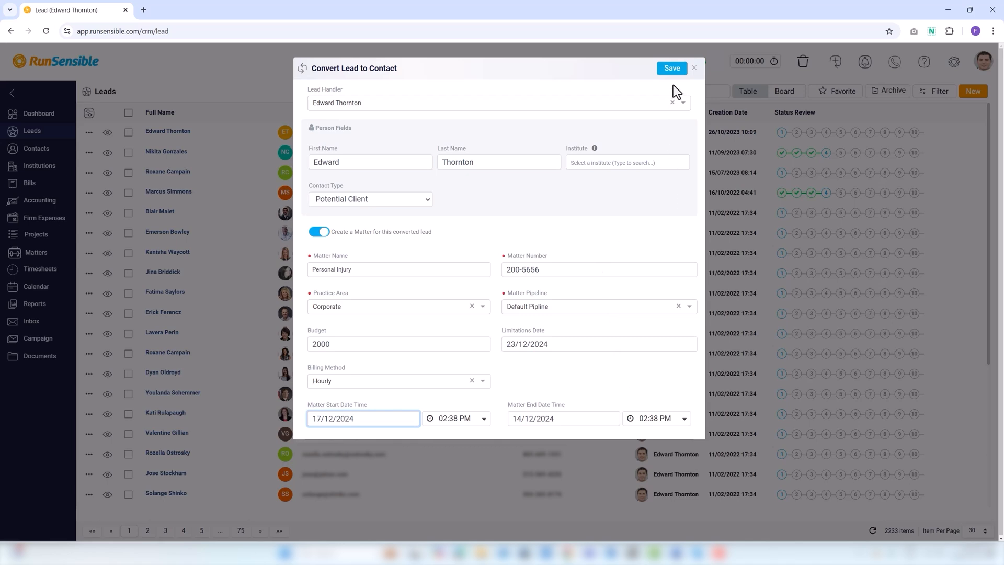
left_click(671, 69)
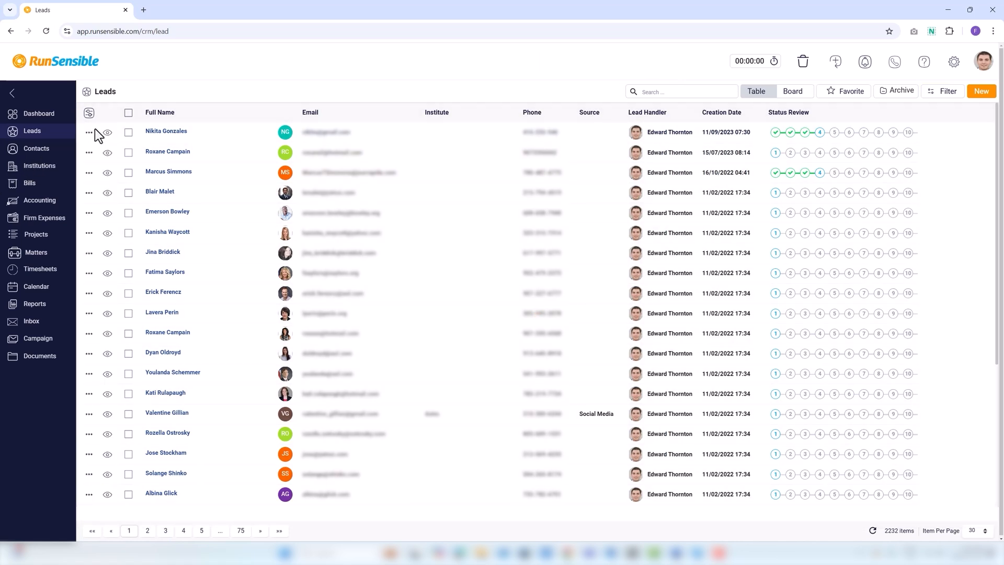
Open the first lead's action menu and dismiss it without choosing an action
left_click(90, 134)
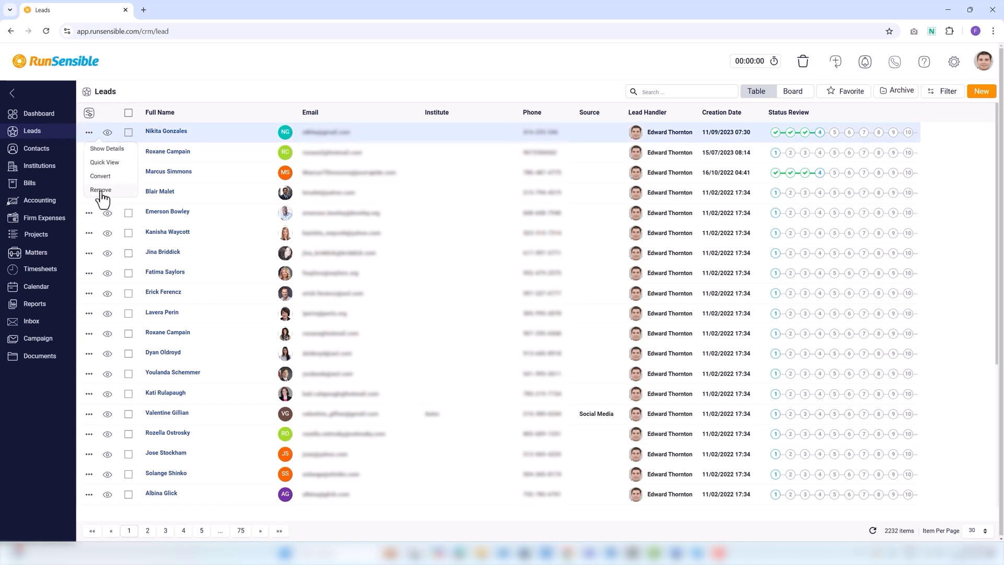
left_click(206, 109)
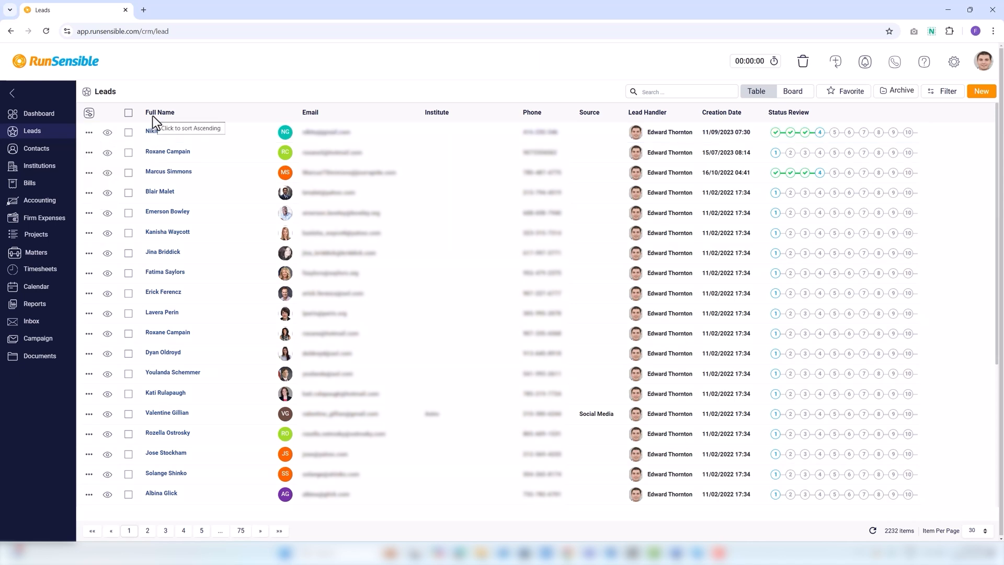
Tick the first two leads' checkboxes and start a Merge
left_click(128, 133)
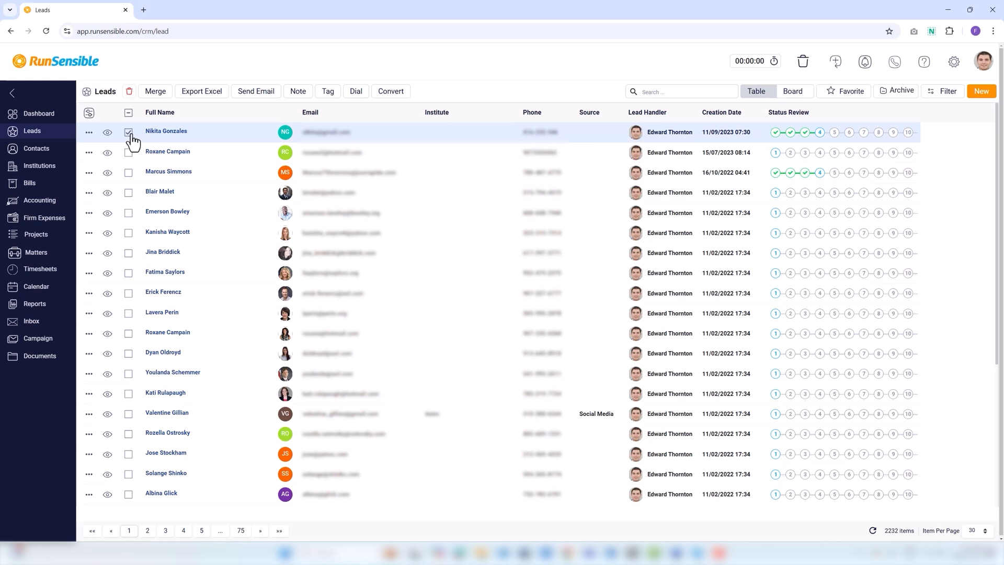
left_click(129, 153)
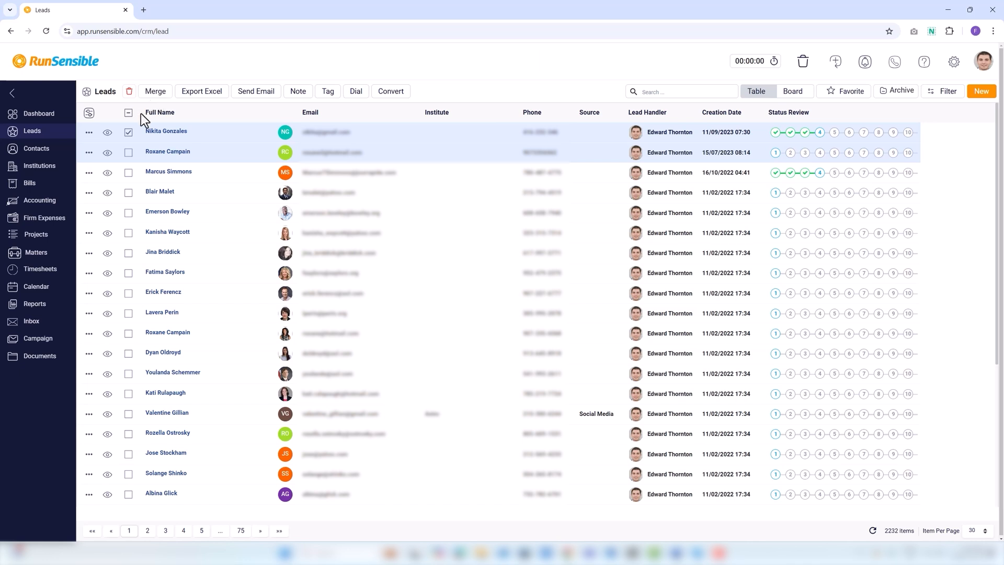
left_click(129, 155)
left_click(158, 93)
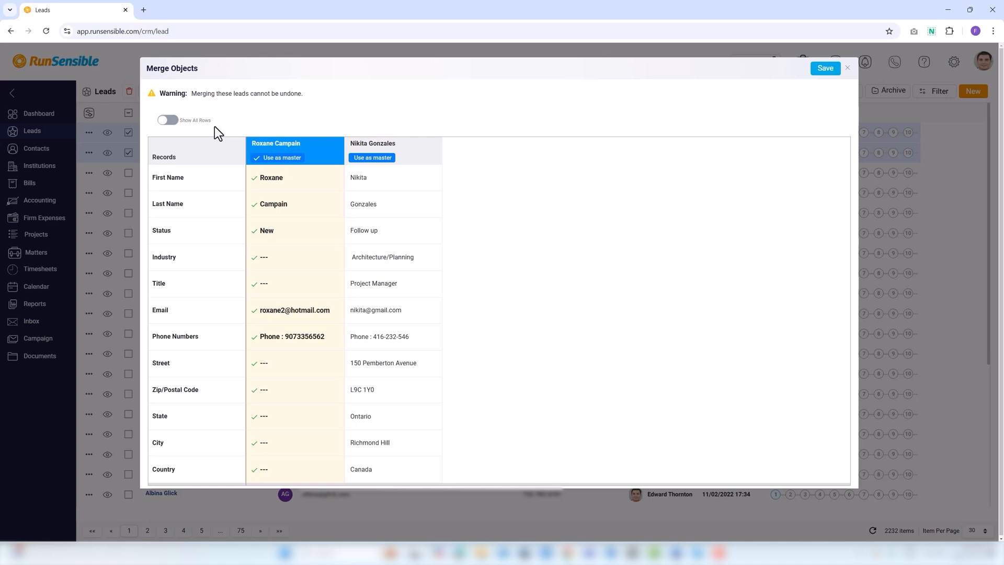
Show all rows in Merge Objects and save the merge with the left column as master
left_click(176, 126)
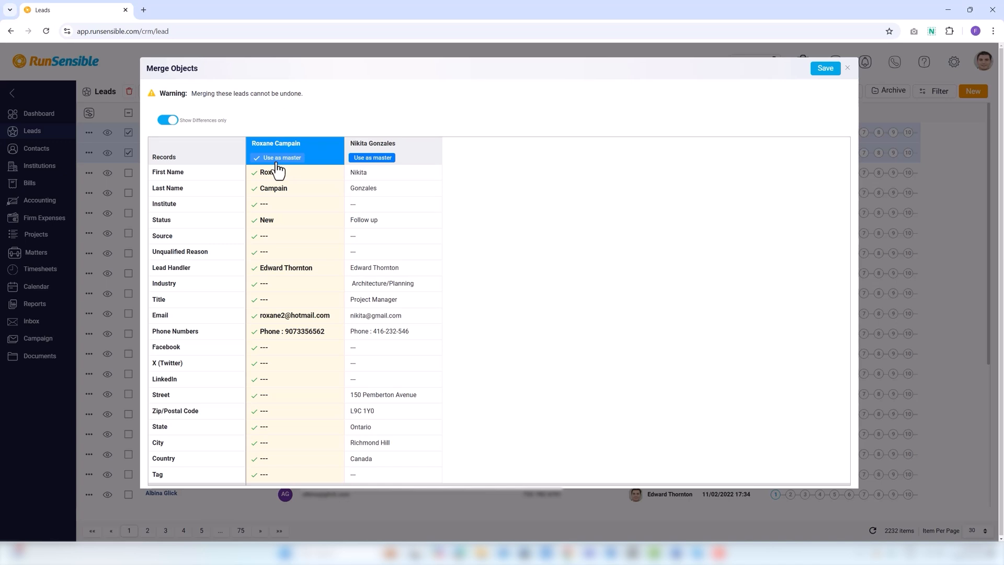
left_click(826, 69)
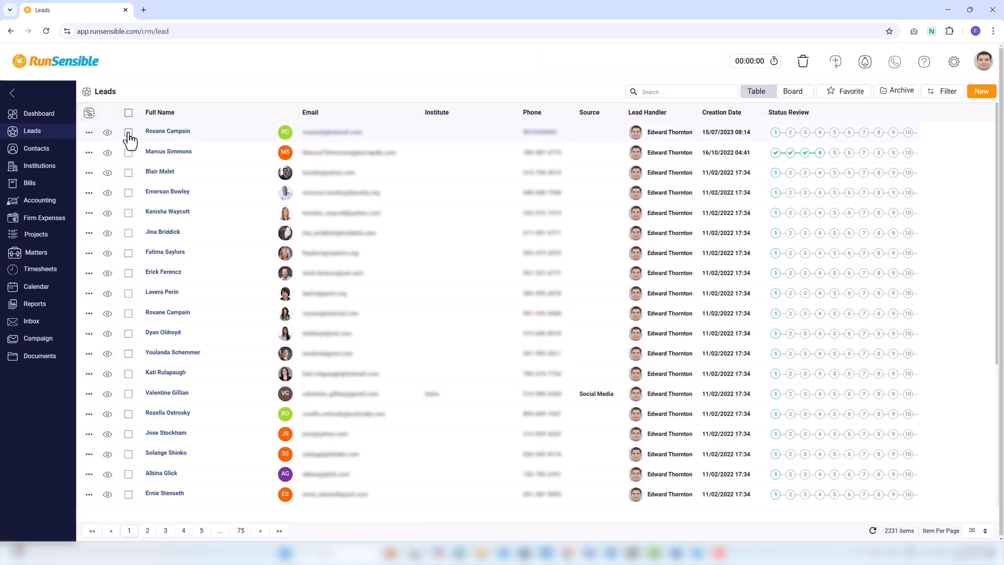
Select the merged lead at the top of the 2231-item Leads list
left_click(128, 133)
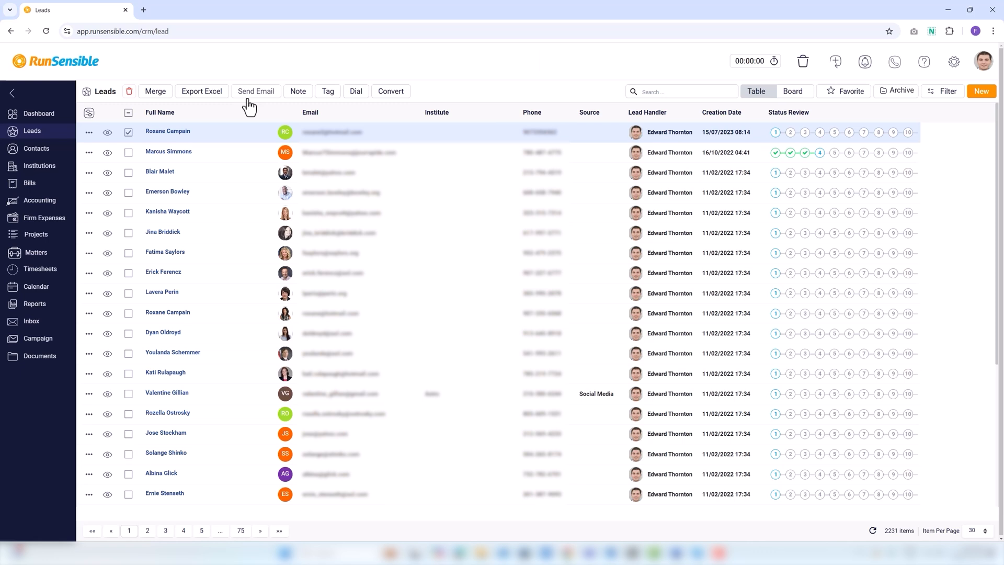
Add the note 'check it every other week for all updates' to the merged lead
left_click(301, 94)
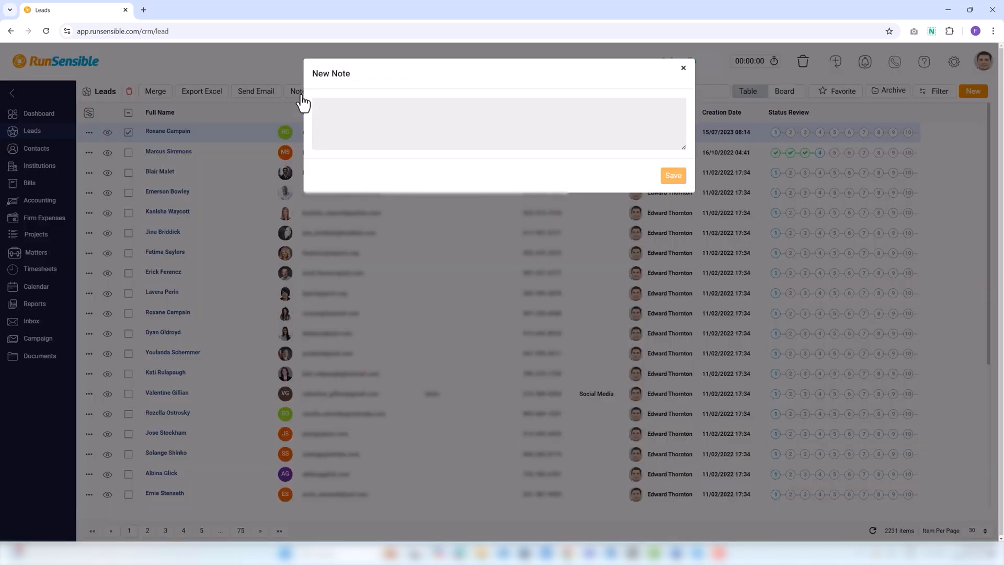
left_click(345, 112)
type("check it every other week for all updates")
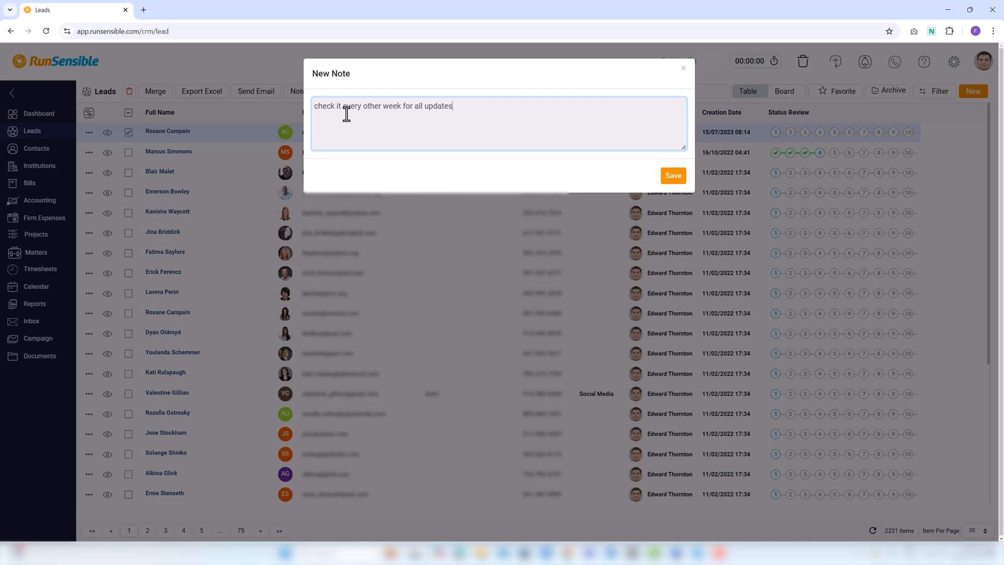
left_click(670, 181)
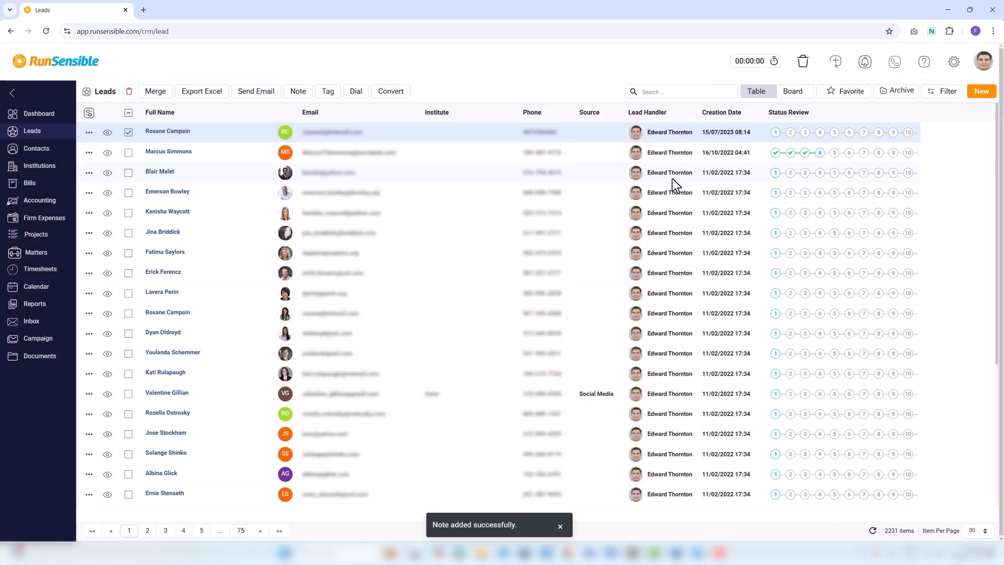
Tag the lead with the existing 'cold lead' tag and a new coloured 'hot lead' tag
left_click(328, 92)
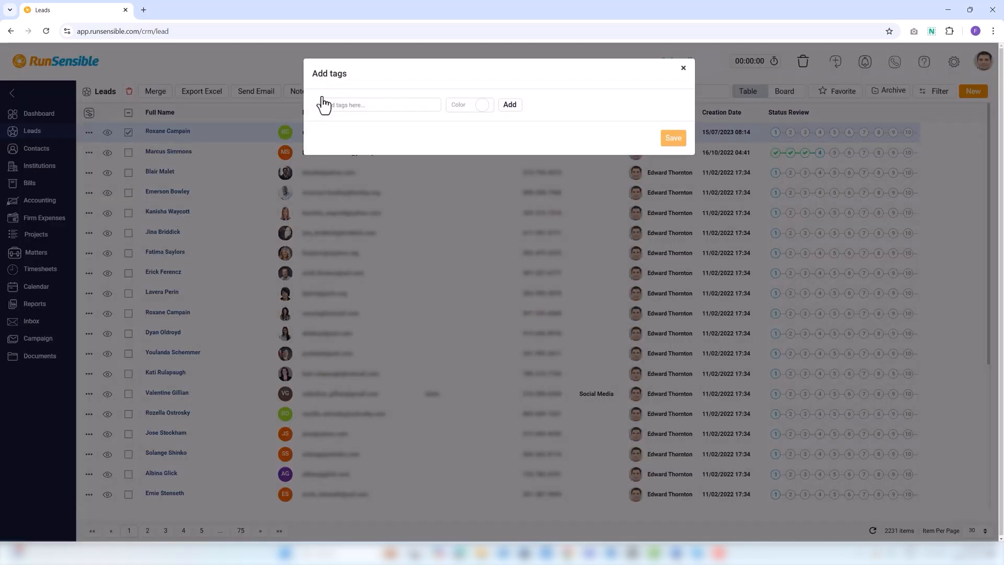
left_click(386, 104)
type("cold")
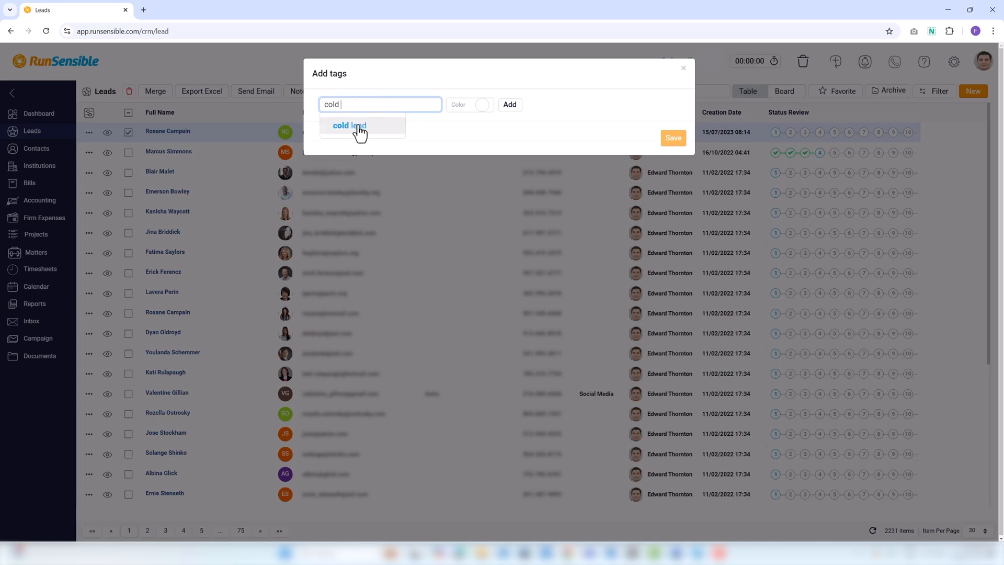
left_click(359, 129)
left_click(375, 104)
type("hot lead")
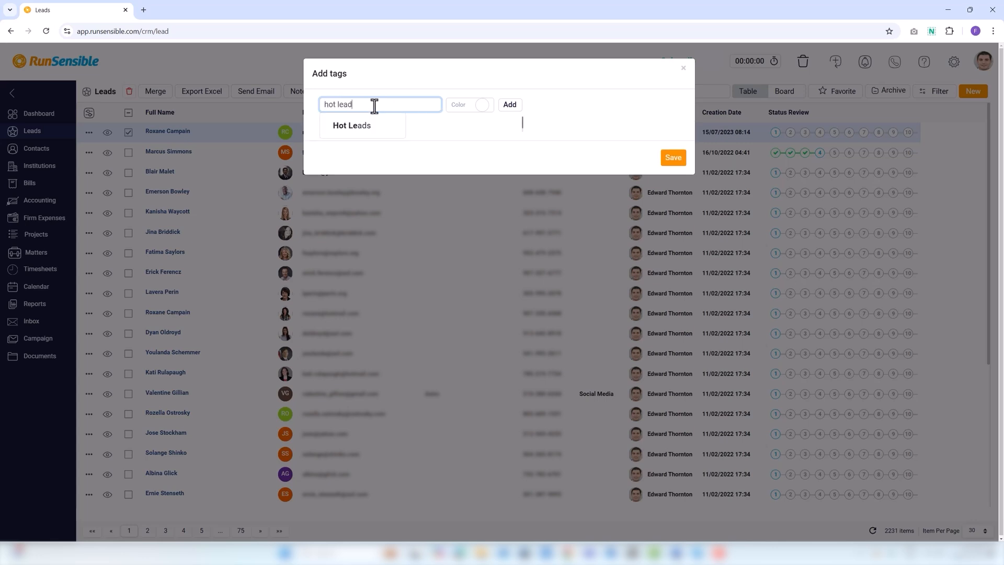
left_click(482, 105)
left_click(489, 133)
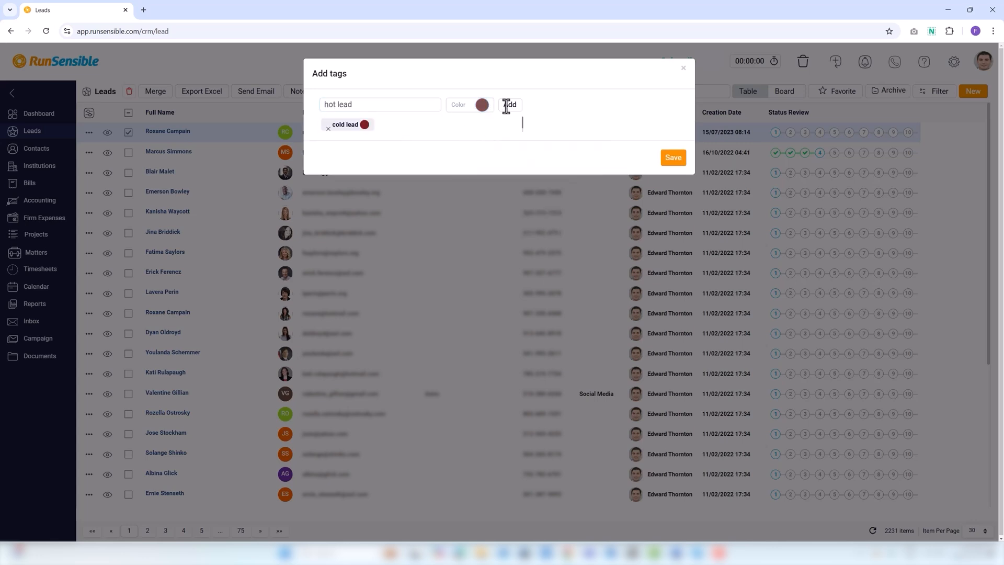
left_click(508, 104)
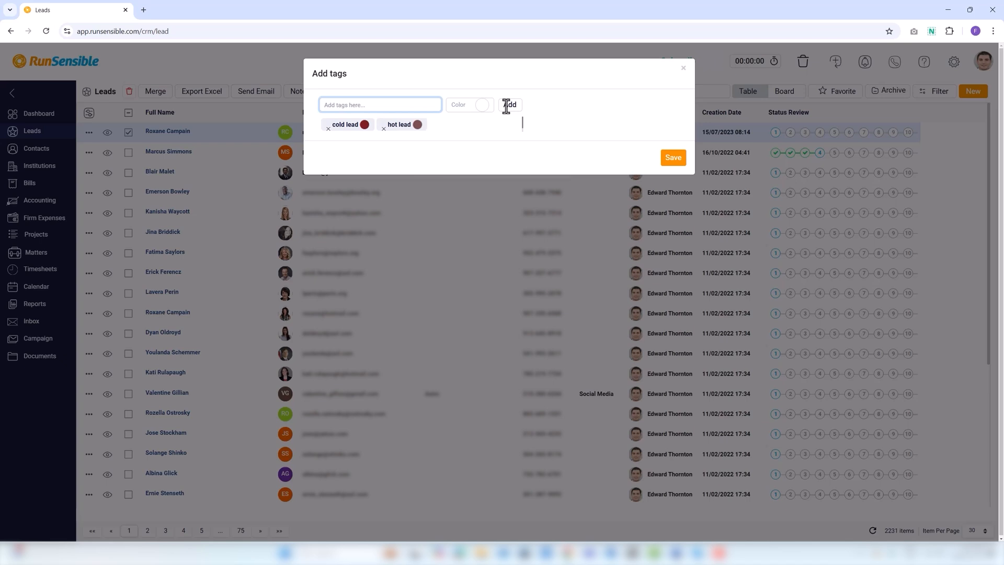
left_click(679, 158)
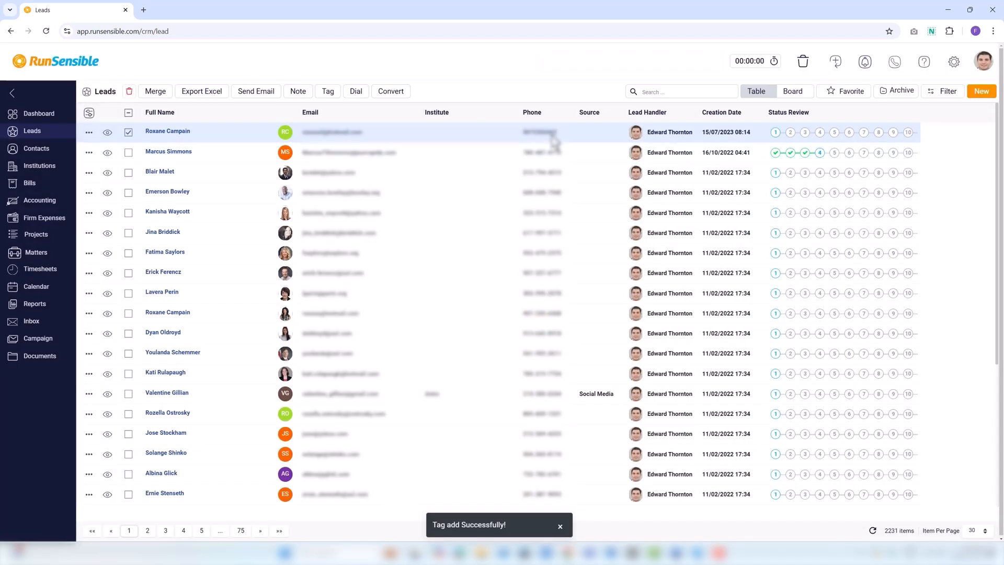
left_click(356, 92)
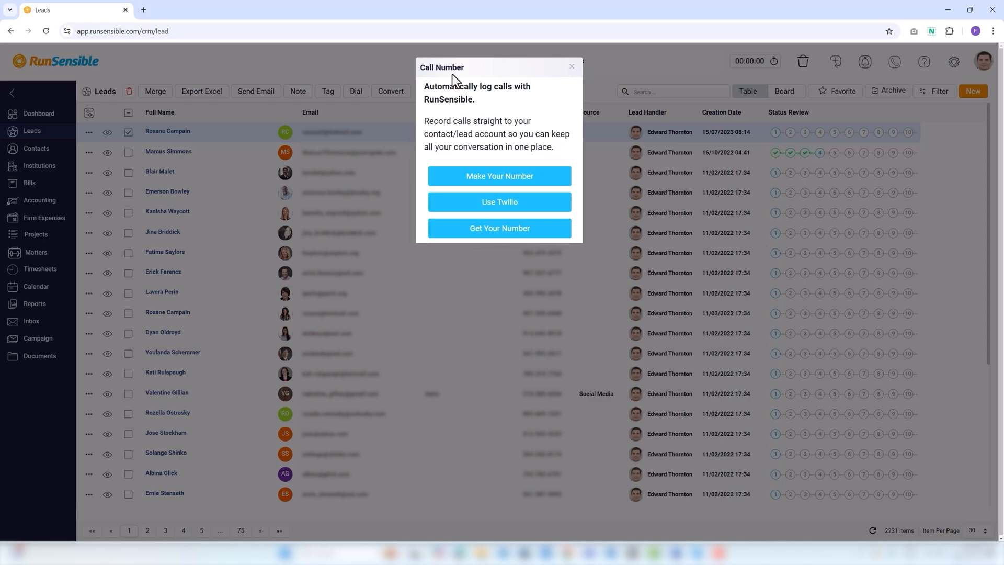
left_click(572, 66)
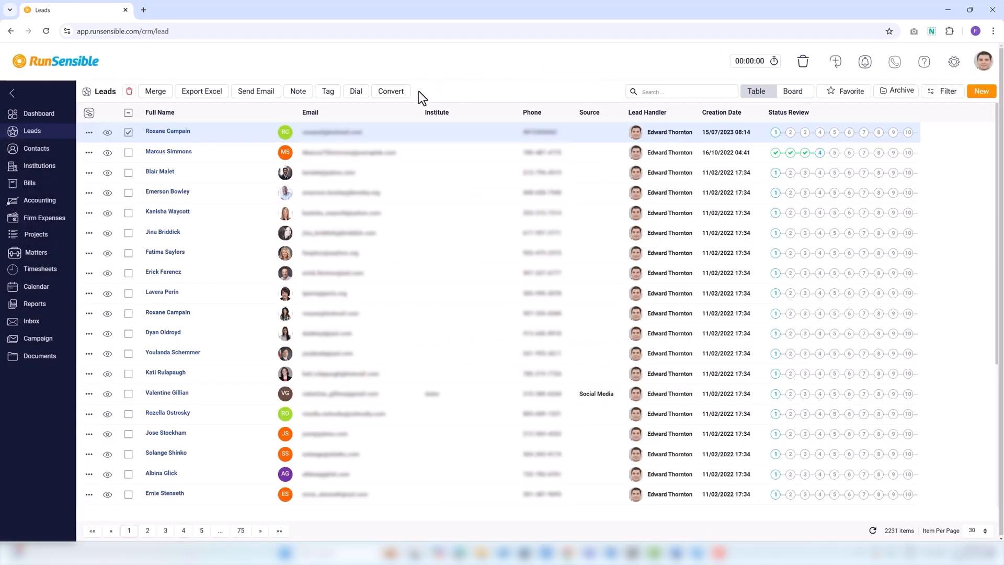
left_click(392, 93)
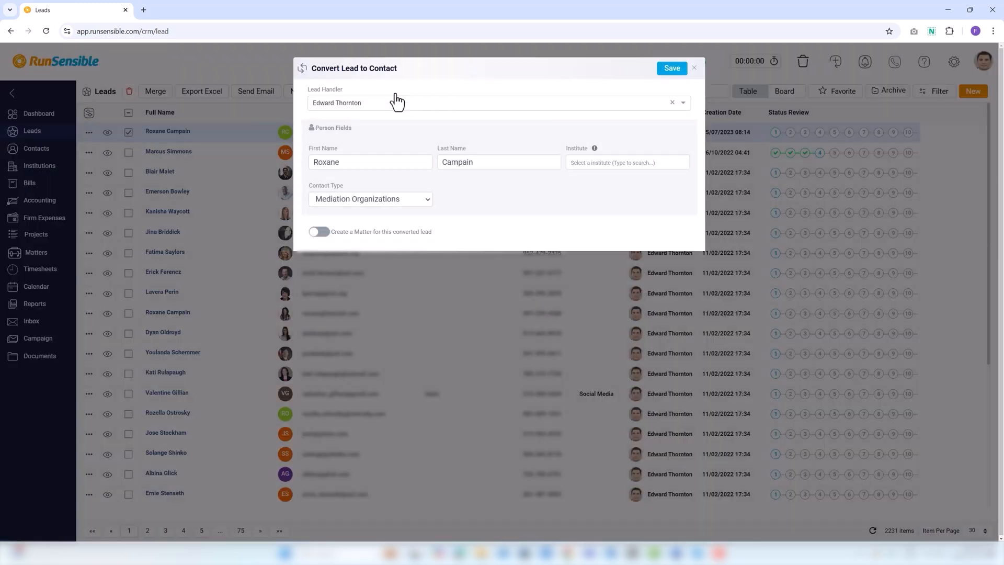
left_click(693, 68)
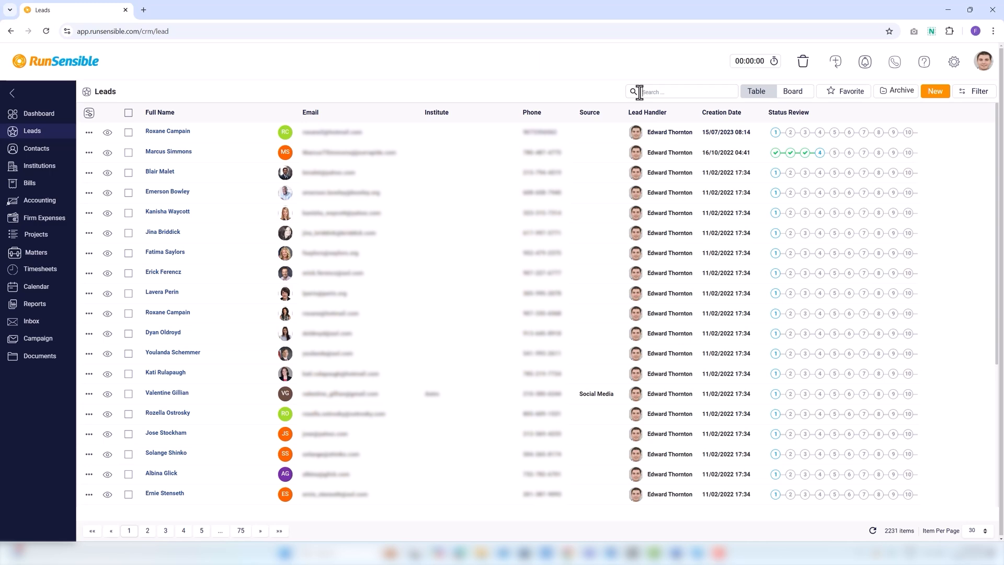
left_click(639, 92)
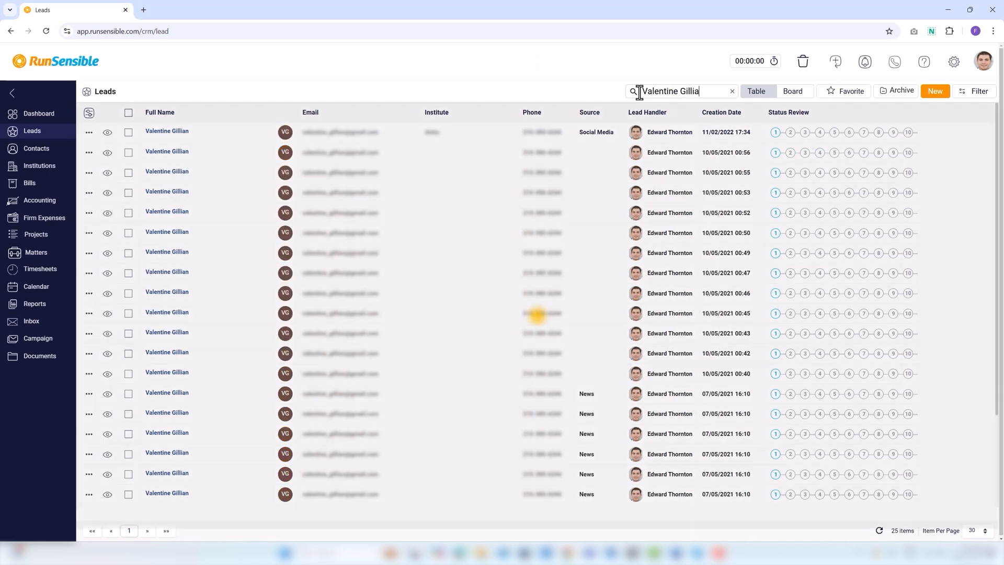
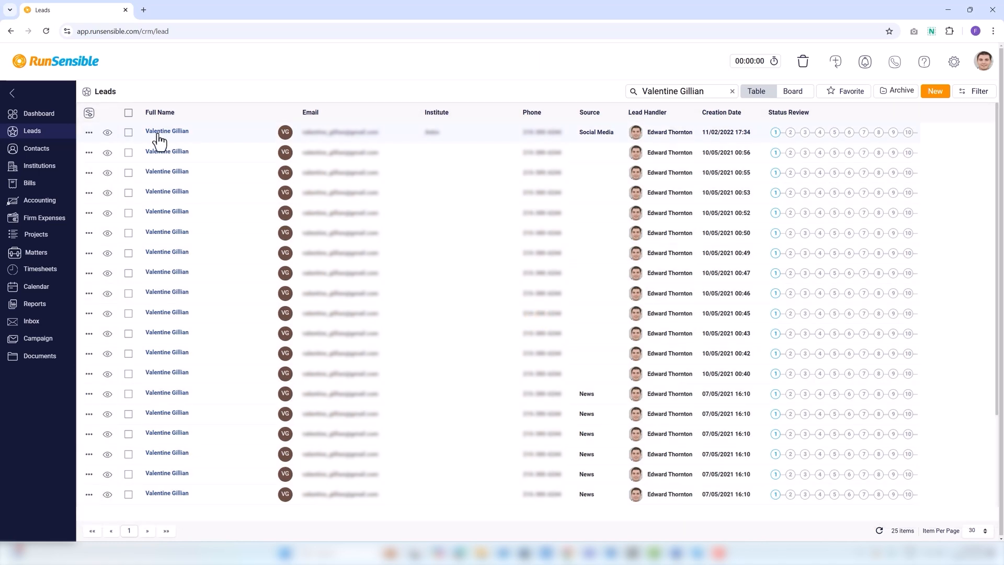
left_click(759, 94)
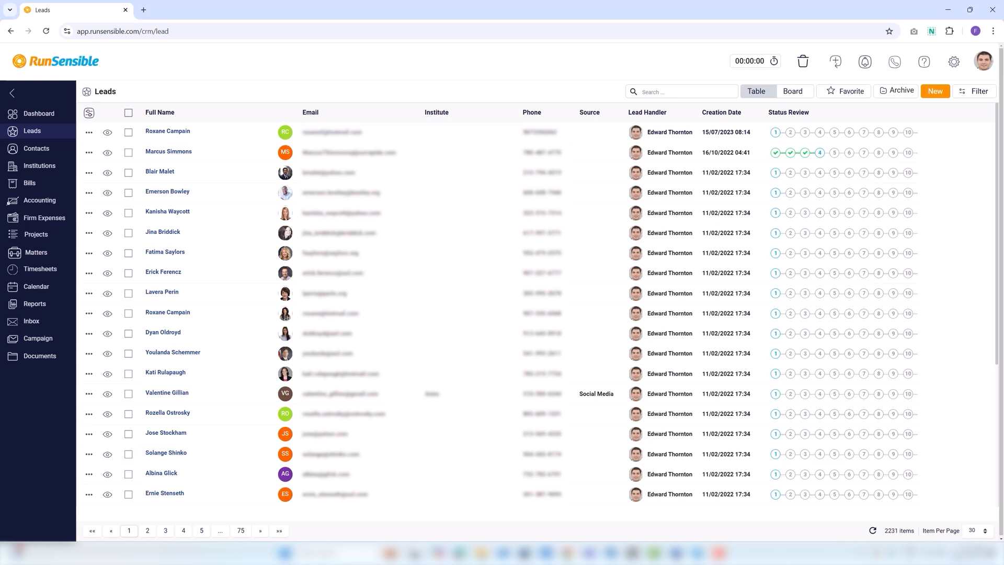
Visit pages 4 and 3, trying 20, 100 and 10 leads per page before returning to 30
left_click(183, 534)
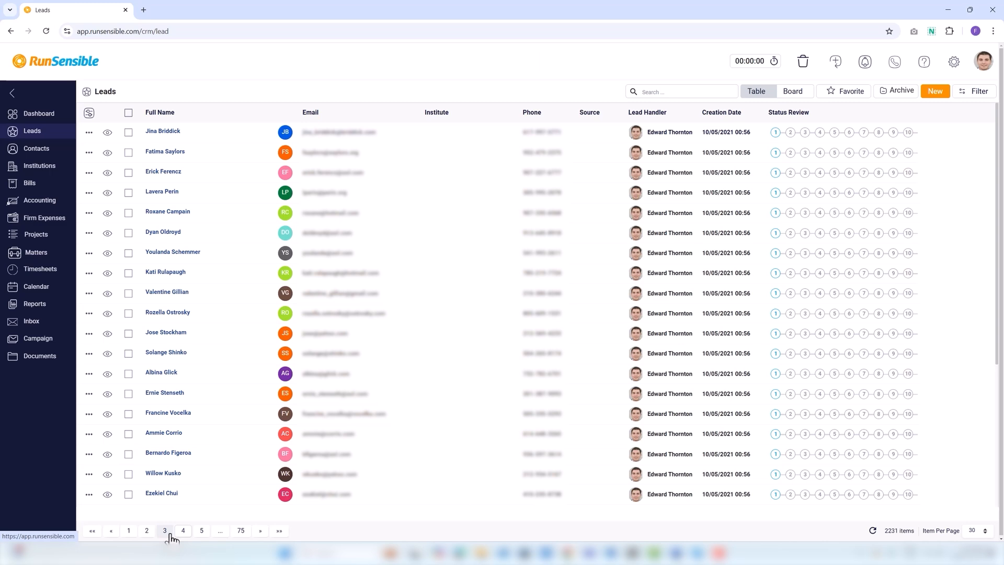
left_click(167, 532)
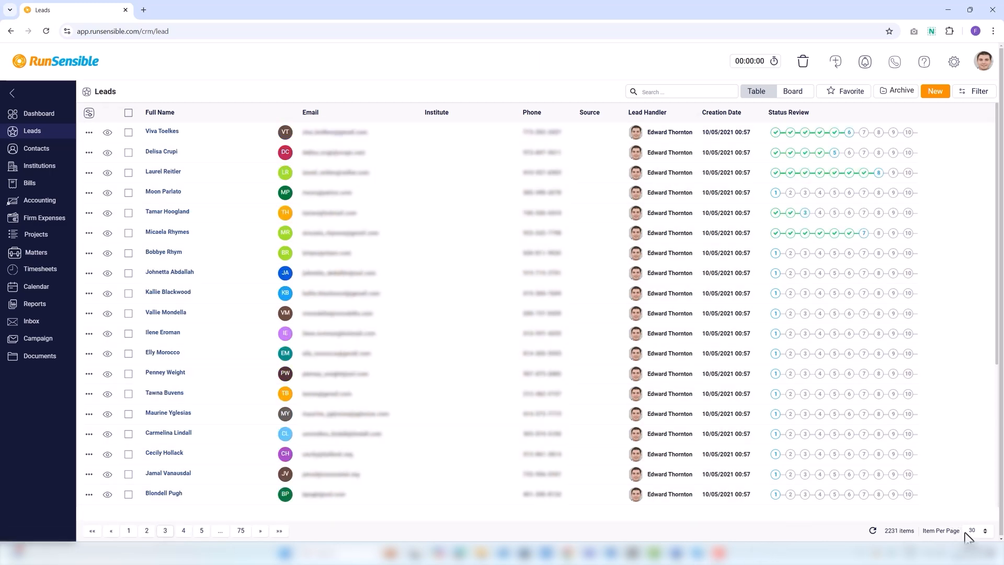
left_click(987, 532)
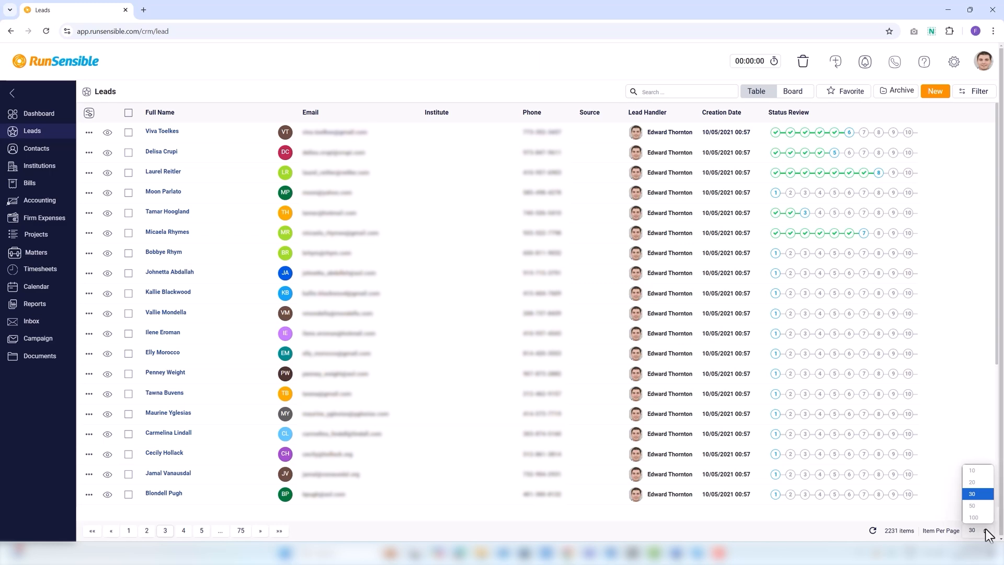
left_click(973, 481)
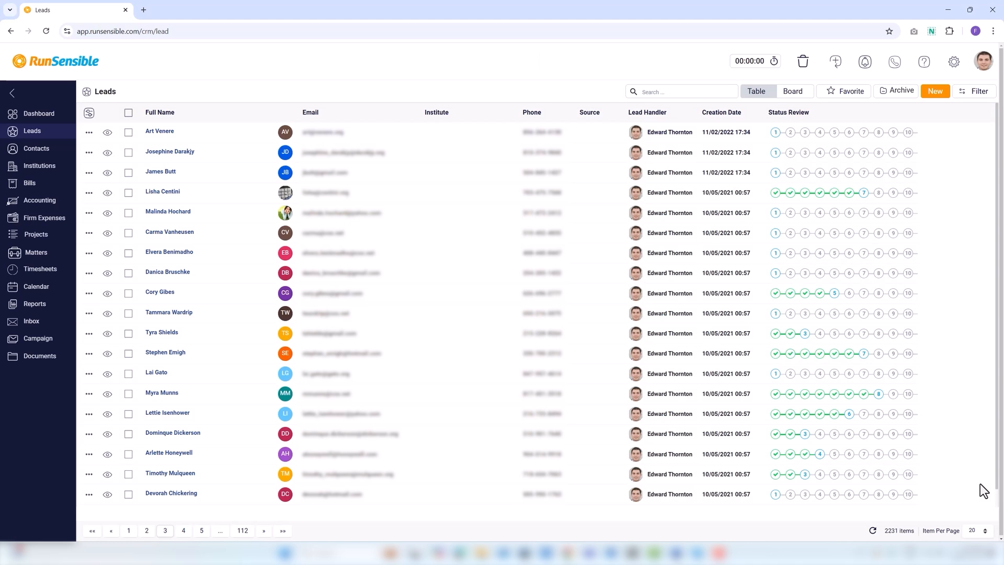
left_click(986, 532)
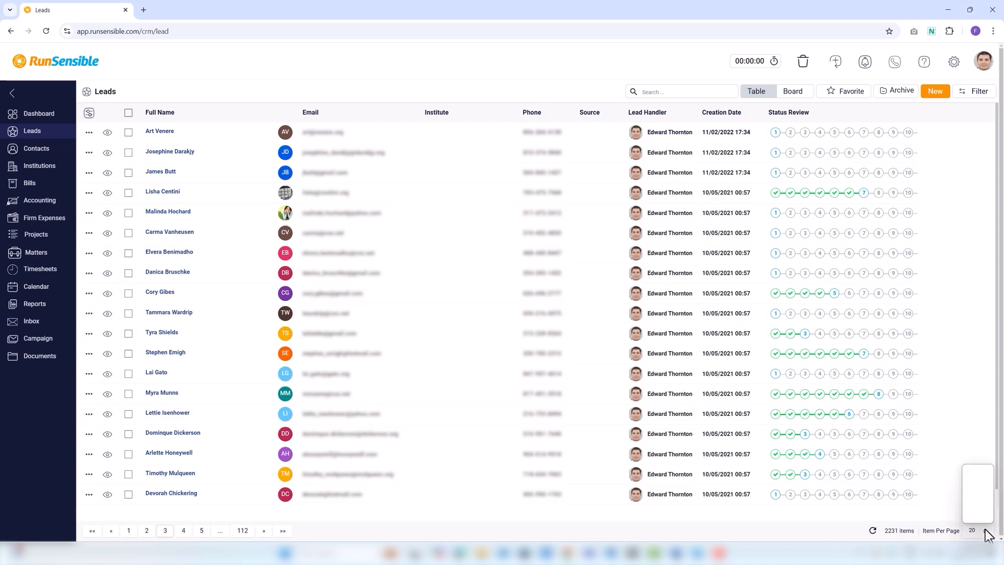
left_click(977, 517)
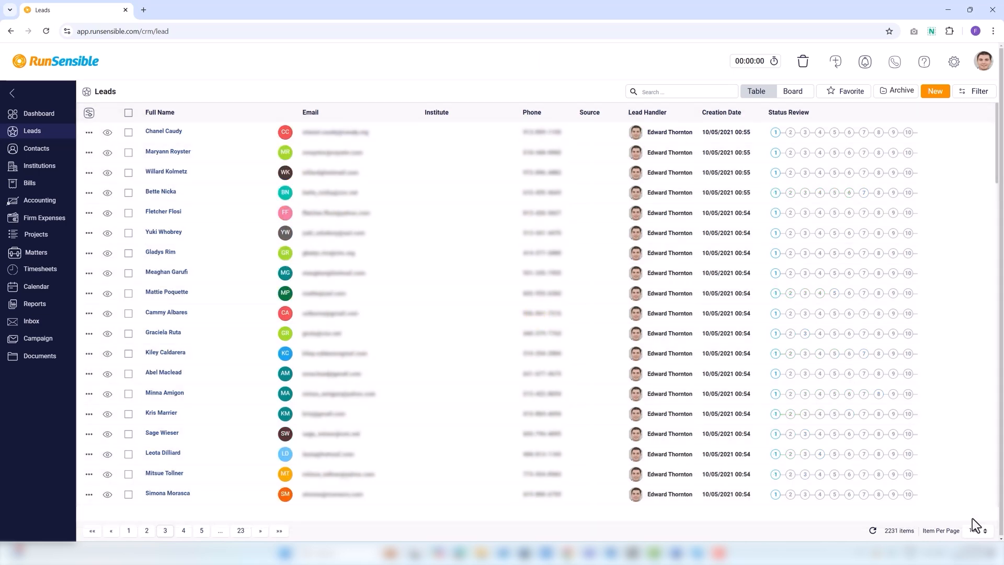
left_click(981, 531)
left_click(986, 472)
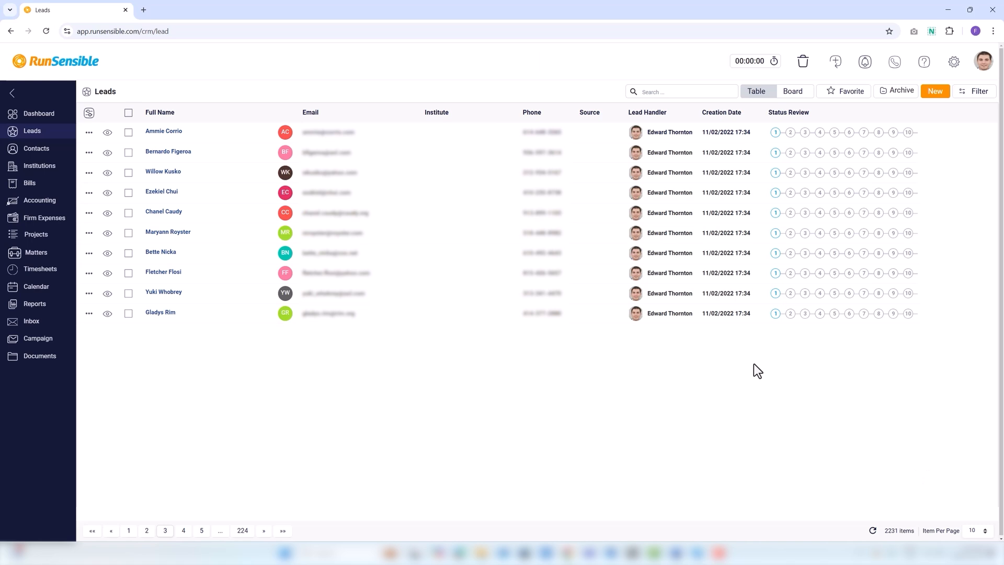
left_click(985, 533)
left_click(978, 497)
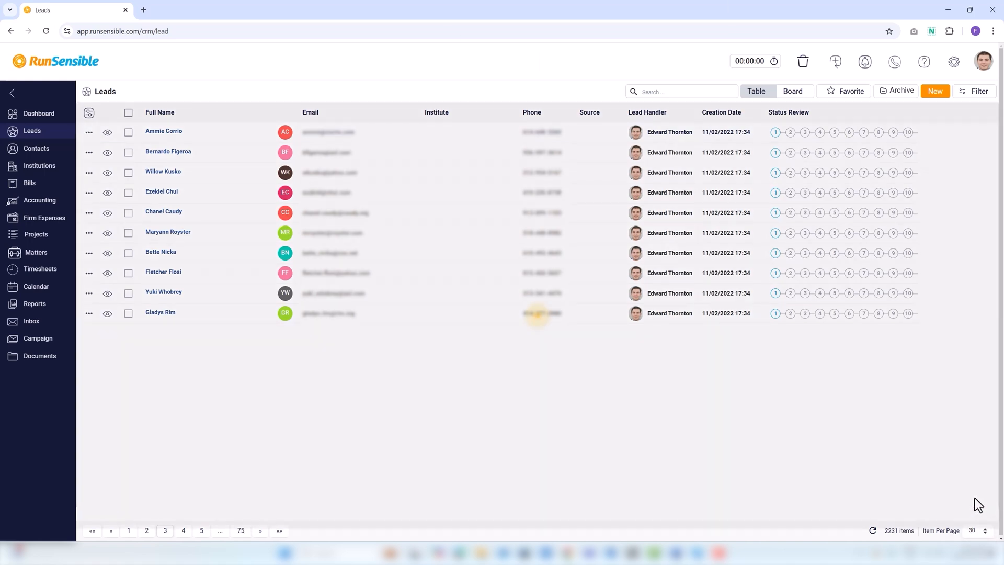
Show leads as a stage board, move a New-column card up, and open the top New lead
left_click(794, 95)
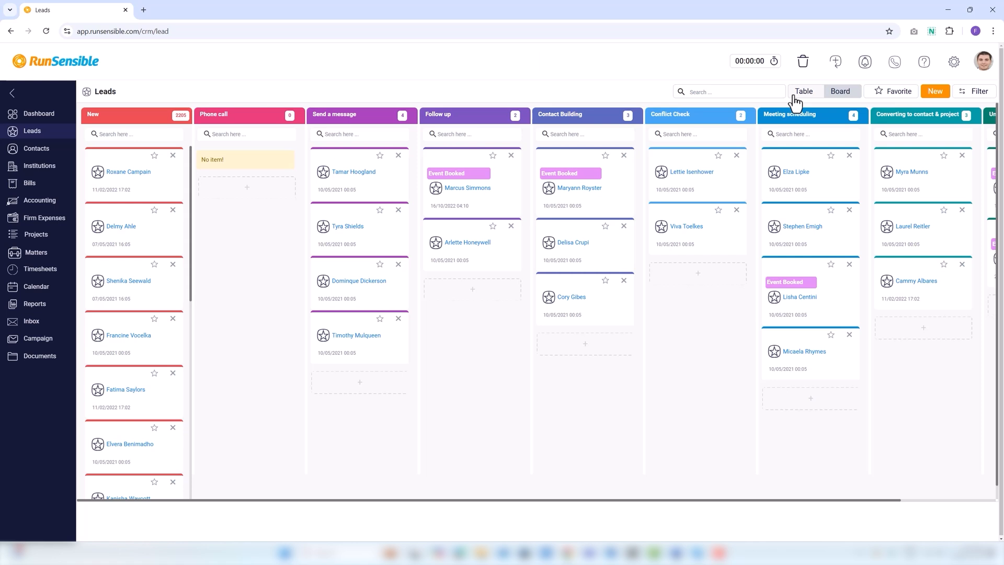
left_click(111, 241)
left_click_drag(112, 241, 120, 196)
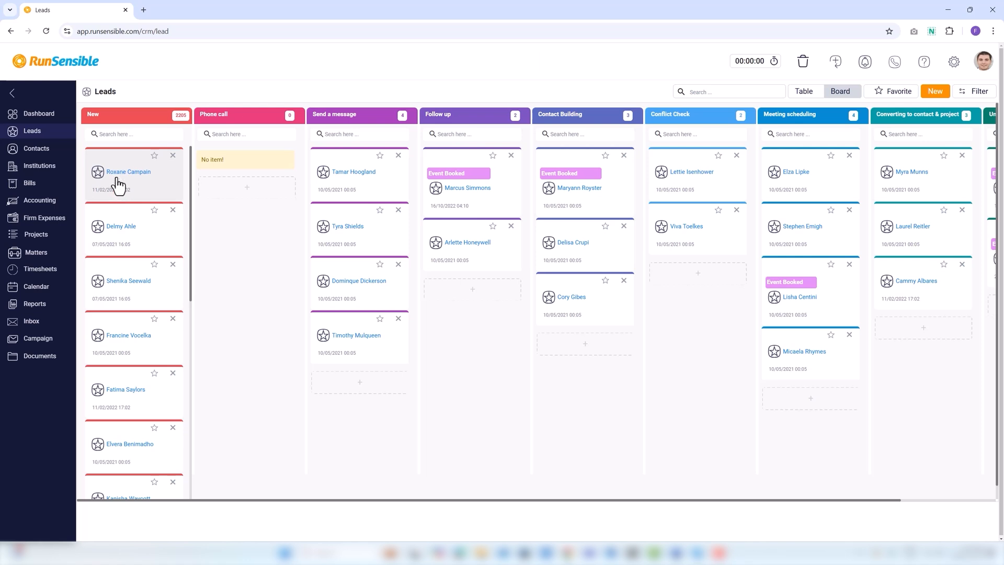
left_click(117, 181)
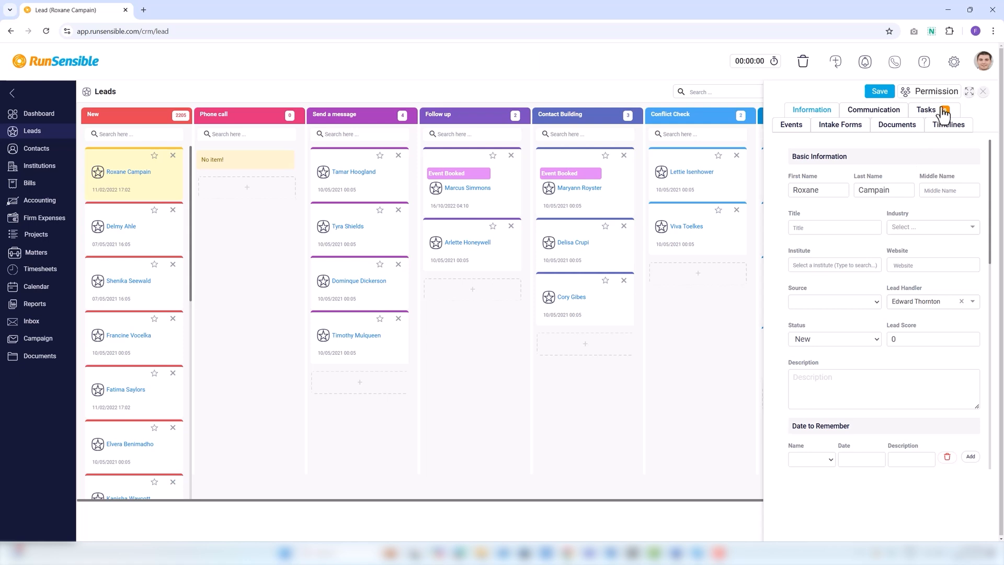
Expand the New lead's side-panel details to a full page
left_click(969, 92)
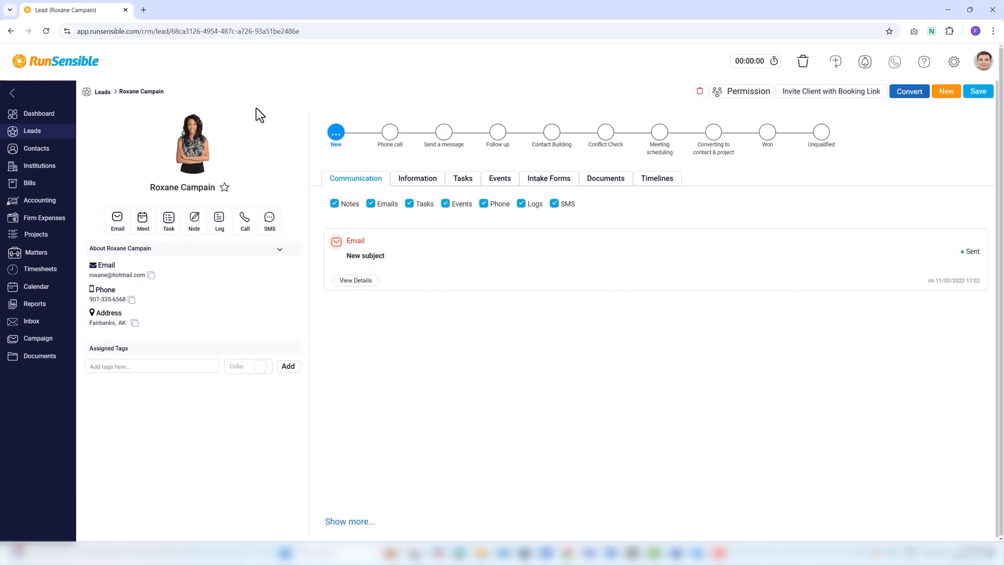
Return to the leads list in table layout and open the Filter Lead List panel
left_click(103, 92)
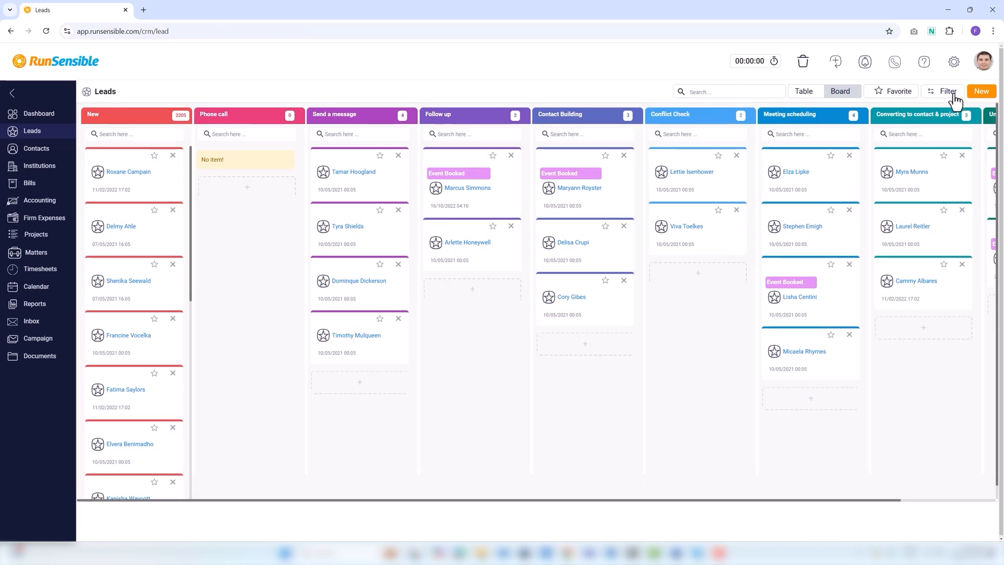
left_click(804, 93)
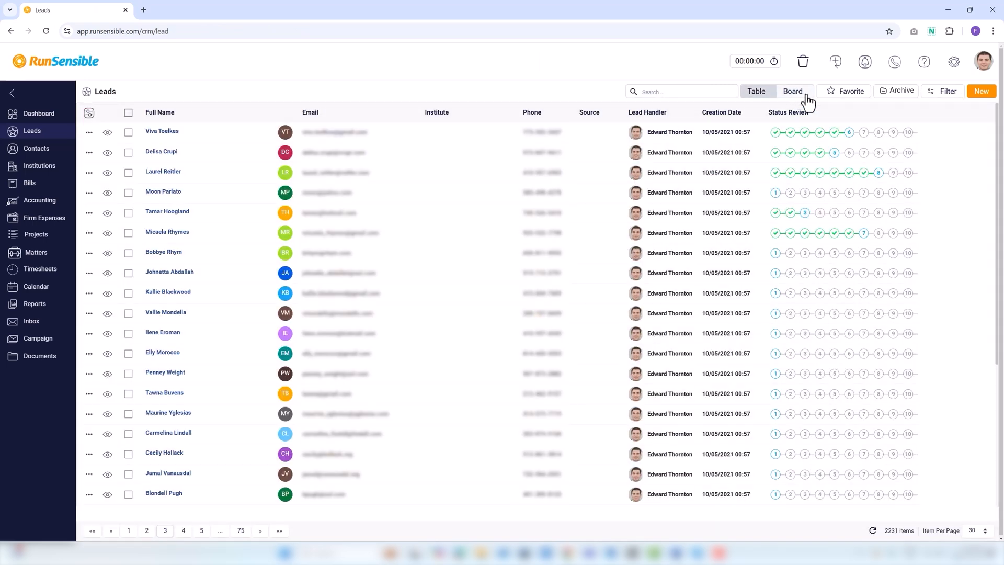
left_click(942, 102)
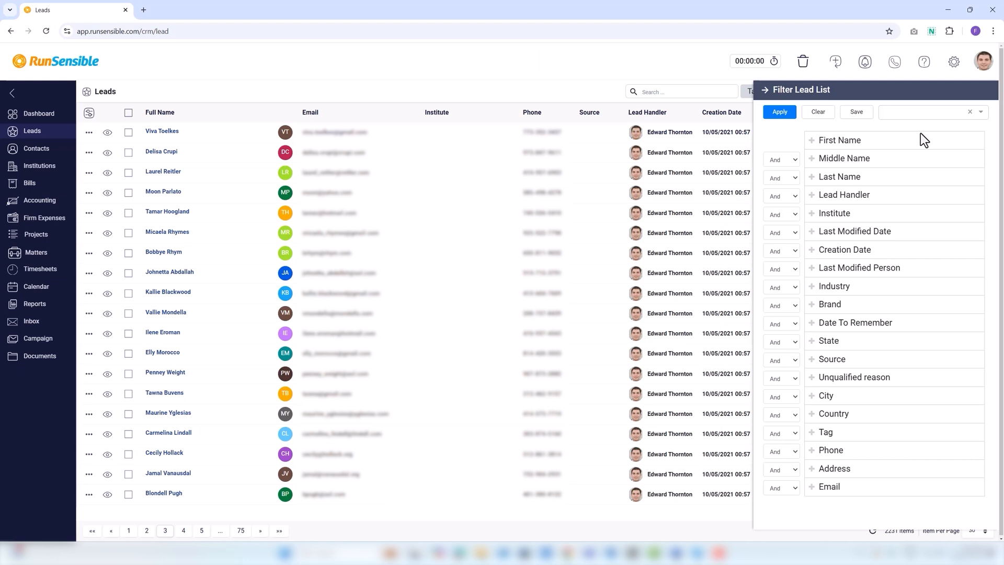
Add a First Name filter condition matching 'Is empty'
left_click(814, 143)
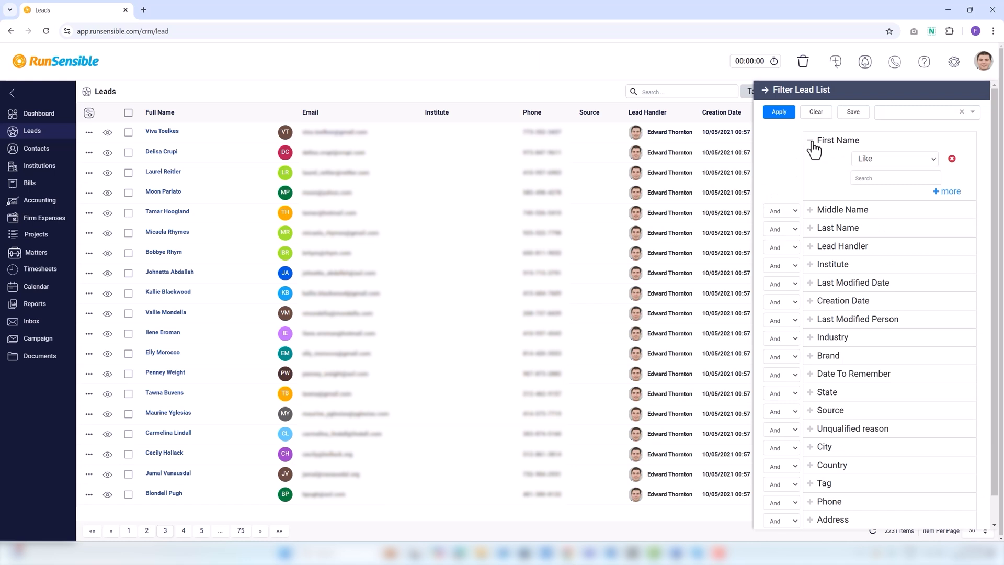
left_click(862, 159)
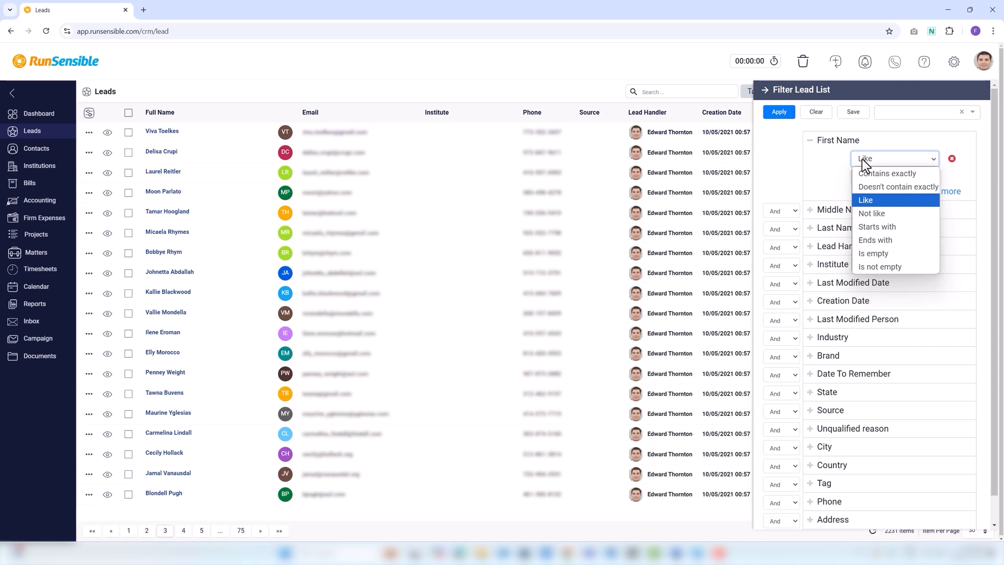
left_click(833, 180)
left_click(857, 178)
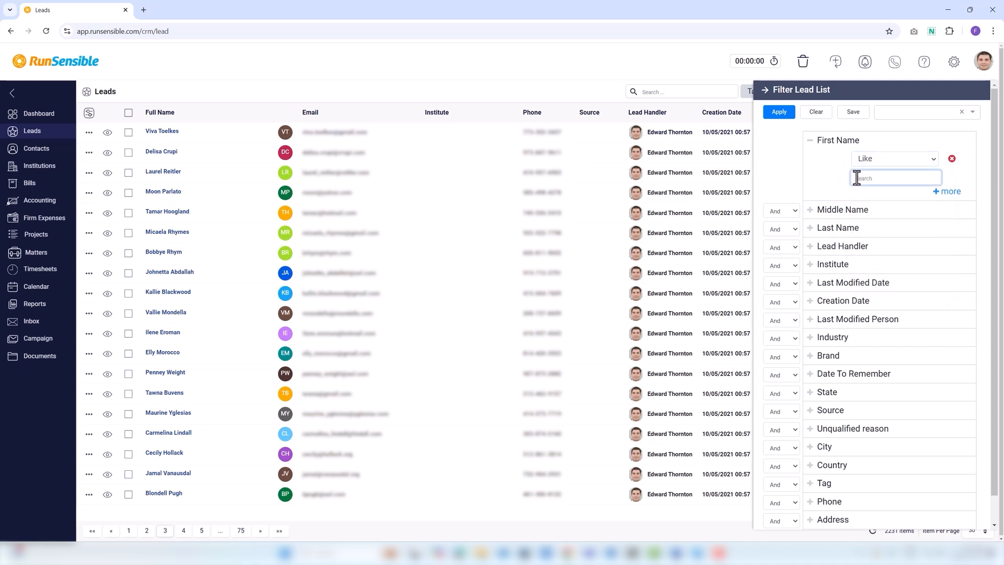
left_click(869, 163)
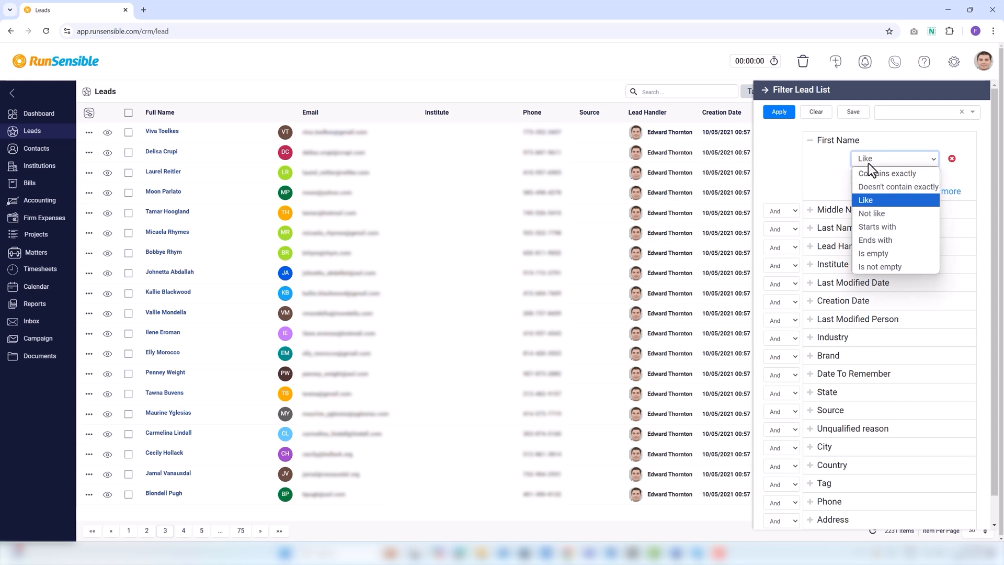
left_click(881, 255)
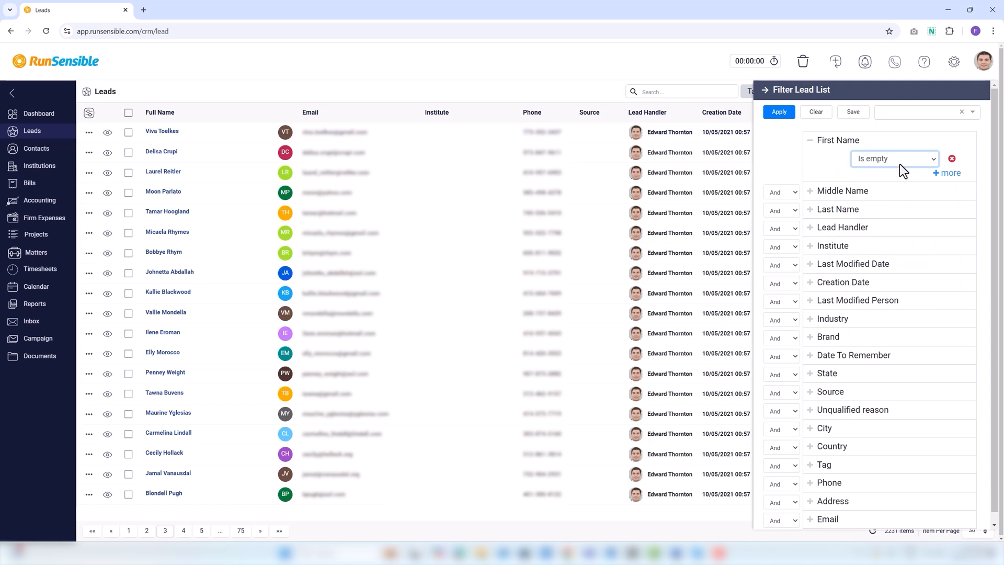
Add a second First Name condition set to 'Starts with'
left_click(938, 173)
left_click(946, 173)
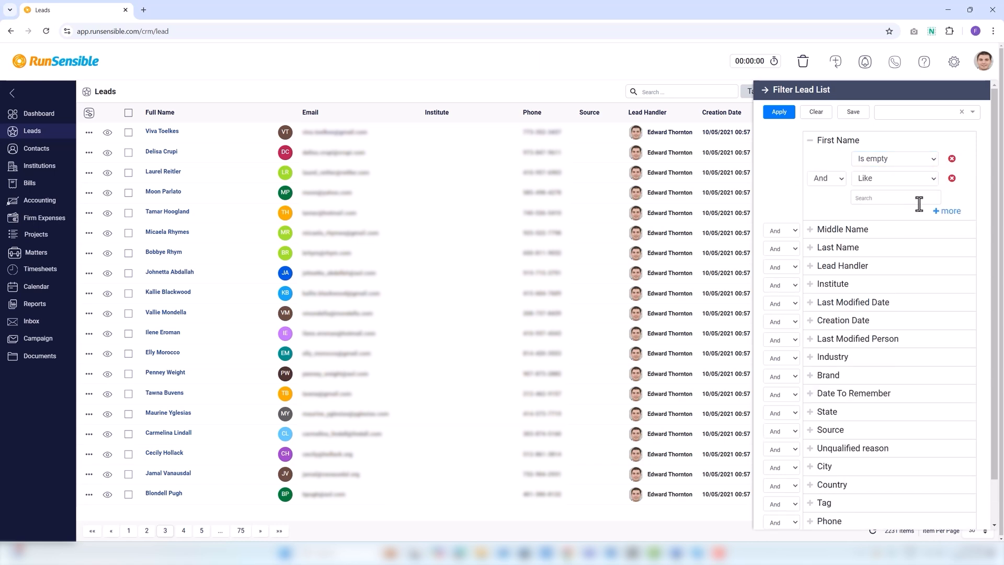
left_click(903, 180)
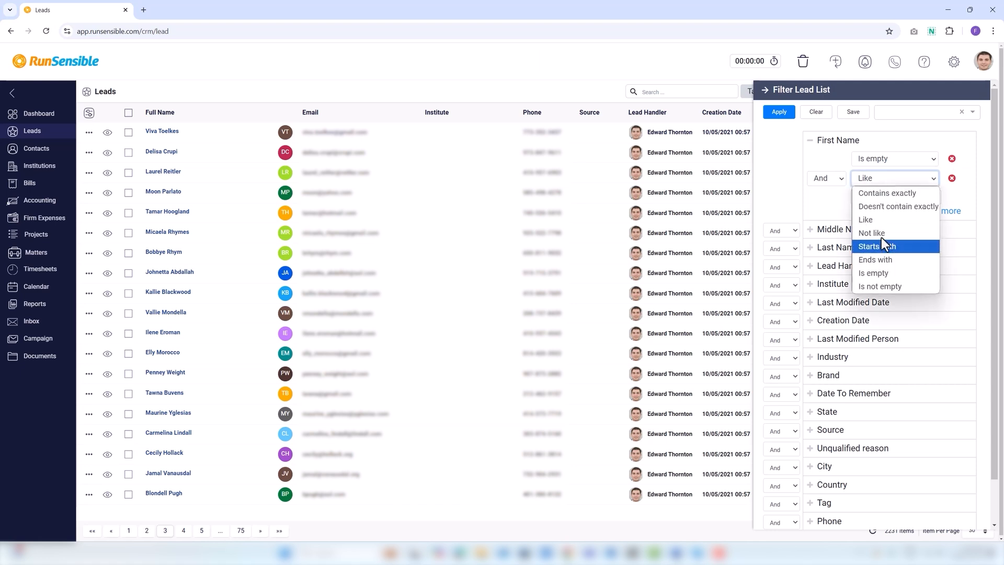
key("Escape")
key("Down")
left_click(860, 199)
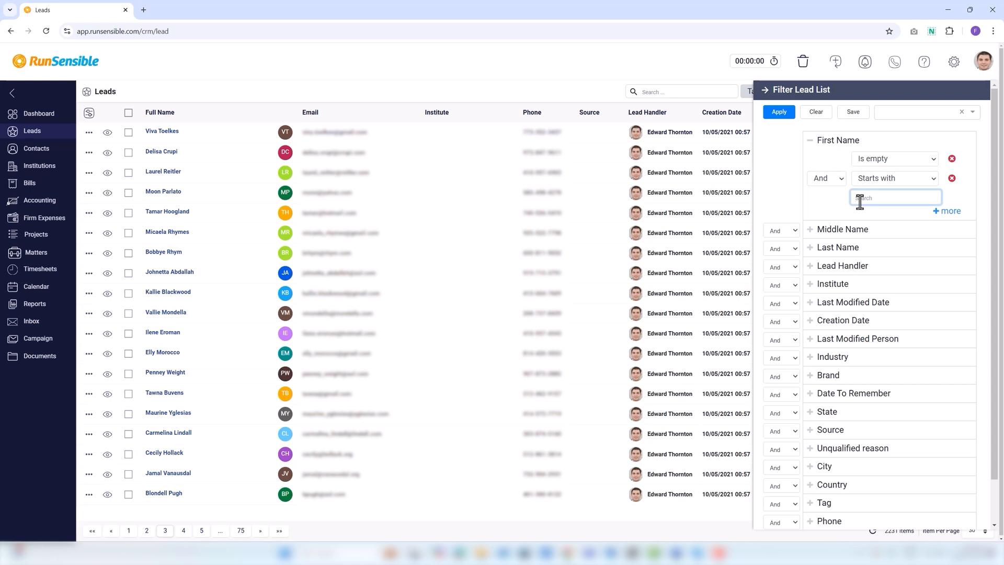
Try the Or and And connectors, then remove the second First Name condition
left_click(836, 181)
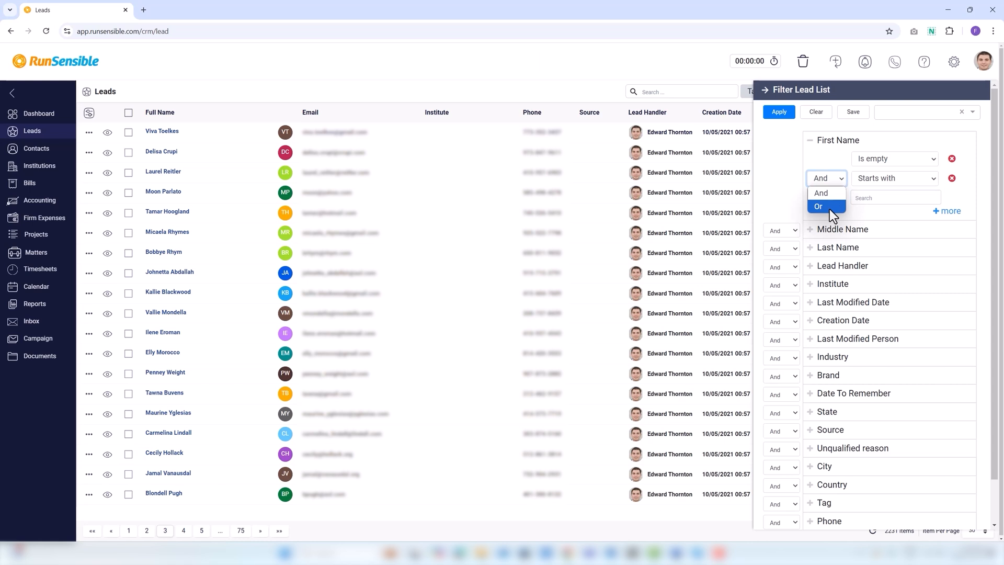
left_click(832, 207)
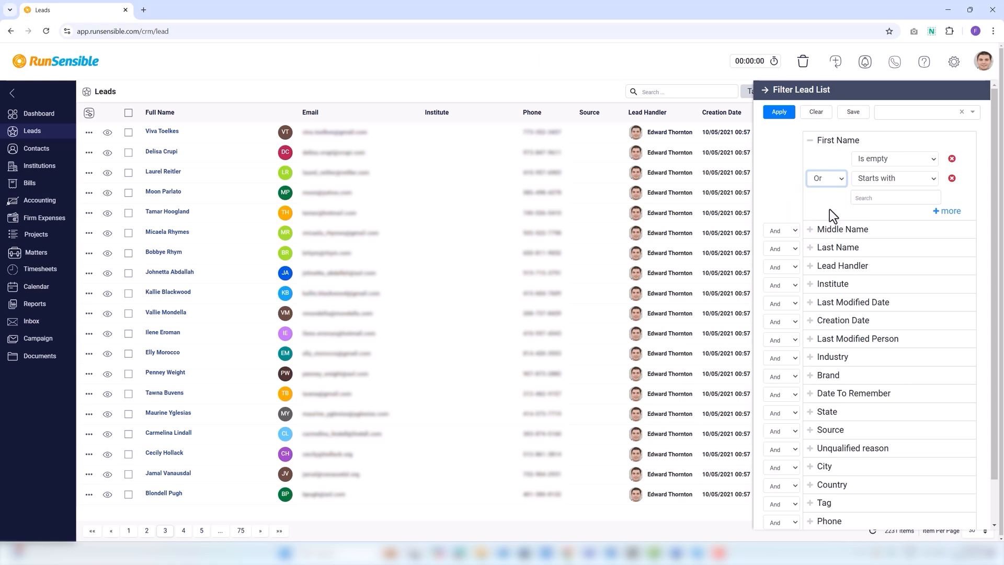
left_click(823, 179)
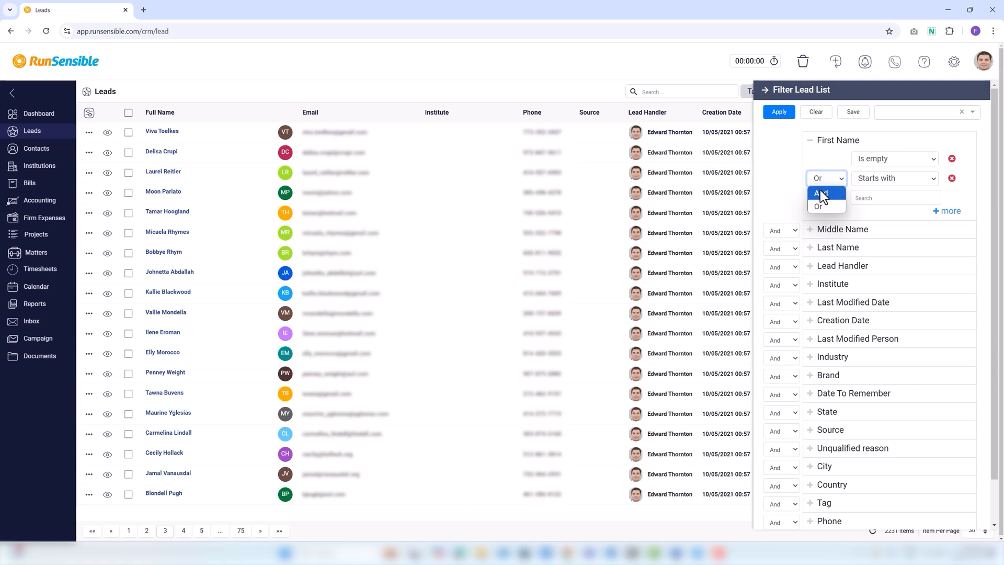
left_click(820, 194)
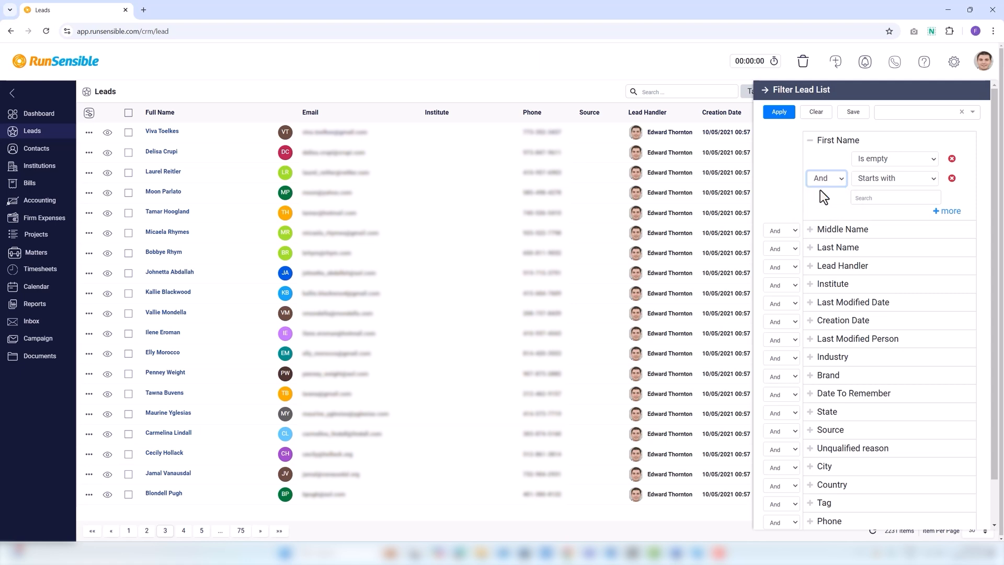
left_click(821, 183)
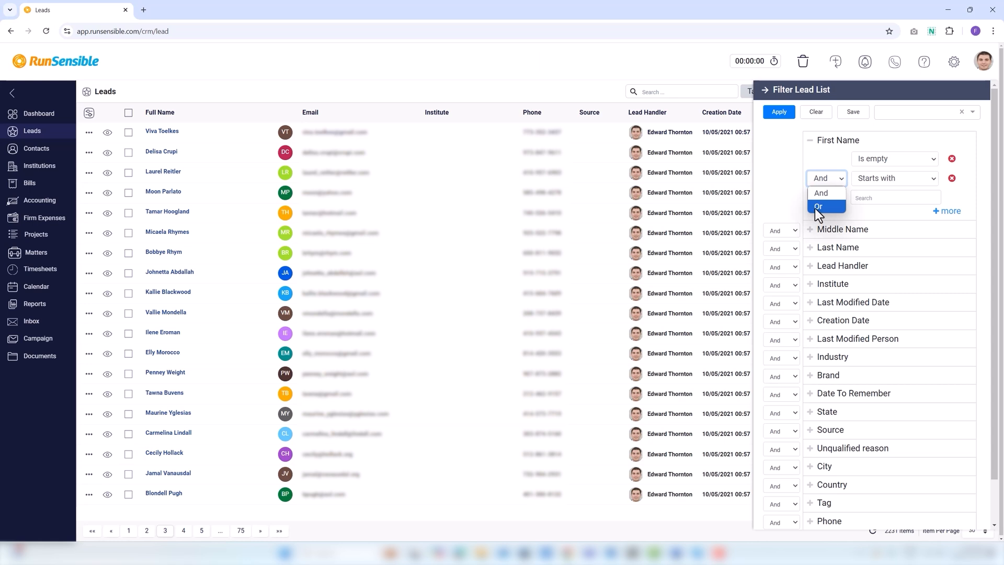
left_click(953, 179)
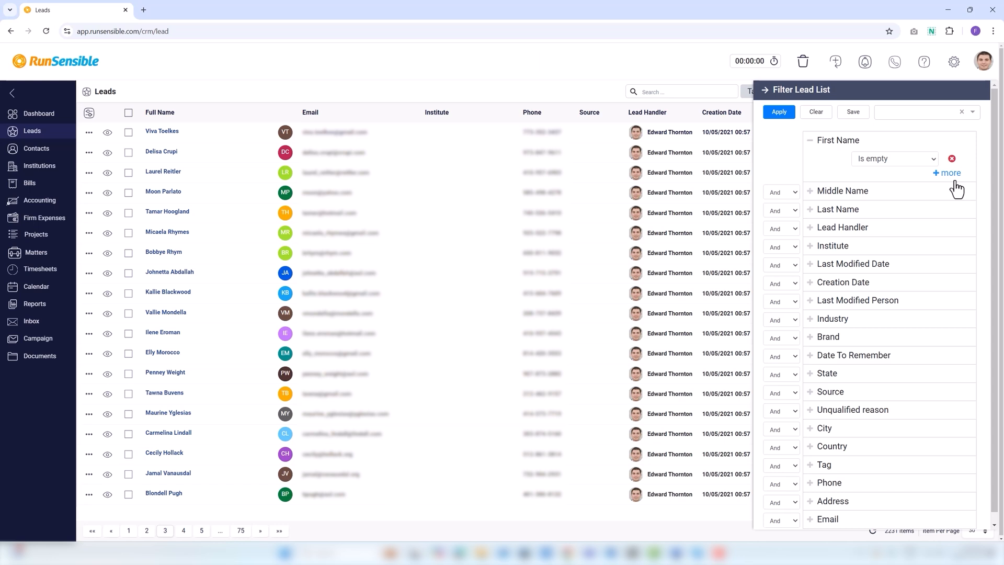
Add a Middle Name 'Contains exactly' condition joined with Or, then collapse both name sections
left_click(810, 192)
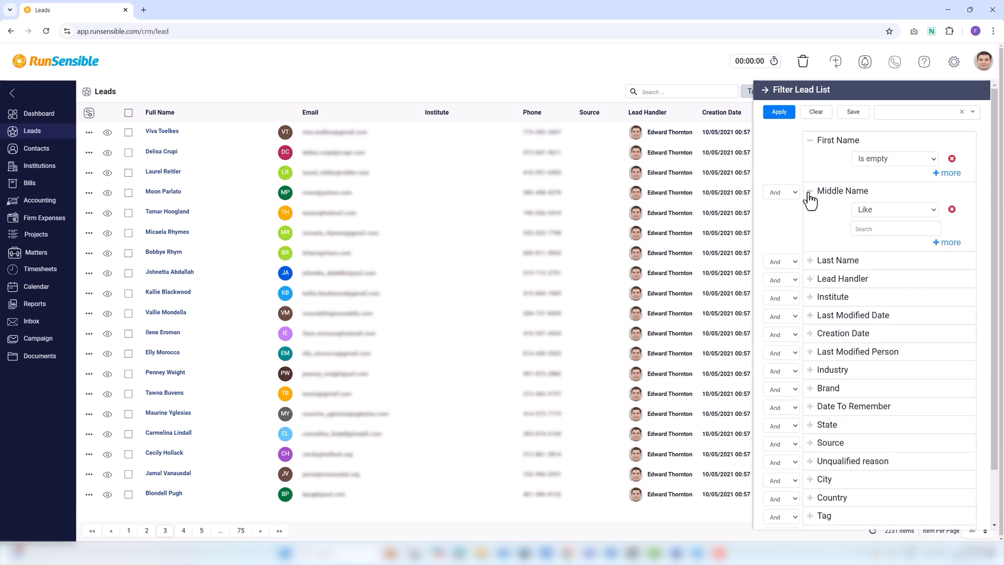
left_click(855, 209)
left_click(880, 225)
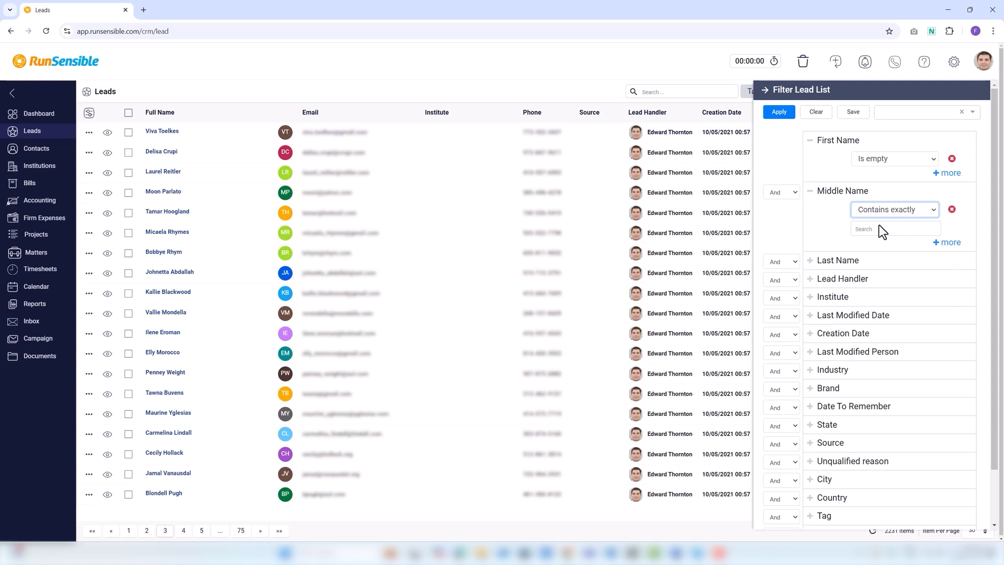
left_click(792, 195)
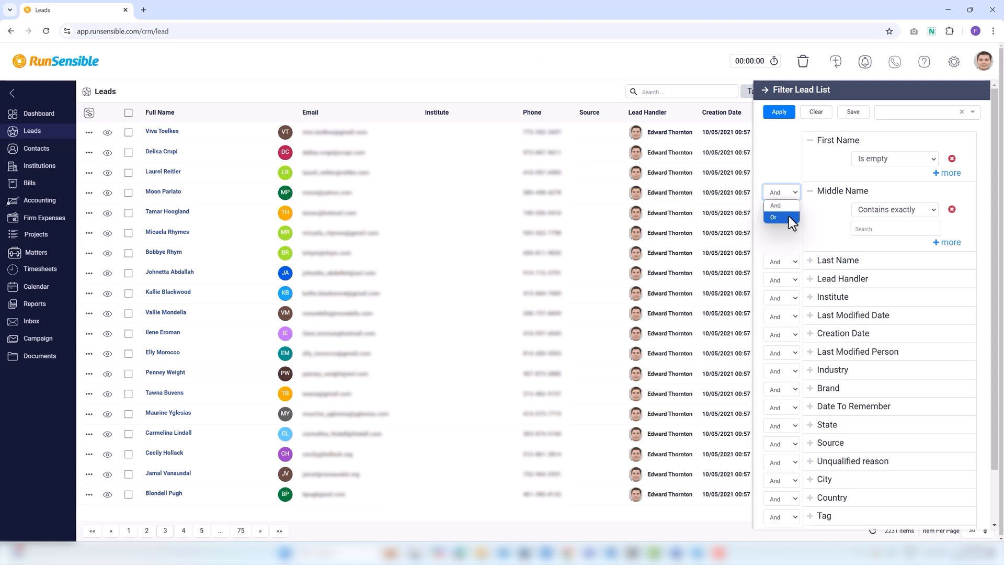
left_click(788, 217)
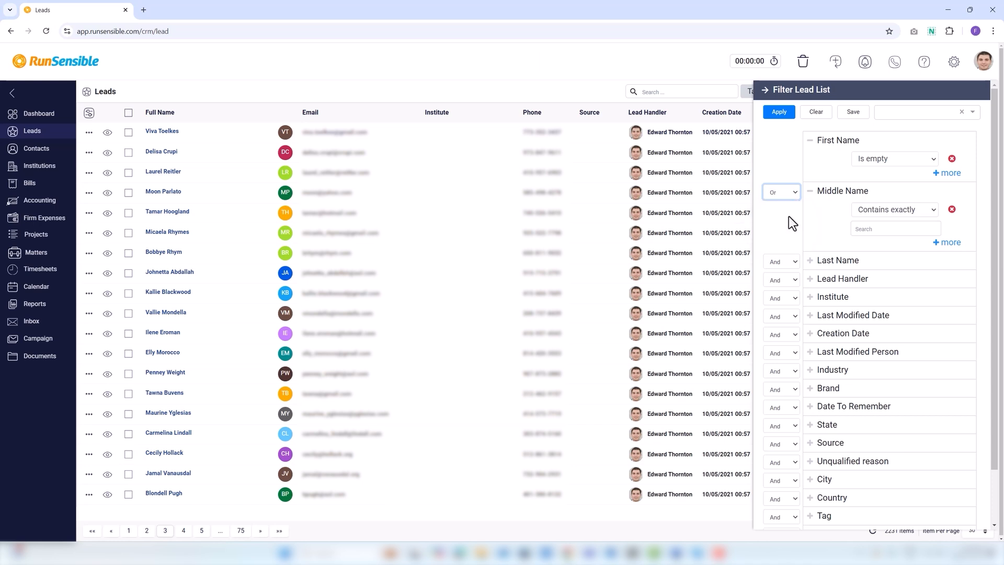
left_click(809, 191)
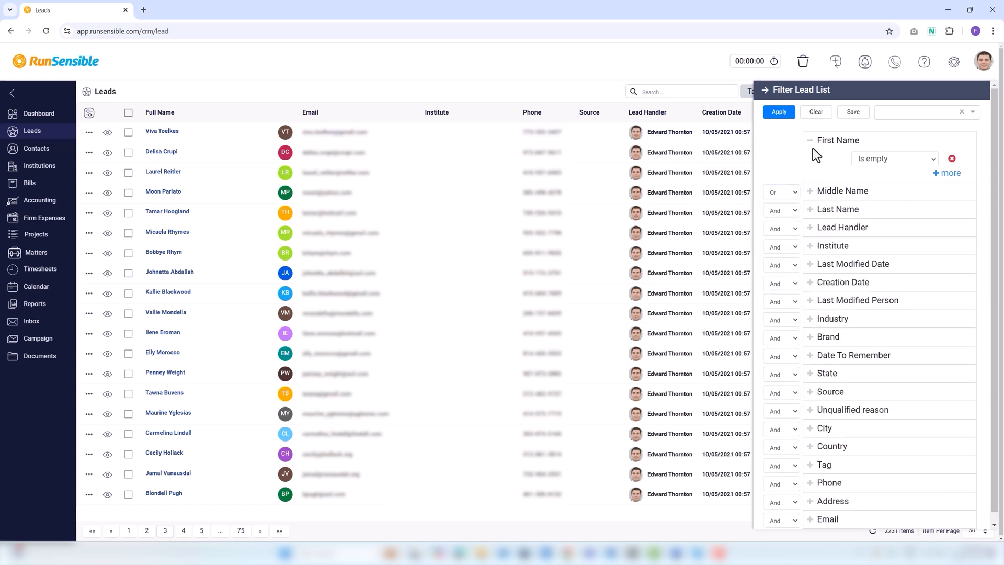
left_click(810, 141)
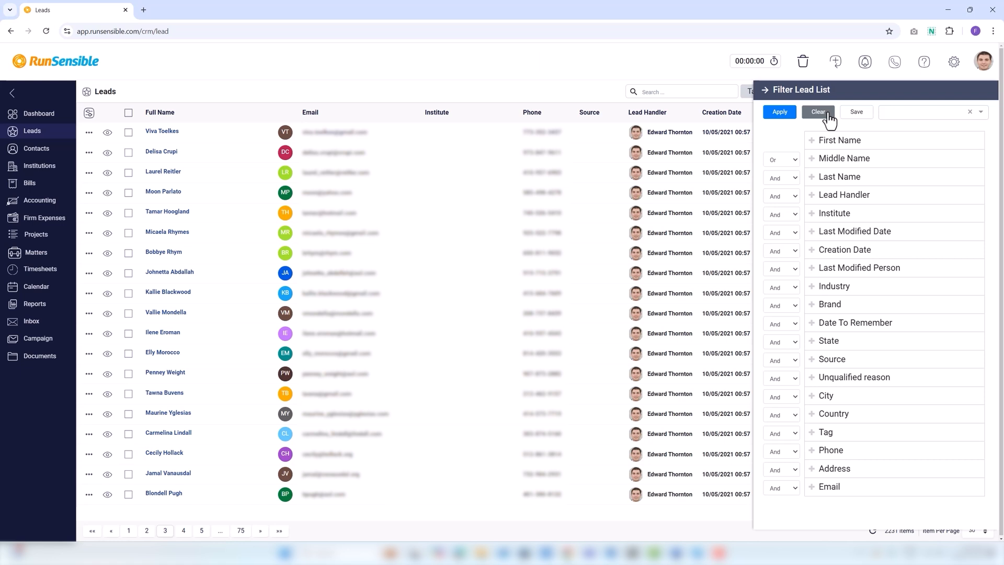
Save the filter as a named template, check the saved templates list, and close the filter panel
left_click(857, 112)
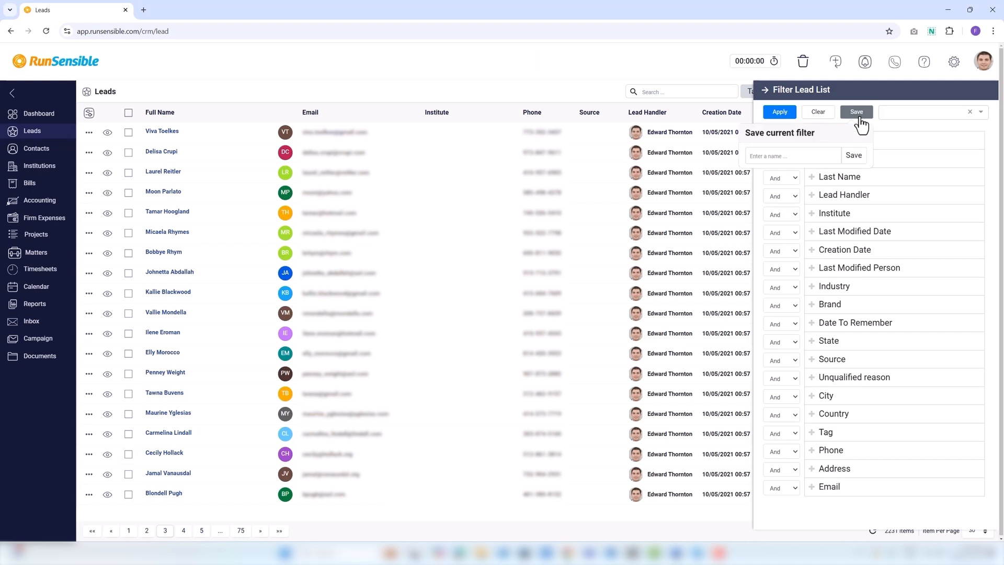
left_click(799, 157)
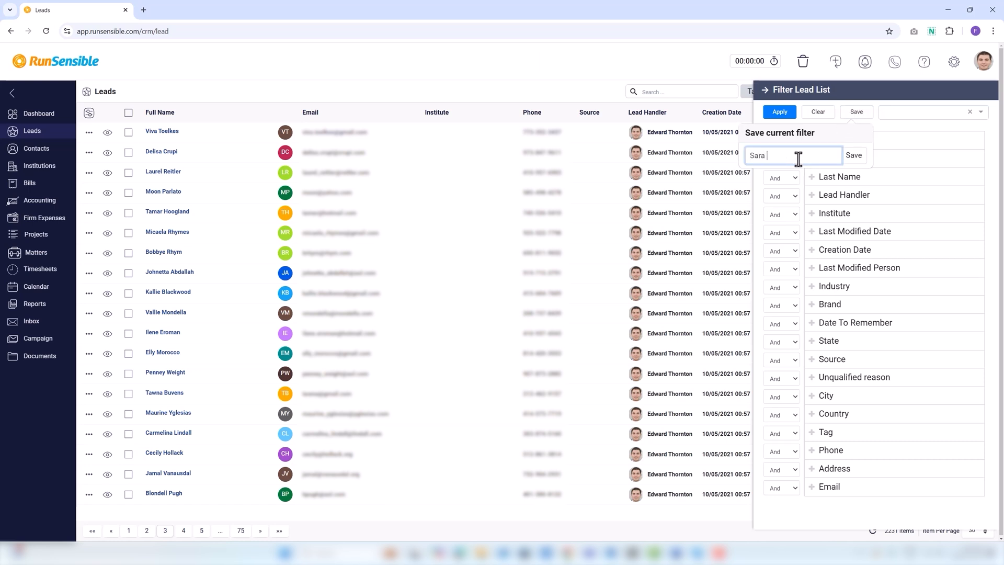
left_click(772, 155)
left_click(856, 157)
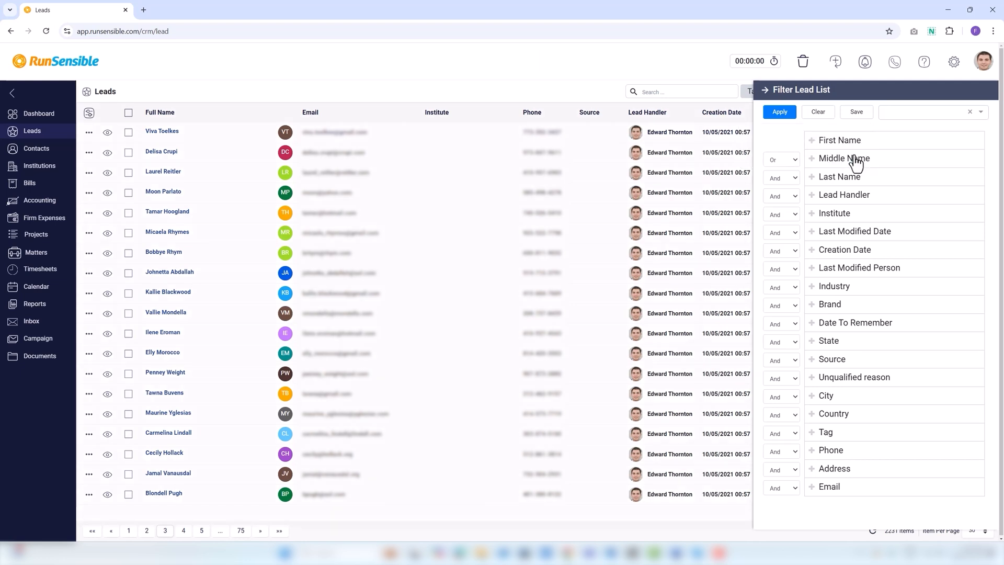
left_click(925, 111)
left_click(759, 90)
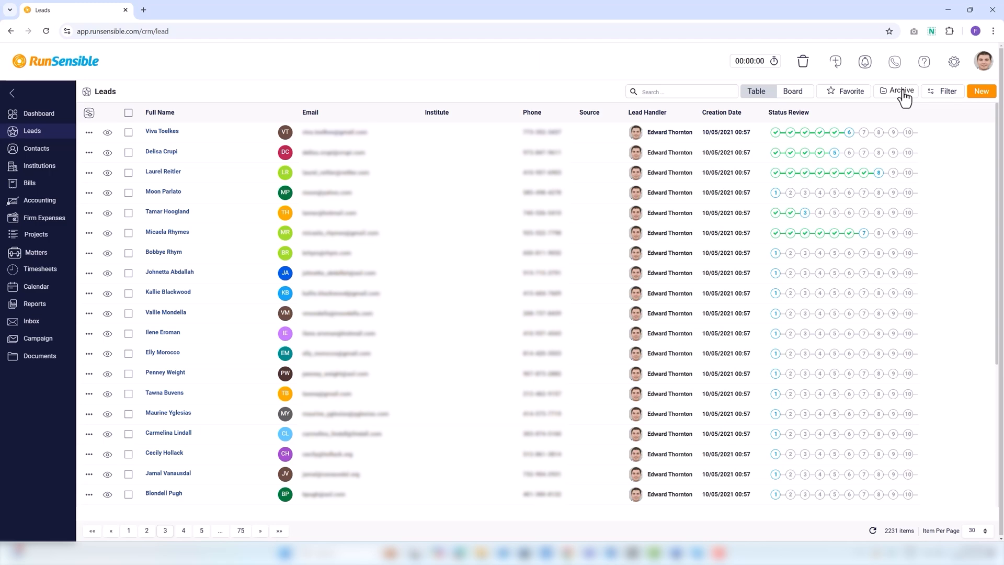
View the archived leads, then the favorite leads, then return to the Dashboard
left_click(903, 94)
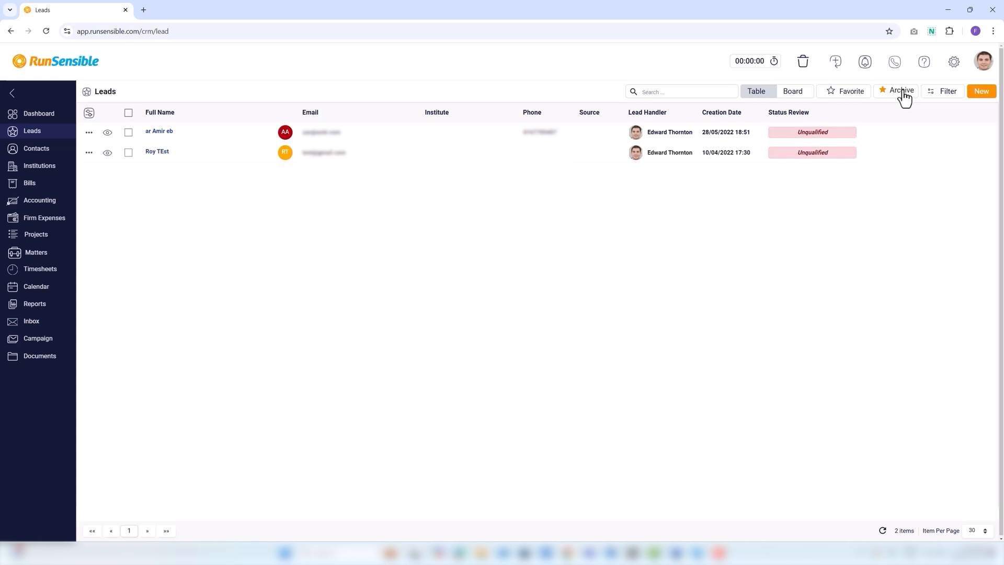
left_click(831, 93)
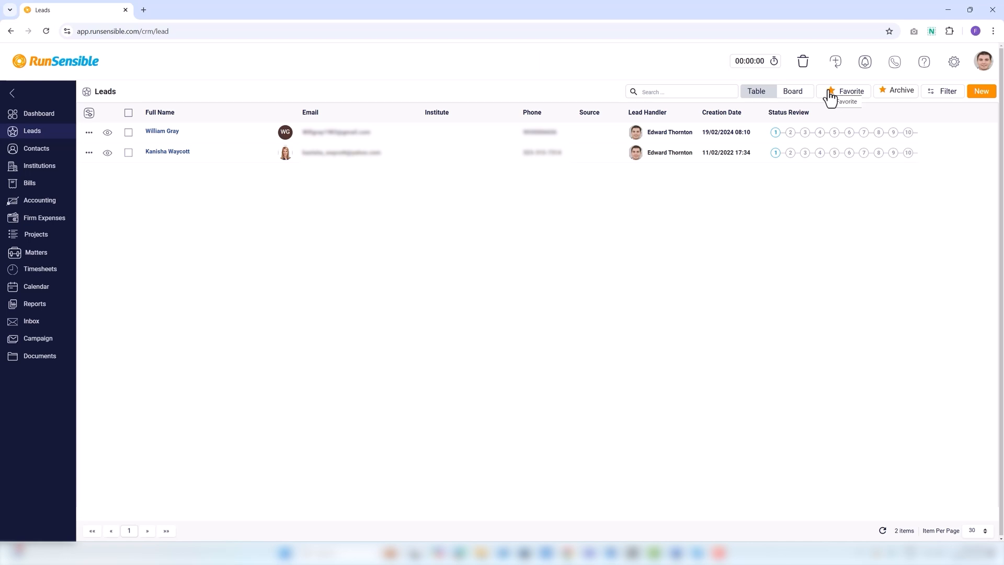
left_click(48, 116)
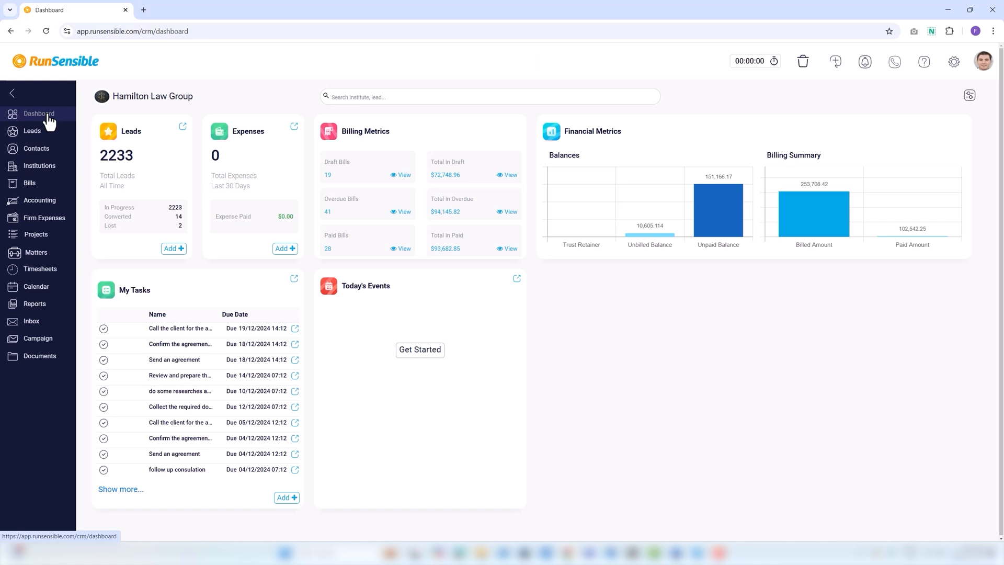
Search Settings for 'lead status' and expand the Contacts & Leads group
left_click(955, 65)
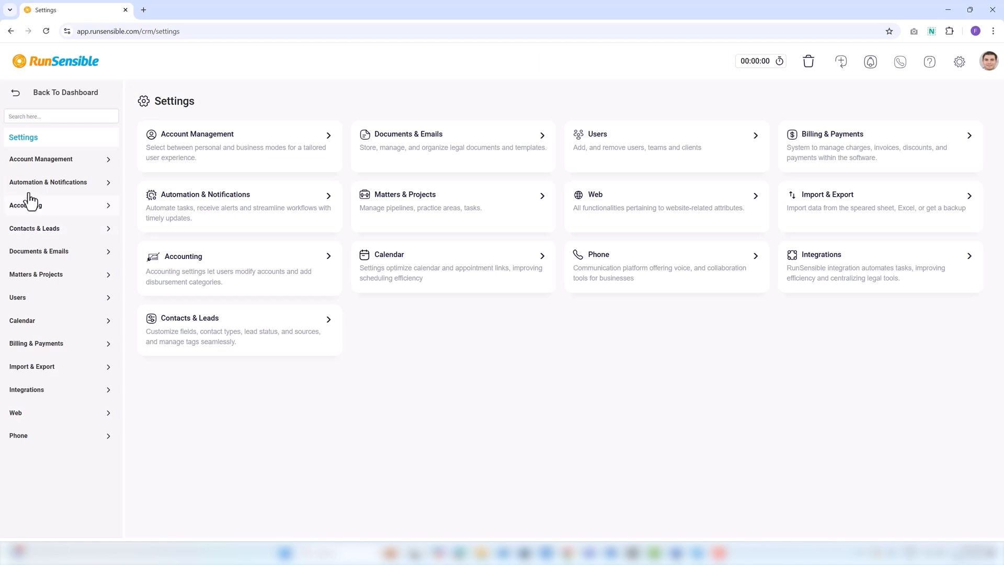
left_click(42, 116)
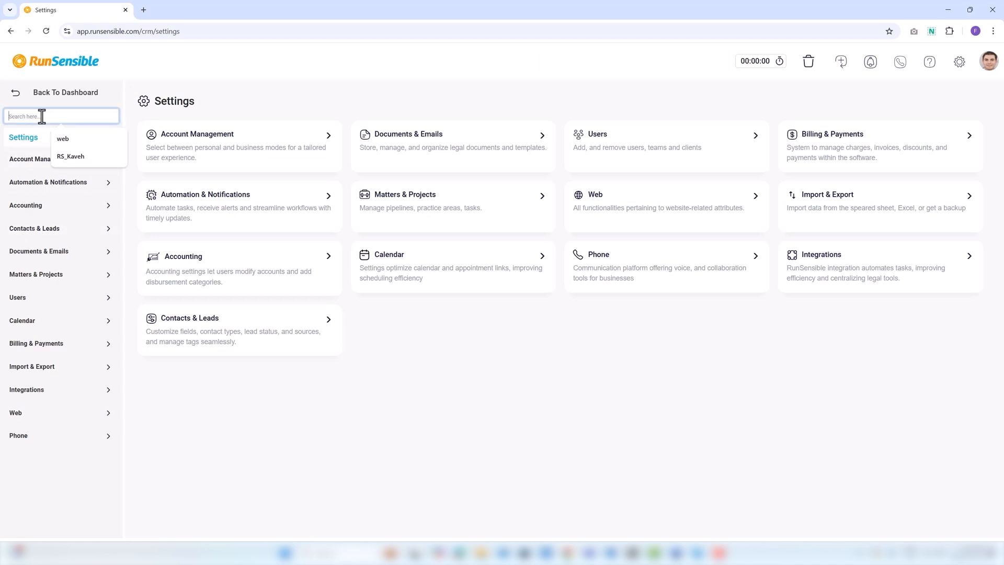
type("lead status")
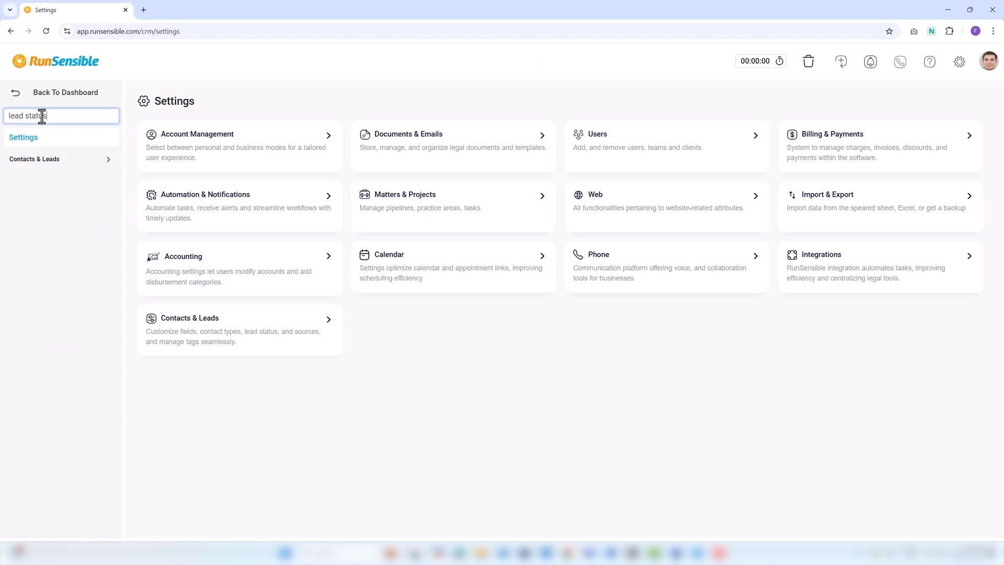
left_click(25, 164)
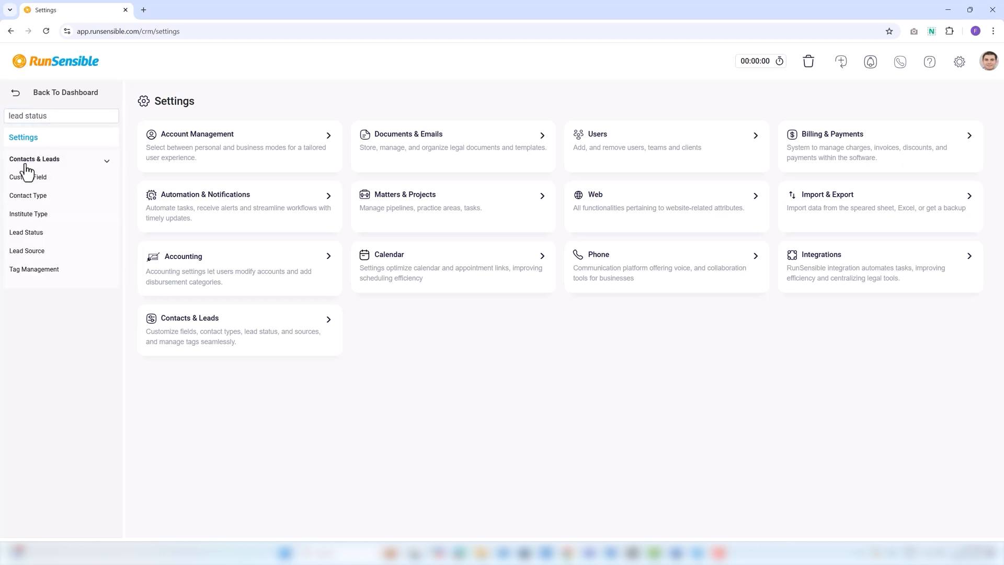
Try reordering the Phone call status, rename it 'Phone calls', and start typing a 'conduct research' status
left_click(26, 233)
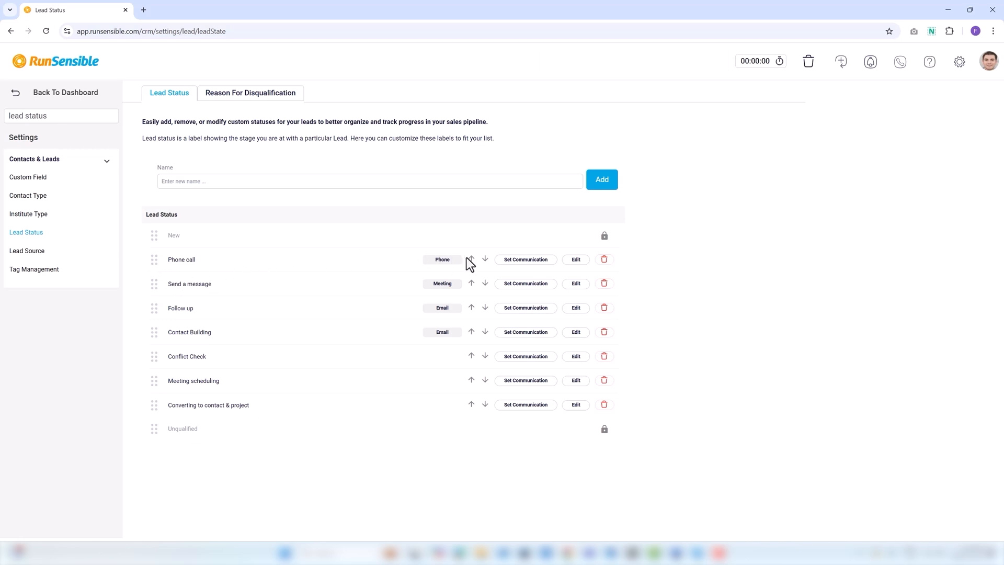
left_click(484, 259)
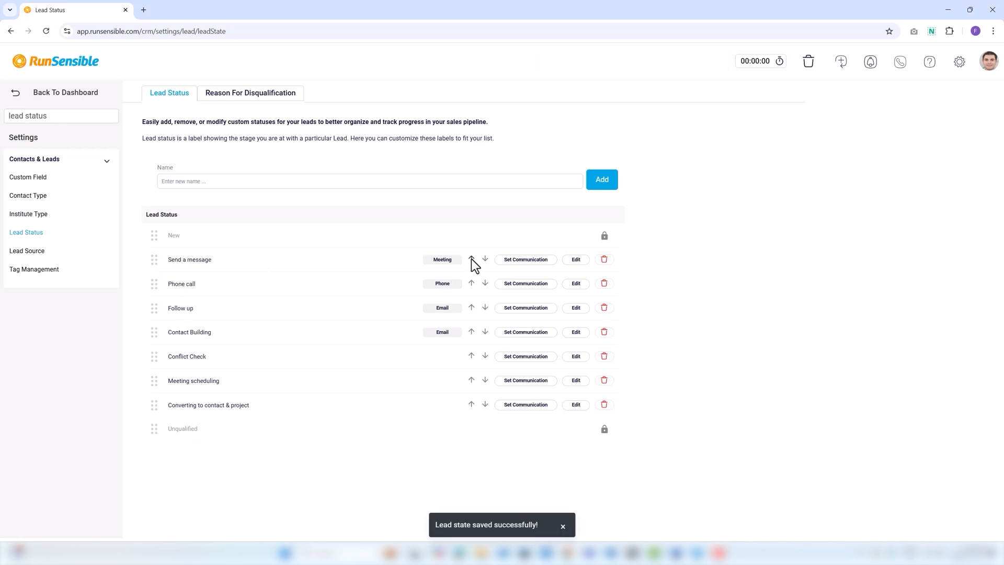
left_click(471, 283)
left_click(576, 262)
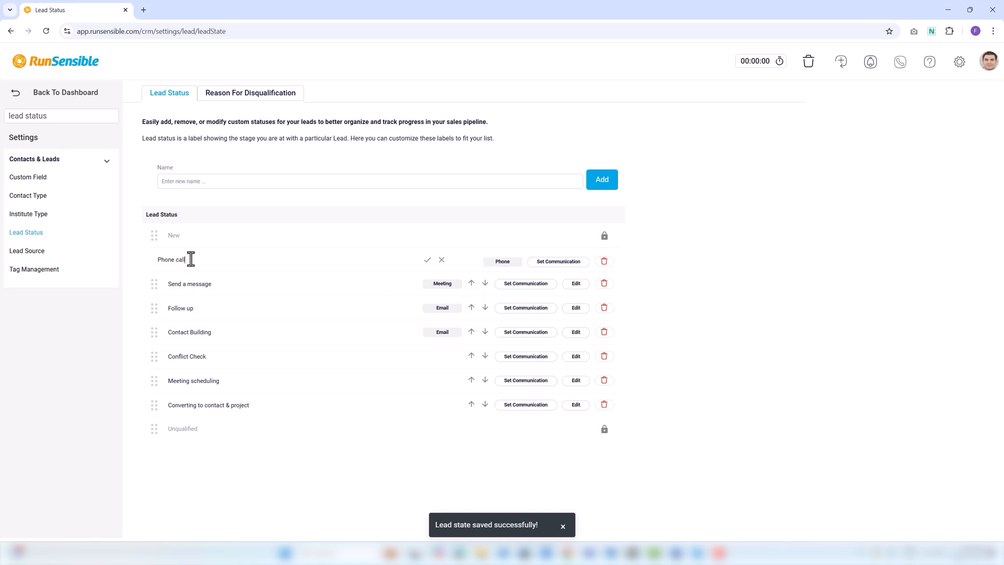
type("s")
left_click(428, 260)
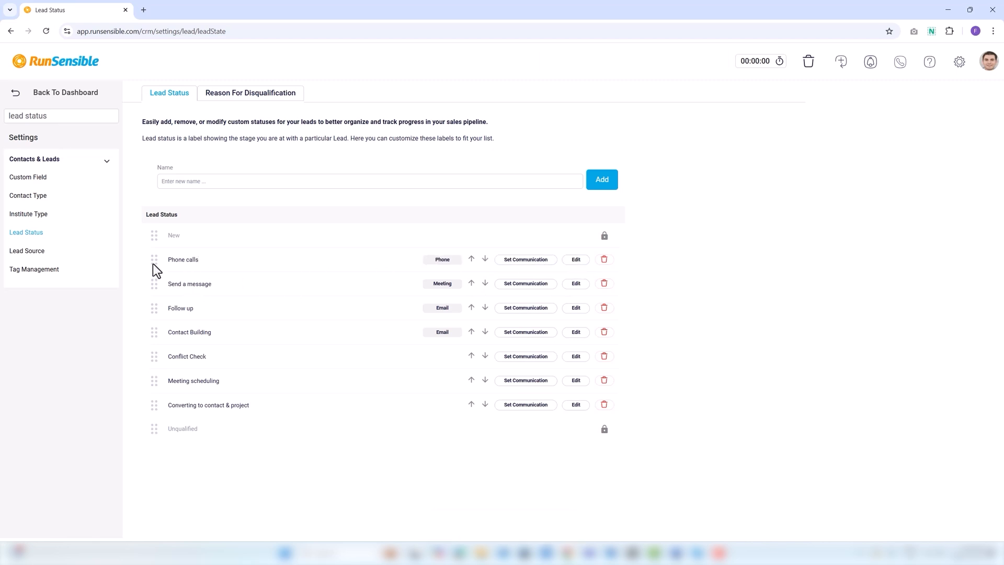
left_click(191, 181)
type("conduct resaerch")
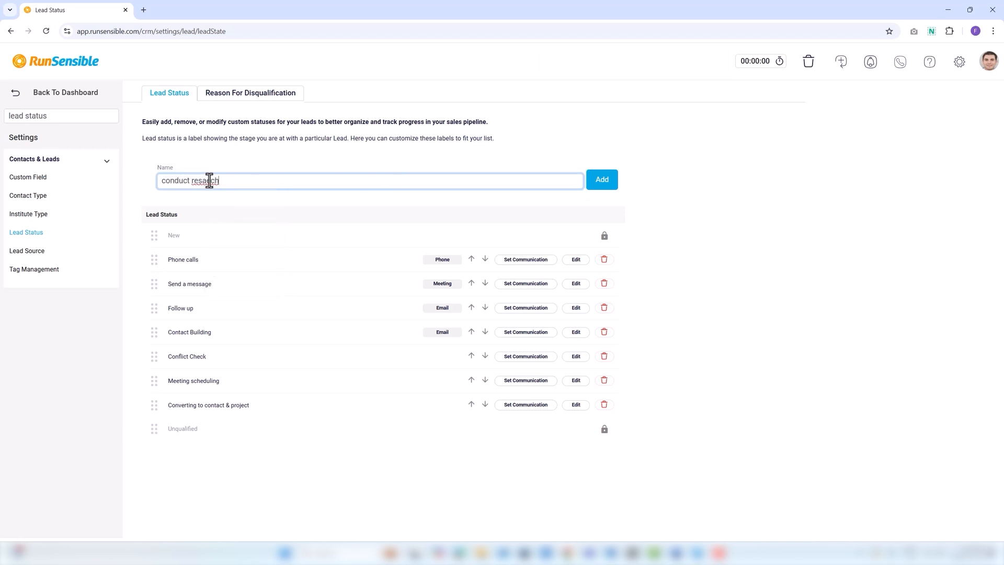
Fix the typo, add 'conduct research' as a status, then rename it 'conduct research first'
left_click(209, 181)
key("BackSpace")
key("BackSpace")
key("BackSpace")
type("ear")
left_click(599, 185)
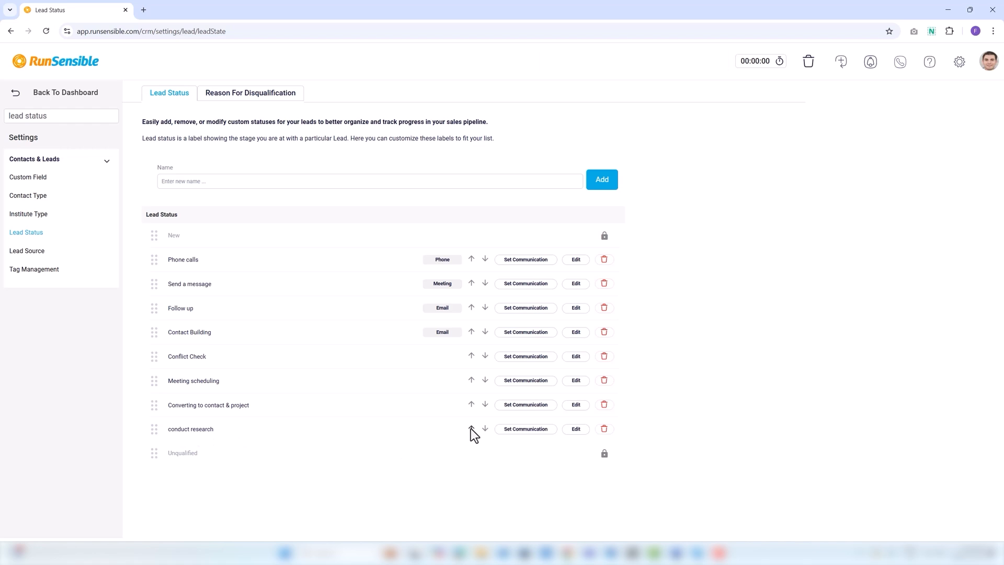
left_click(577, 430)
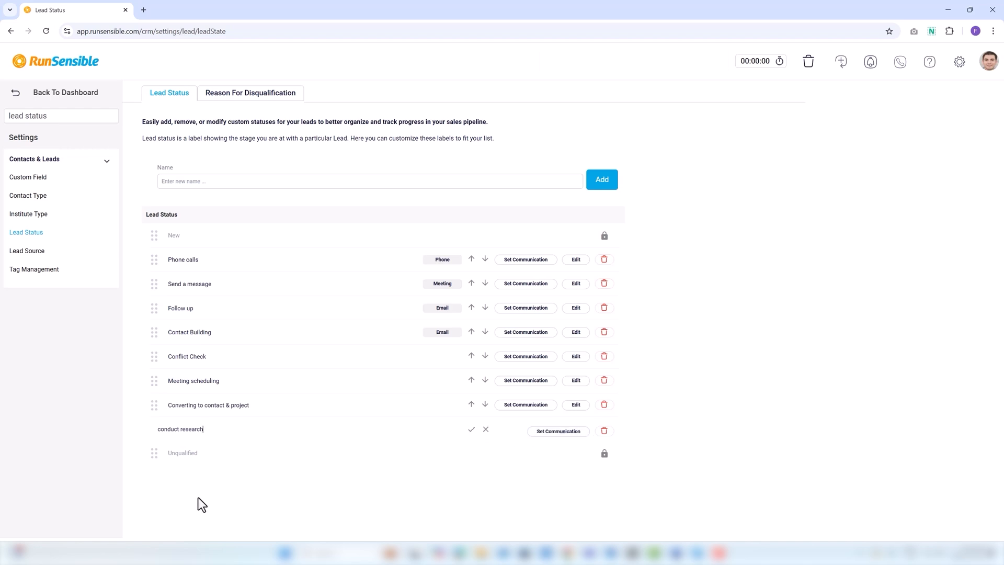
type("first")
left_click(470, 432)
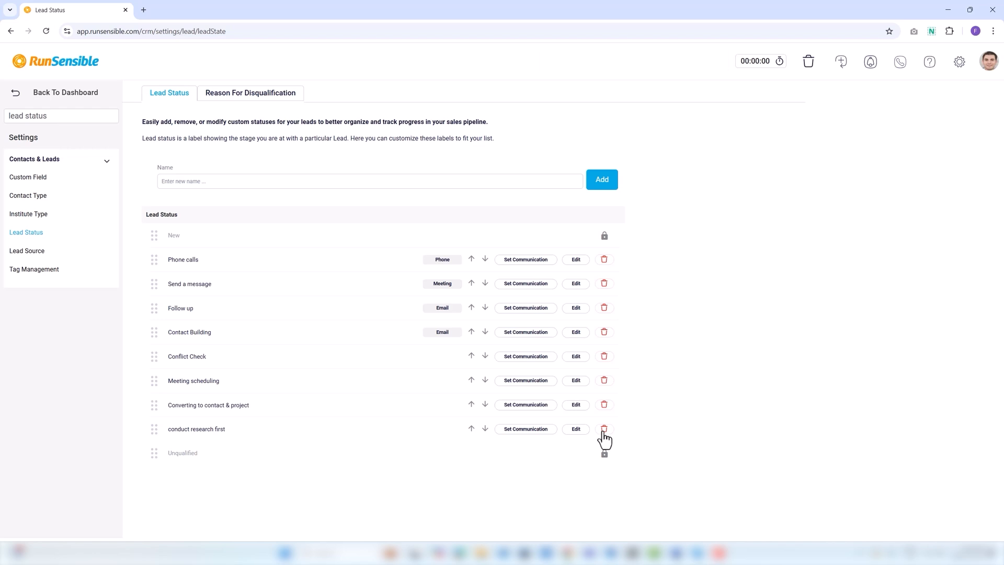
Give the 'conduct research first' status an Email communication using the Welcoming email template
left_click(545, 440)
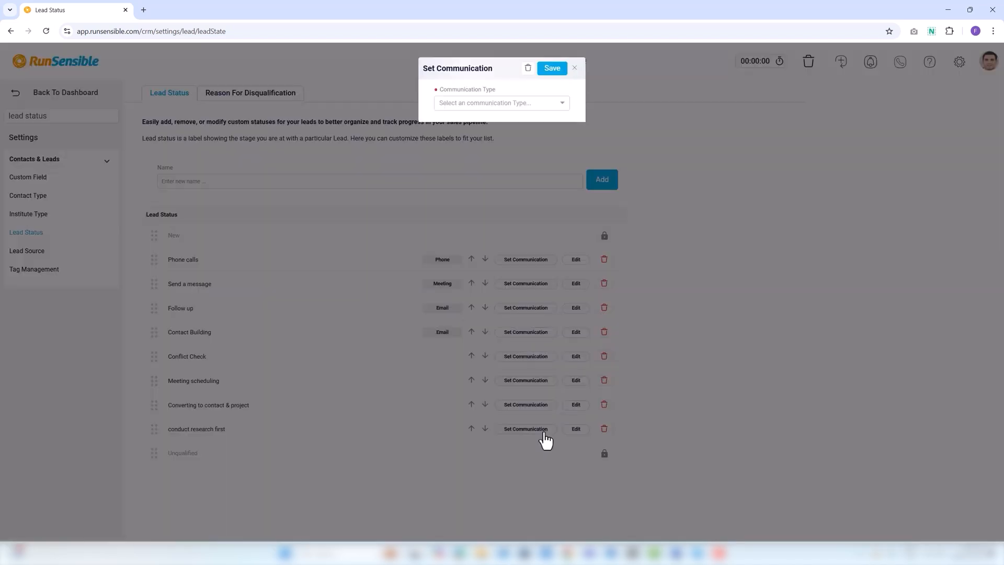
left_click(467, 104)
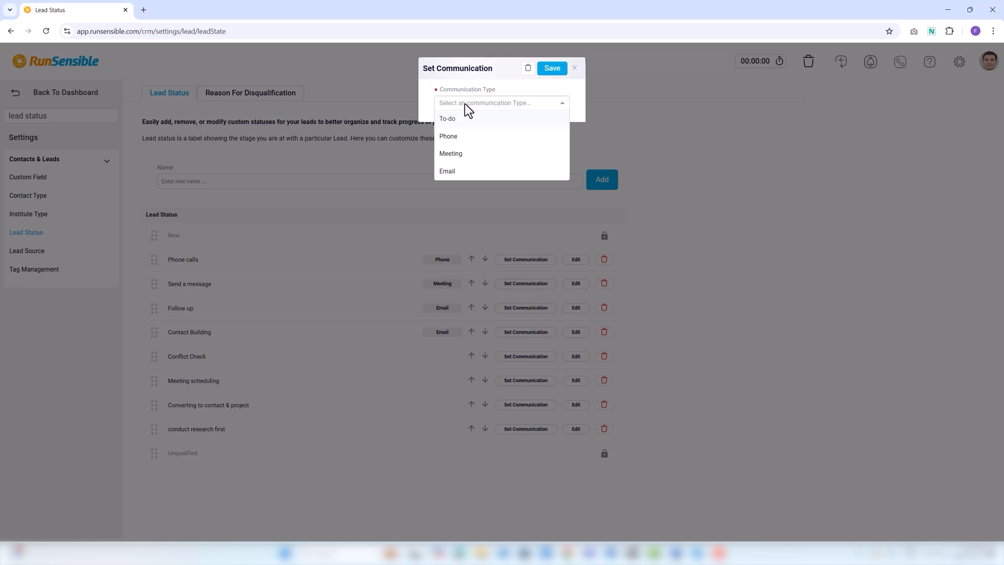
left_click(465, 172)
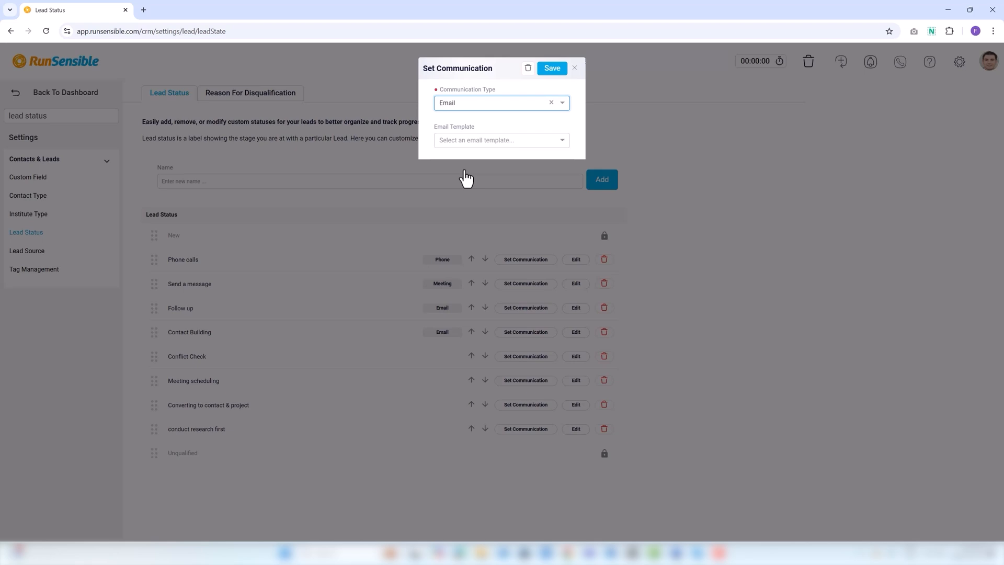
left_click(457, 143)
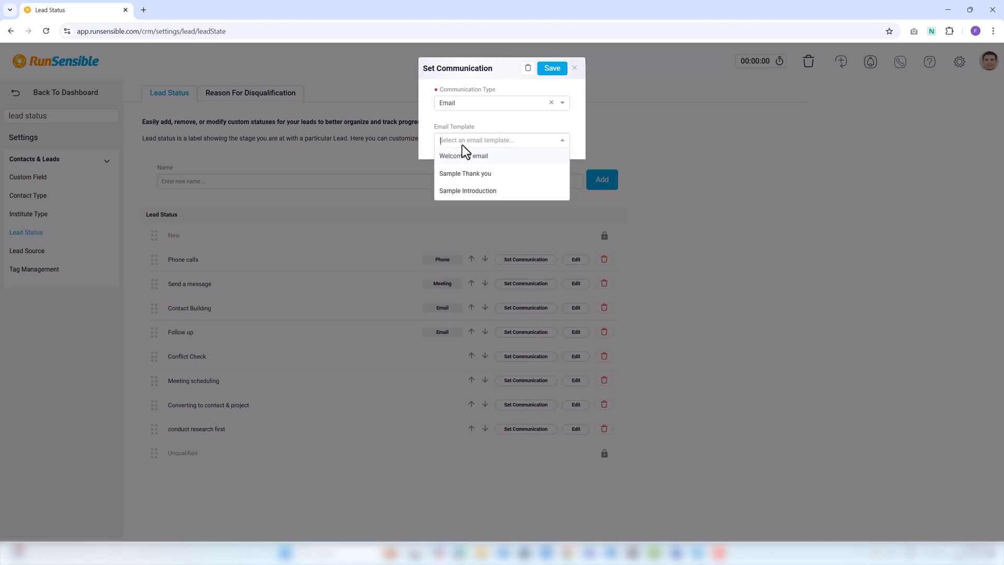
left_click(461, 157)
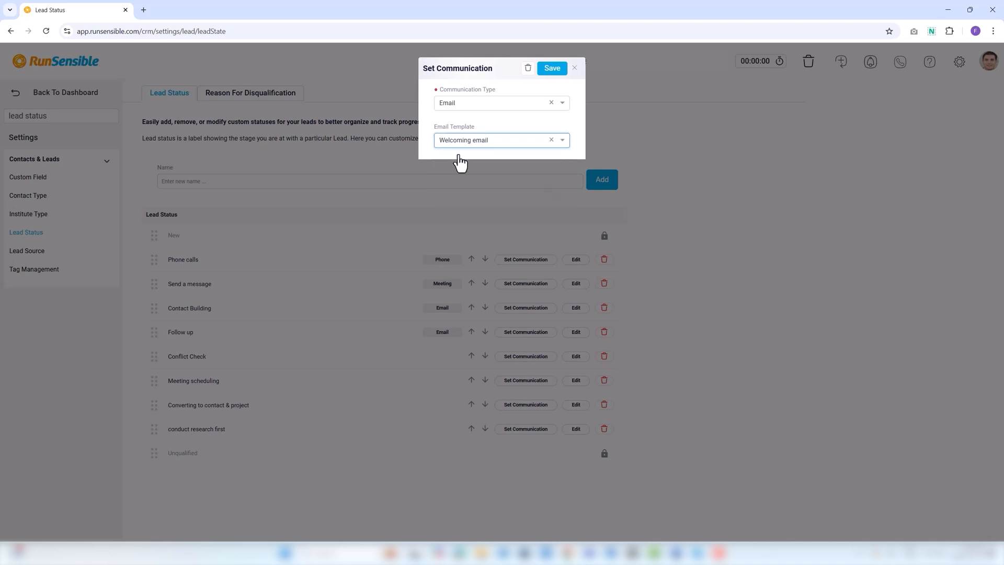
left_click(555, 70)
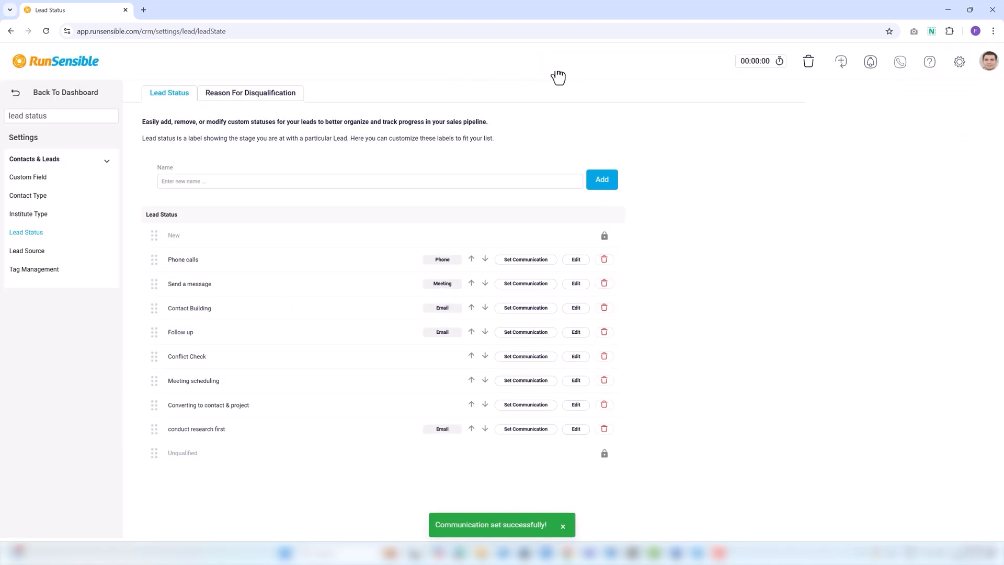
left_click(249, 95)
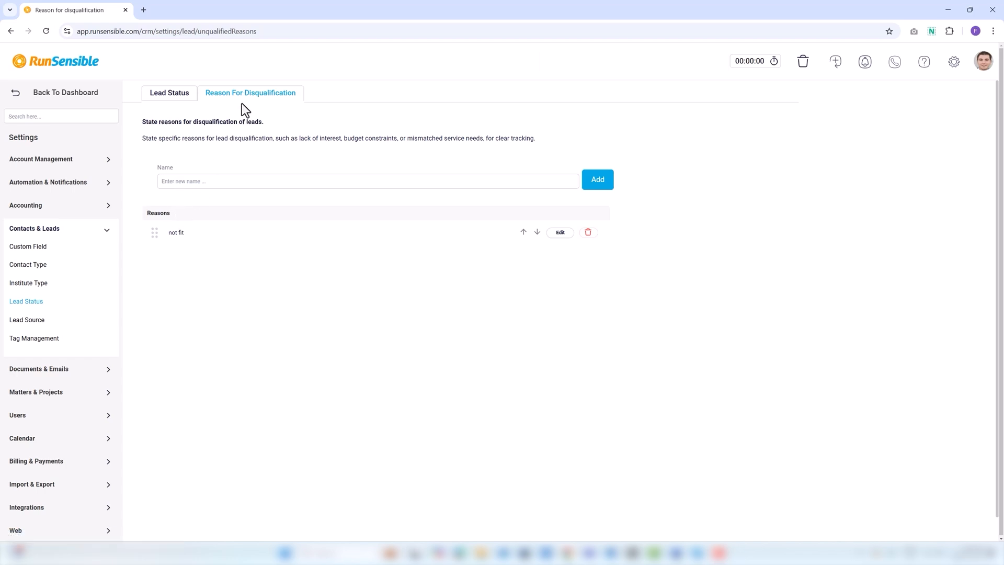
Add a person's name as a disqualification reason, placing it above 'not fit', then return to the Dashboard
left_click(202, 186)
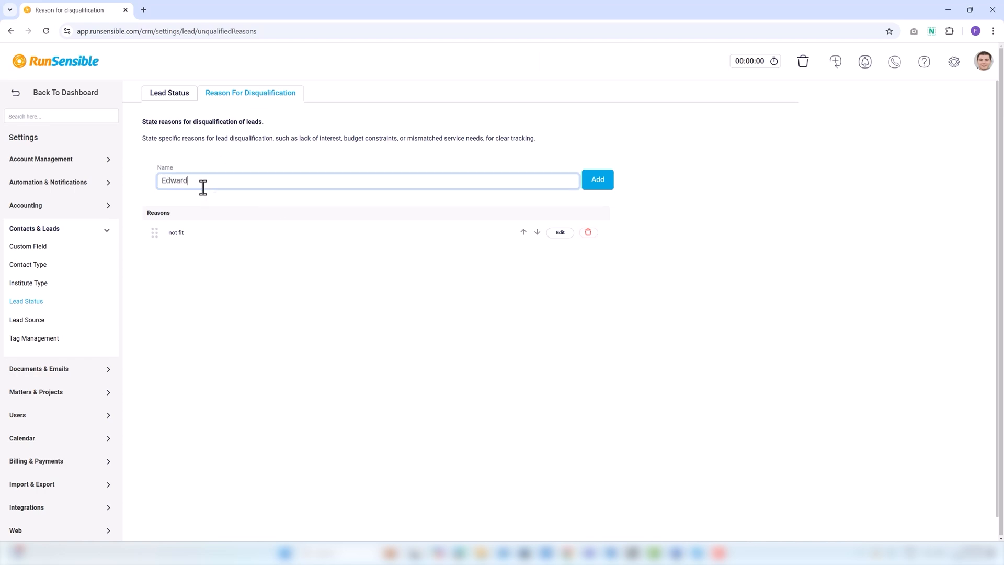
left_click(598, 180)
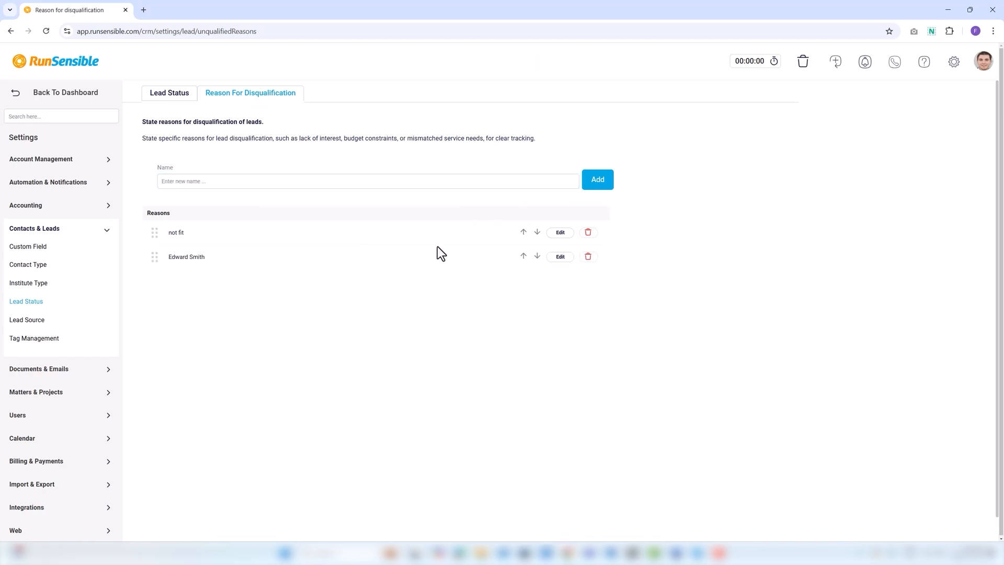
left_click(538, 233)
left_click(54, 93)
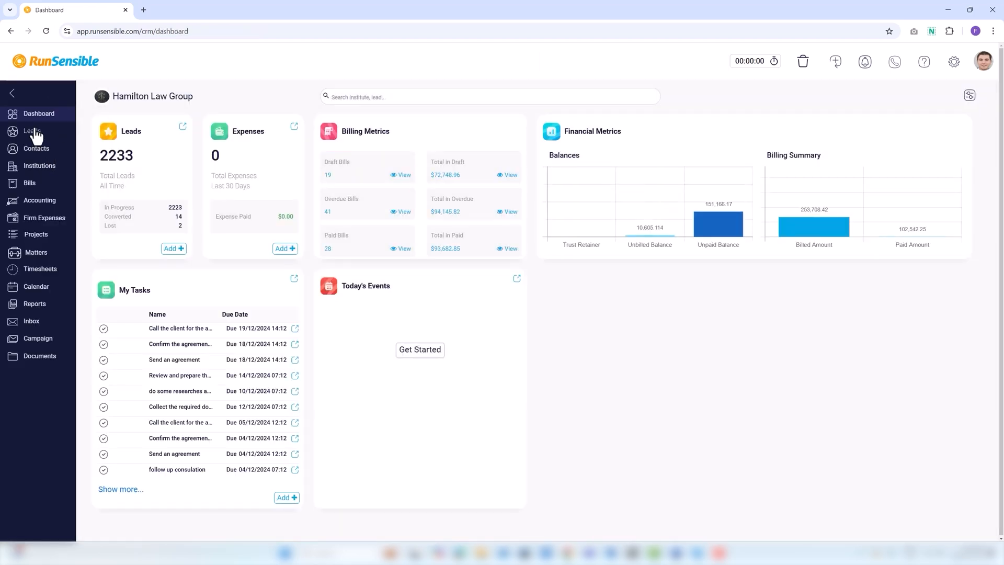
Advance the first lead through Phone calls to Follow up, skipping the call log and email
left_click(34, 134)
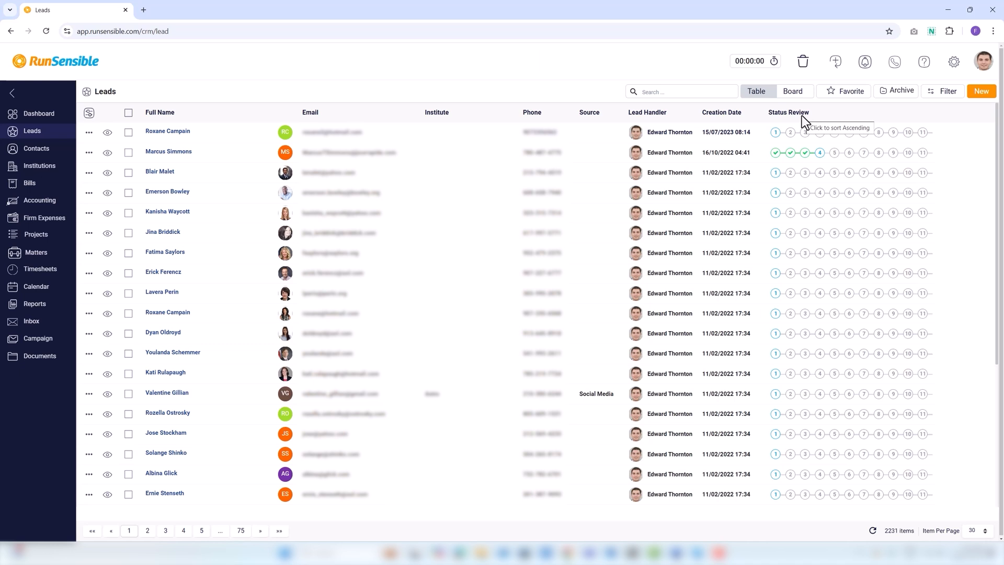
left_click(181, 132)
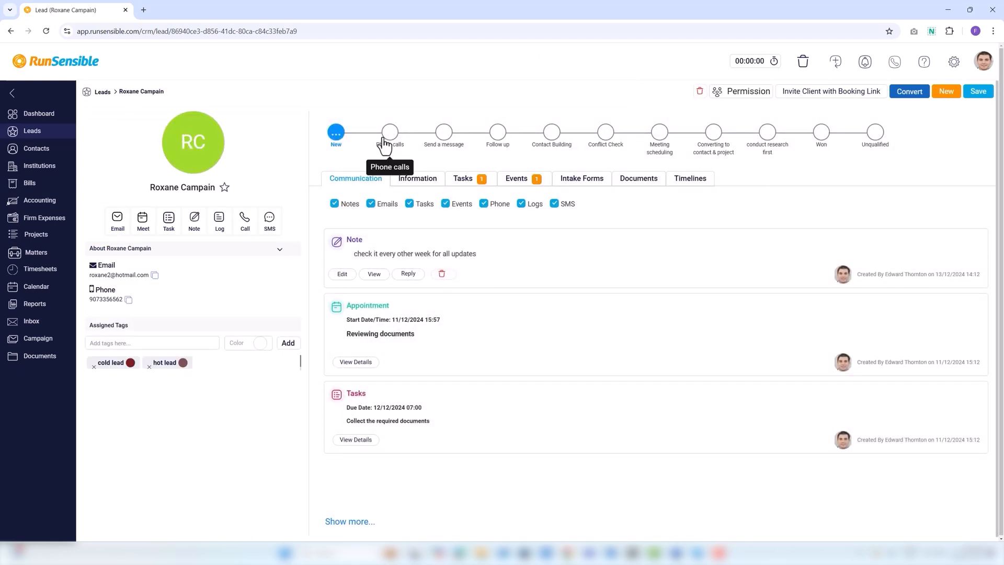
left_click(387, 140)
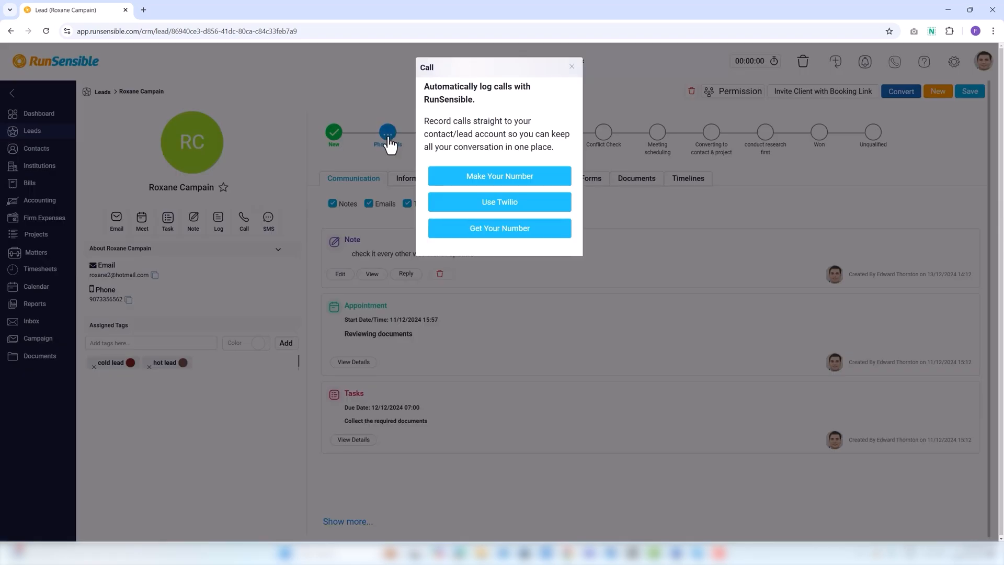
left_click(572, 67)
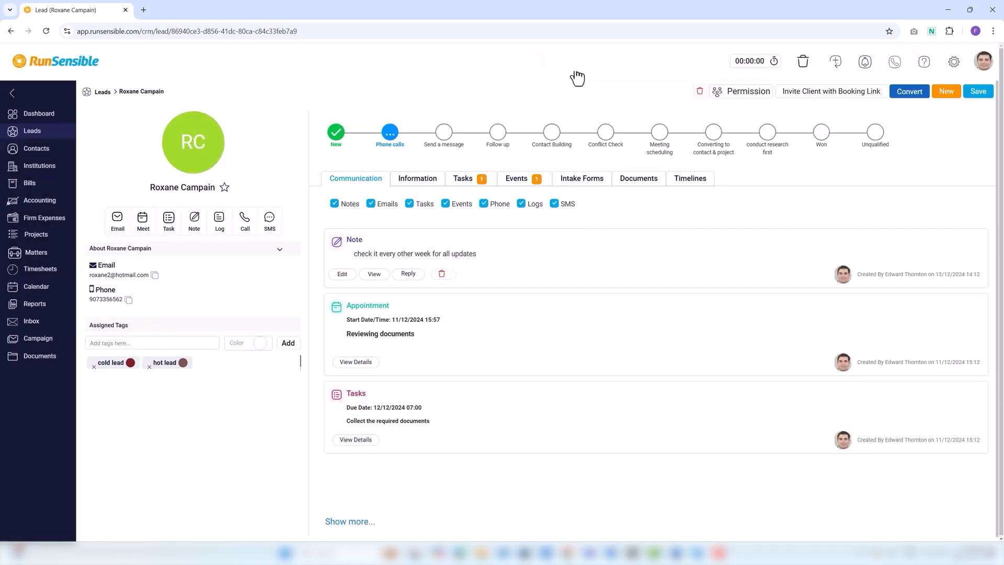
left_click(498, 132)
left_click(718, 69)
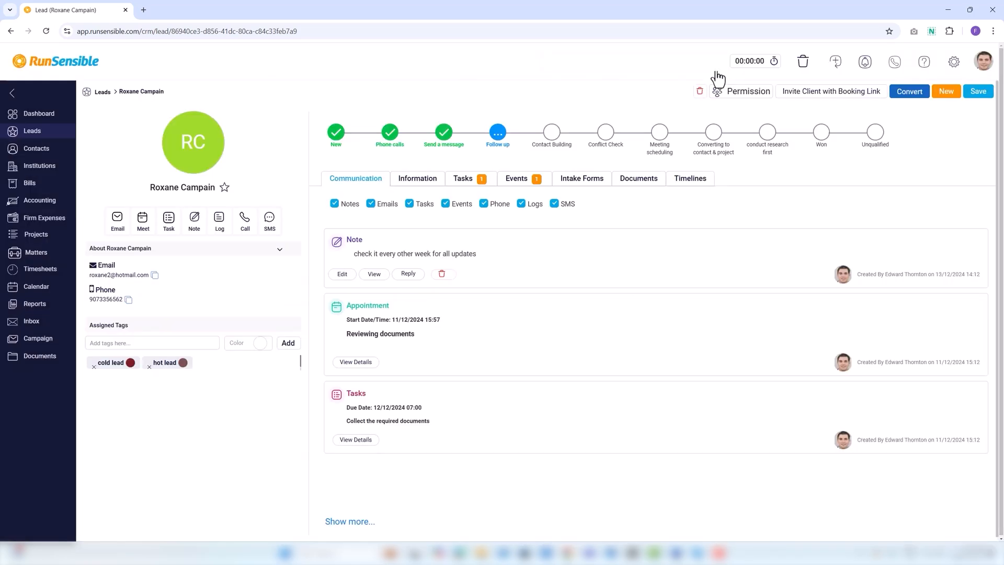
left_click(103, 92)
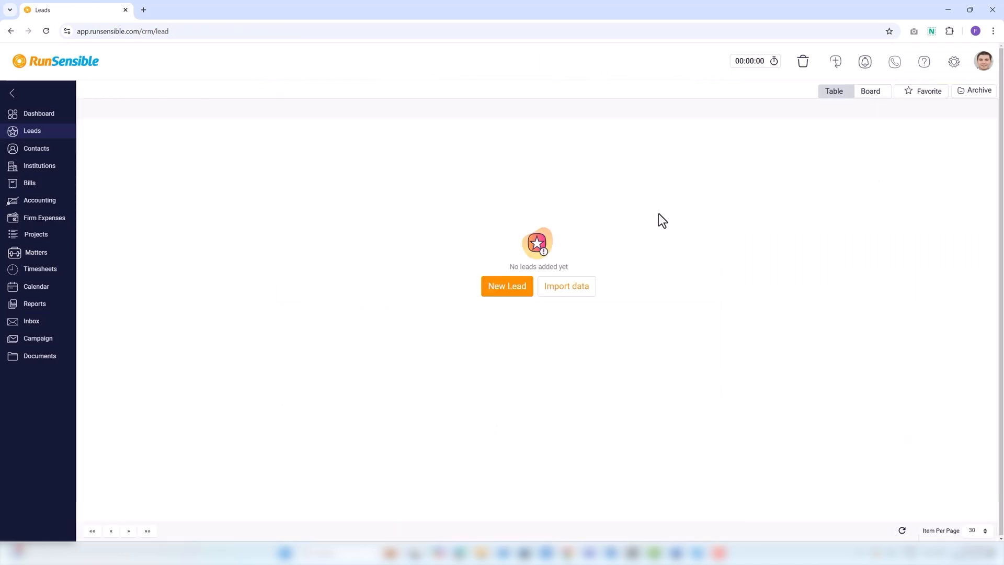
Browse the leads as a stage board, then switch back to the table and open the first lead
left_click(796, 92)
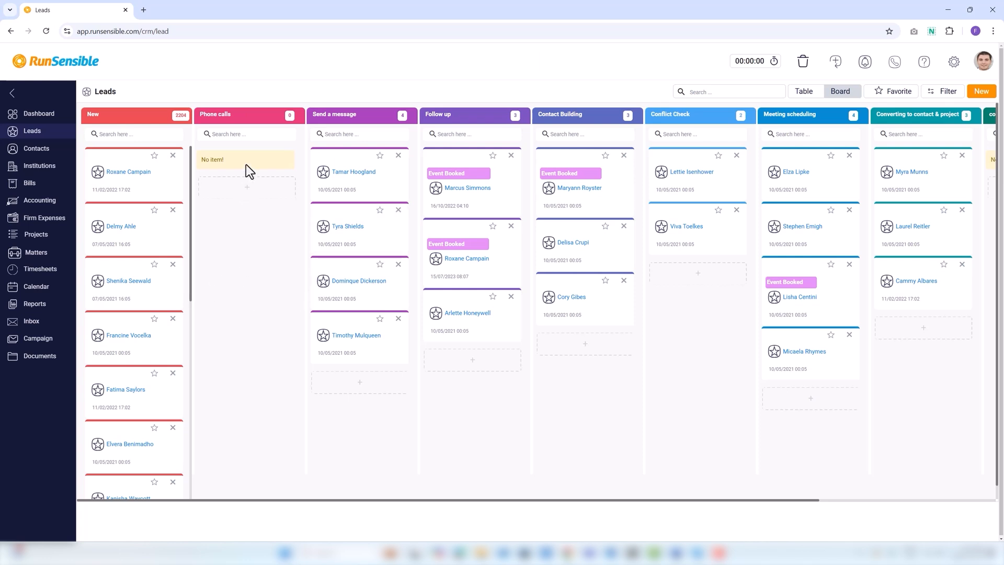
left_click_drag(129, 243, 133, 184)
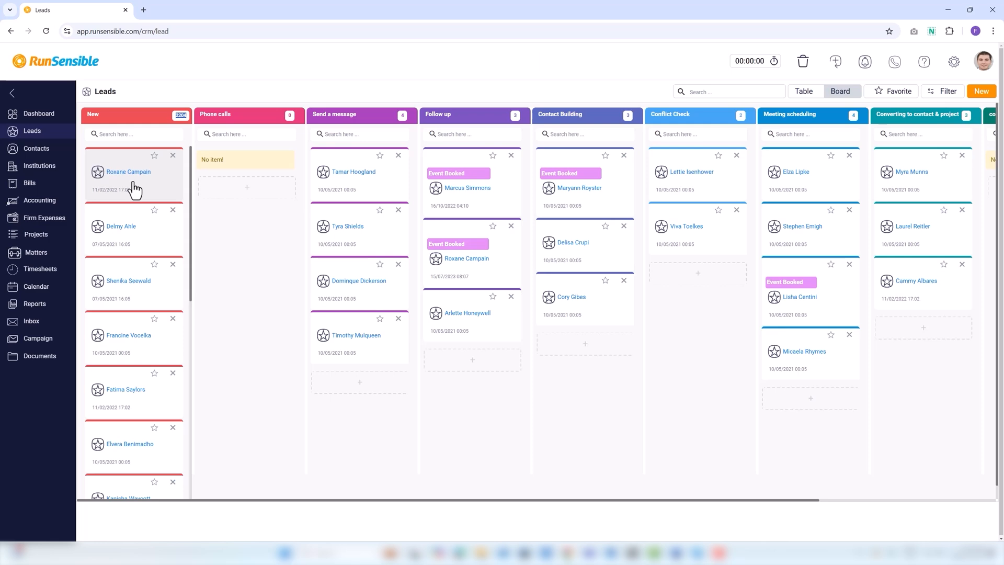
left_click(466, 503)
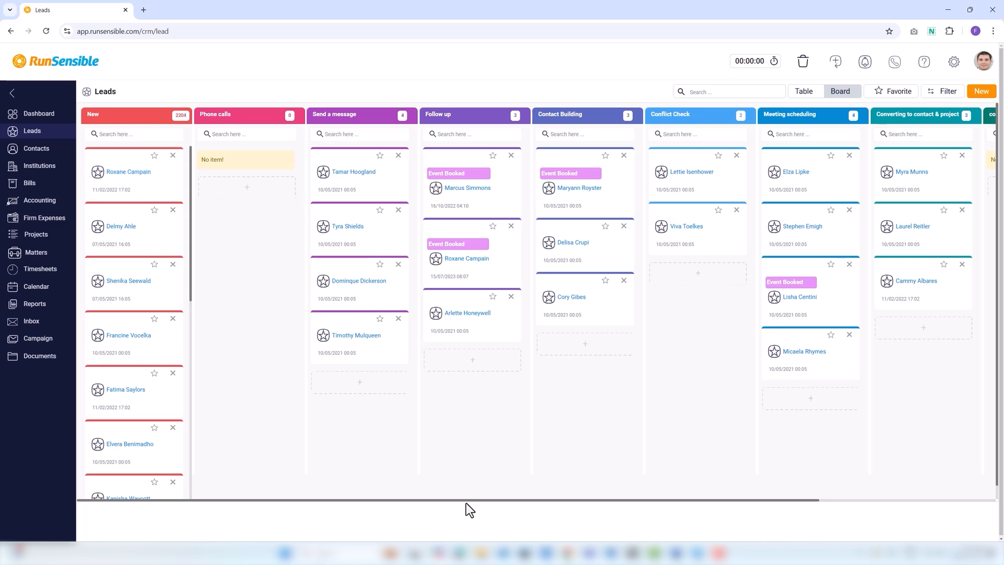
left_click(806, 93)
left_click(178, 134)
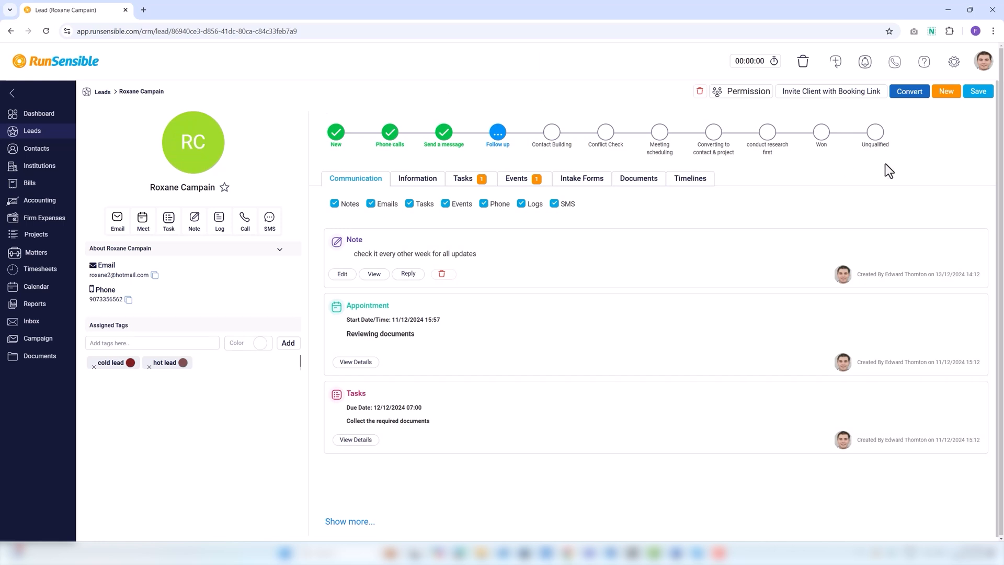
Disqualify the lead with reason 'not fit' and description 'not accurate information and documents'
left_click(875, 137)
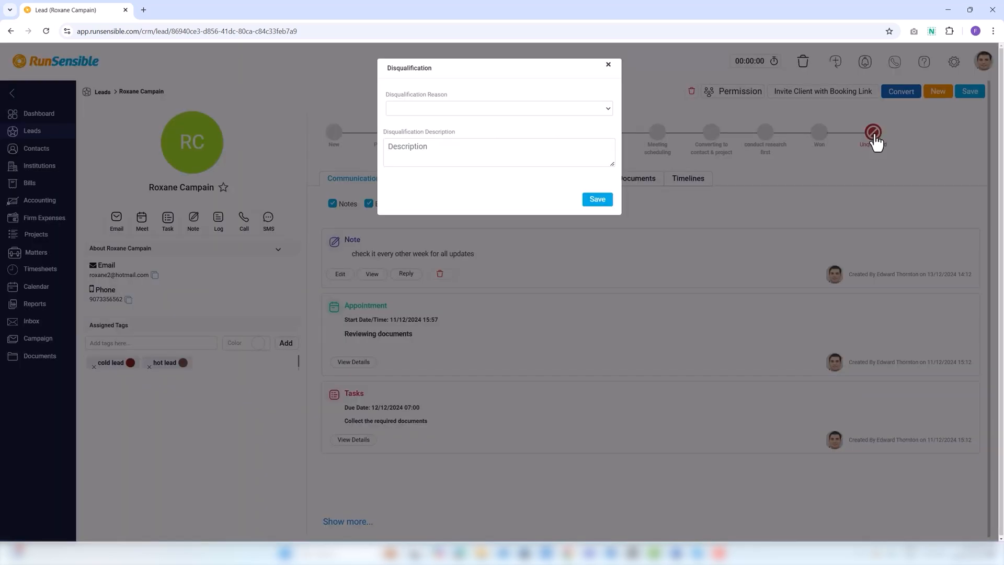
left_click(449, 111)
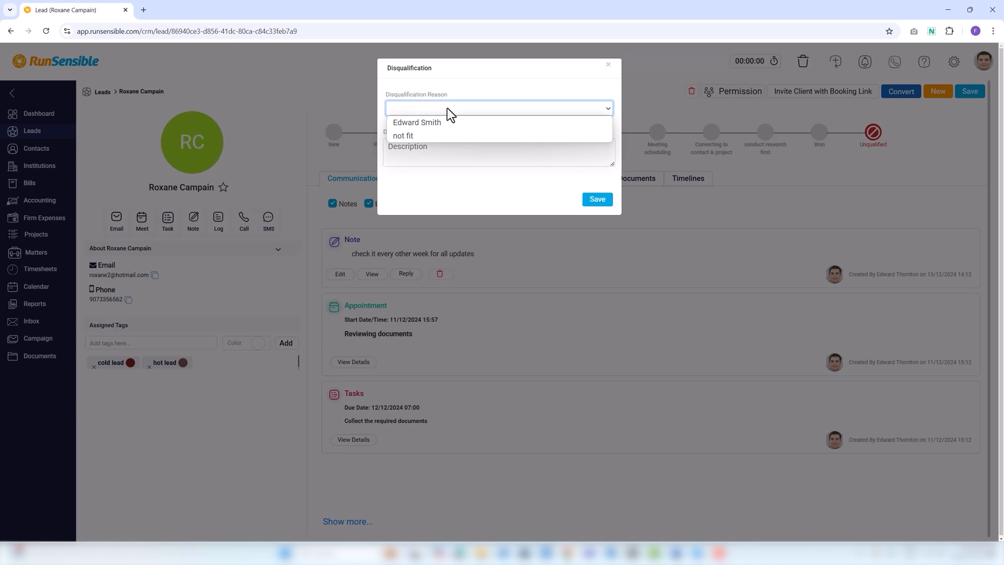
left_click(442, 131)
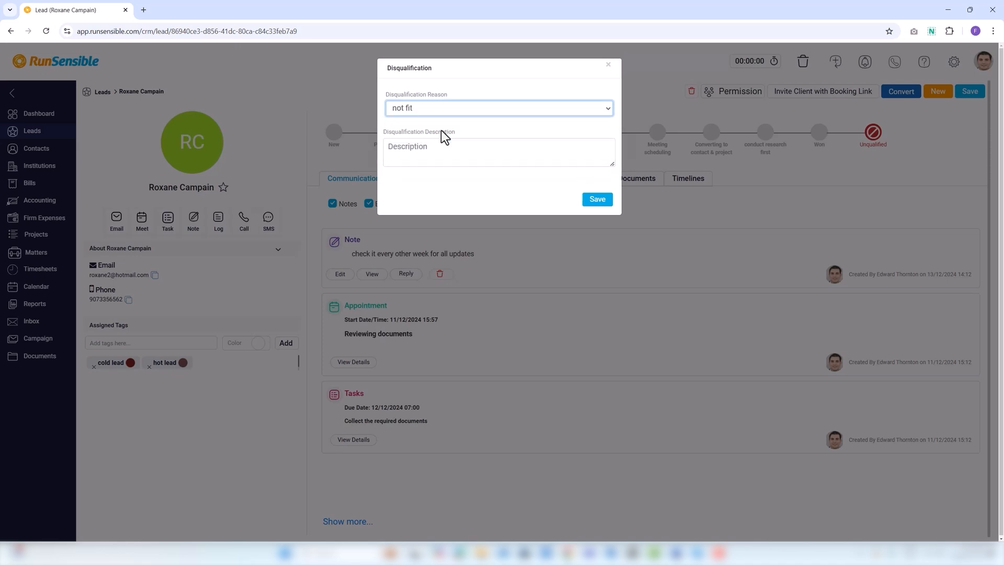
left_click(410, 150)
type("not")
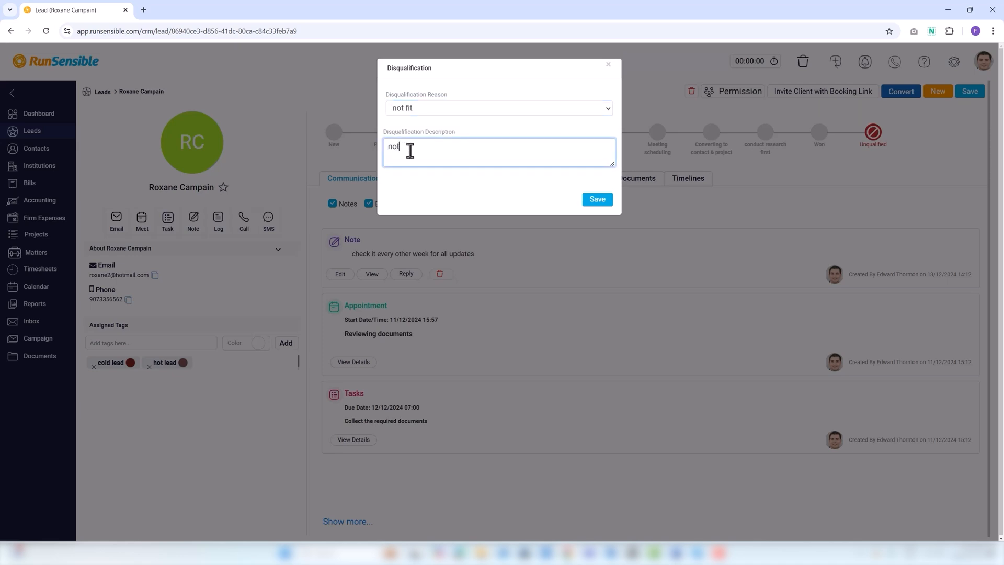
type(" accurate information and documents")
left_click(597, 200)
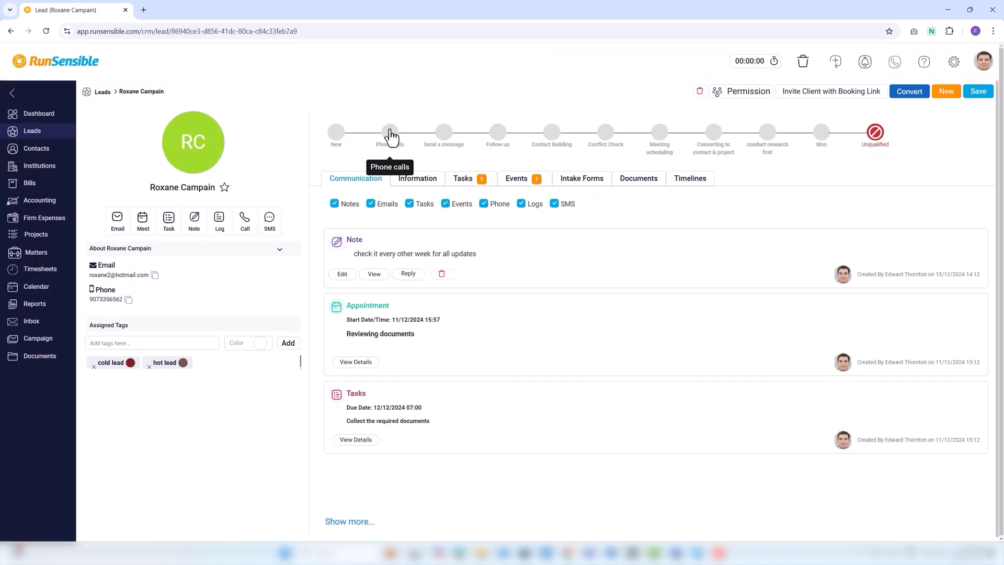
left_click(47, 135)
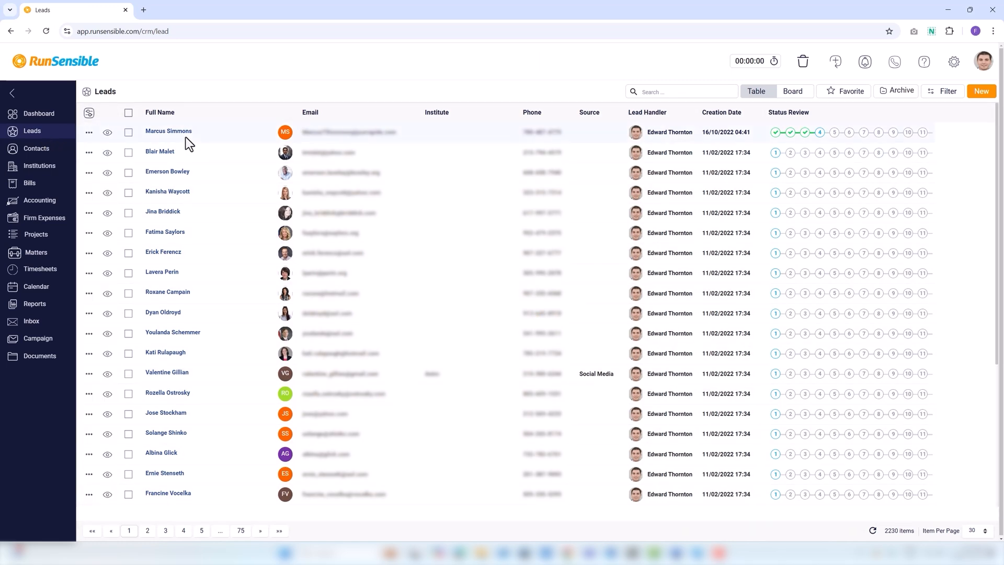
Open the details of the top lead in the Leads table
left_click(160, 133)
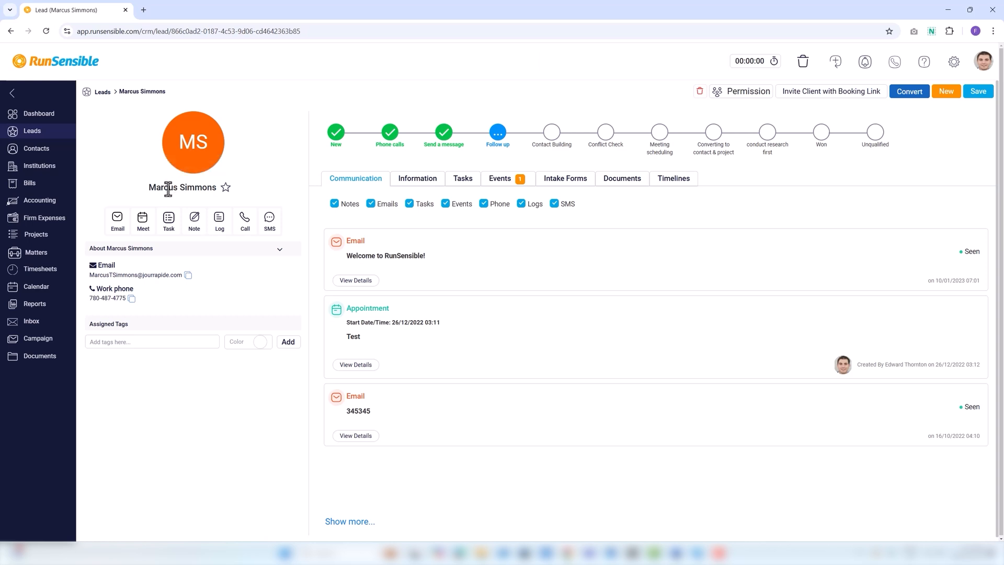
Star the lead as a favorite and start a new email addressed to them
left_click(226, 190)
left_click(116, 220)
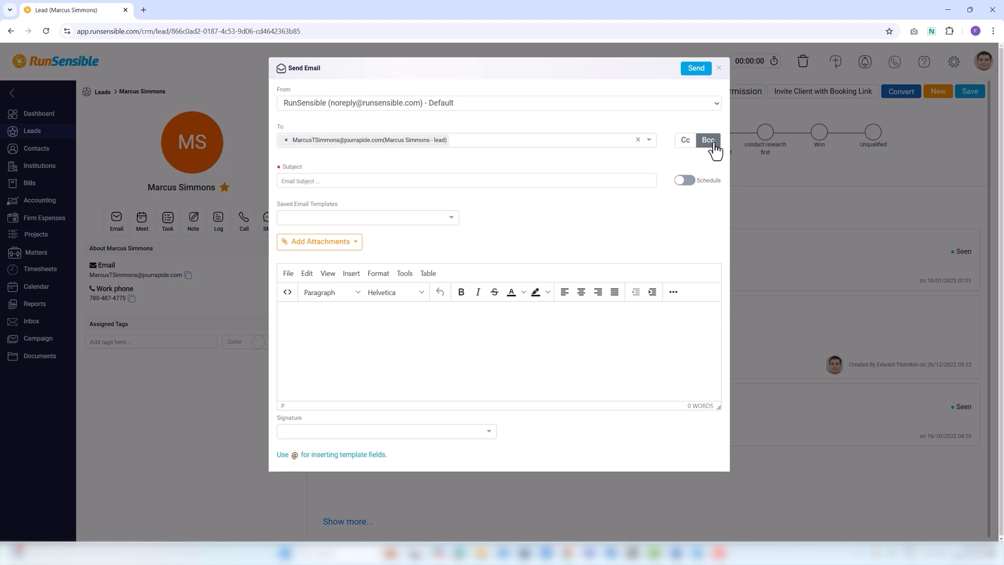
Schedule the email for 10/12/2024 at 08 AM, repeating Hourly 3 times
left_click(304, 180)
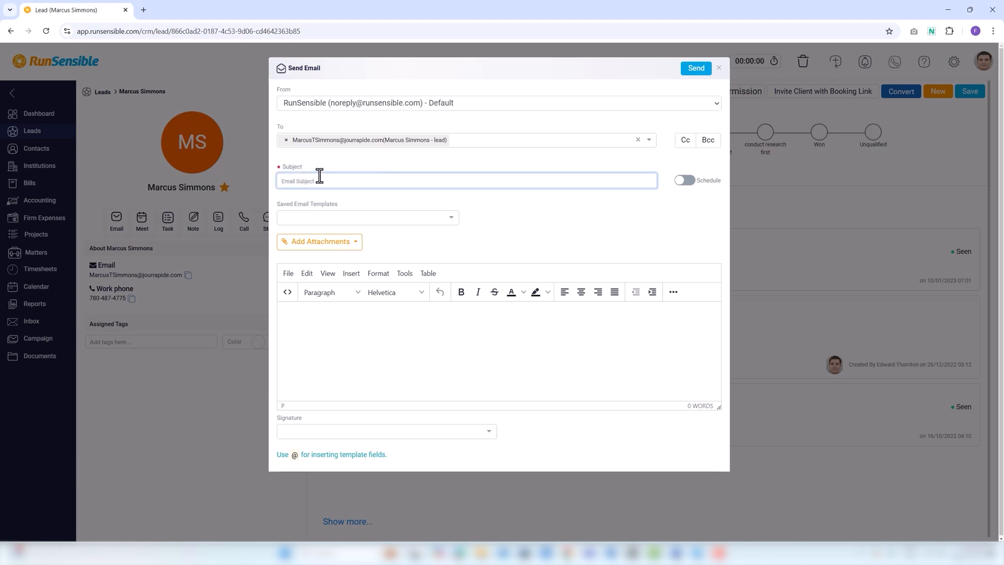
left_click(686, 181)
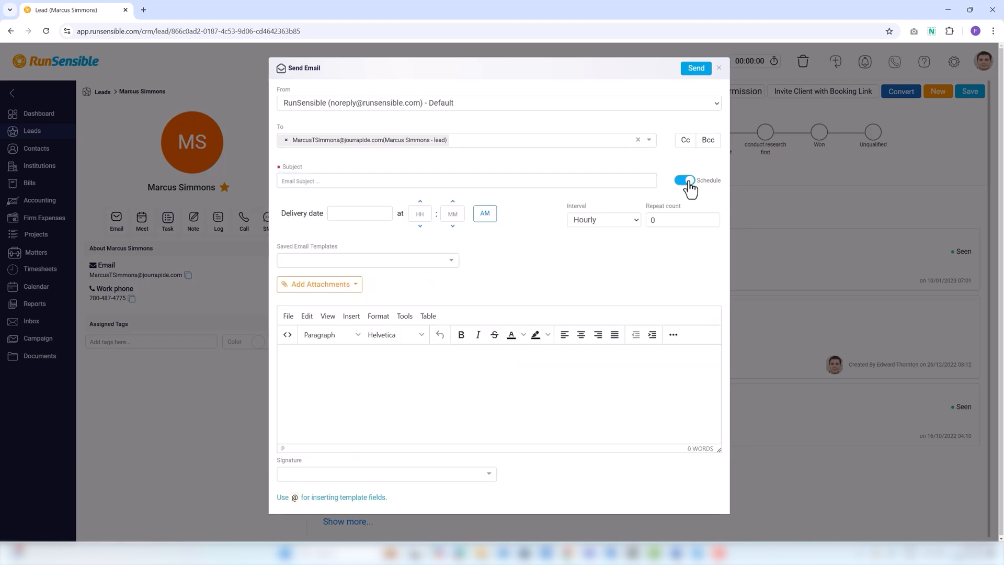
left_click(346, 213)
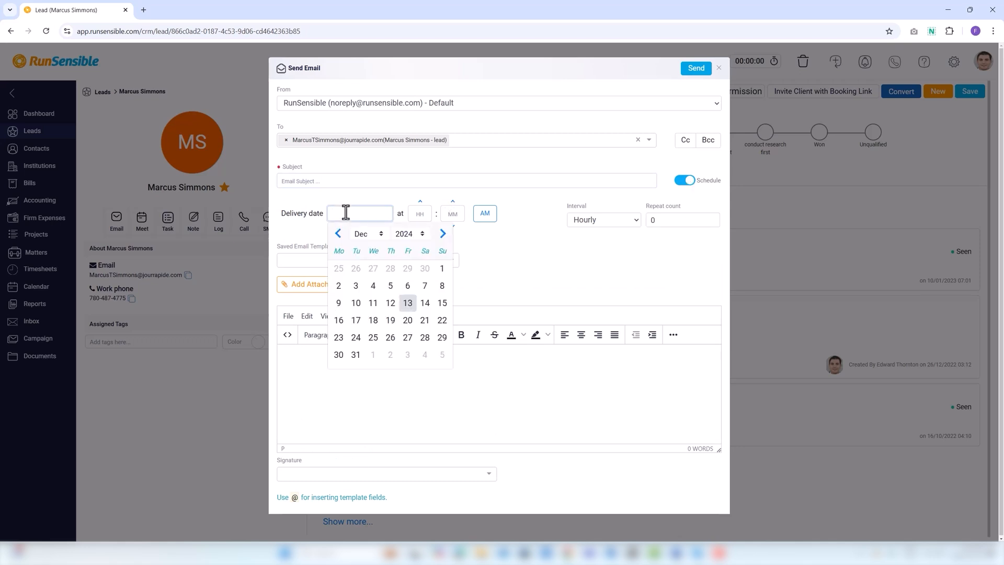
left_click(354, 319)
left_click(419, 214)
type("3")
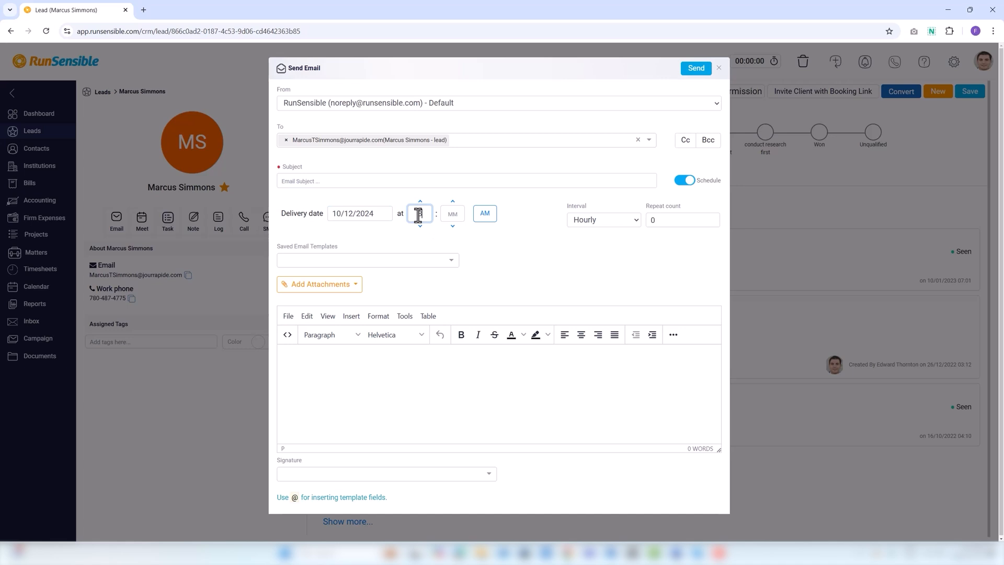
left_click(580, 223)
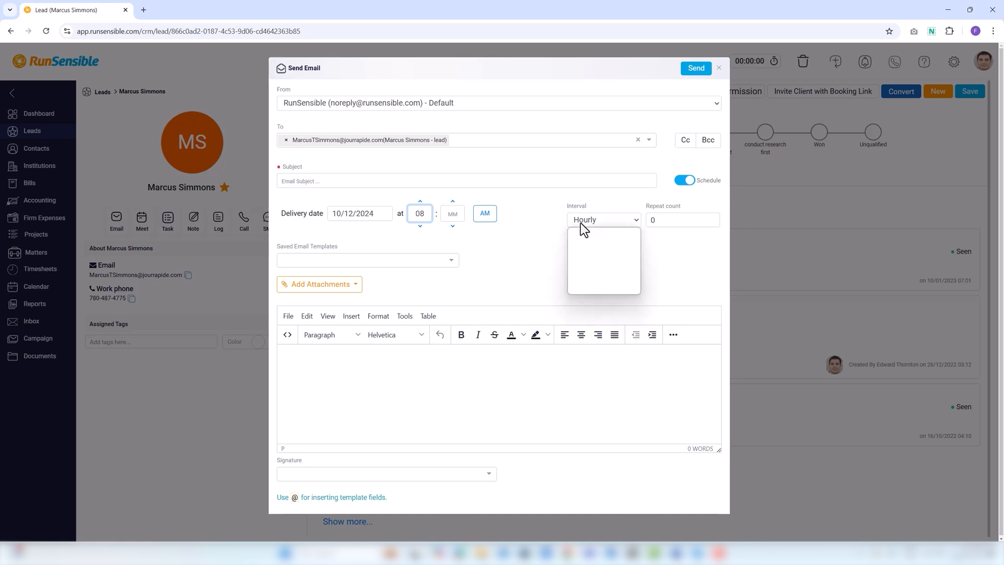
key("Tab")
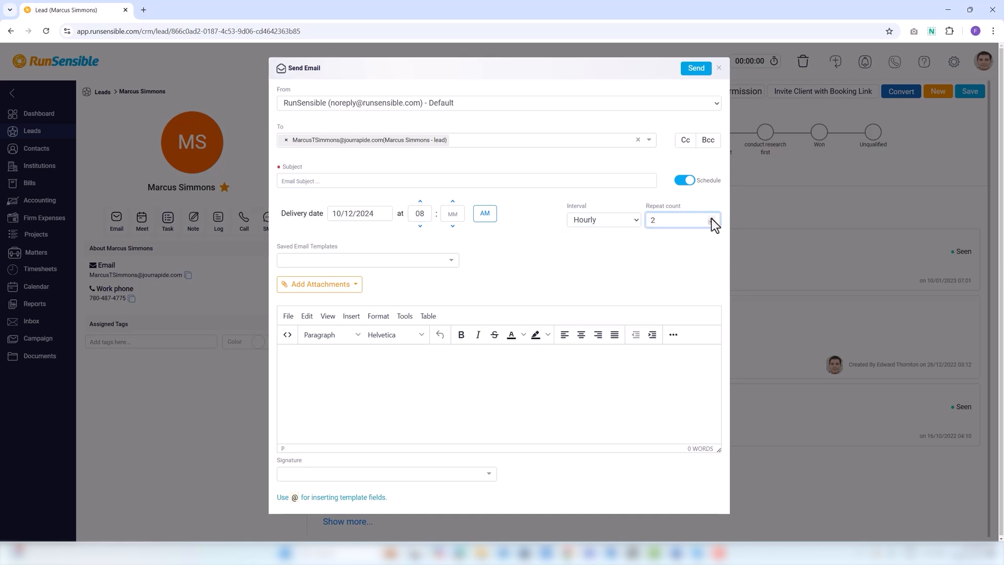
Apply the Welcoming email template, then close the composer without sending
left_click(295, 265)
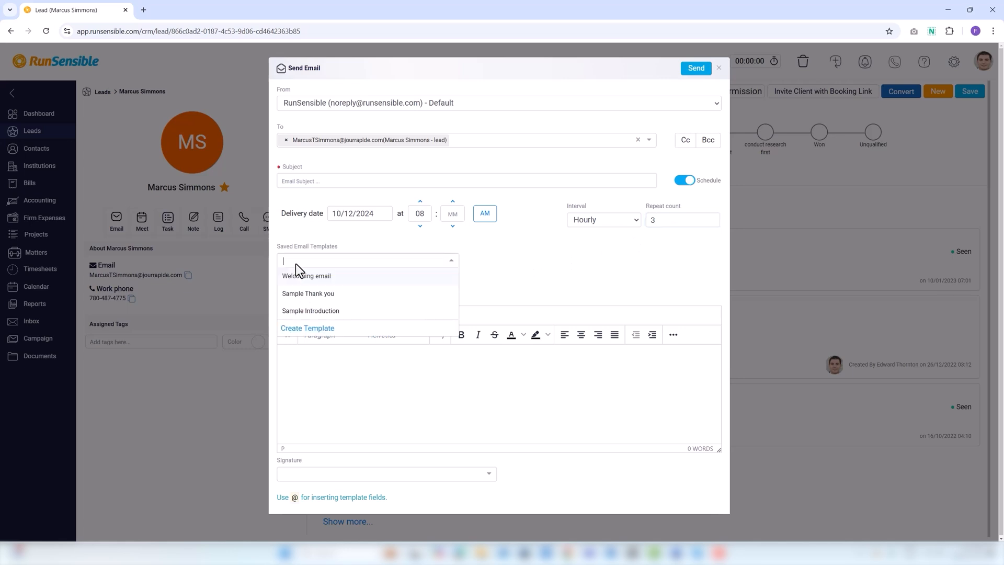
left_click(294, 279)
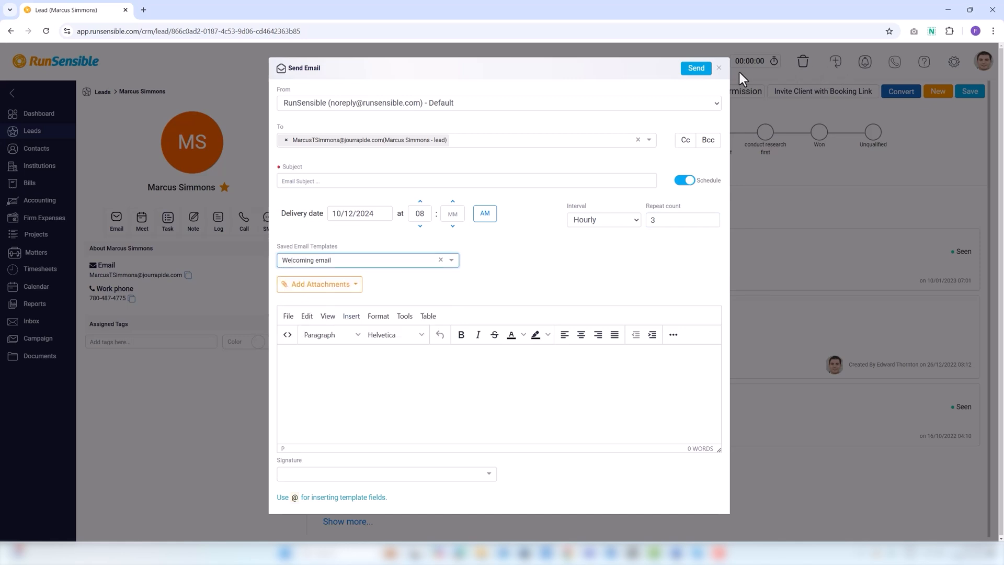
left_click(720, 70)
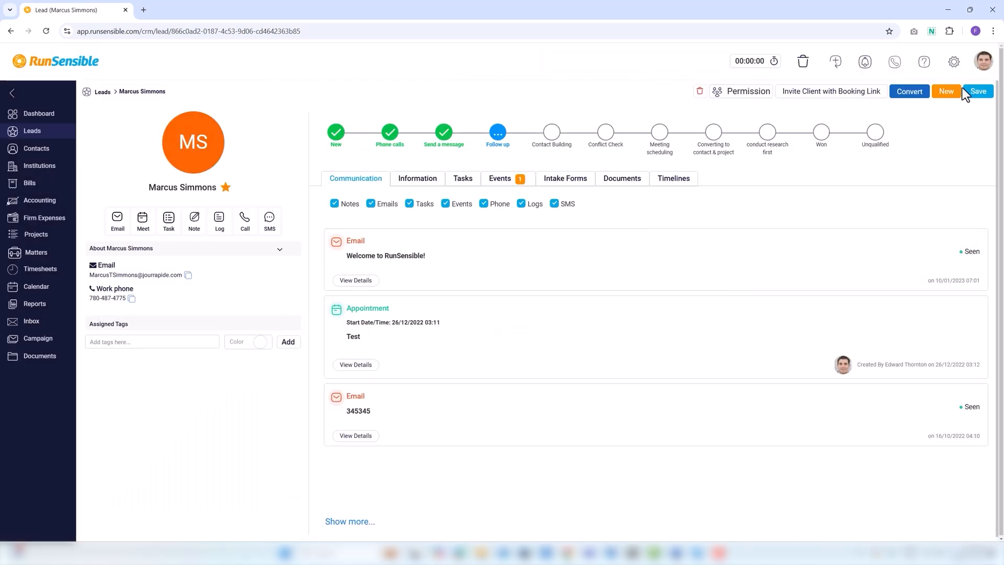
From Settings' Email Templates, create a new template named 'Welcoming and Invitation Email'
left_click(953, 66)
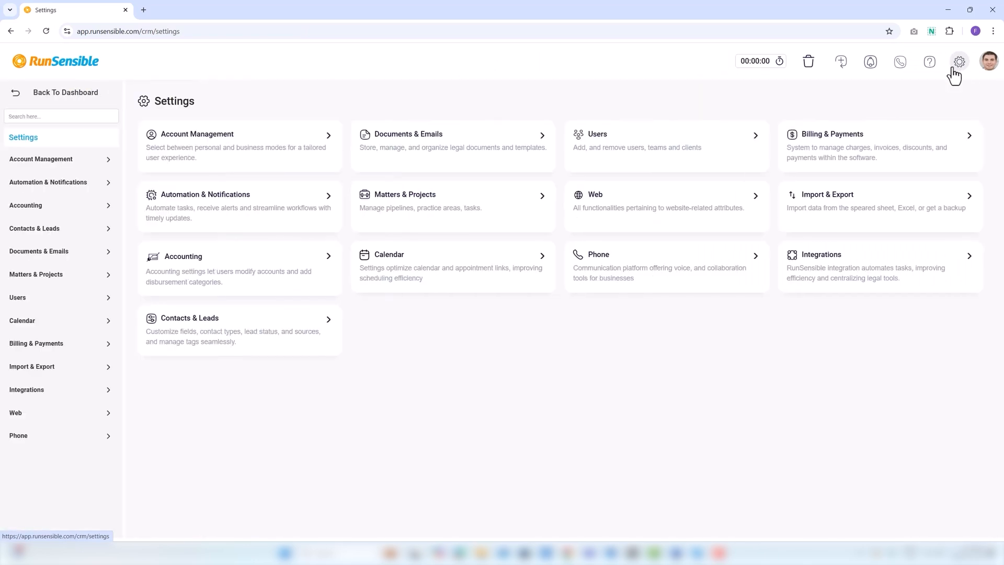
left_click(63, 255)
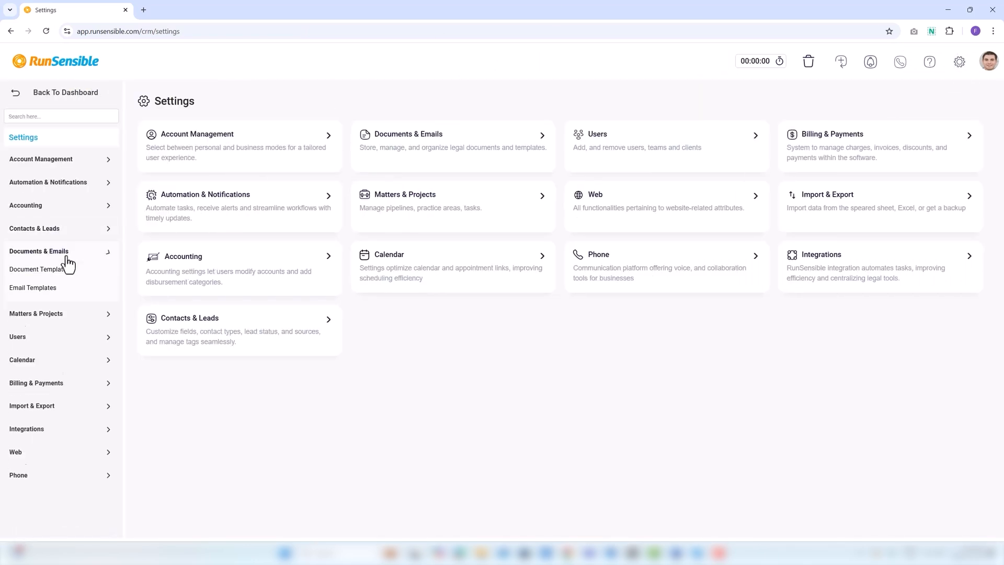
left_click(52, 289)
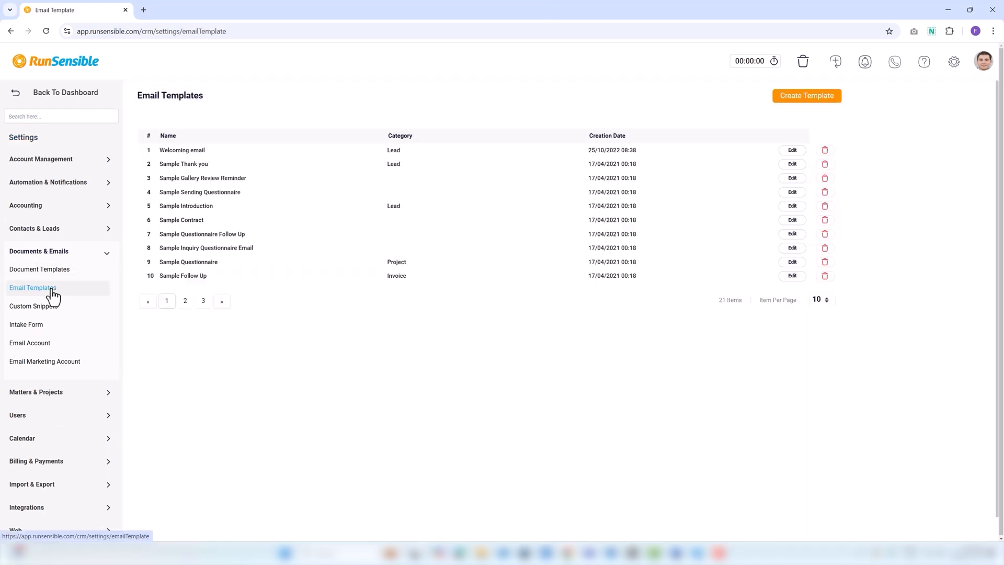
left_click(785, 99)
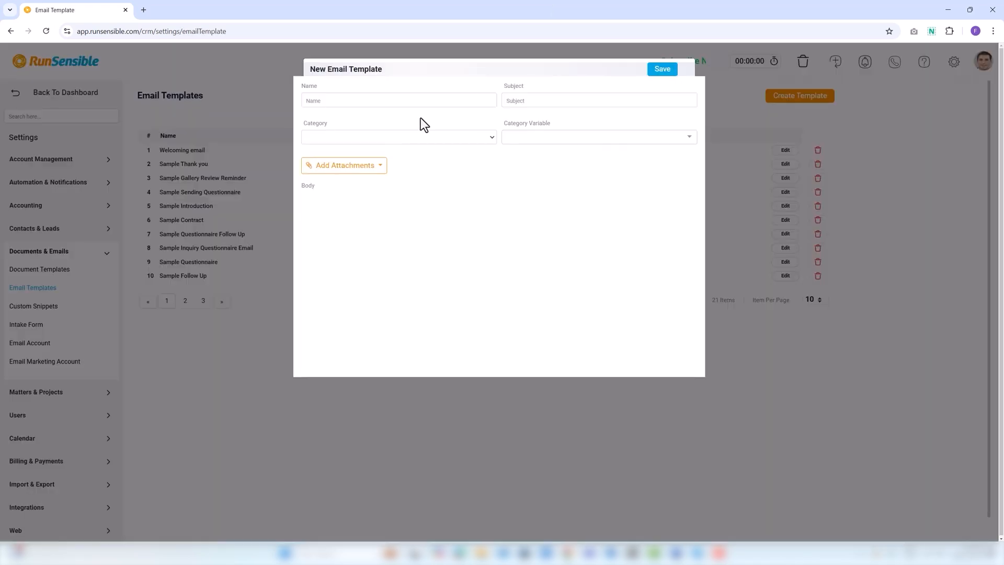
left_click(307, 104)
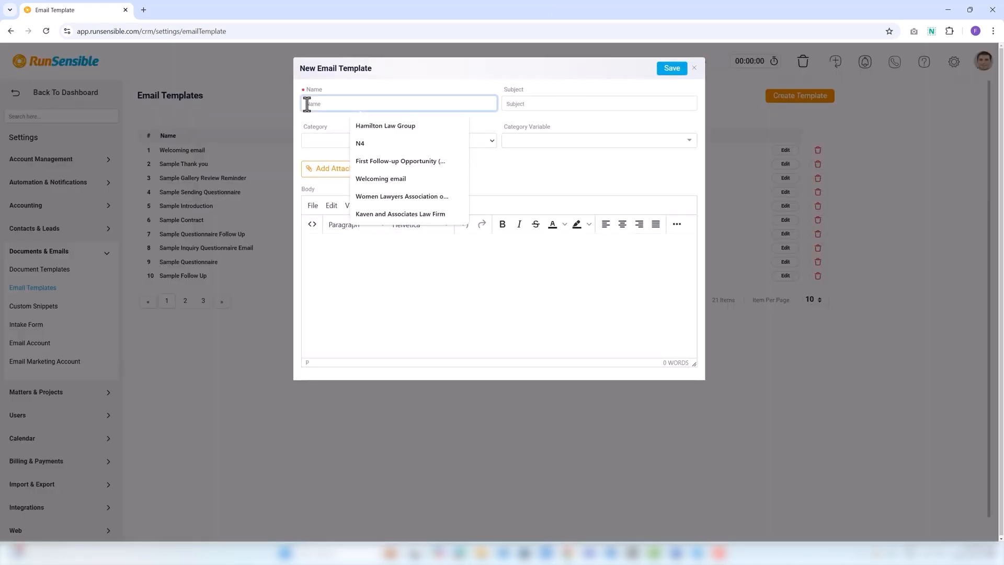
type("Welcoming a")
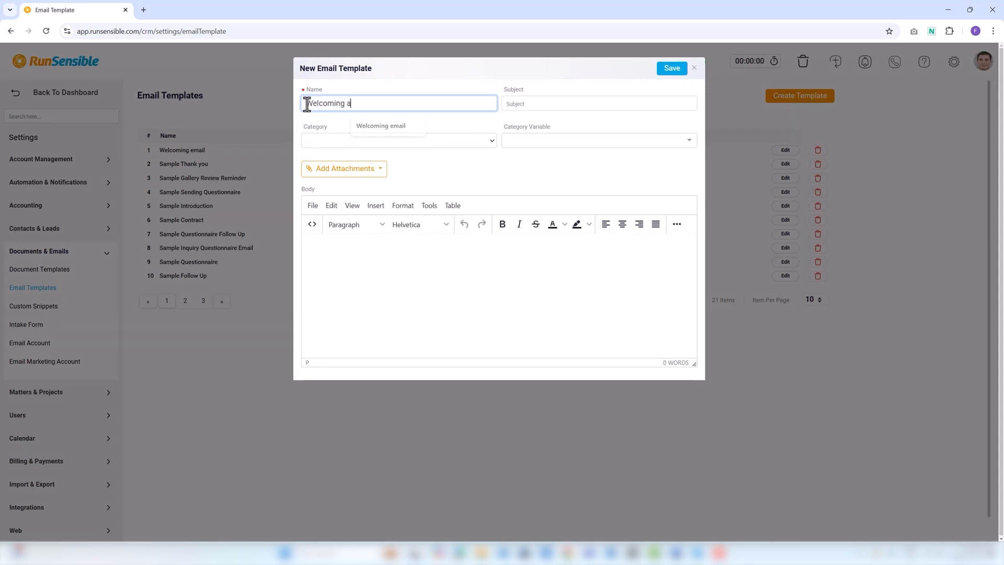
type("nd Invitation Email")
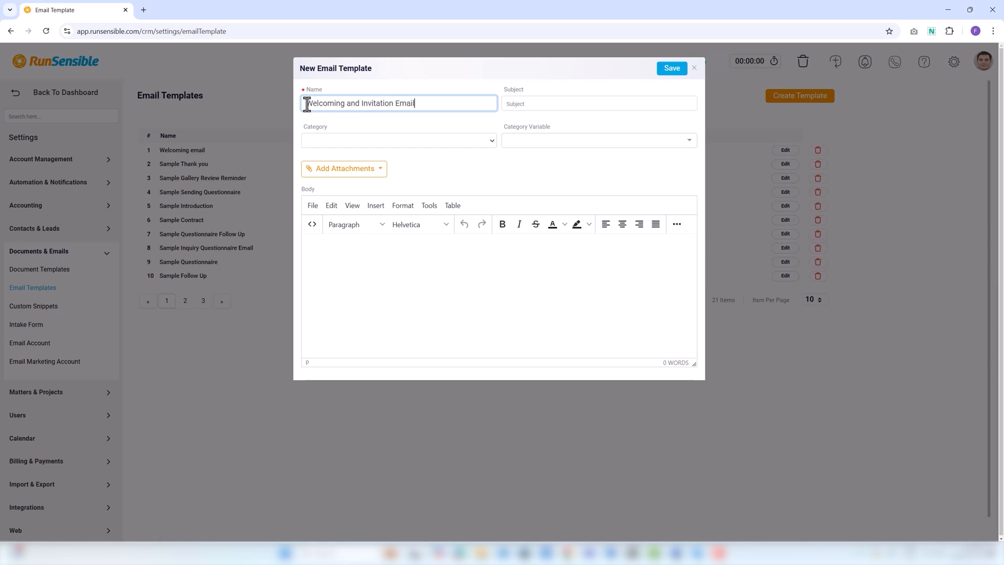
Give it subject 'to be a part', category Lead, and insert the Email variable
left_click(523, 104)
type("to ")
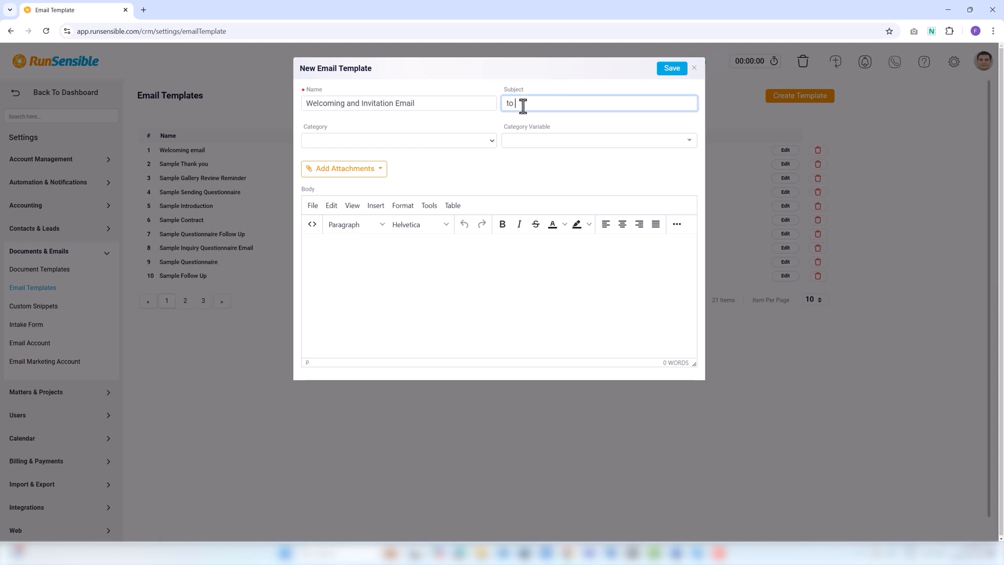
type("be a part")
left_click(432, 139)
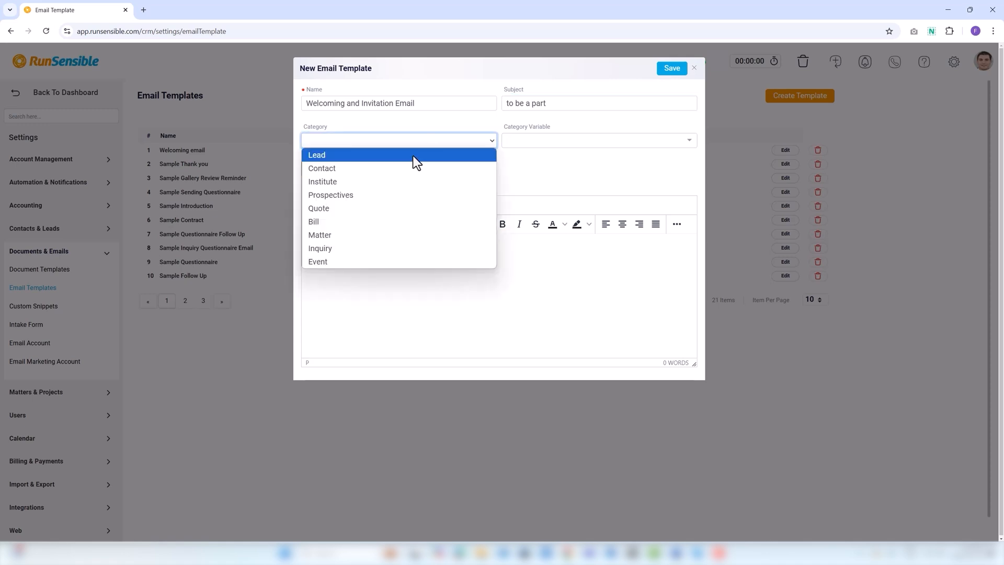
left_click(413, 155)
left_click(523, 141)
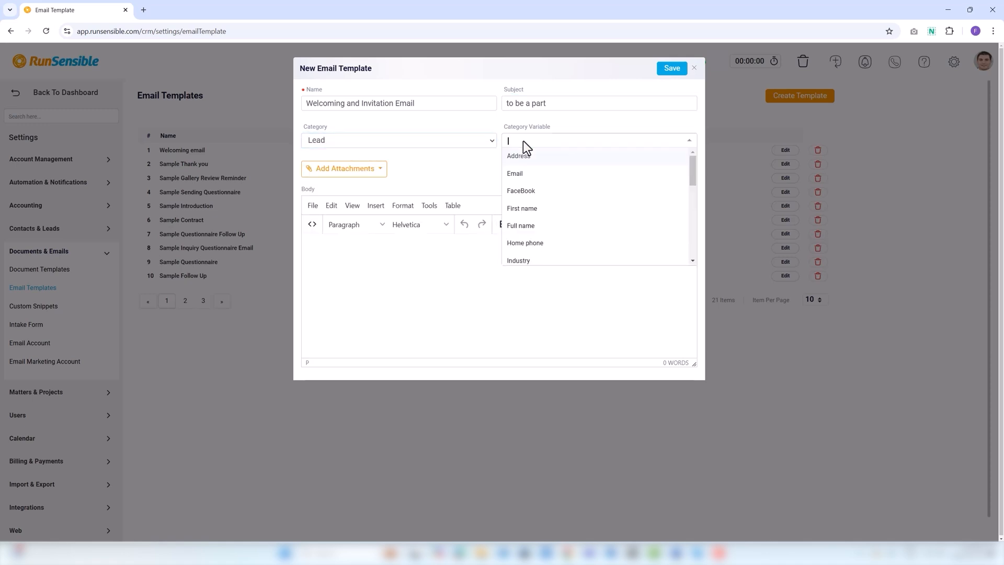
left_click(520, 174)
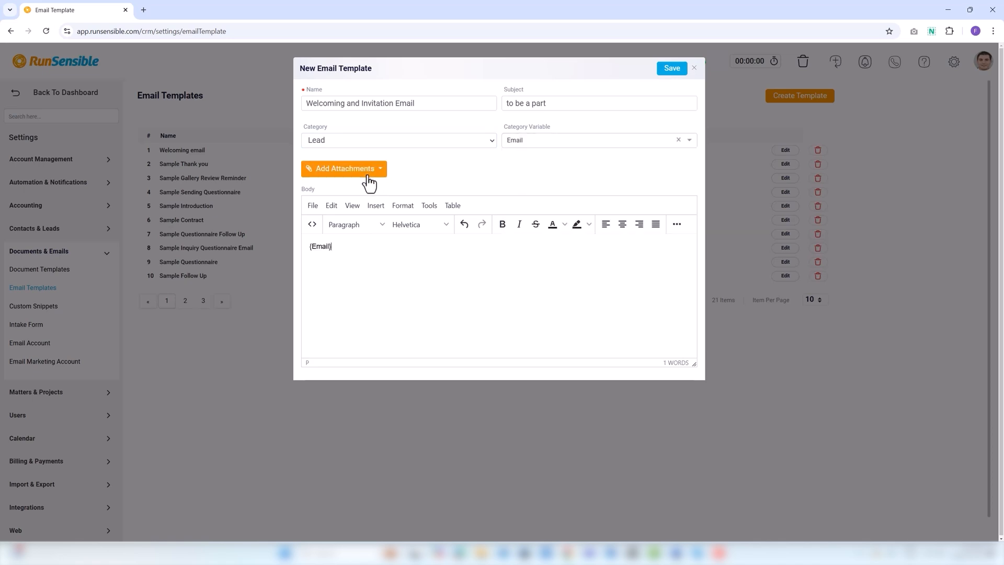
Replace the {Email} placeholder with 'Account Mamnger', prefix the body with 'Hi', and save
left_click_drag(341, 247, 293, 250)
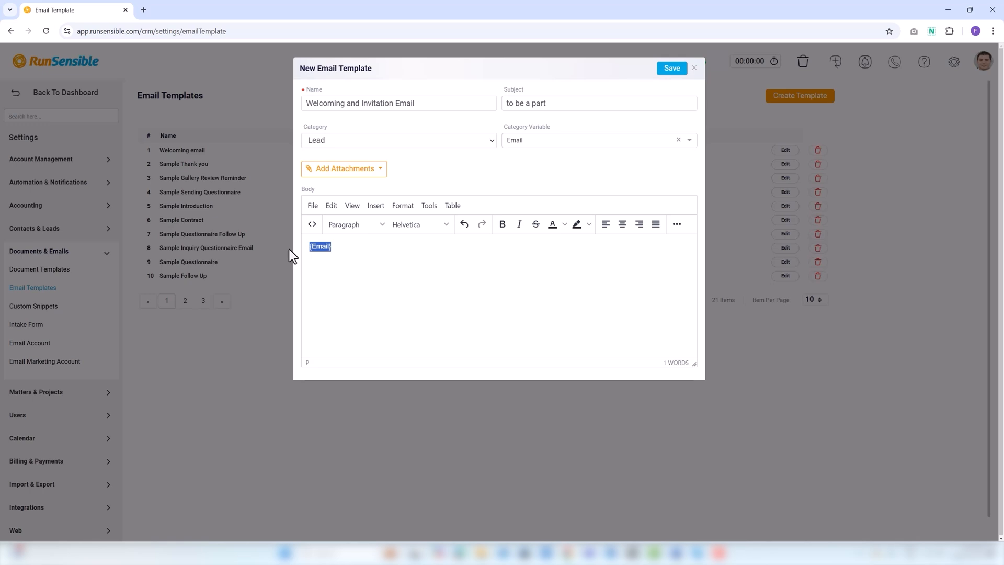
key("BackSpace")
type("Account Mamnger")
left_click(308, 246)
type("Hi")
left_click(673, 72)
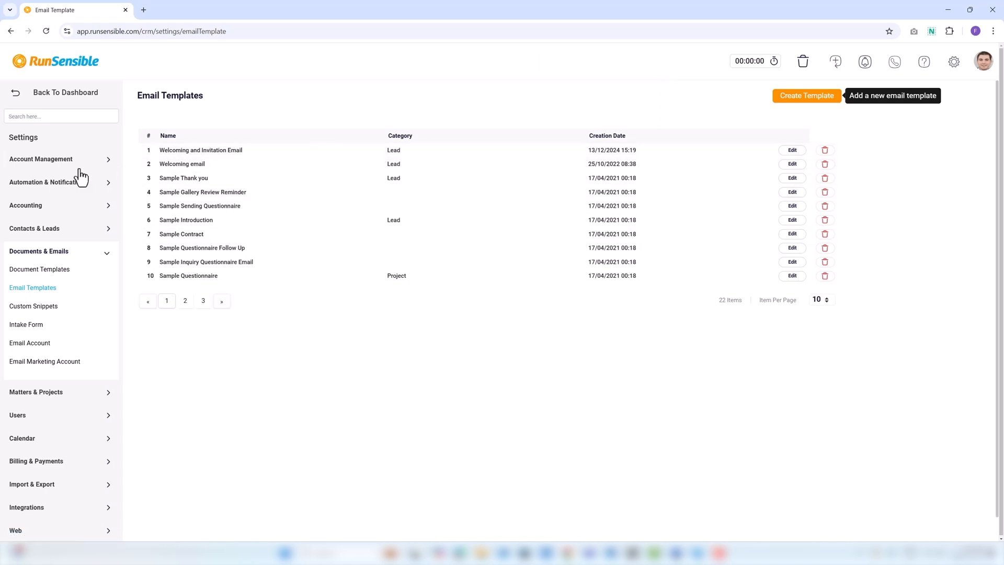
Open Account Management's Personal Profile signatures and start a new signature
left_click(38, 142)
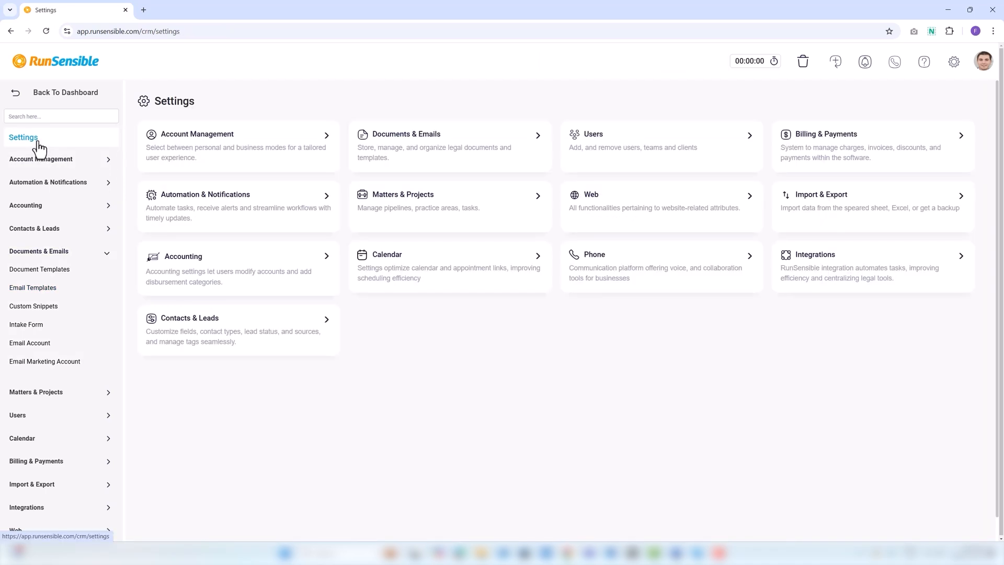
left_click(37, 159)
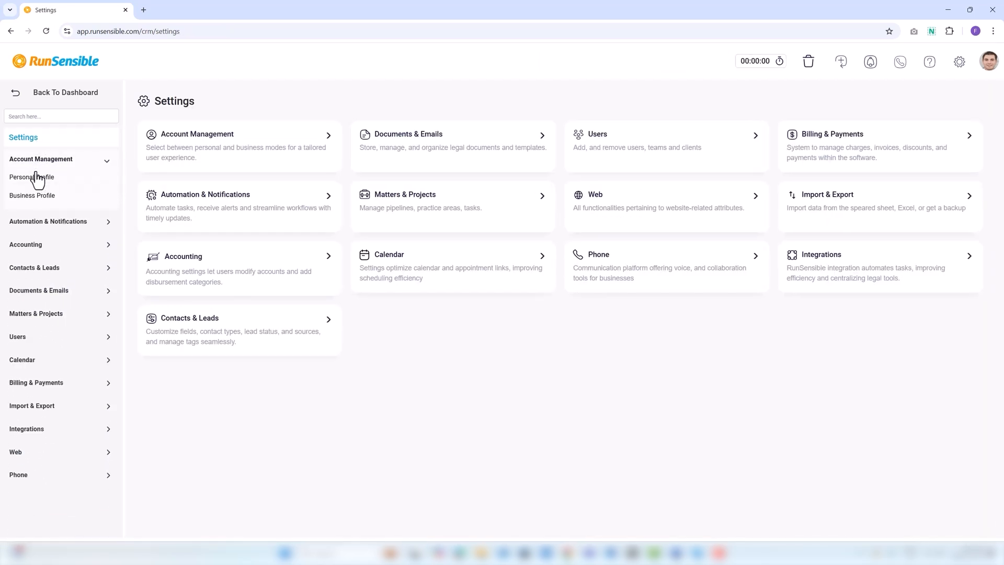
left_click(37, 181)
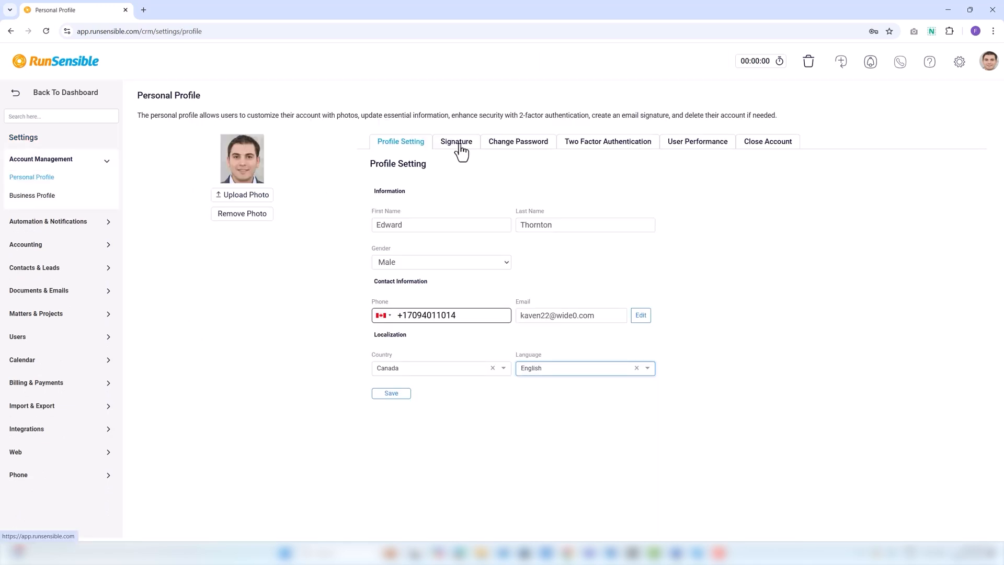
left_click(461, 148)
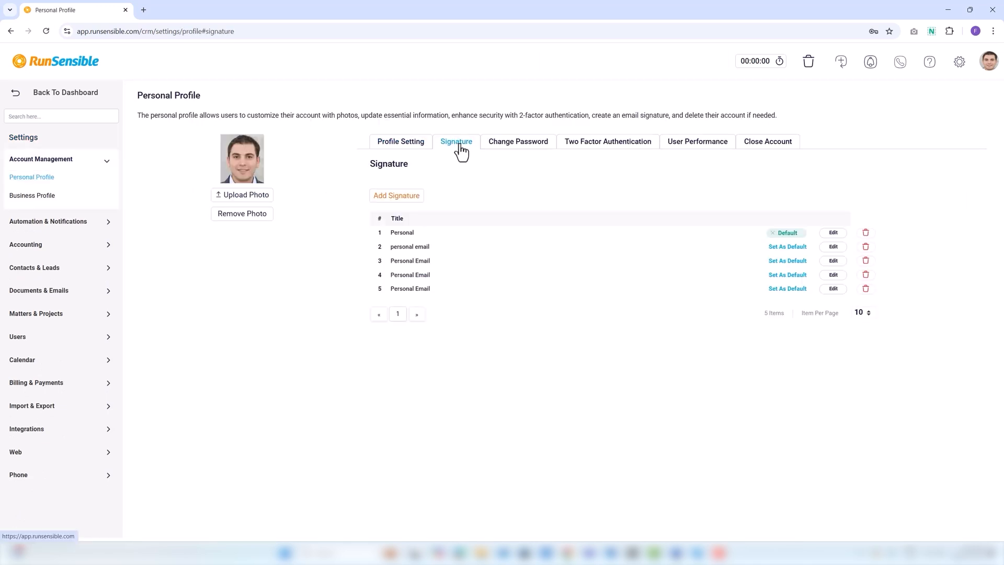
left_click(394, 200)
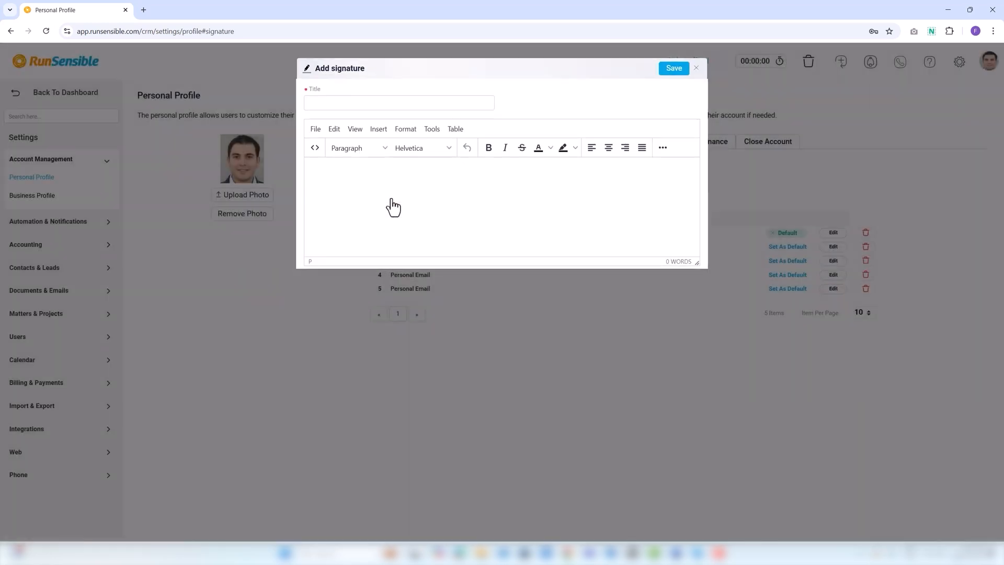
Title the signature 'My persoanl', enter the user's name and e-mail line, and save
left_click(341, 104)
type("My persoanl")
left_click(331, 180)
type("Edward Thornhill")
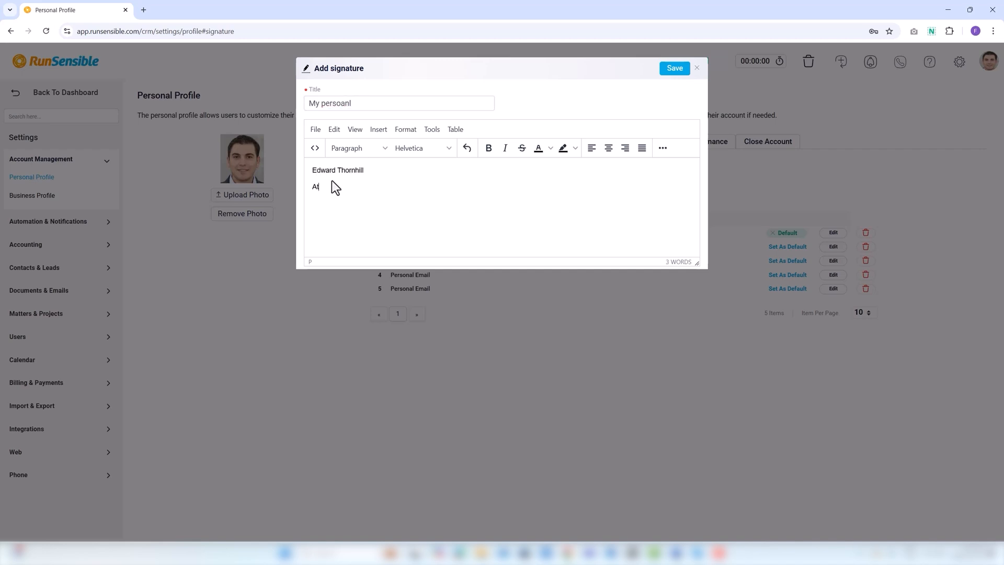
key("Return")
left_click(675, 68)
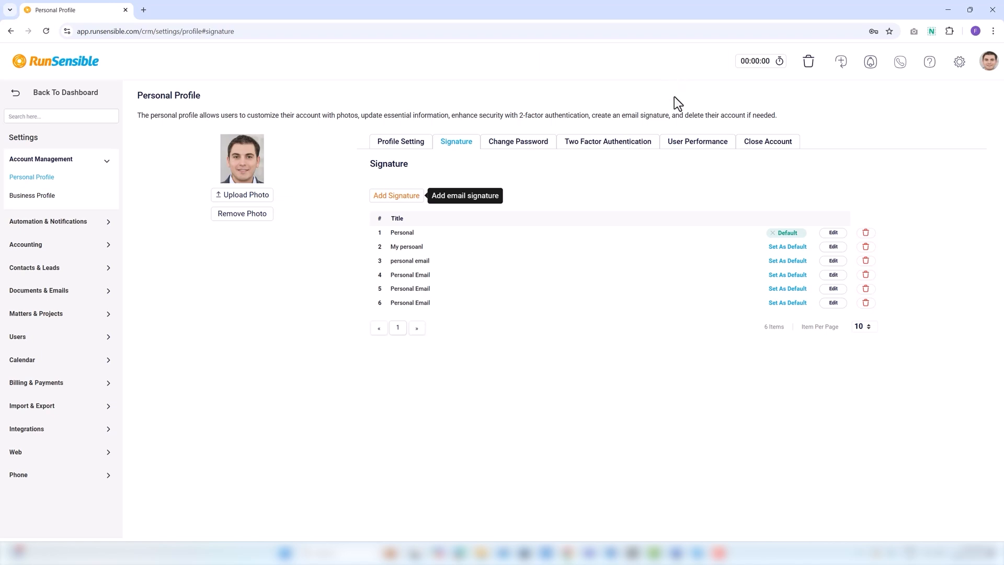
Open the lead's record from the Leads list, start an email, and close it unsent
left_click(47, 100)
left_click(32, 131)
left_click(164, 135)
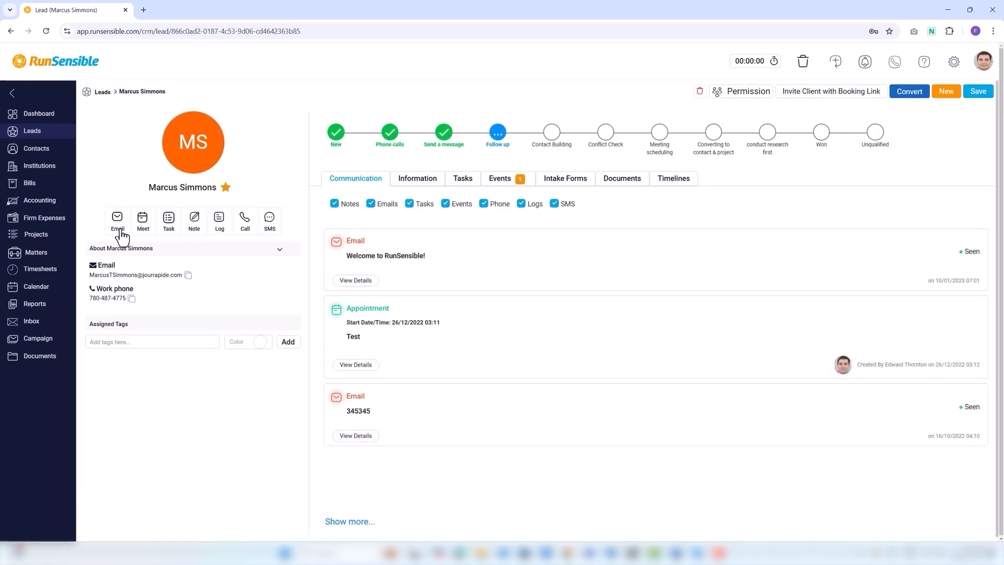
left_click(118, 220)
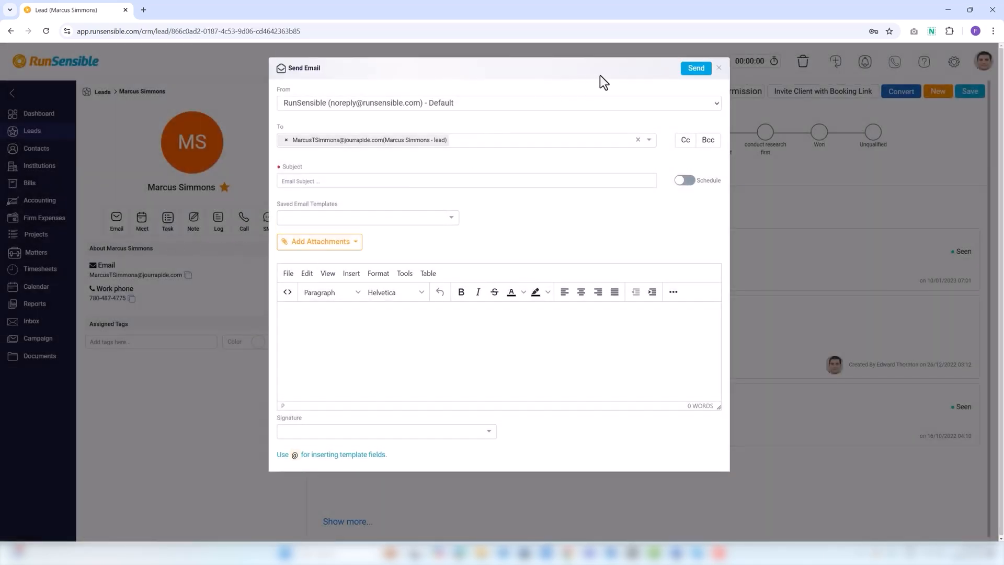
left_click(696, 68)
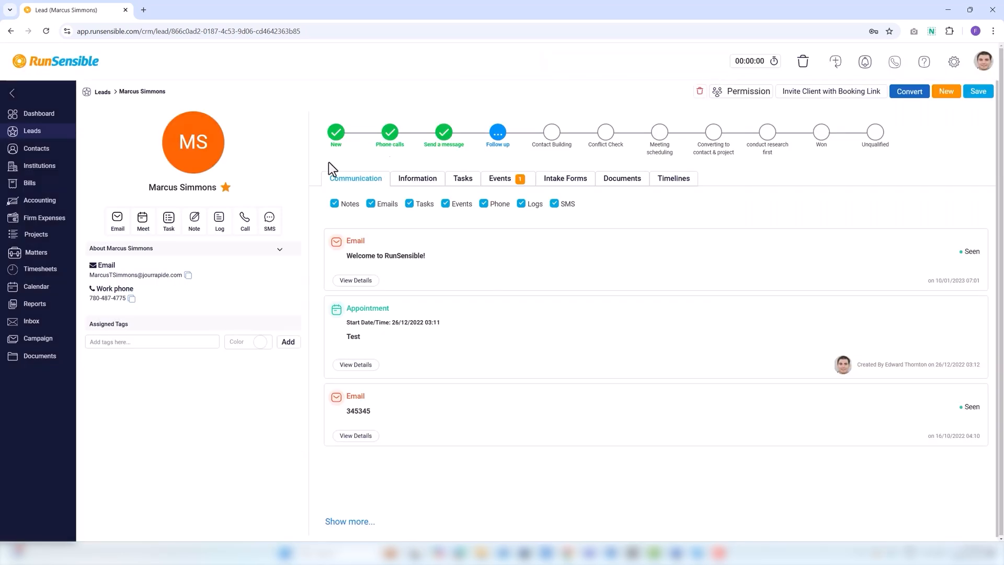
Start a meeting titled 'Demo with Digital Markets Lead Generation' on the Interview calendar
left_click(143, 223)
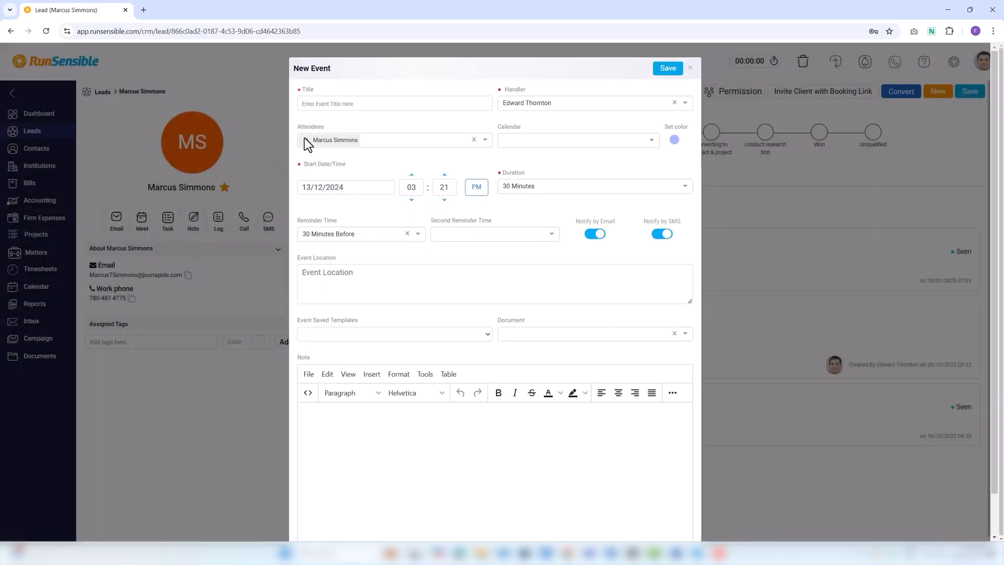
left_click(305, 107)
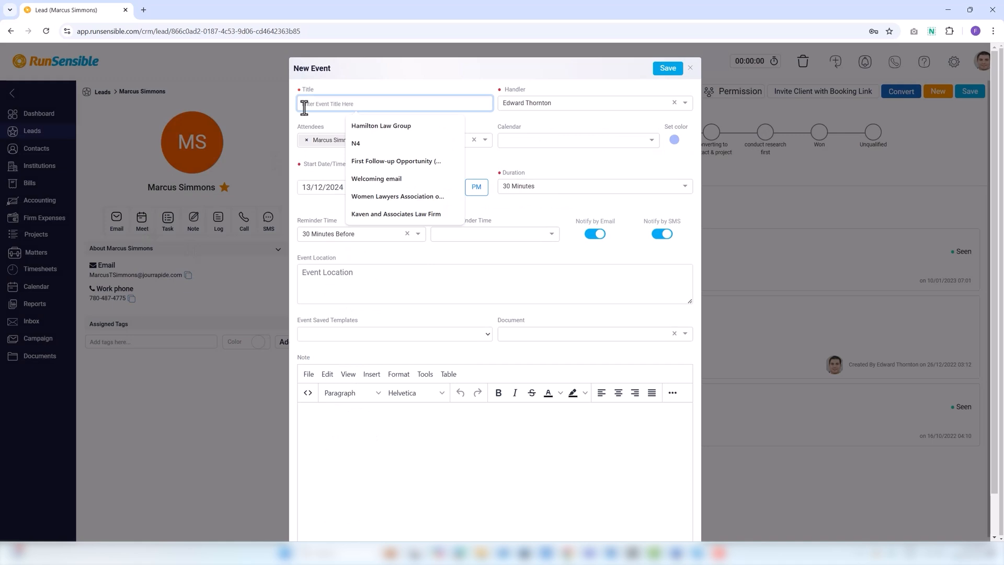
type("Demo with Digital Markets Lead Generation")
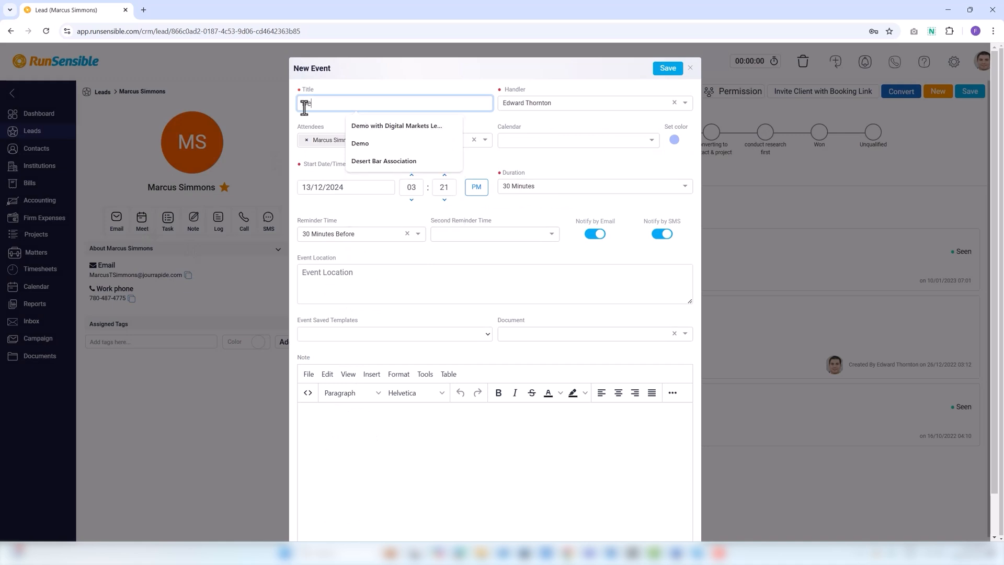
left_click(388, 126)
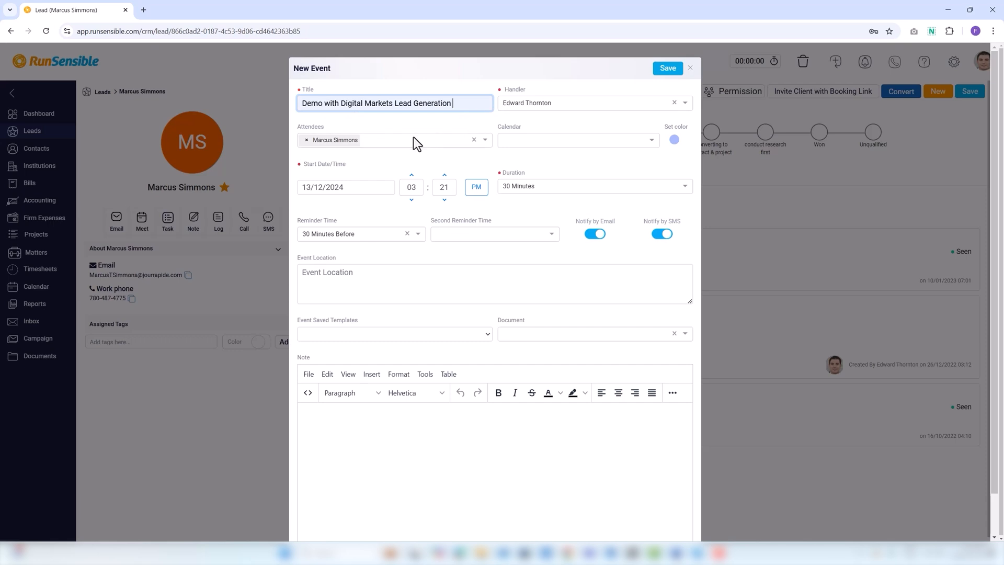
left_click(388, 142)
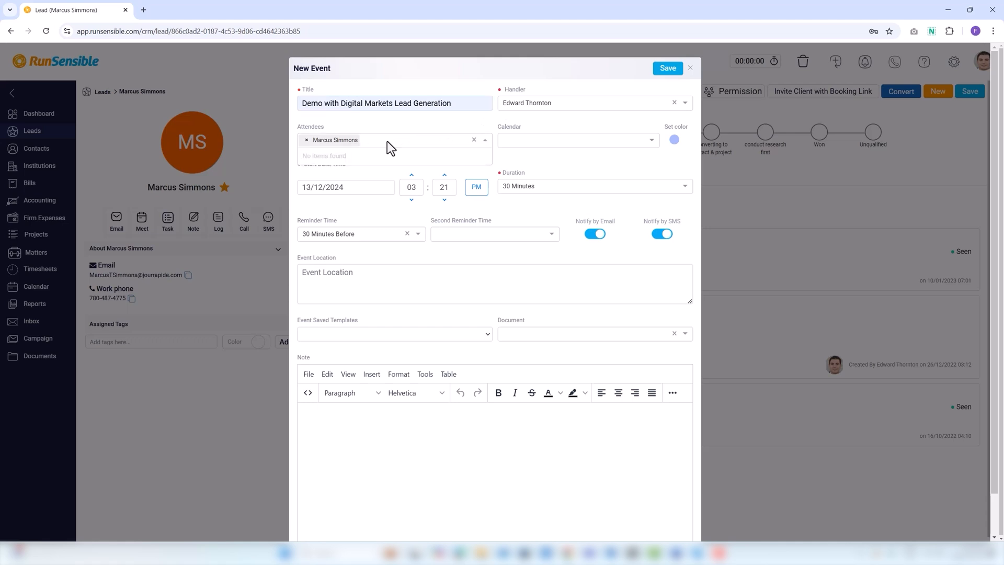
left_click(507, 146)
left_click(511, 193)
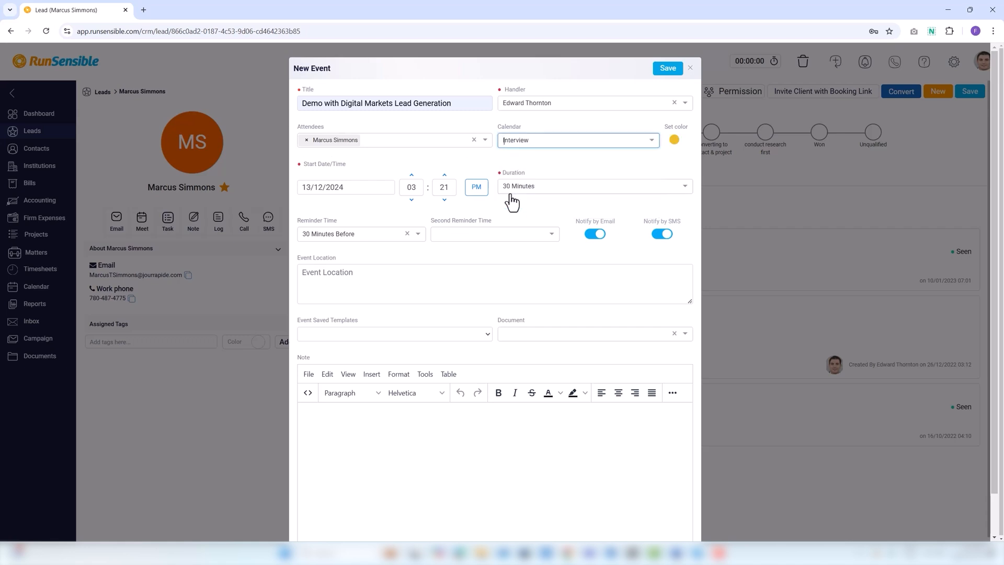
Set it for 2/12/2024 09:21 AM, 1 Hour long, second reminder 1 Hours 15 Minutes Before
left_click(341, 188)
left_click(308, 259)
left_click(410, 187)
type("9")
left_click(472, 194)
left_click(536, 187)
left_click(525, 239)
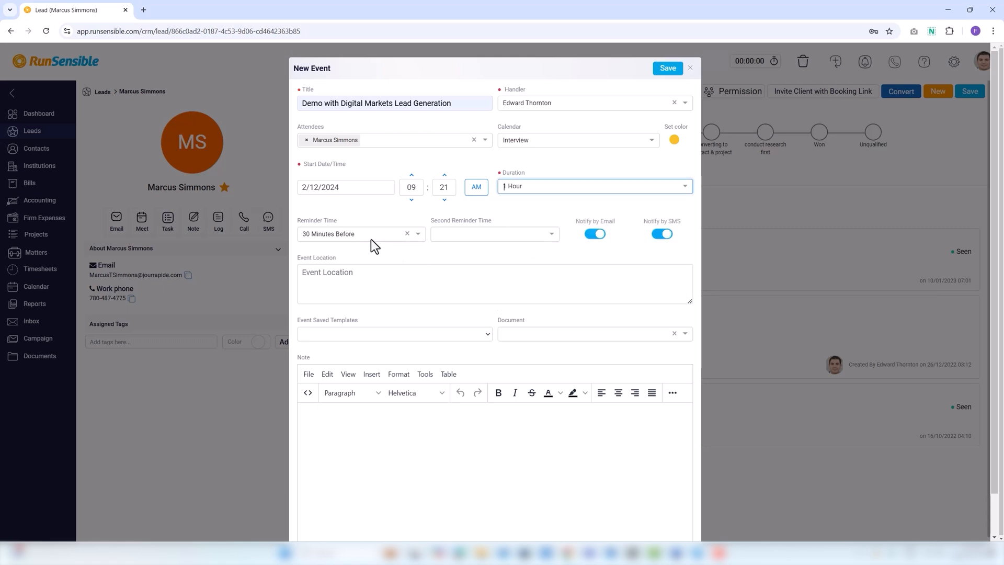
left_click(444, 244)
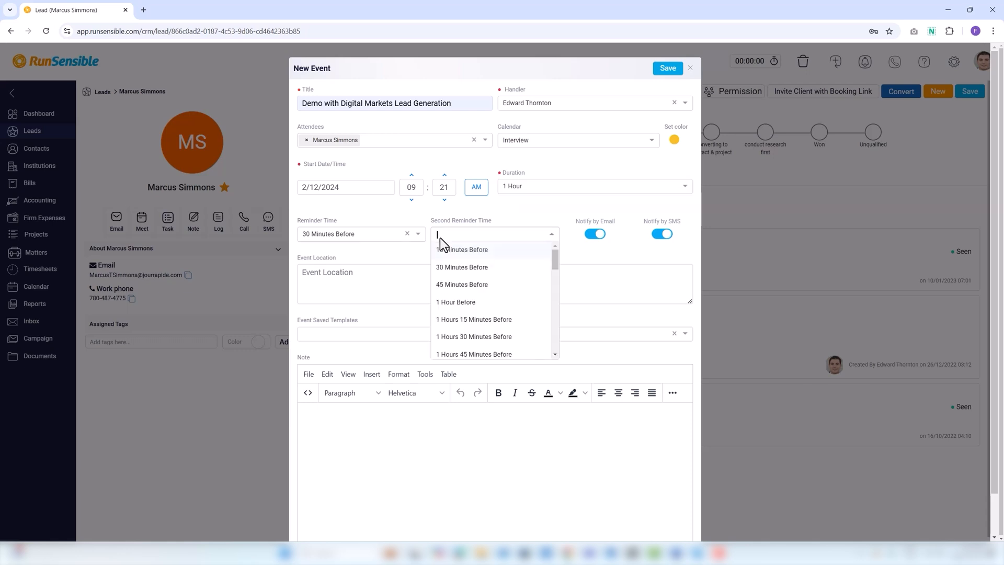
left_click(445, 320)
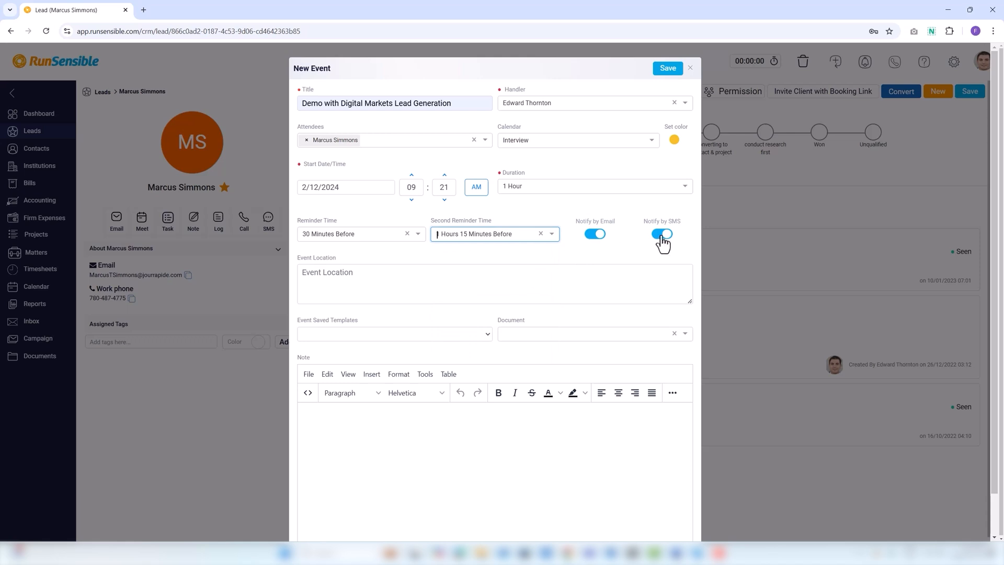
Enter Toronto as the event location
left_click(300, 273)
type("Toronto")
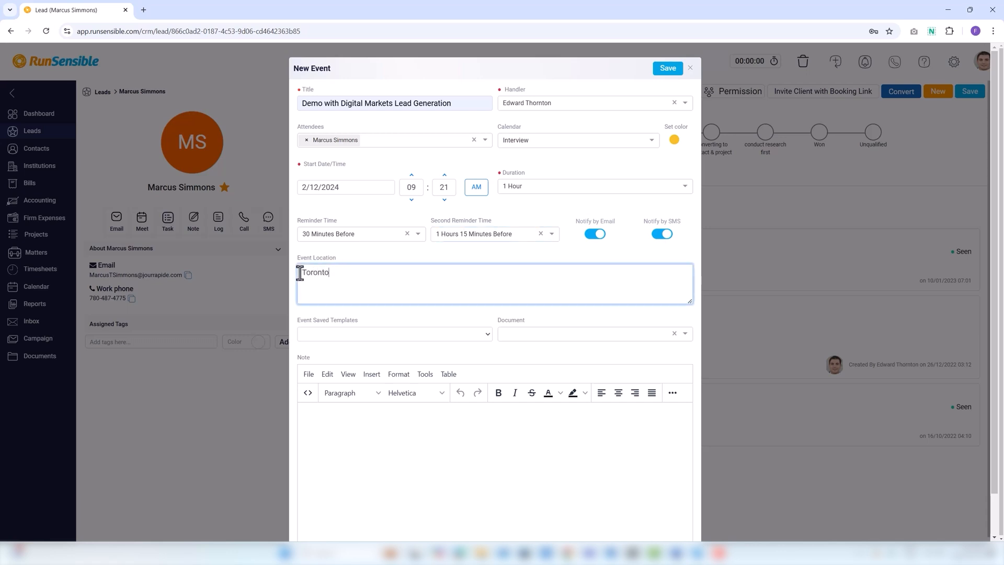
left_click(313, 341)
Attach Trademark Assignment, remove the {Contract Link} placeholder, and save despite the past-date warning
left_click(526, 335)
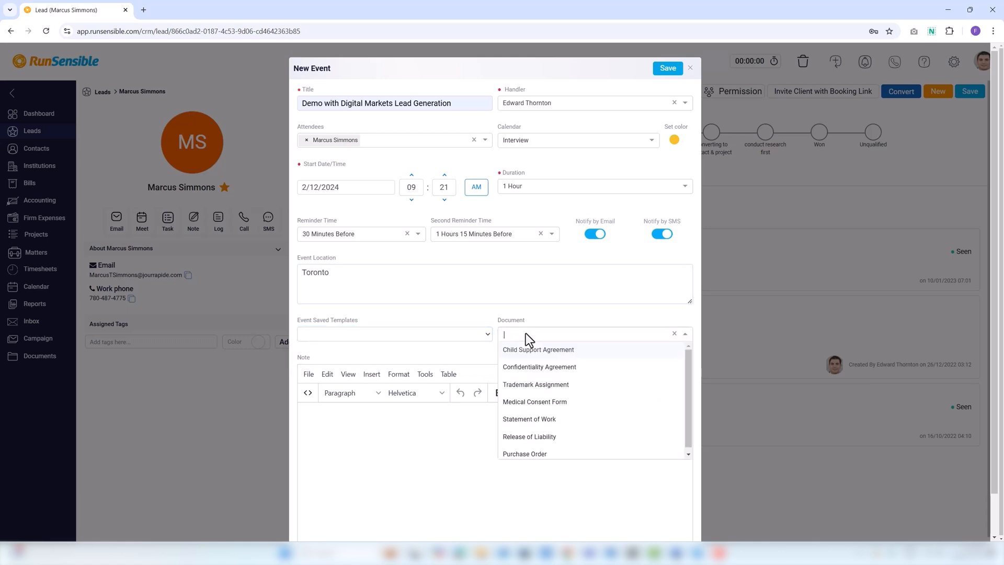
left_click(529, 382)
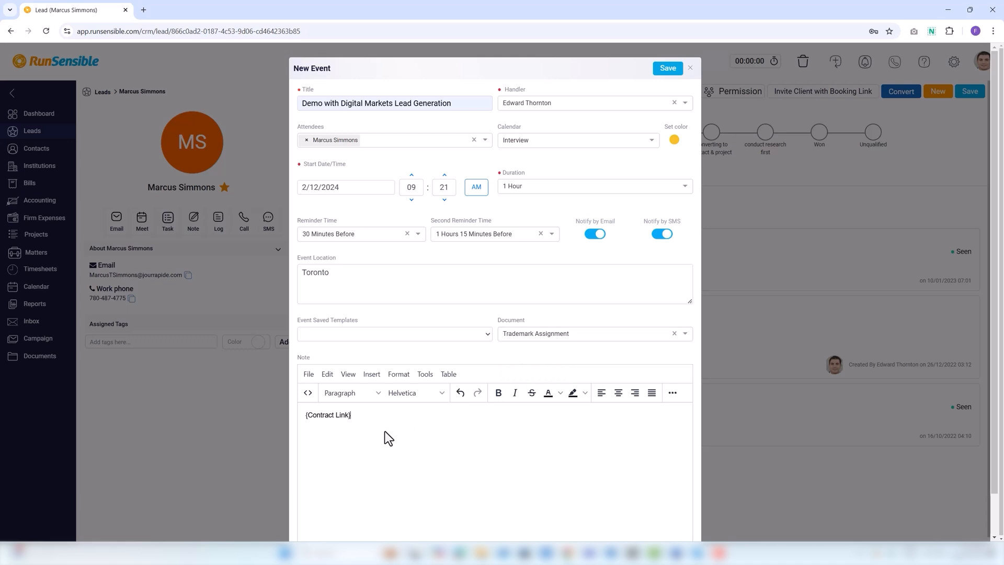
left_click_drag(367, 416, 287, 416)
key("BackSpace")
left_click(668, 69)
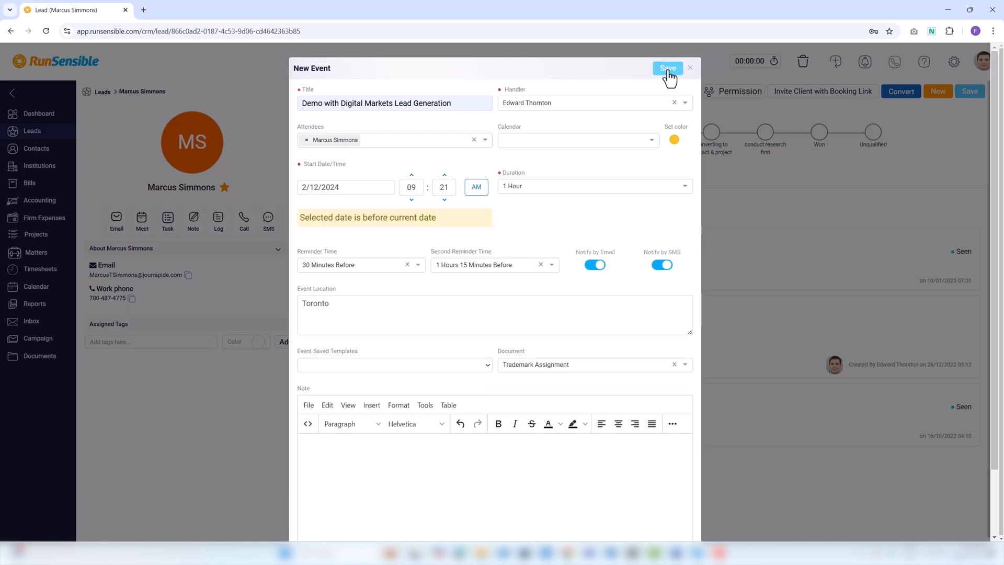
left_click(668, 69)
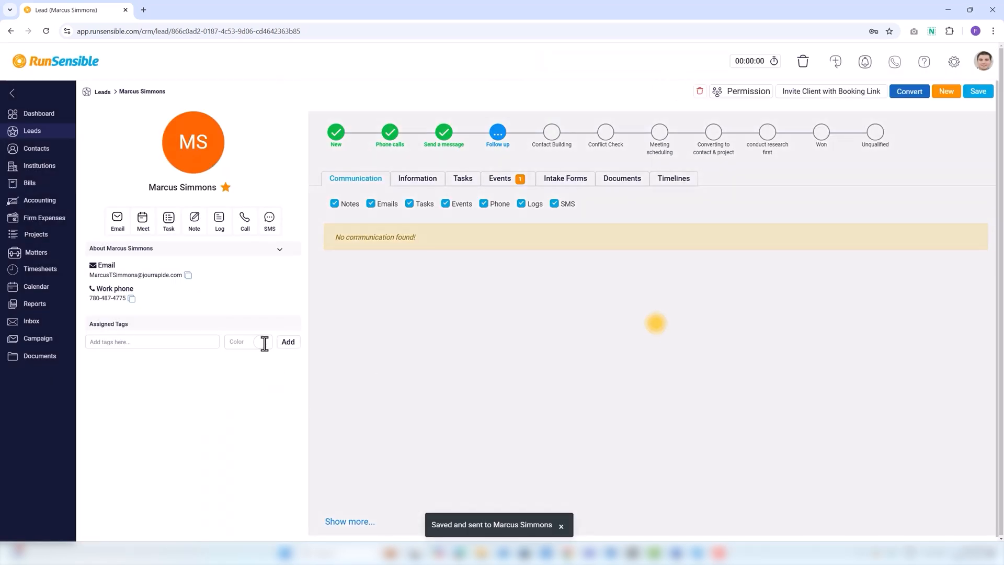
Start a new task titled 'do some researches and find case laws'
left_click(168, 218)
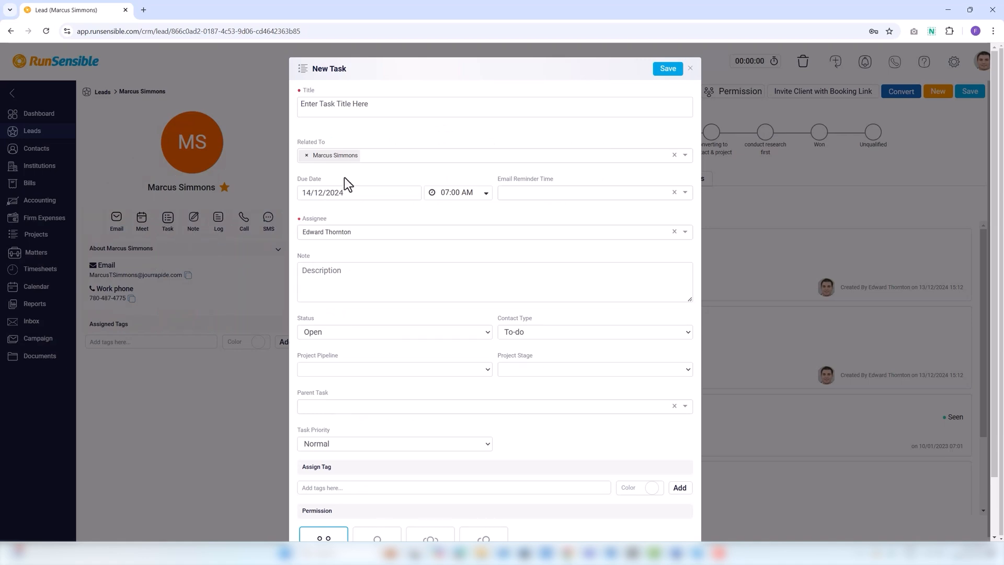
type("do some researches and find case laws")
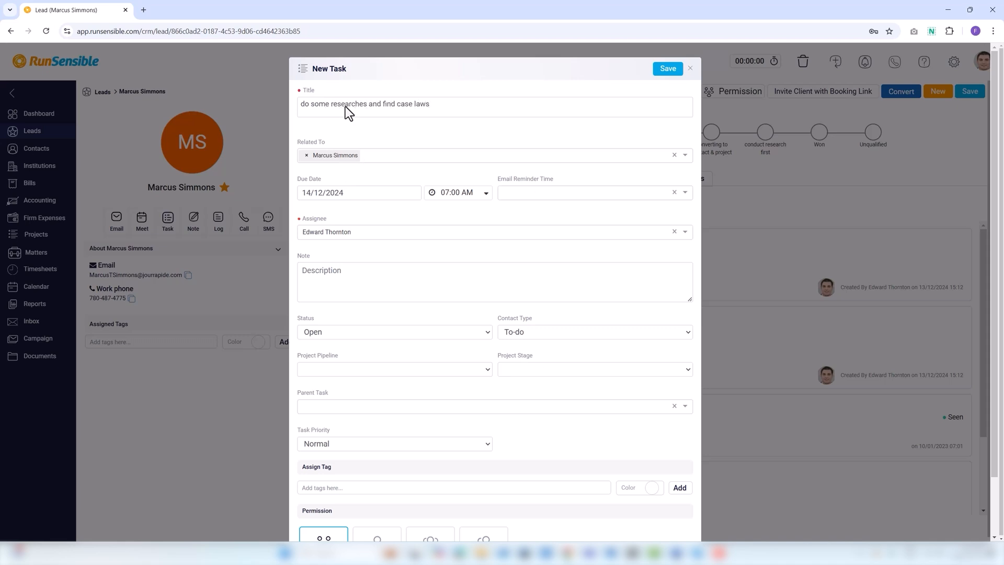
left_click(368, 156)
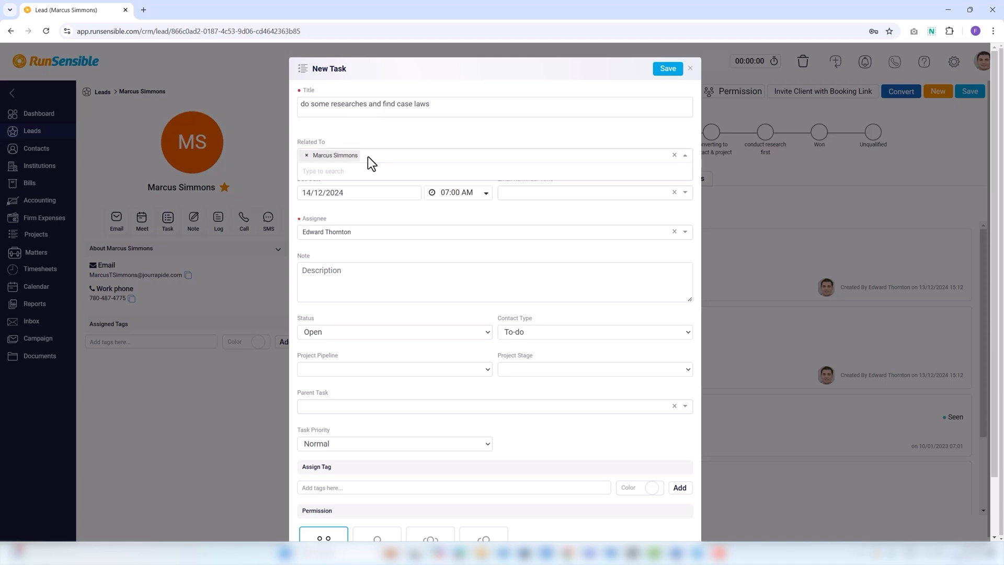
left_click(347, 159)
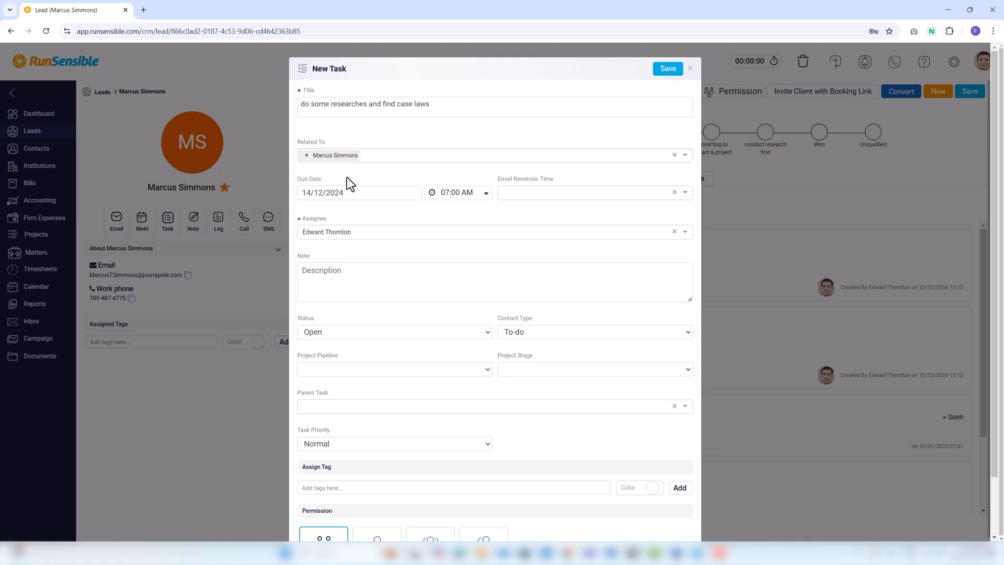
Set it due 25/12/2025 at 06:45 AM with a 45 Minutes Before reminder, keeping the assignee
left_click(348, 193)
left_click(392, 212)
left_click(382, 361)
left_click(360, 299)
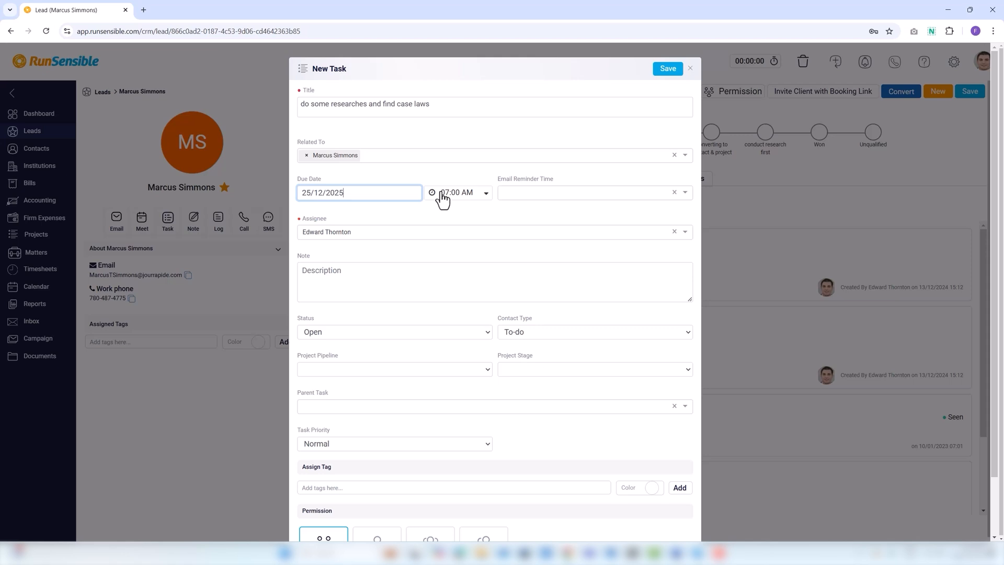
left_click(443, 193)
left_click(447, 299)
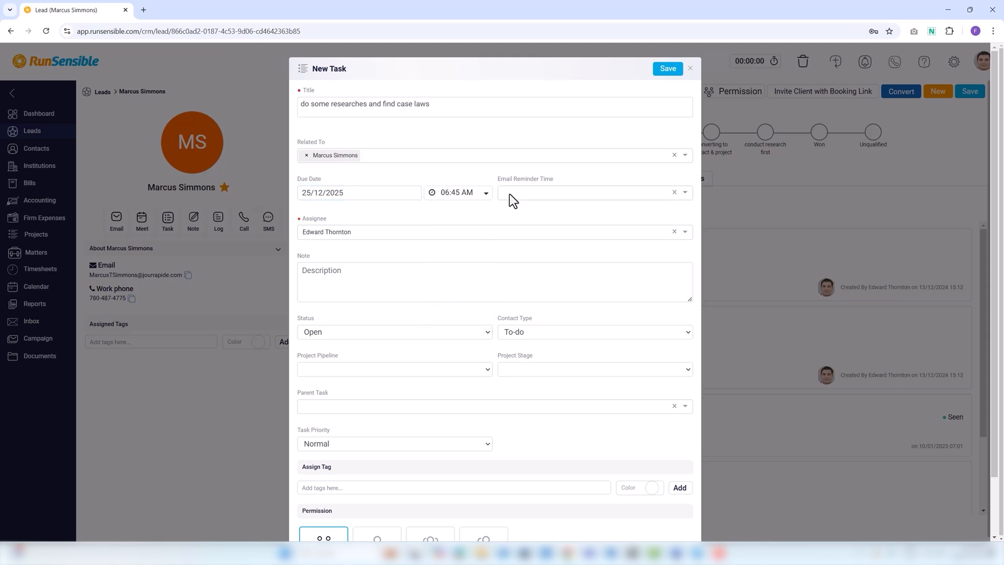
left_click(510, 193)
left_click(507, 243)
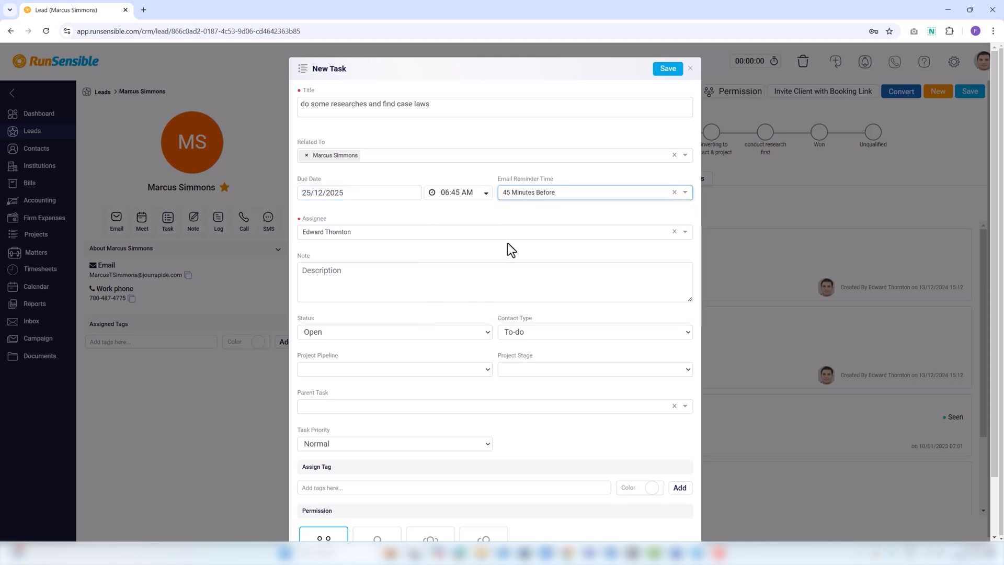
left_click(409, 231)
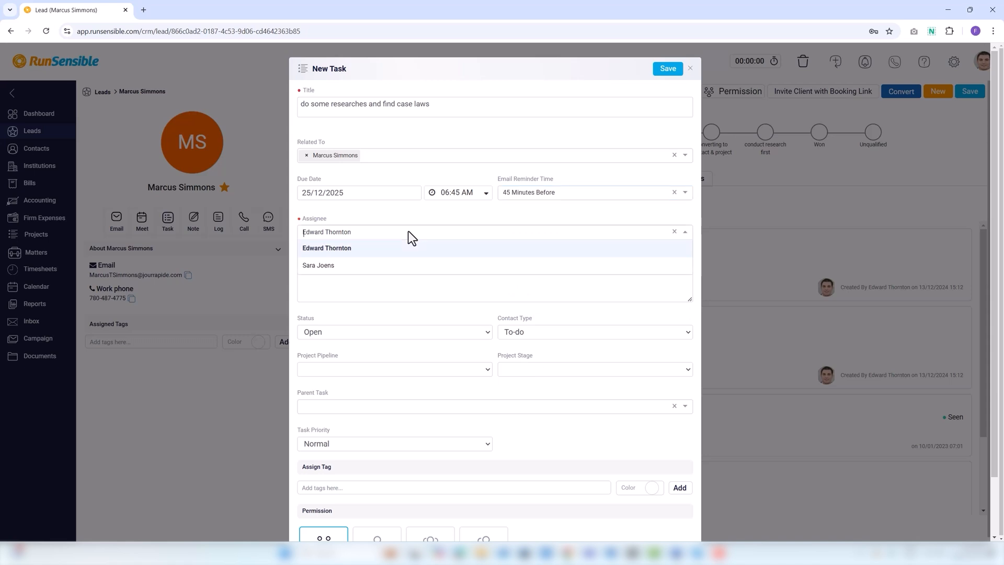
left_click(379, 249)
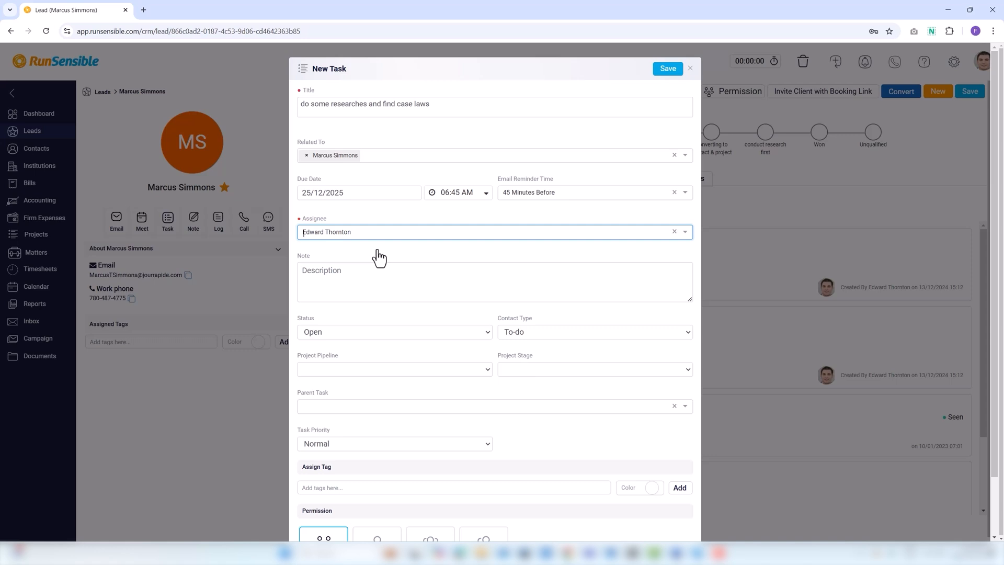
Add the note 'urgent' and keep status Open and contact type To-do
left_click(334, 272)
type("urgent")
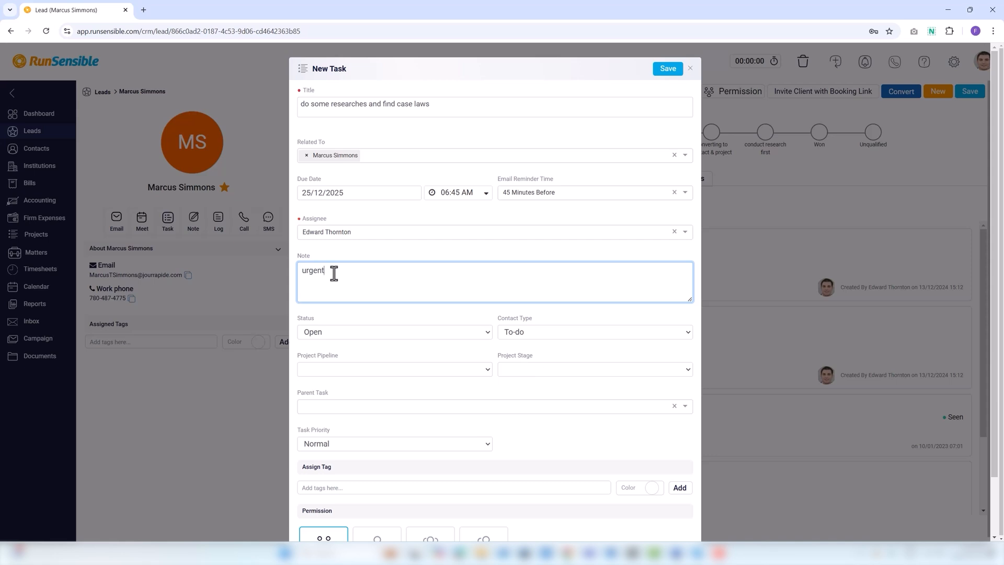
left_click(325, 337)
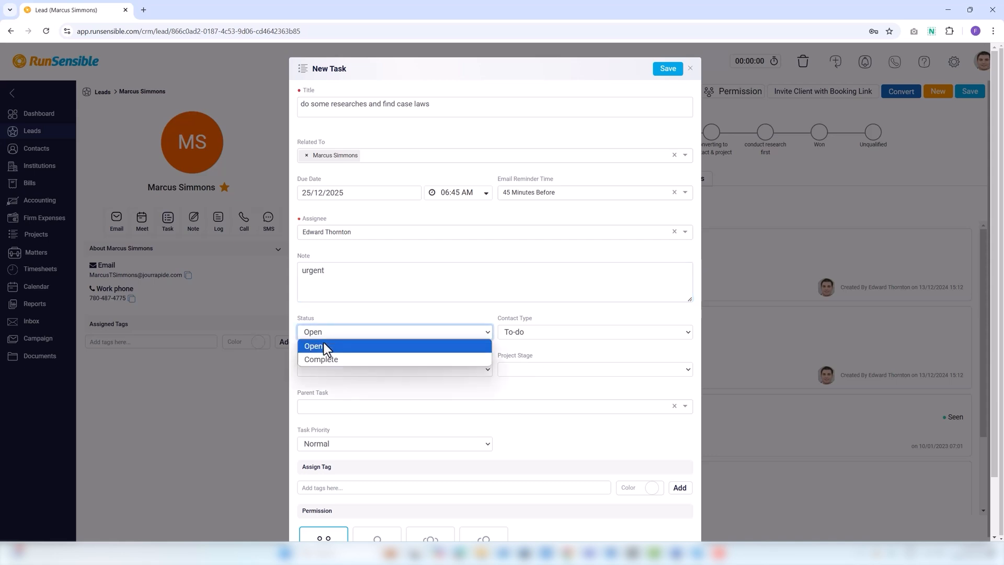
left_click(323, 346)
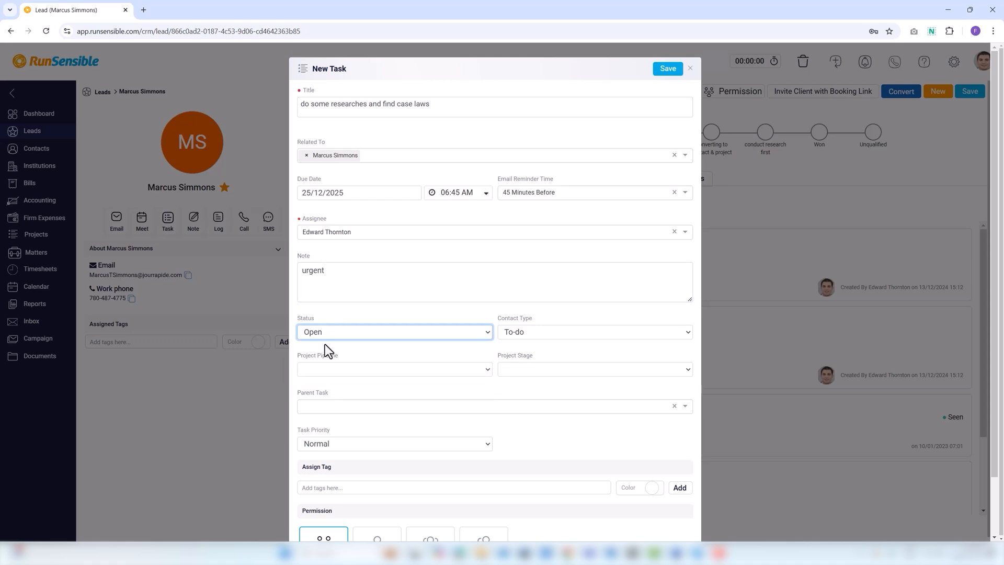
left_click(516, 341)
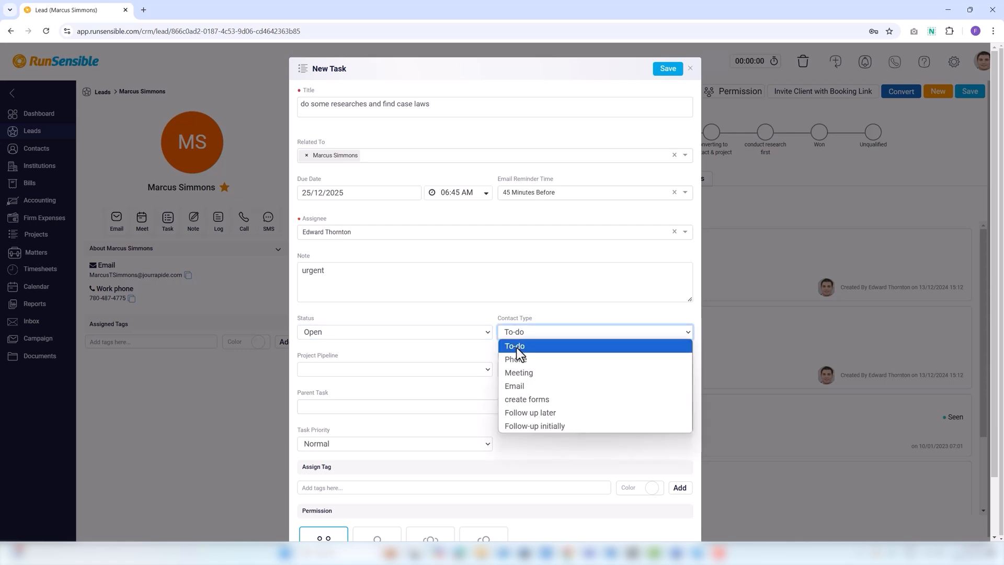
left_click(518, 349)
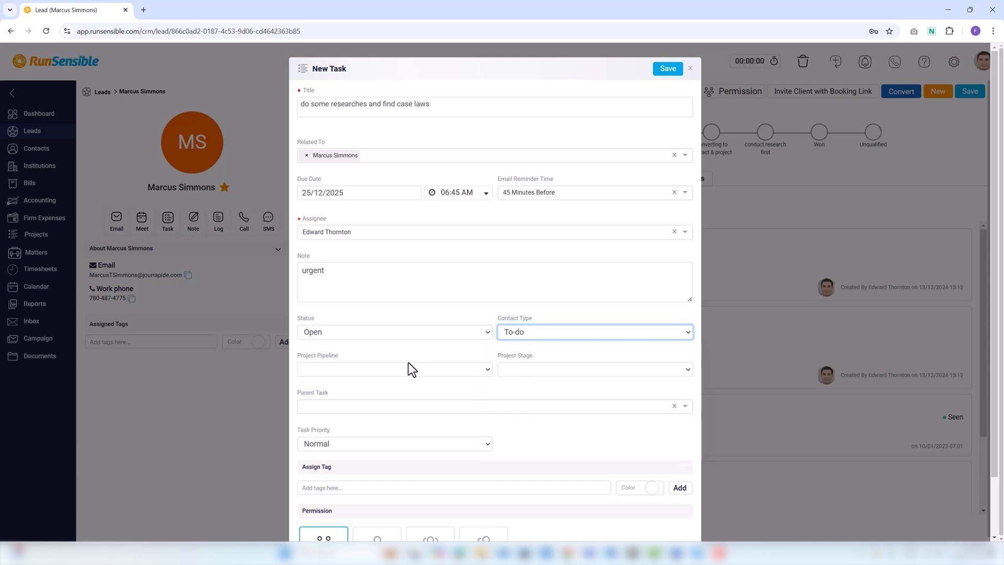
Set pipeline Preparing legal documents, stage Obtaining basic info, parent 'Follow up the initial contact', priority High
left_click(366, 369)
left_click(357, 196)
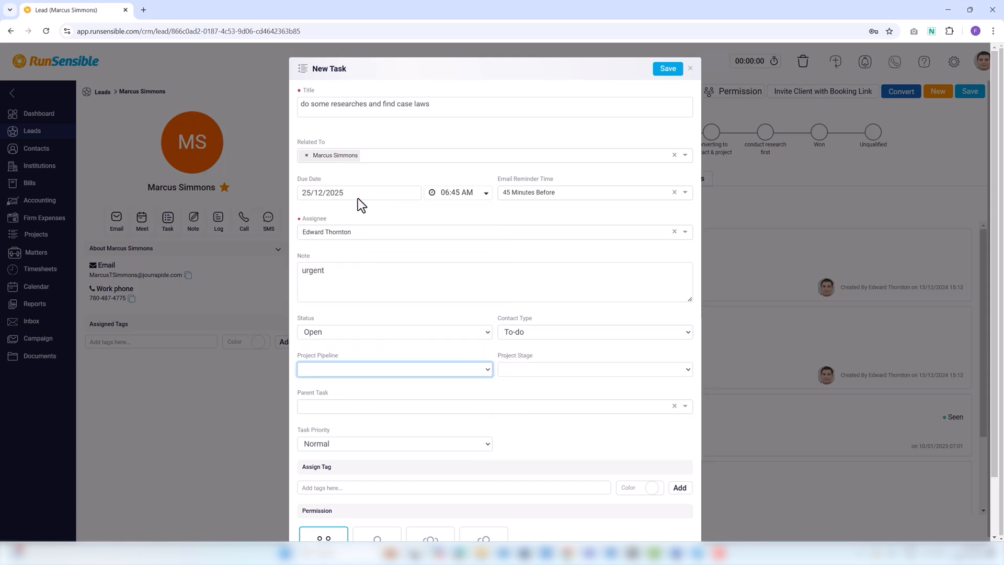
left_click(501, 372)
left_click(501, 371)
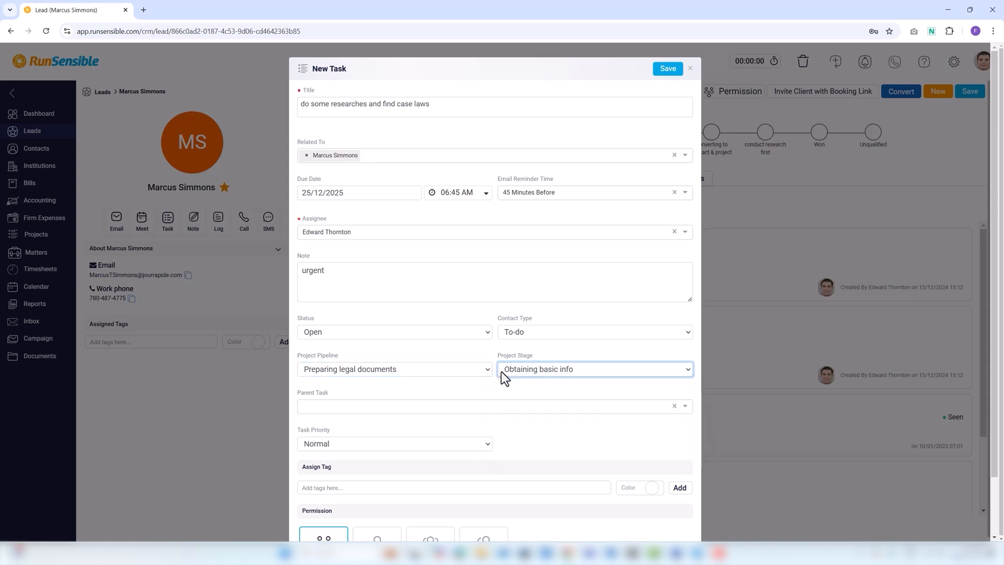
left_click(391, 409)
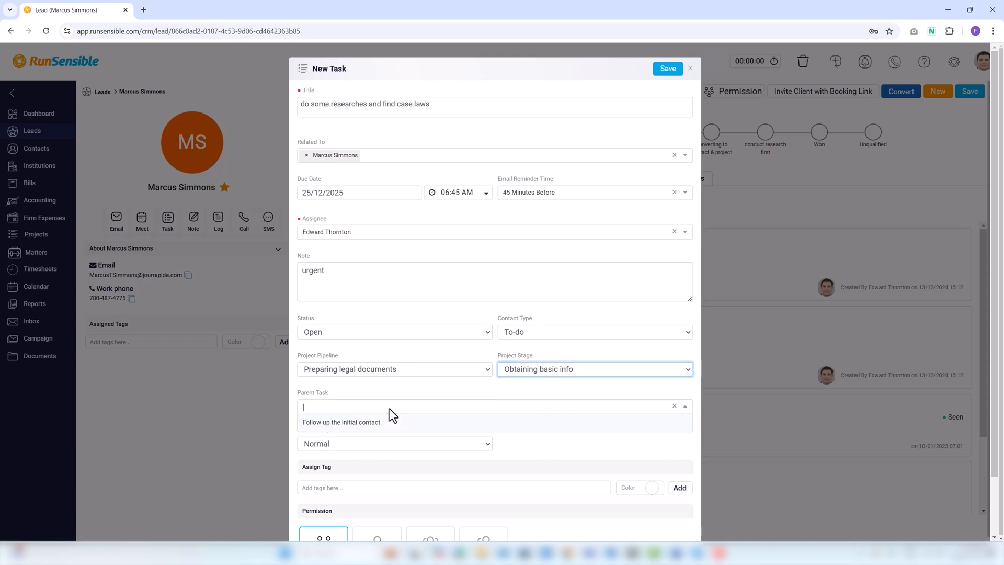
left_click(388, 430)
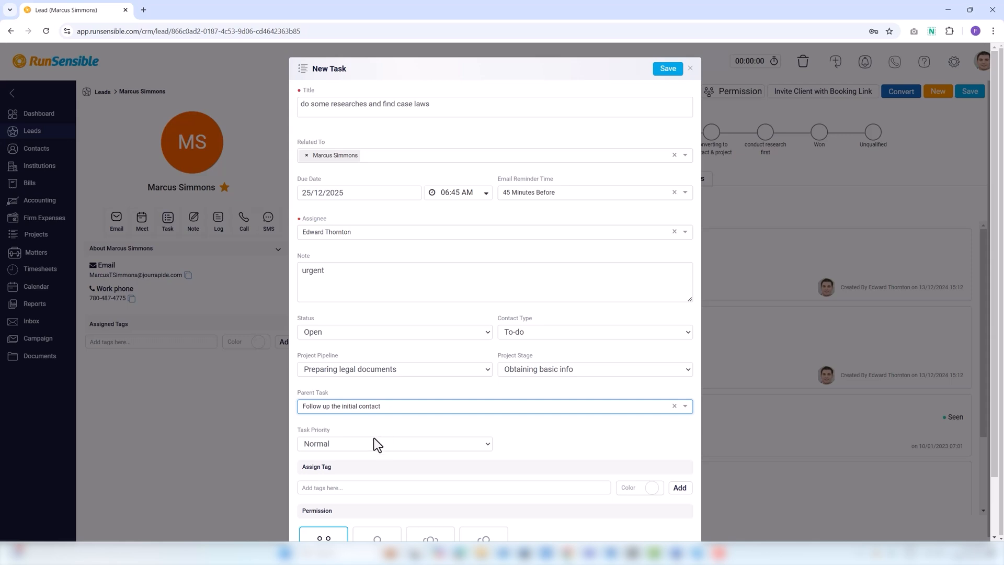
left_click(366, 444)
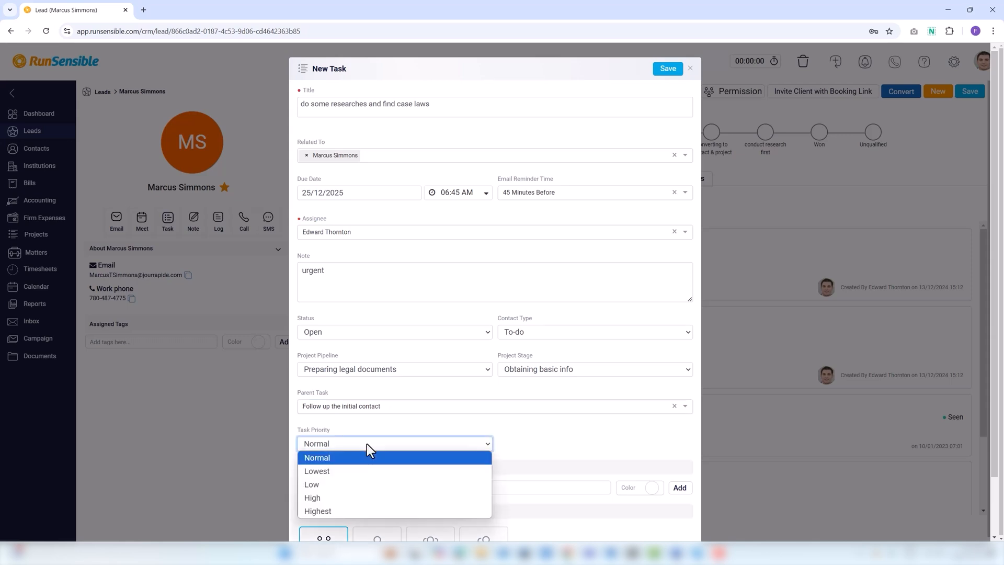
left_click(356, 498)
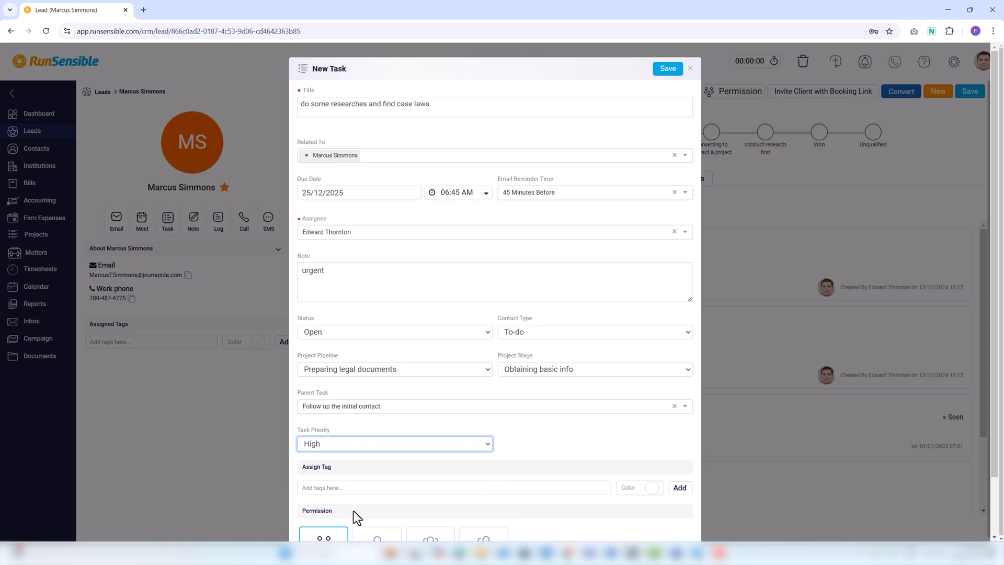
Tag the task 'Cold lead' in a dark maroon colour
left_click(349, 492)
type("Cold")
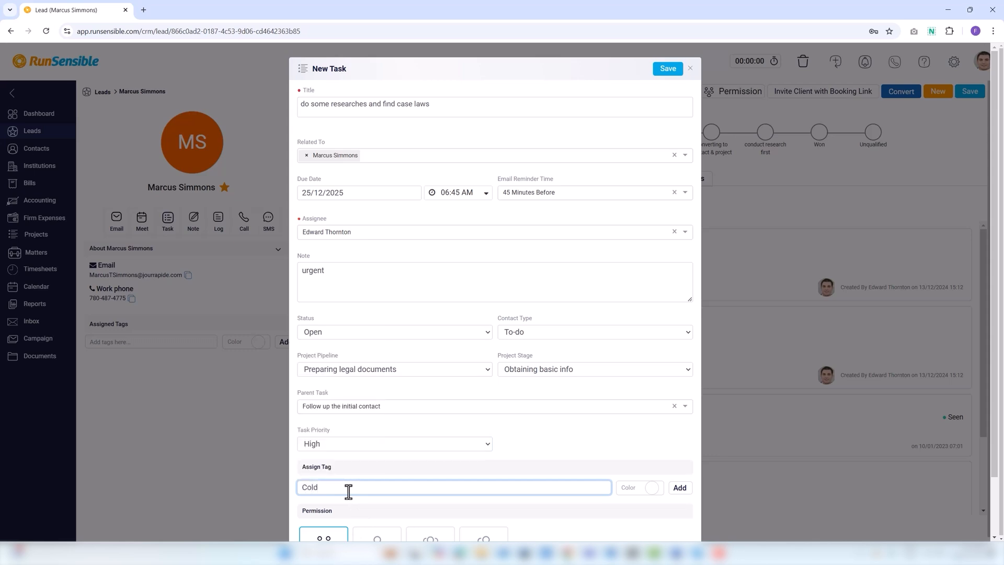
type(" lead")
left_click(653, 488)
left_click(720, 398)
left_click(622, 506)
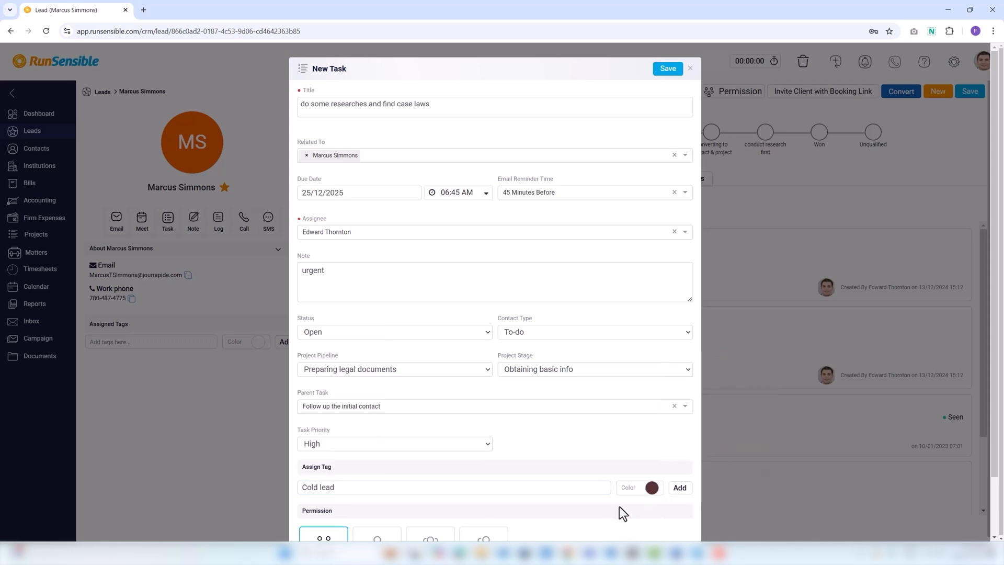
Try Handler permission, then share the task with the Juridical Advisors team
scroll(388, 490, "down", 1)
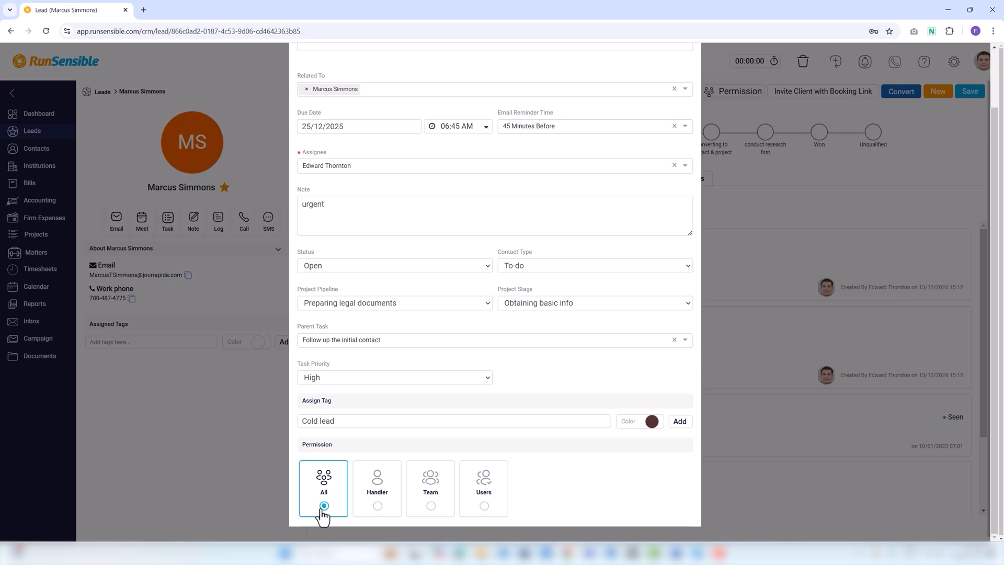
left_click(376, 506)
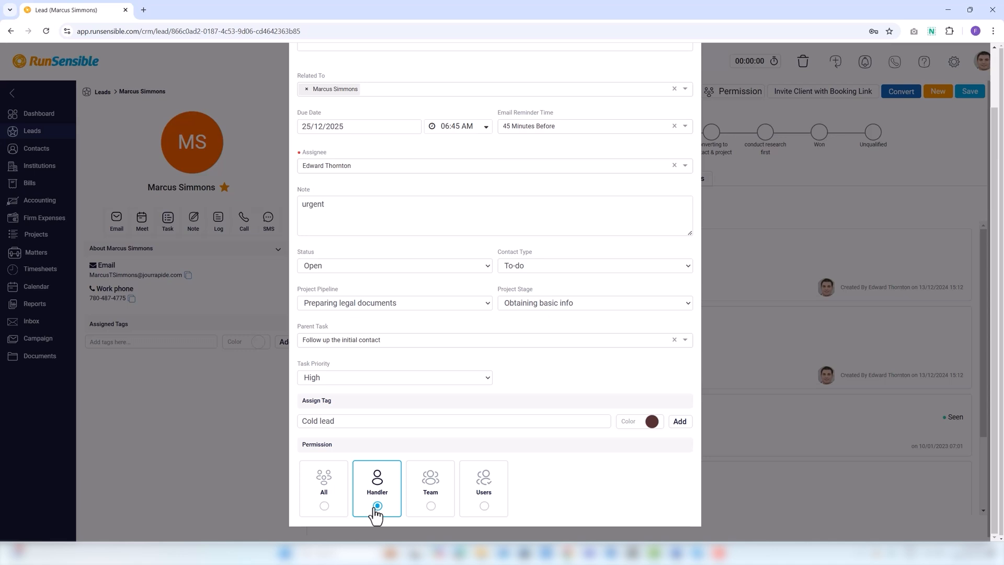
left_click(431, 506)
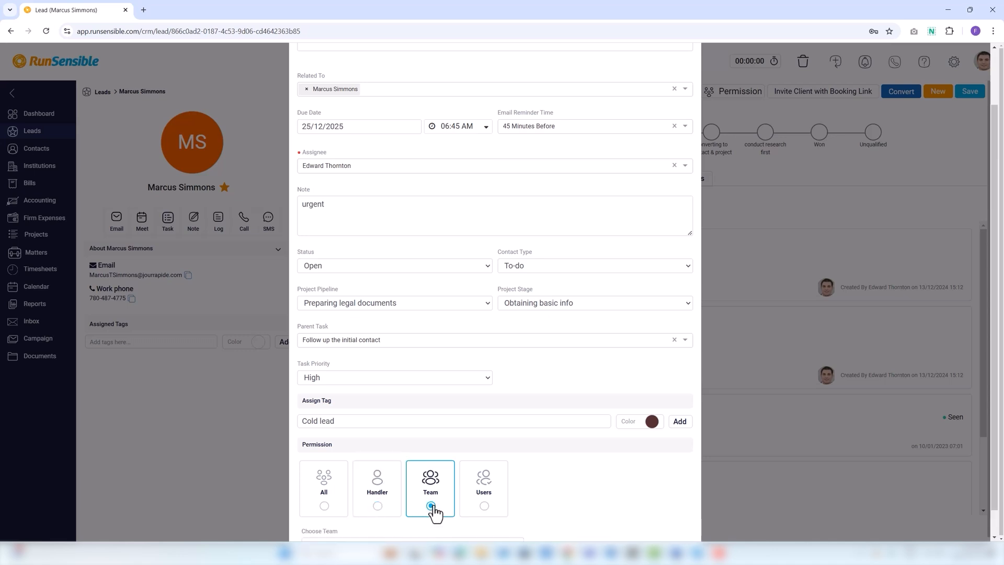
scroll(408, 515, "down", 1)
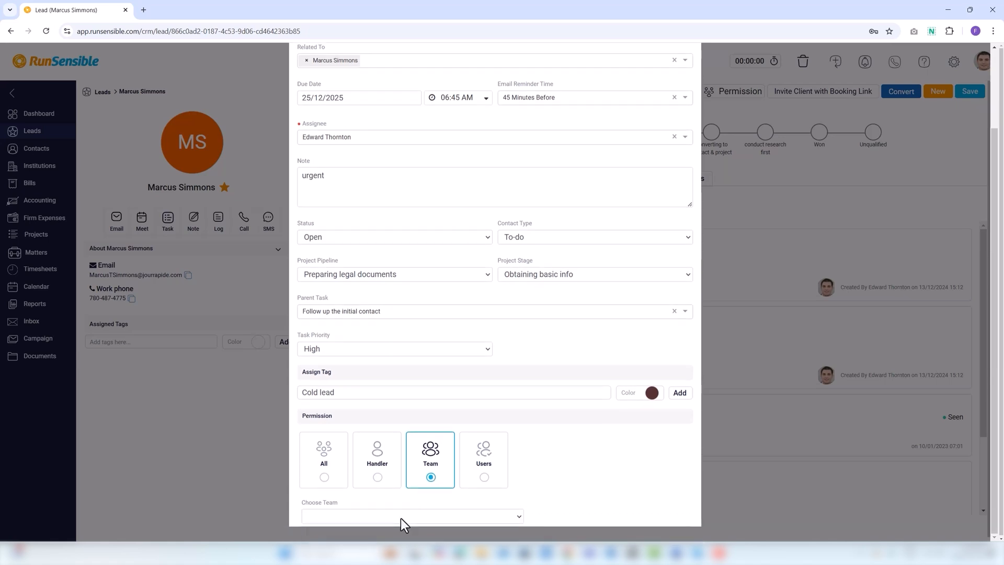
left_click(401, 518)
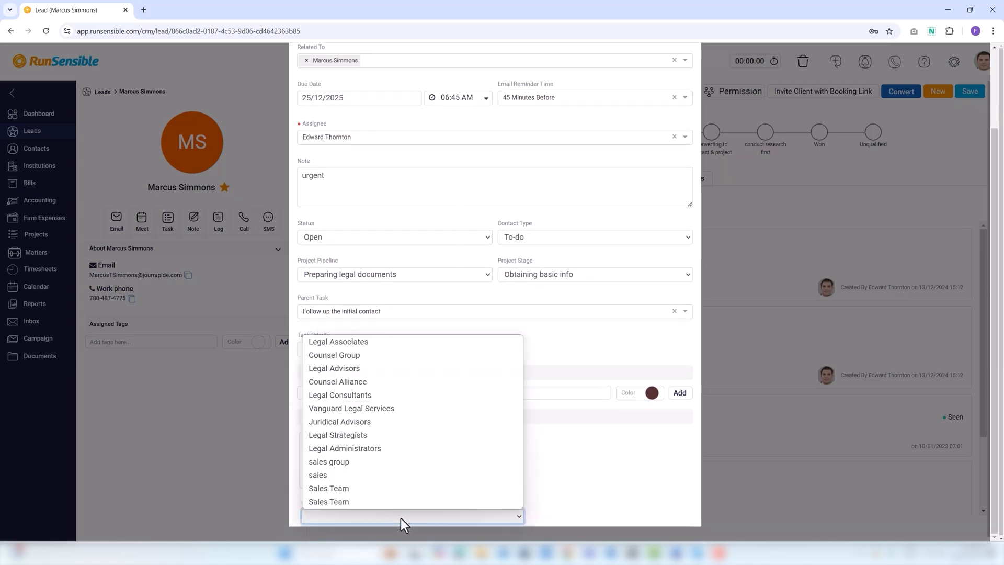
left_click(369, 422)
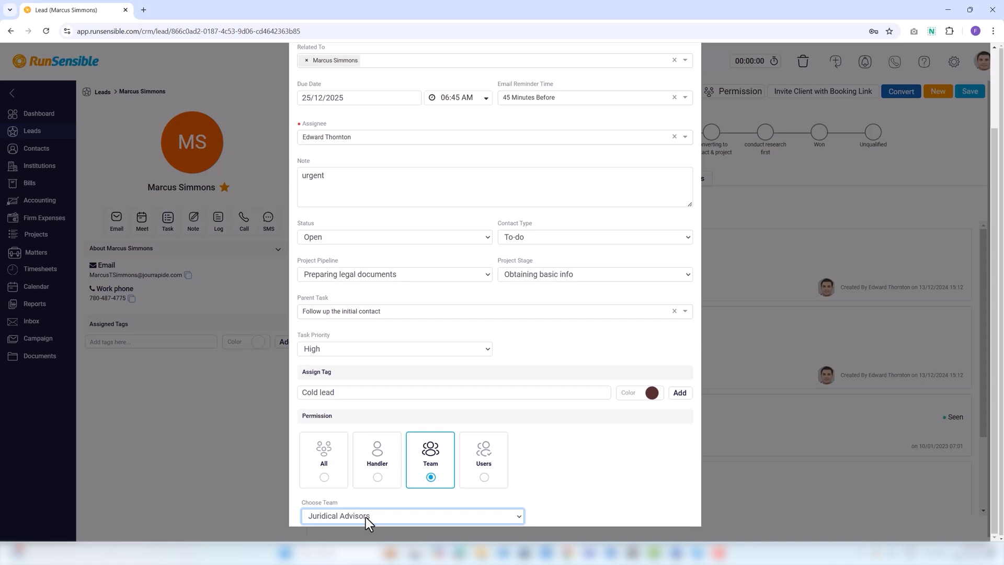
Restrict task access to one chosen user and save the task to the lead
left_click(485, 480)
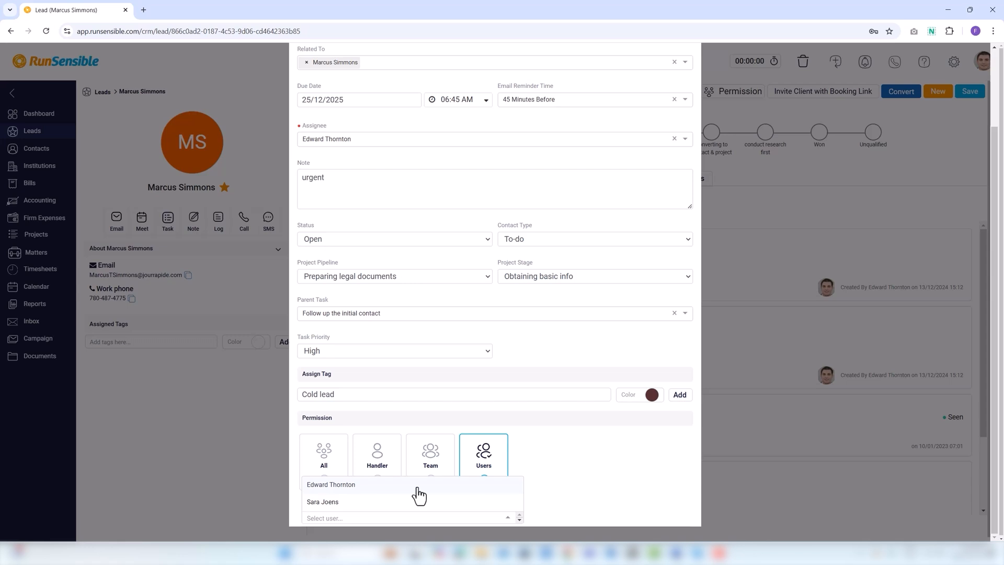
left_click(417, 490)
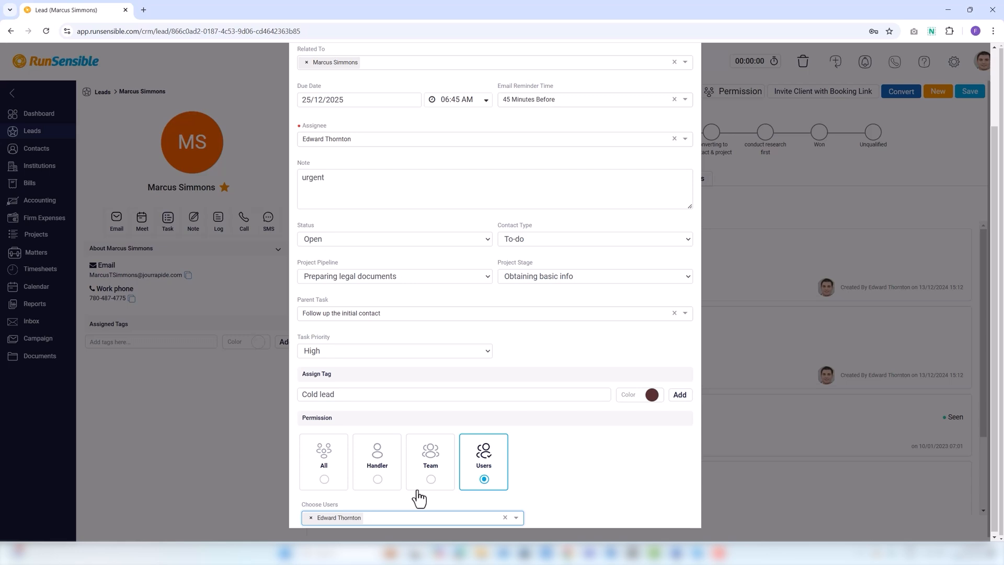
scroll(594, 345, "up", 2)
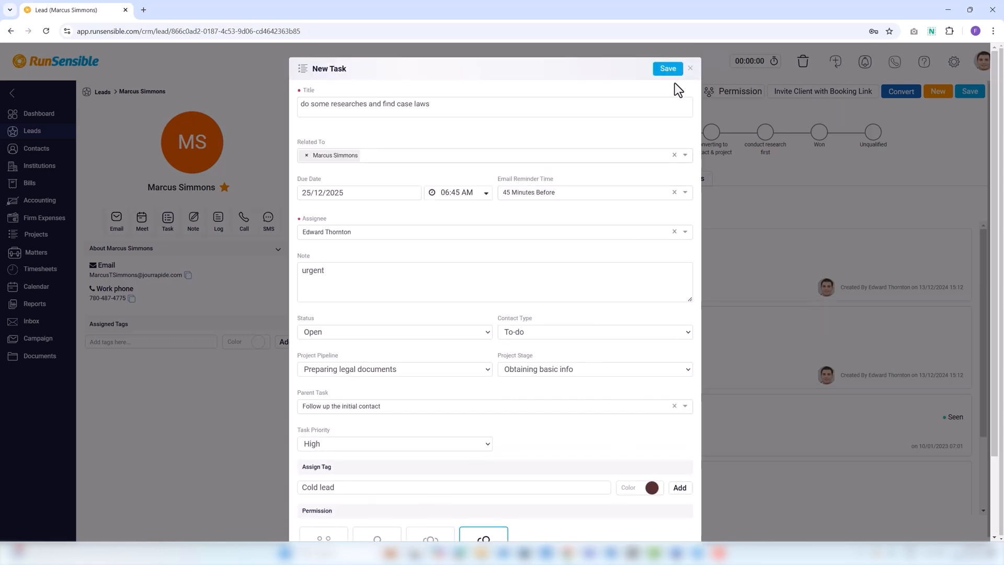
left_click(665, 73)
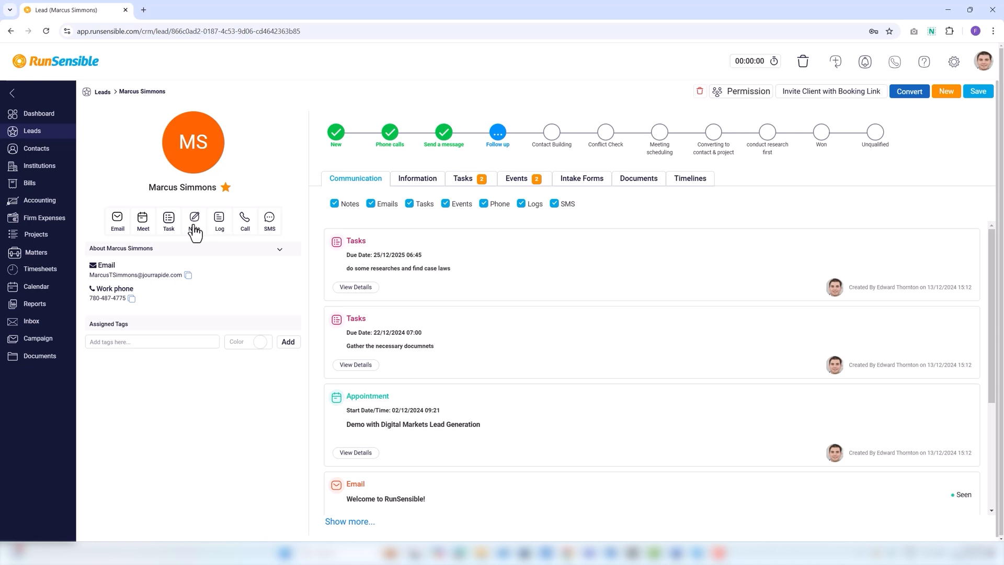
Start a new note for the lead with subject 'Make changes'
left_click(194, 220)
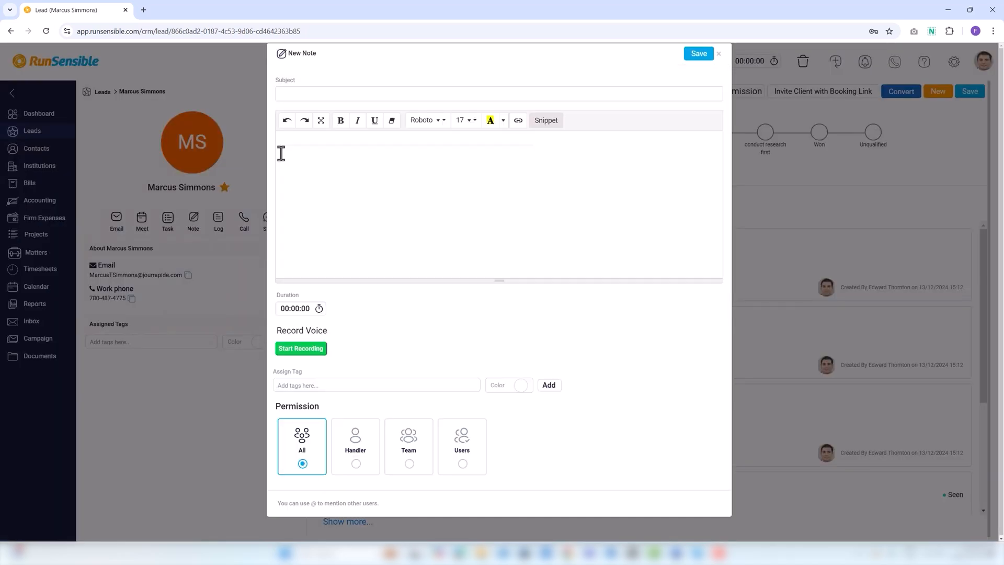
left_click(291, 94)
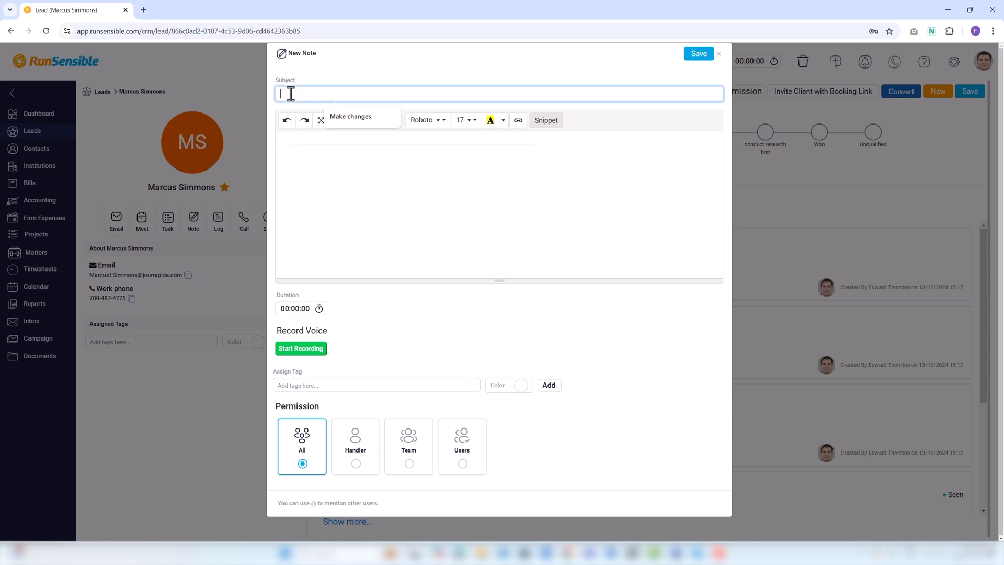
left_click(337, 119)
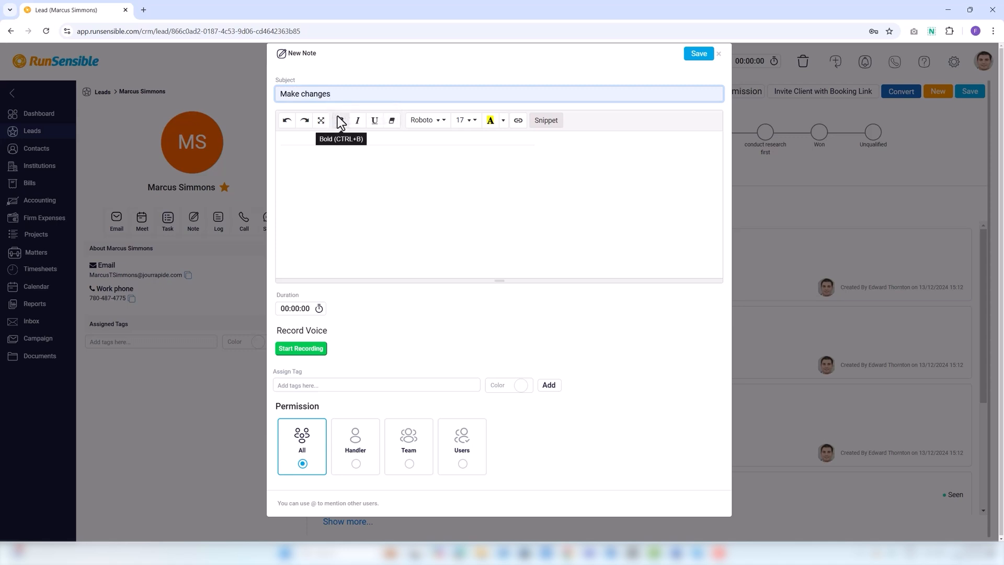
Mention a colleague in the body, followed by 'Please check and review carefully.'
left_click(302, 166)
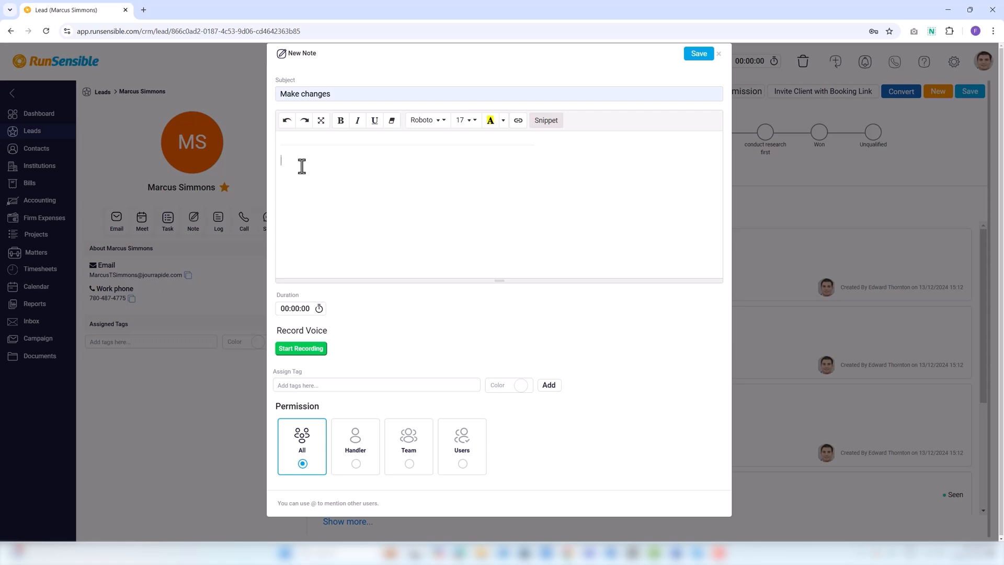
type("@")
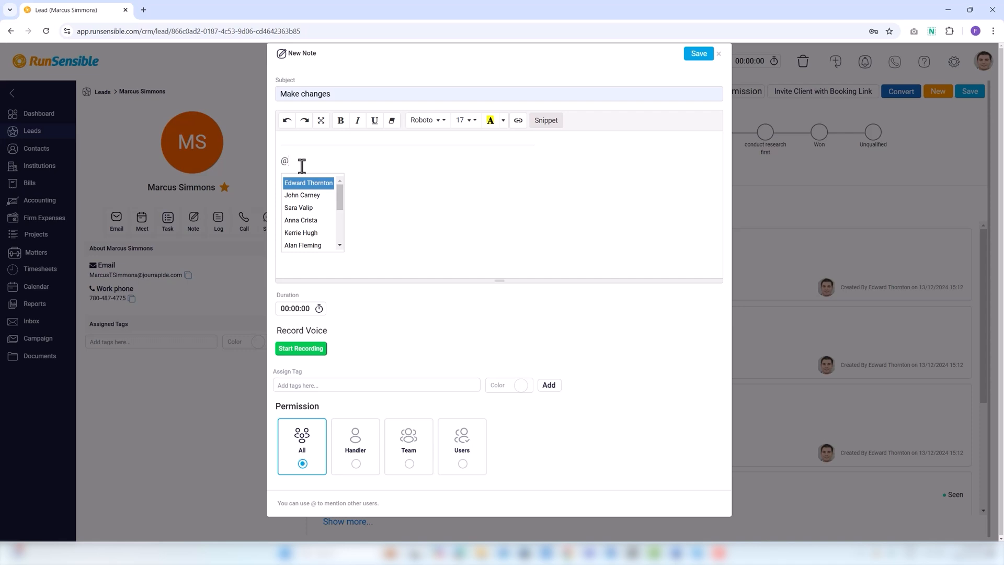
left_click(310, 207)
key("Return")
type("Please check and review carefully.")
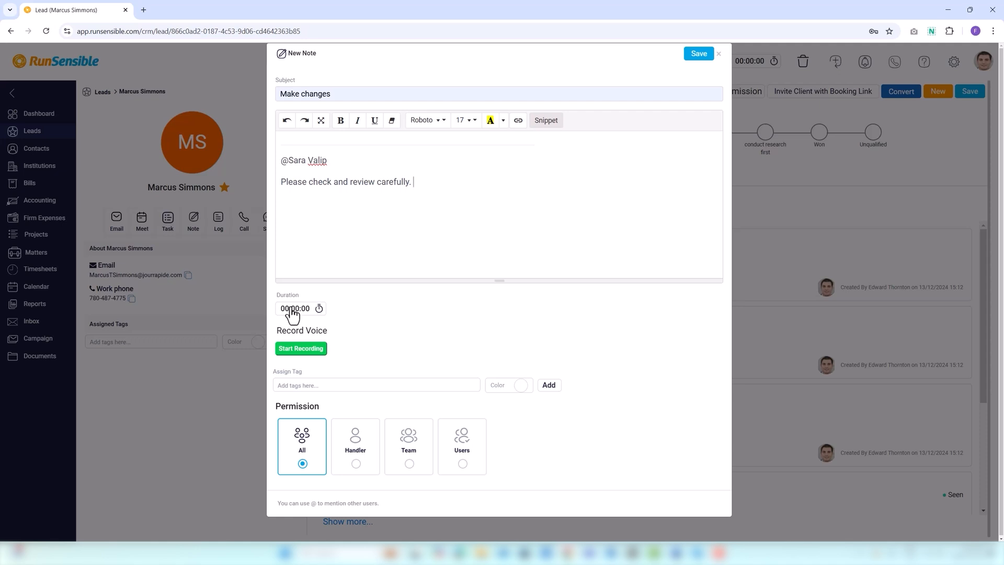
Record a 9-second voice message and transcribe it, adding 'that allows to listen to the dish.' to the note
left_click(301, 349)
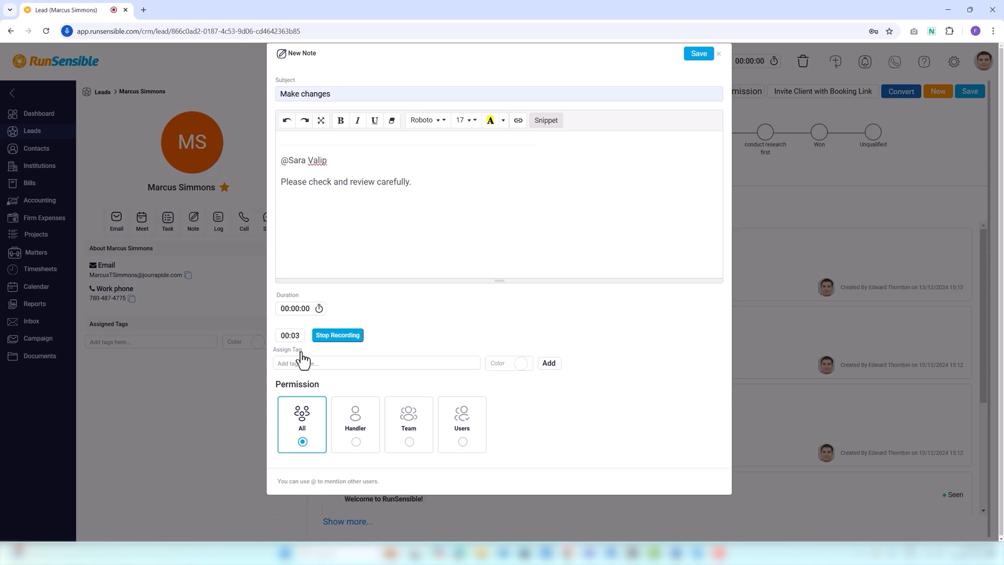
left_click(340, 337)
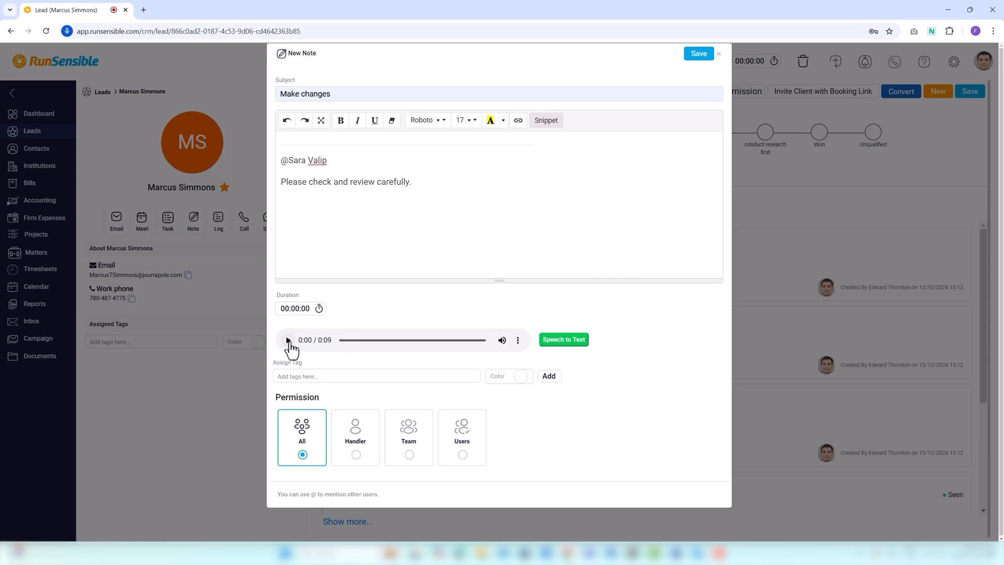
left_click(550, 346)
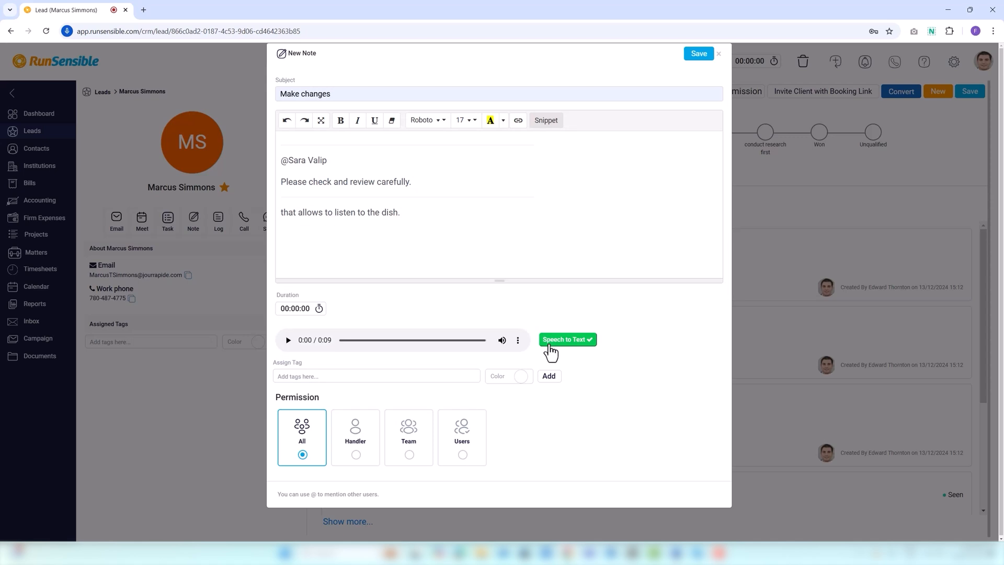
left_click(390, 378)
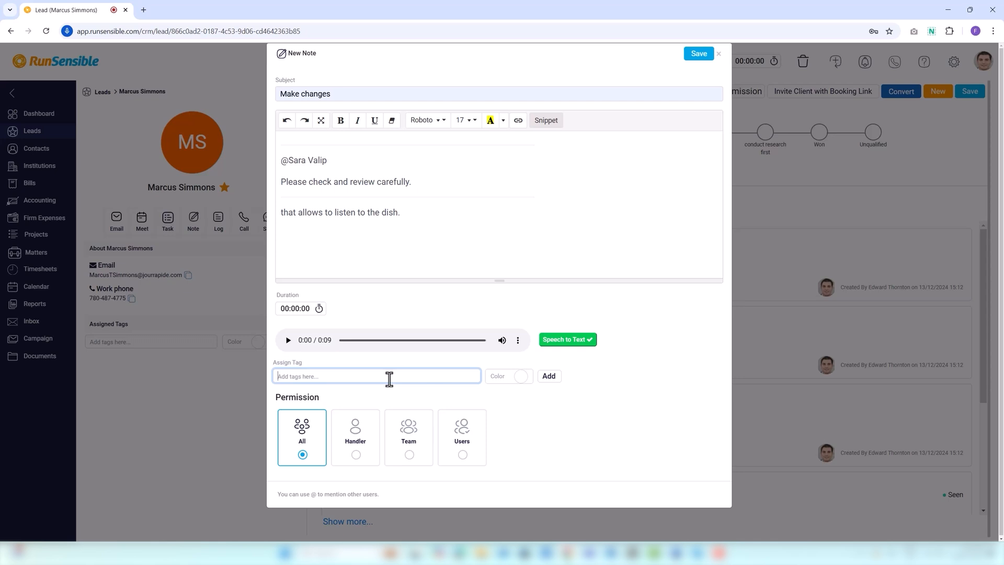
Add a dark red 'high priority' tag to the note and restrict its permission to Handler
type("high priority")
left_click(521, 376)
left_click(585, 285)
left_click(550, 376)
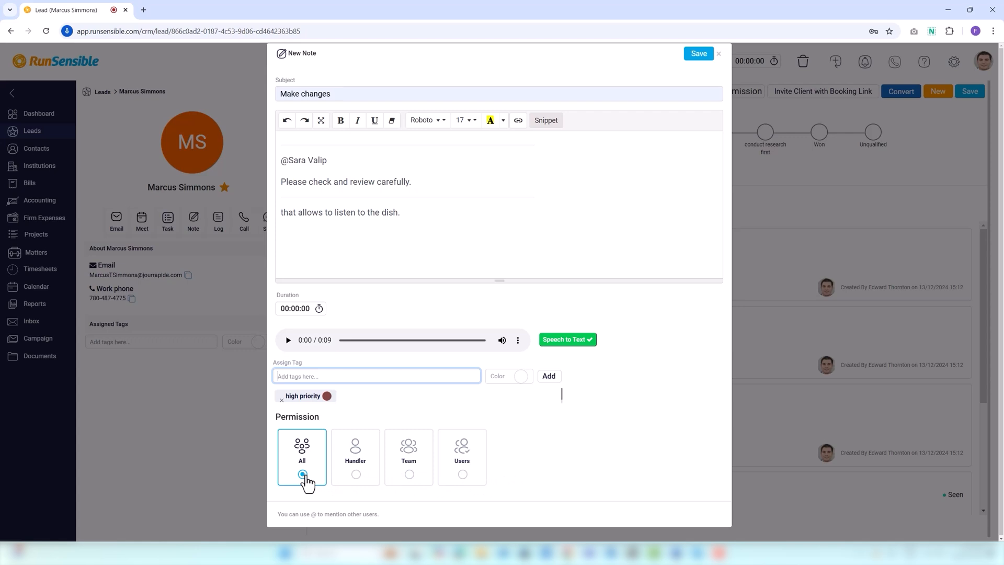
left_click(357, 475)
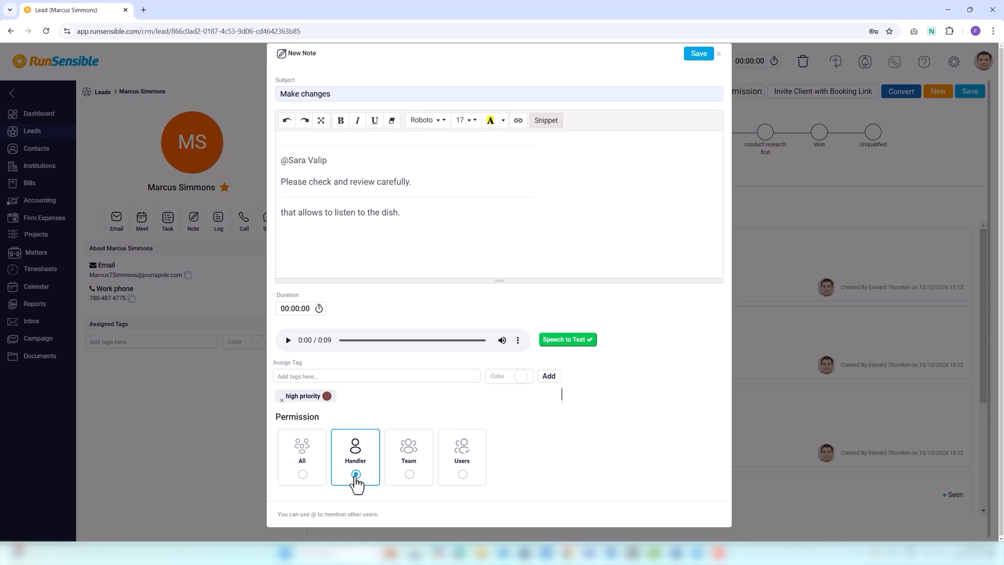
Share the note with the Legal Advisors team
left_click(412, 476)
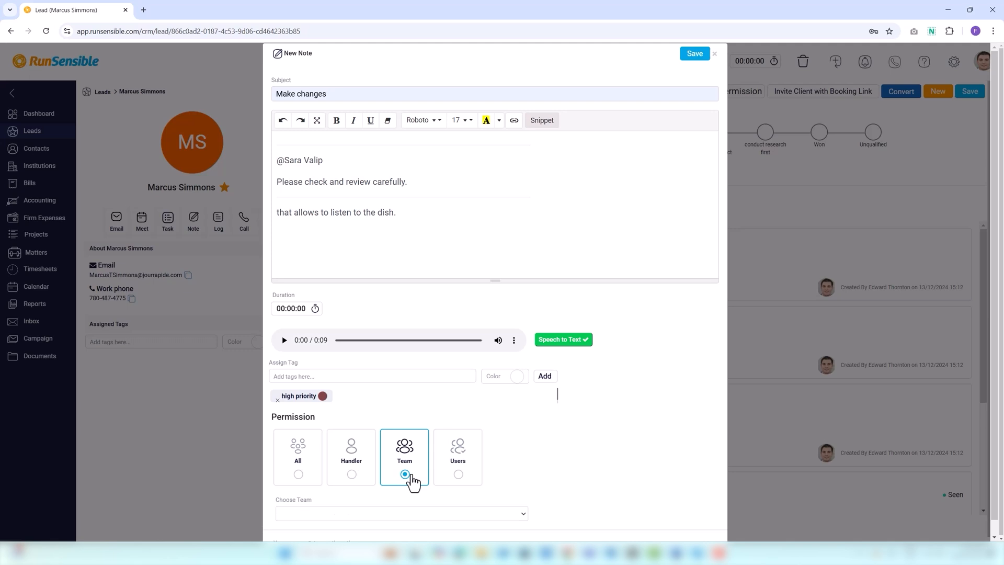
left_click(357, 515)
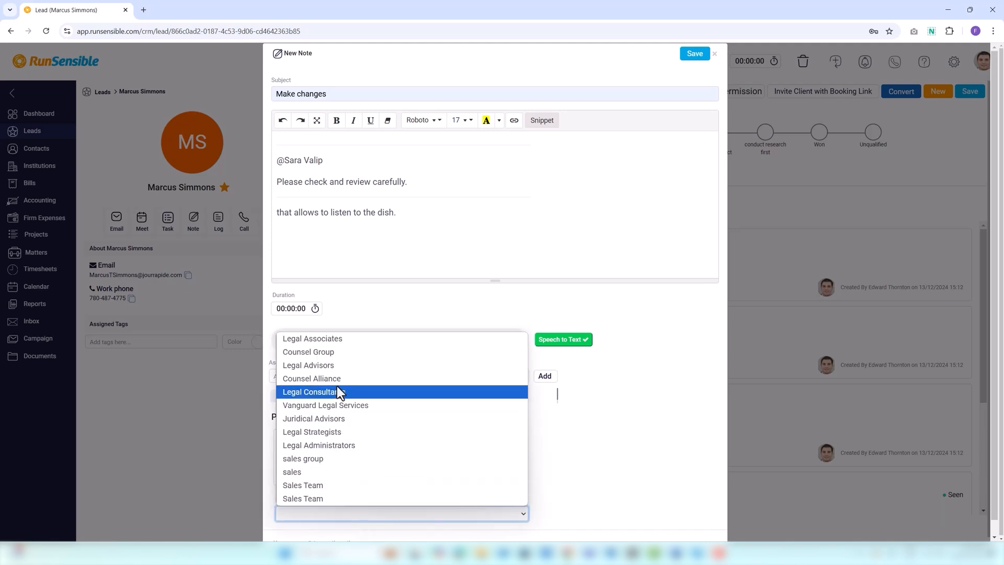
left_click(337, 369)
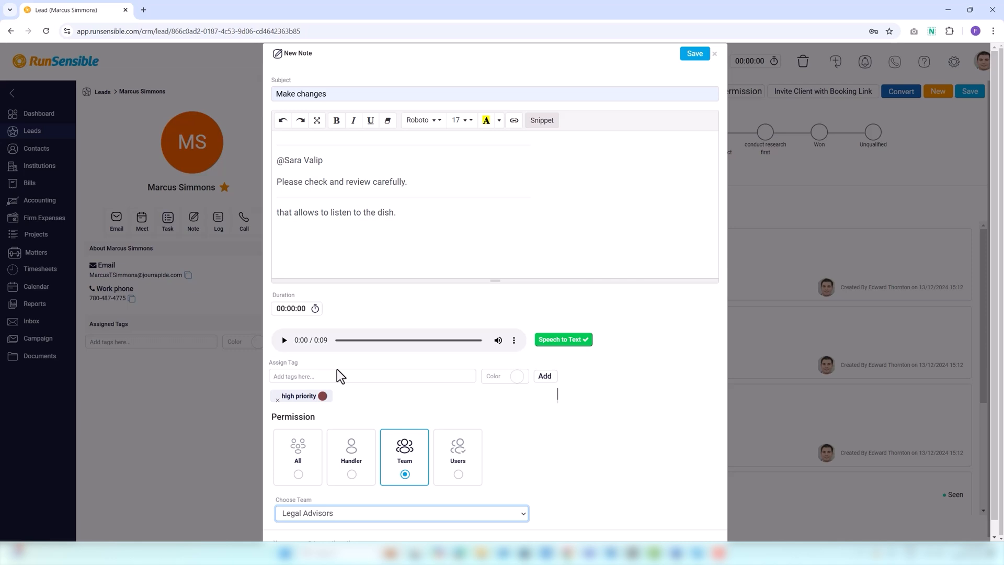
Switch the note's permission to Users and grant access to one chosen colleague
left_click(458, 475)
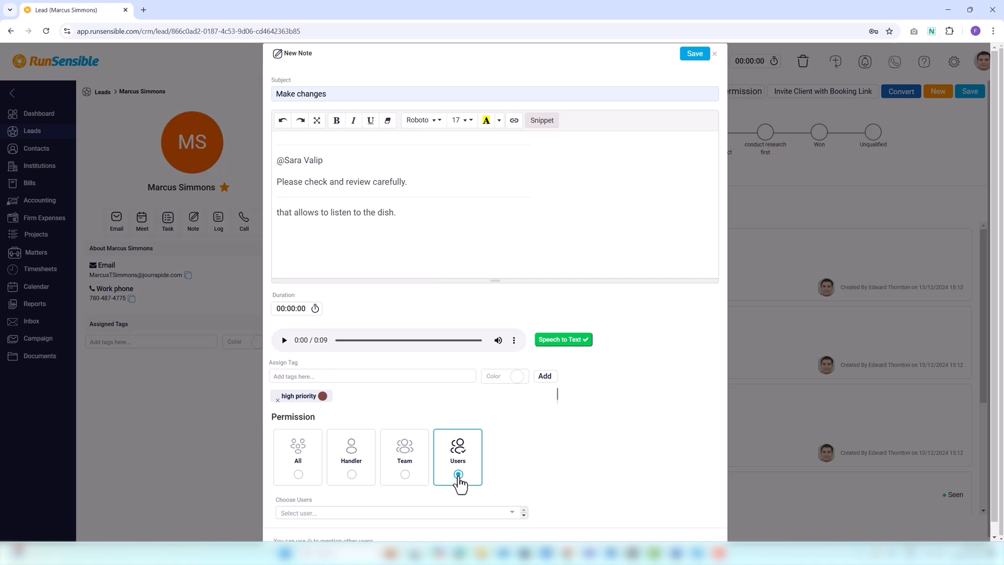
left_click(359, 514)
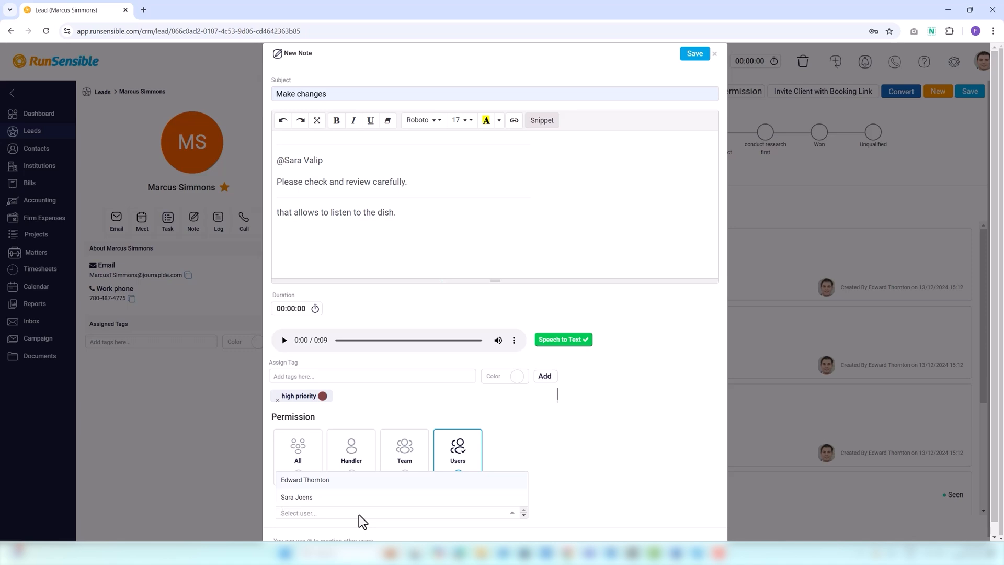
left_click(312, 499)
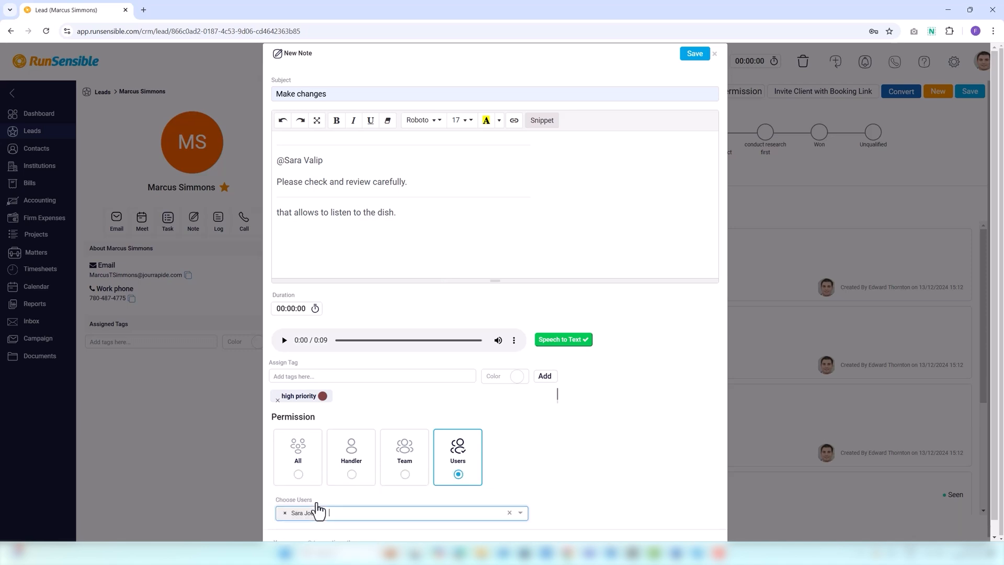
scroll(318, 510, "down", 1)
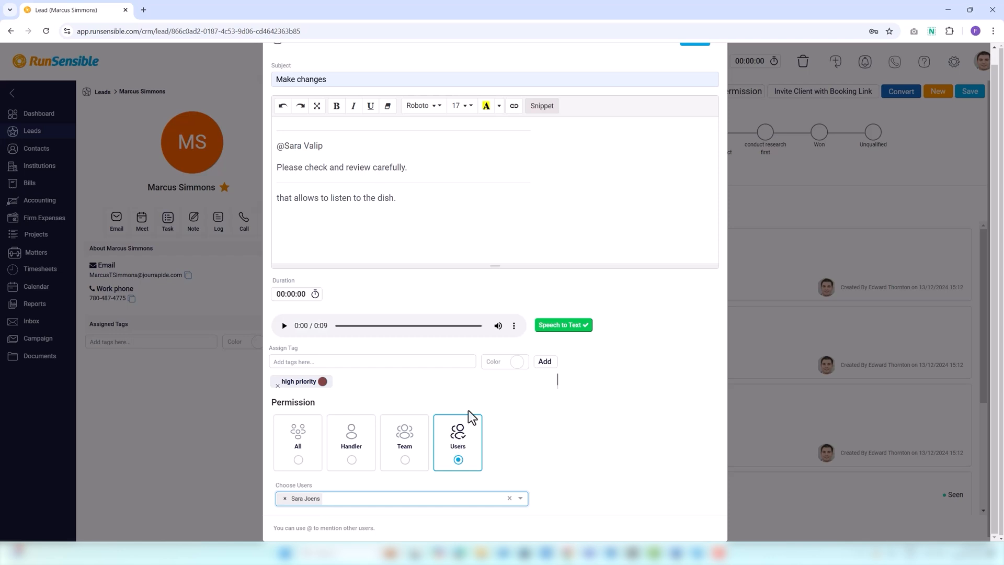
scroll(469, 416, "up", 1)
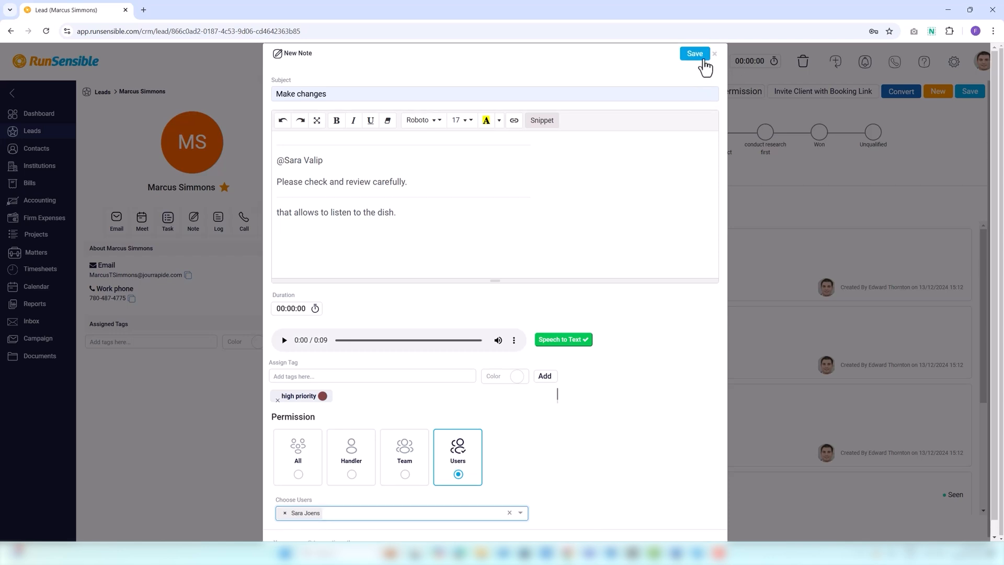
Save the 'Make changes' note, then log an Email communication for the lead at 12:01 AM
left_click(704, 62)
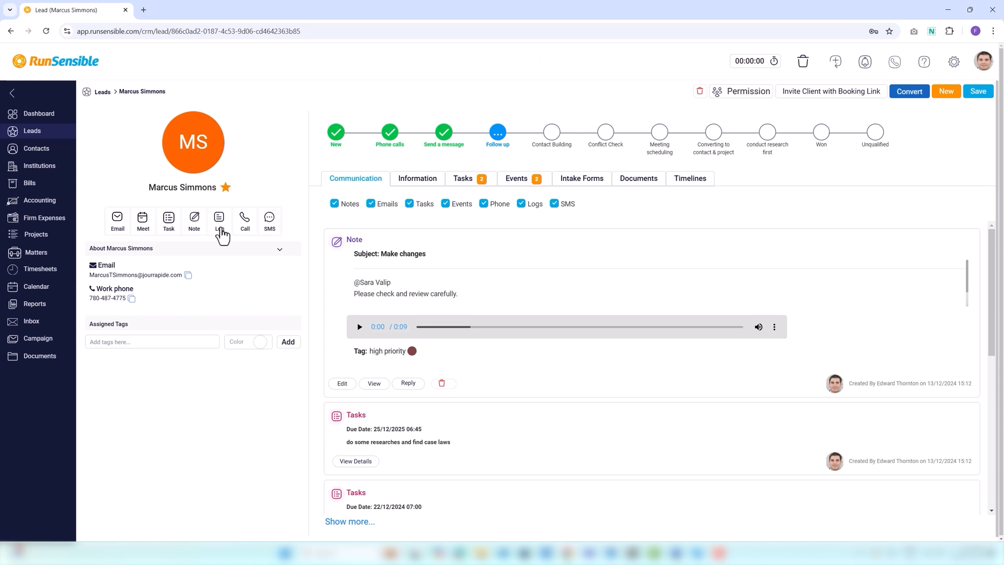
left_click(220, 222)
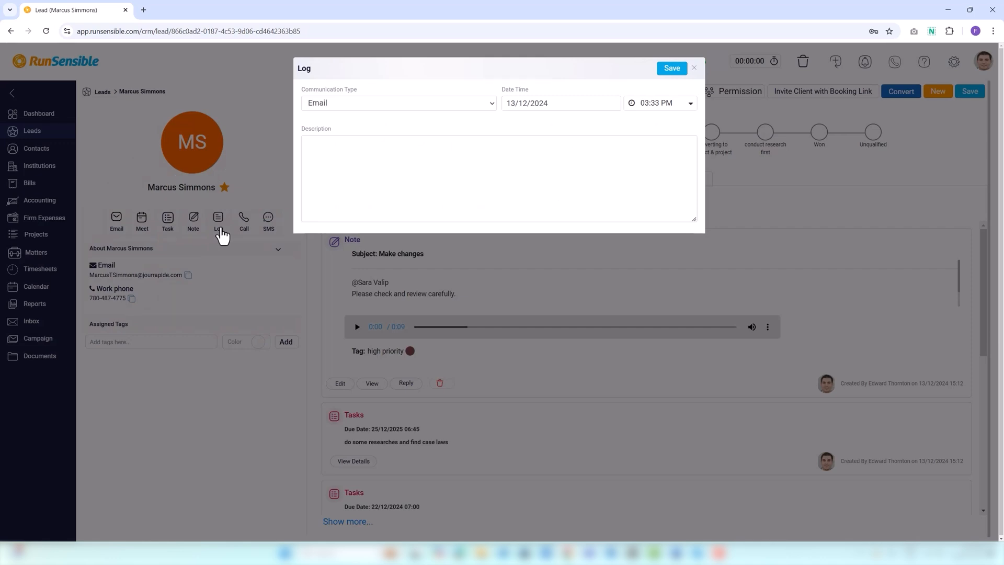
left_click(337, 108)
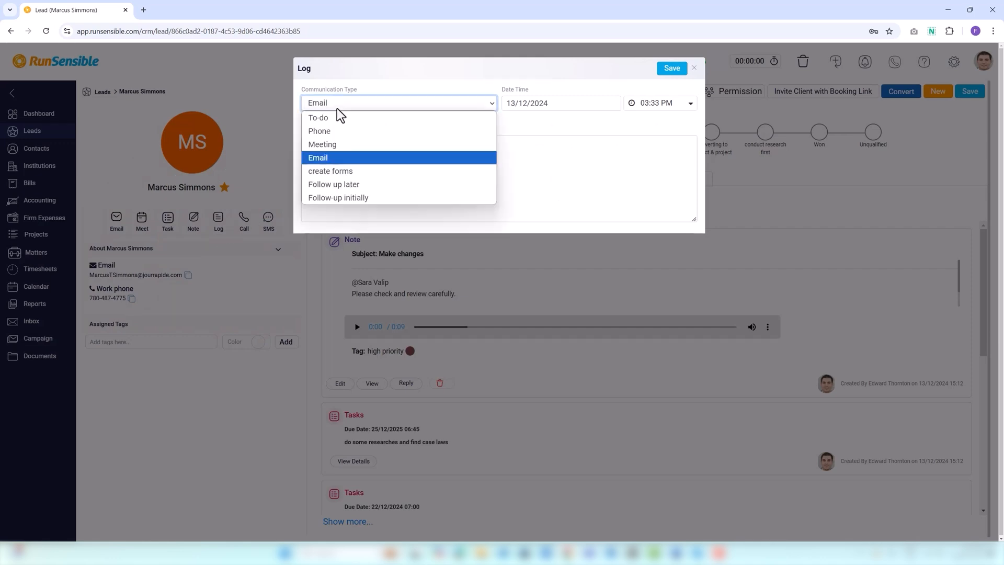
left_click(337, 108)
left_click(516, 108)
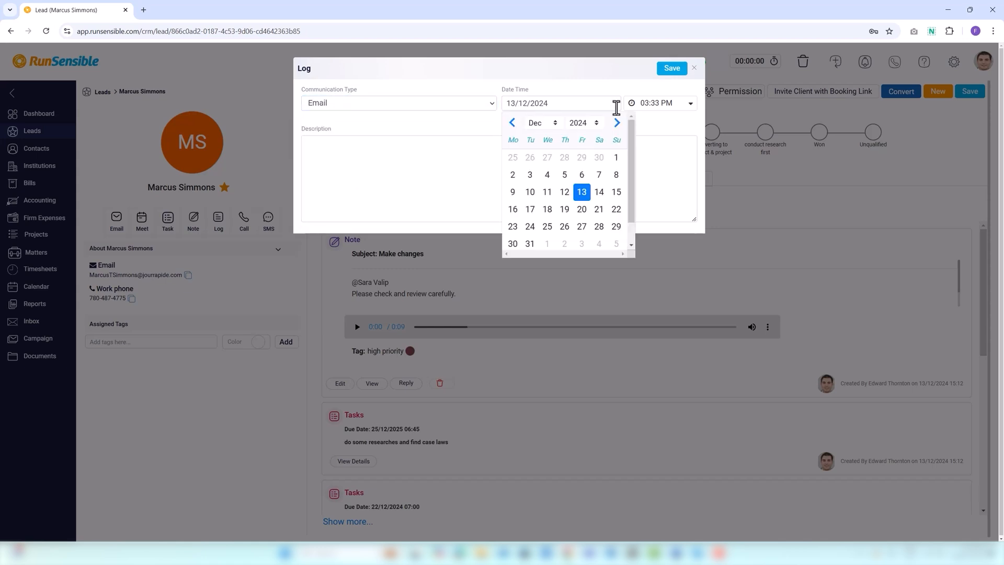
left_click(664, 111)
left_click(653, 176)
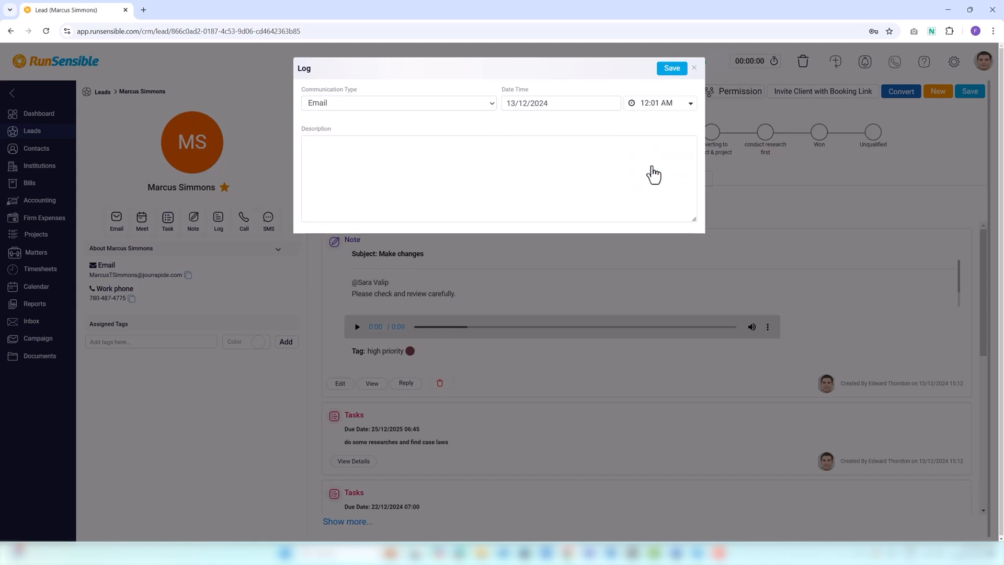
left_click(394, 157)
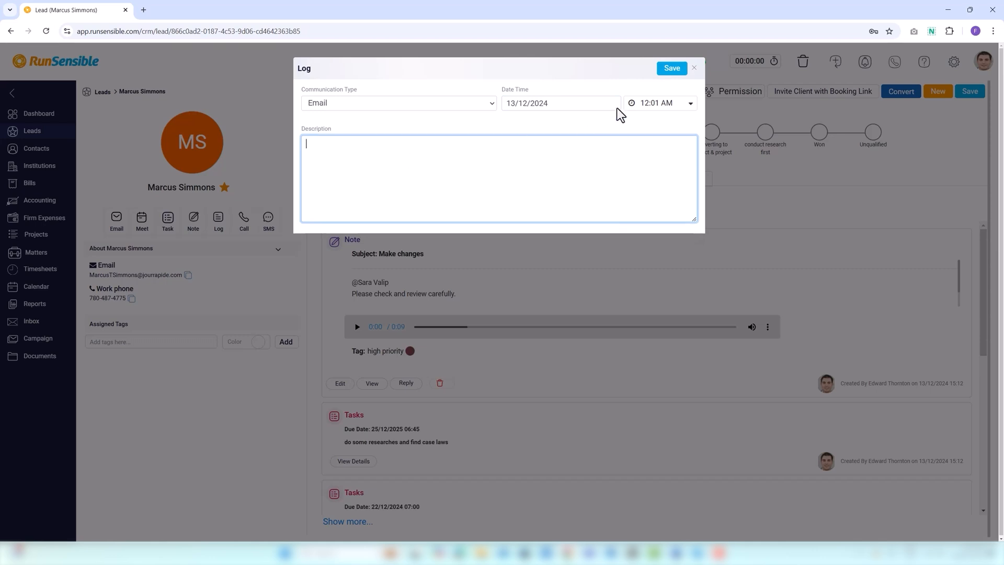
left_click(672, 69)
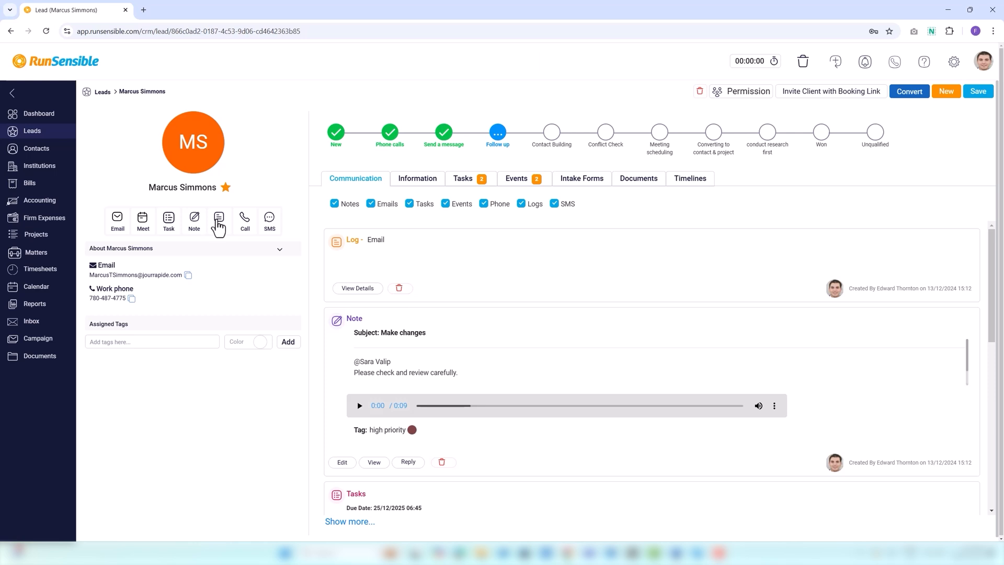
left_click(245, 223)
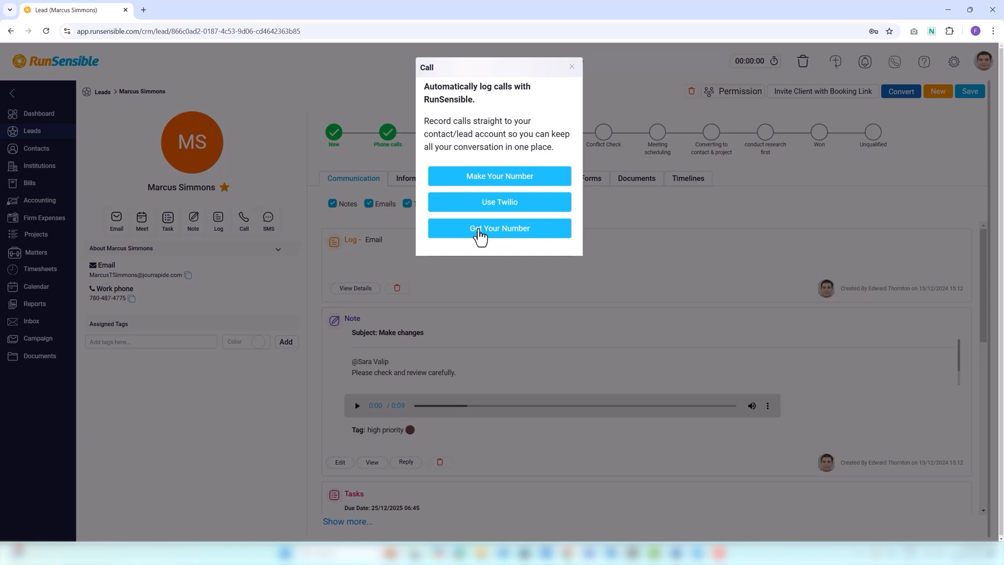
Close the Call dialog without logging a call, returning to the lead record
left_click(570, 68)
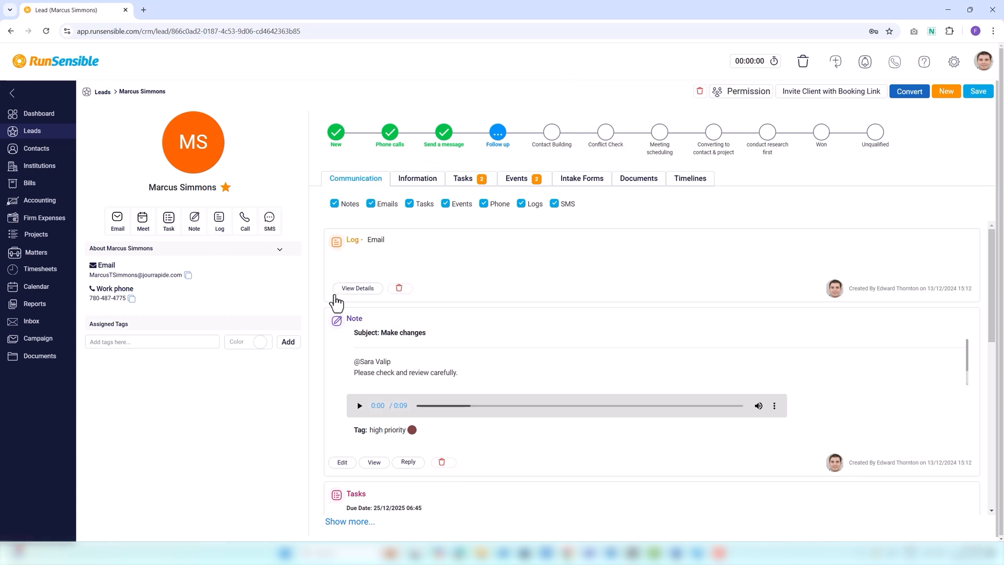
left_click(270, 220)
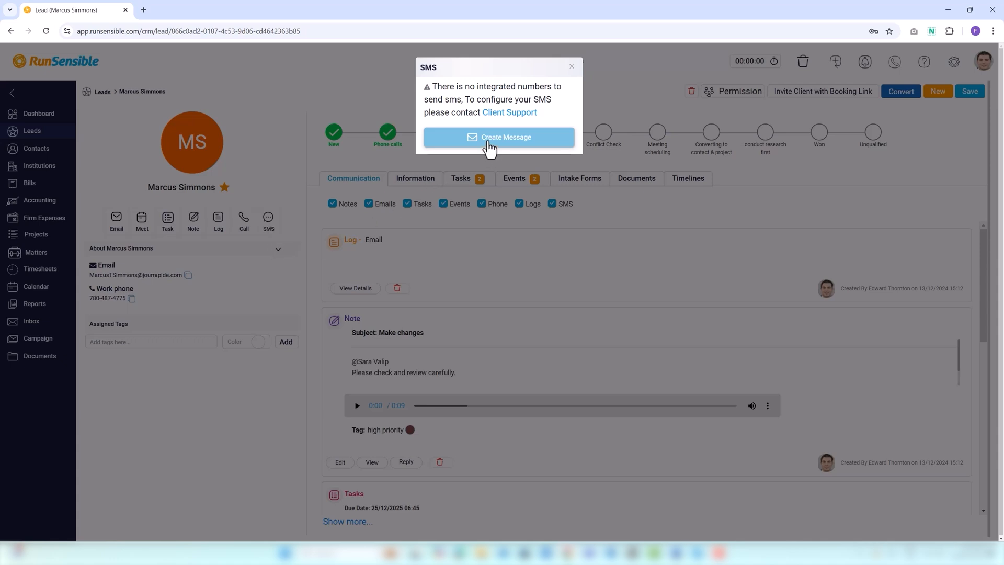
left_click(572, 69)
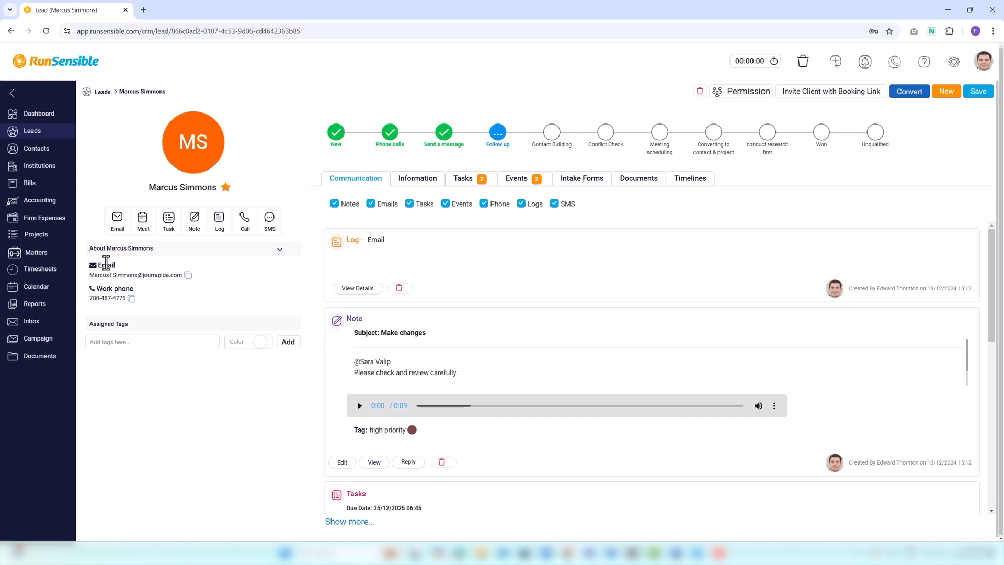
Assign the existing 'cold lead' tag to the lead
left_click(103, 343)
type("cold")
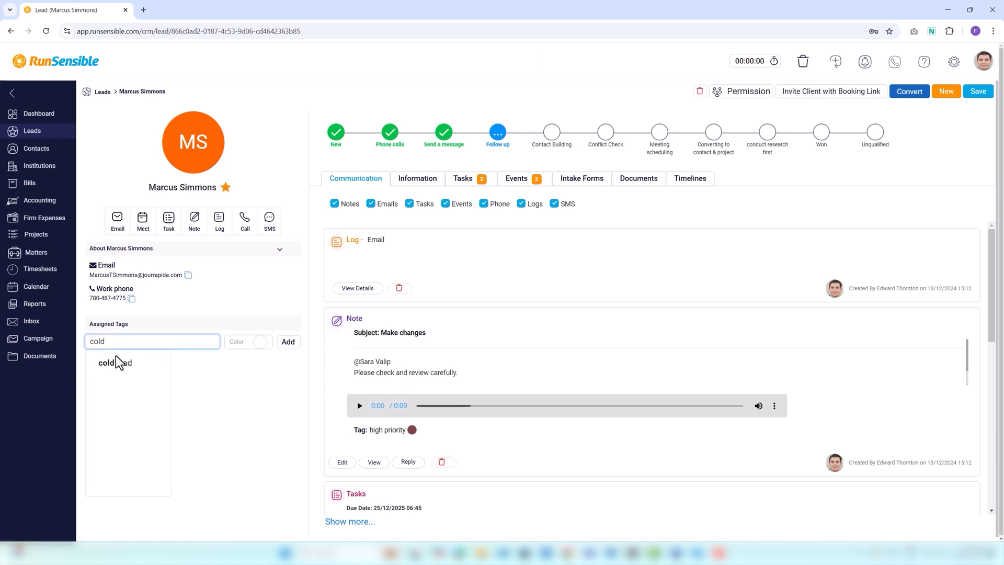
left_click(116, 363)
Create and add a green 'hot leads and prospect' tag to the lead
type("hot lead")
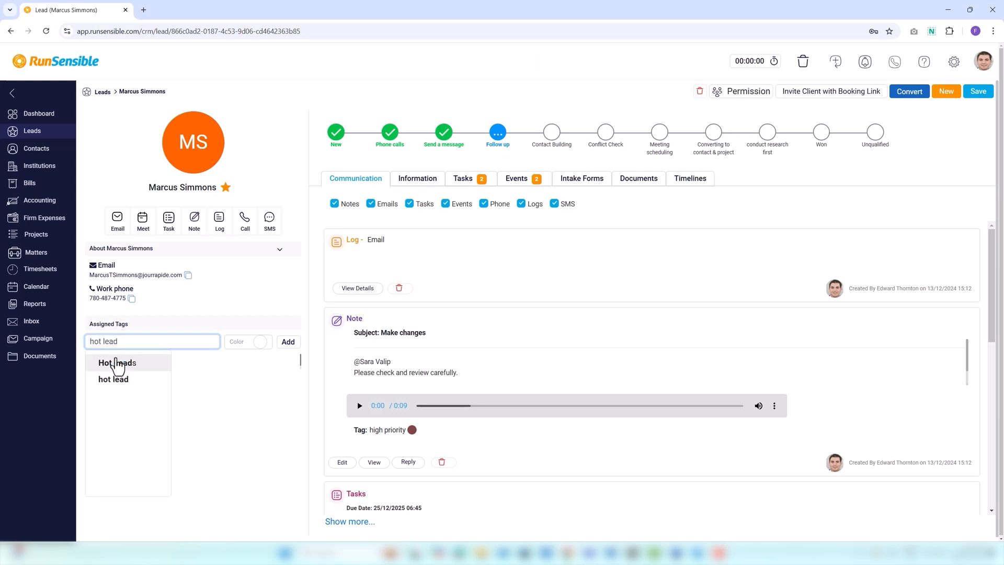
type("s and prop")
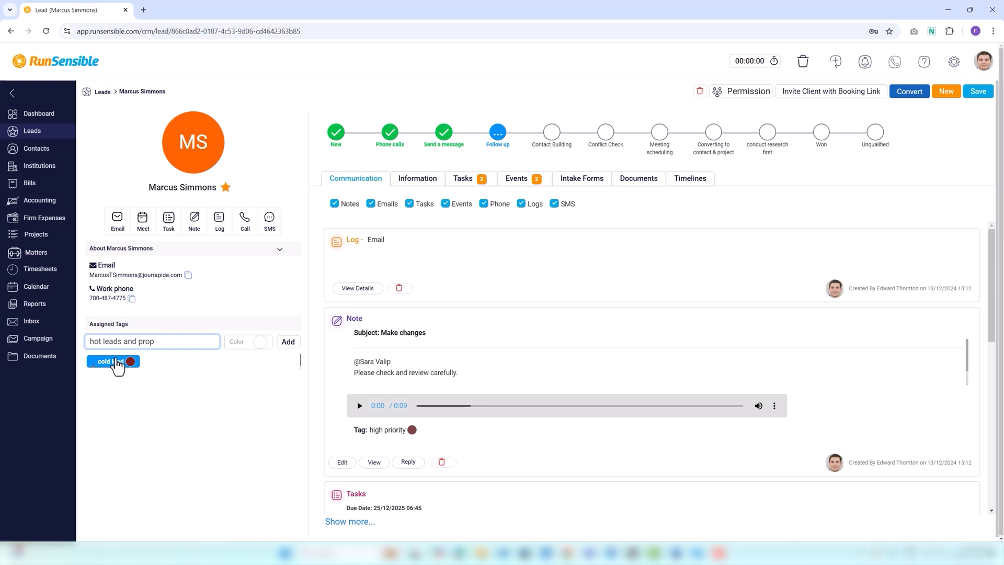
key("BackSpace")
type("spect")
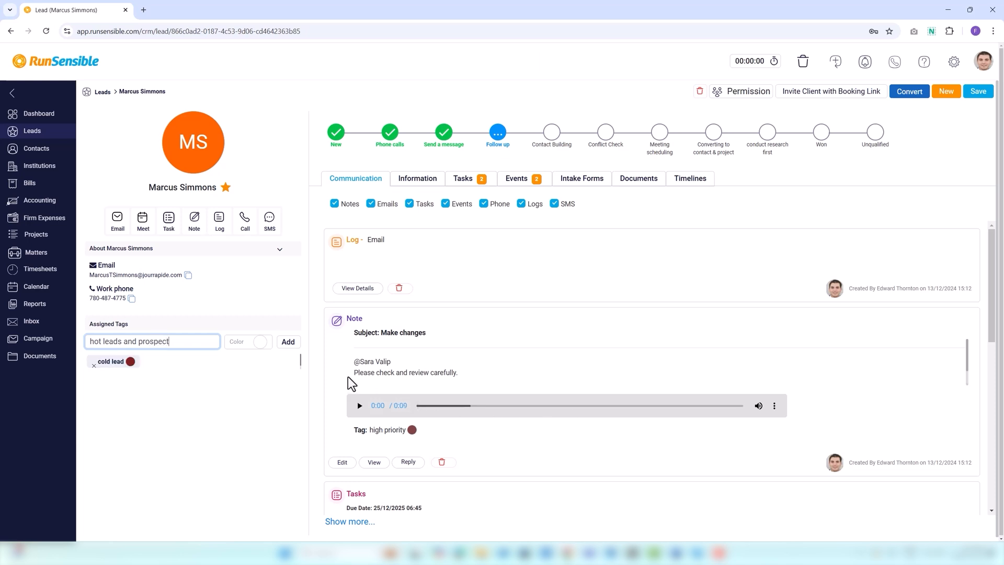
left_click(261, 342)
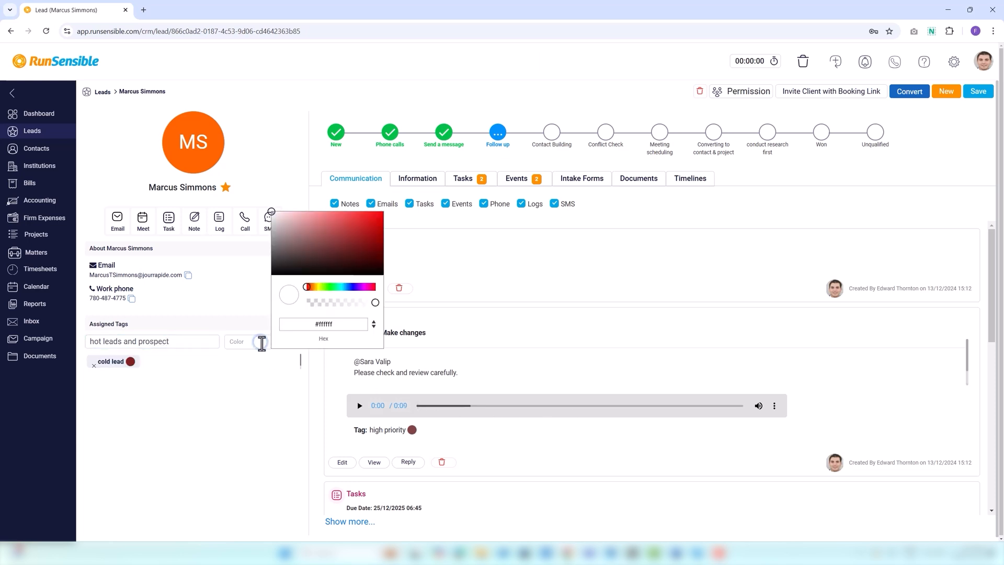
left_click(329, 287)
left_click(359, 238)
left_click(268, 375)
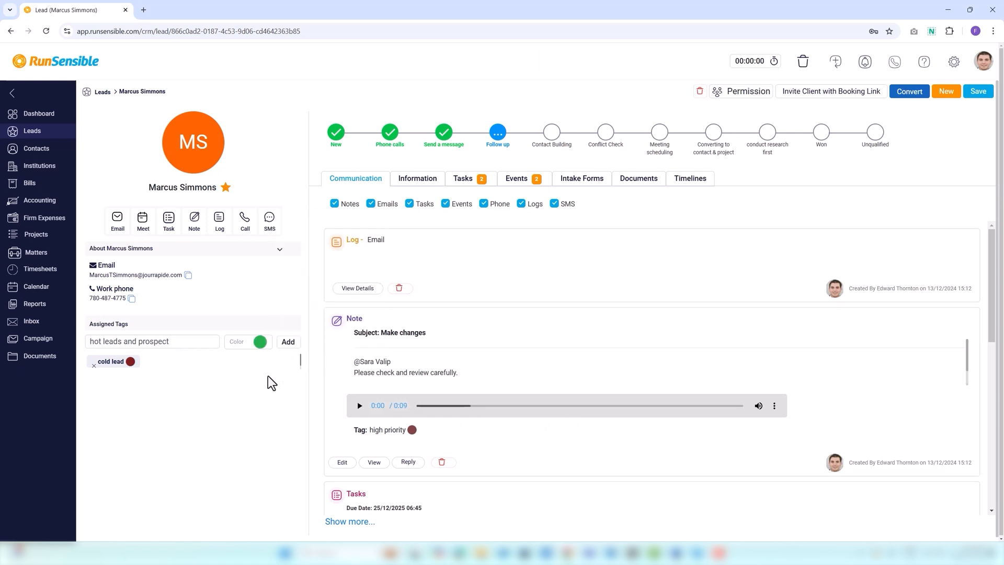
left_click(288, 342)
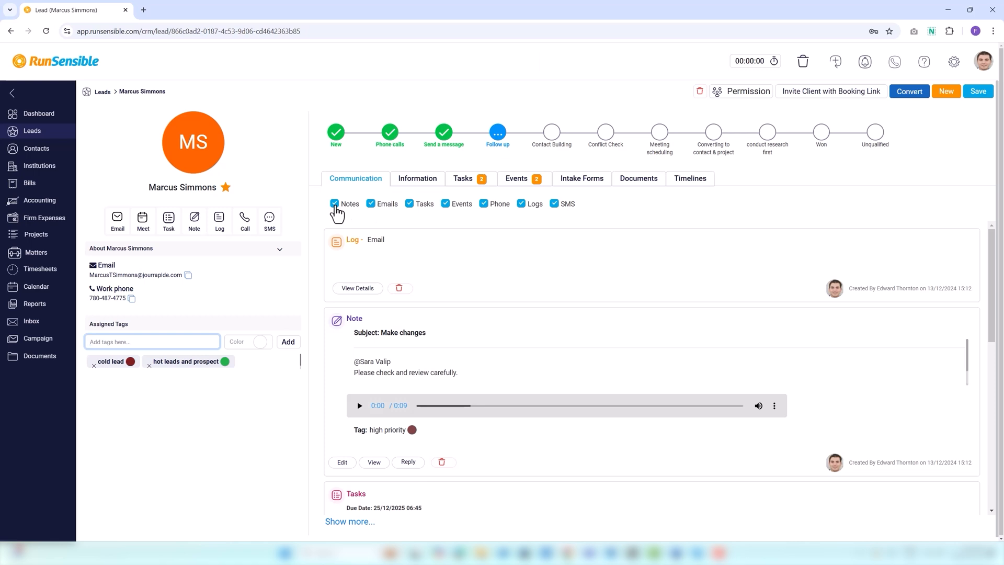
Hide notes from the lead's communication feed and review the Email log's details
left_click(335, 204)
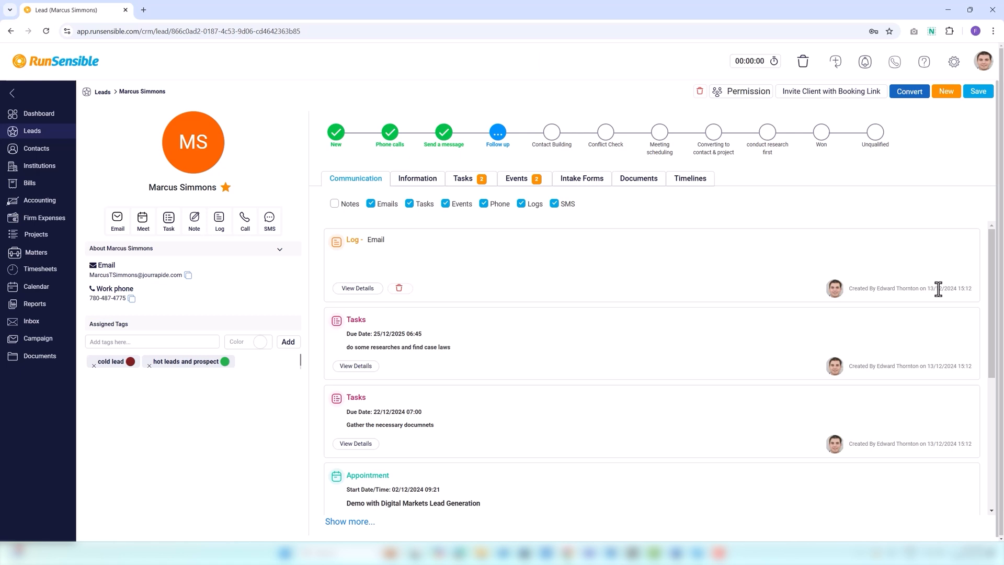
left_click(361, 291)
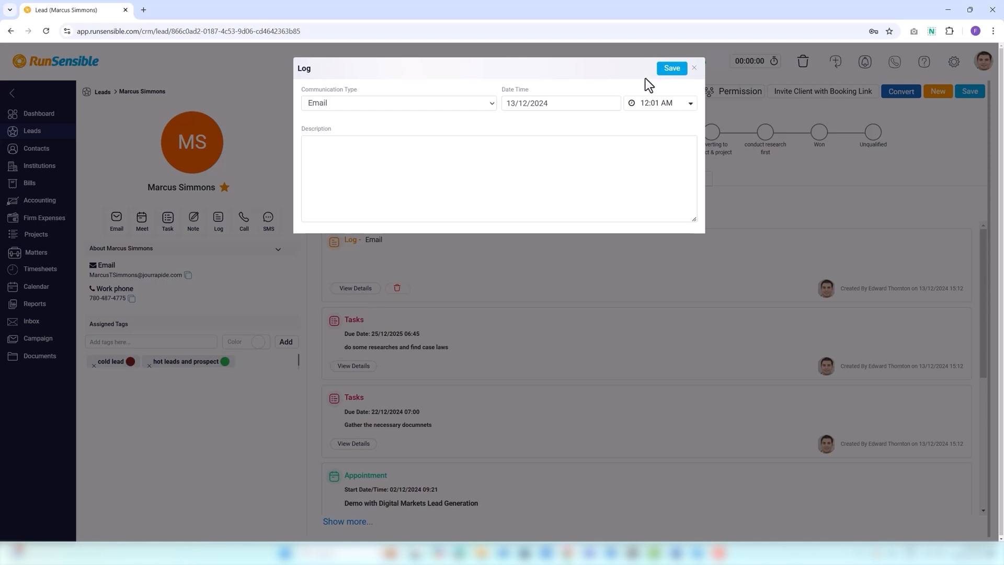
left_click(694, 69)
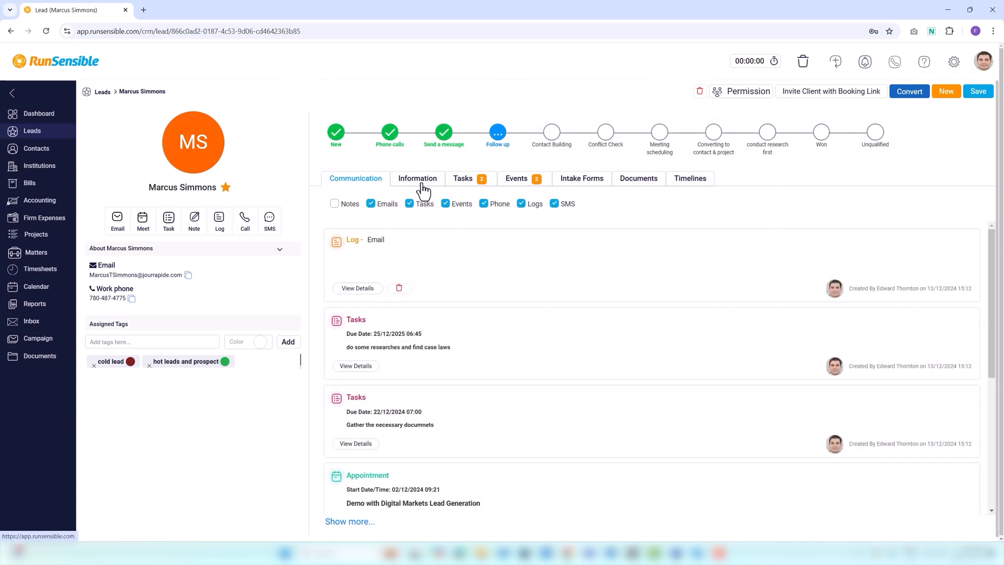
left_click(417, 179)
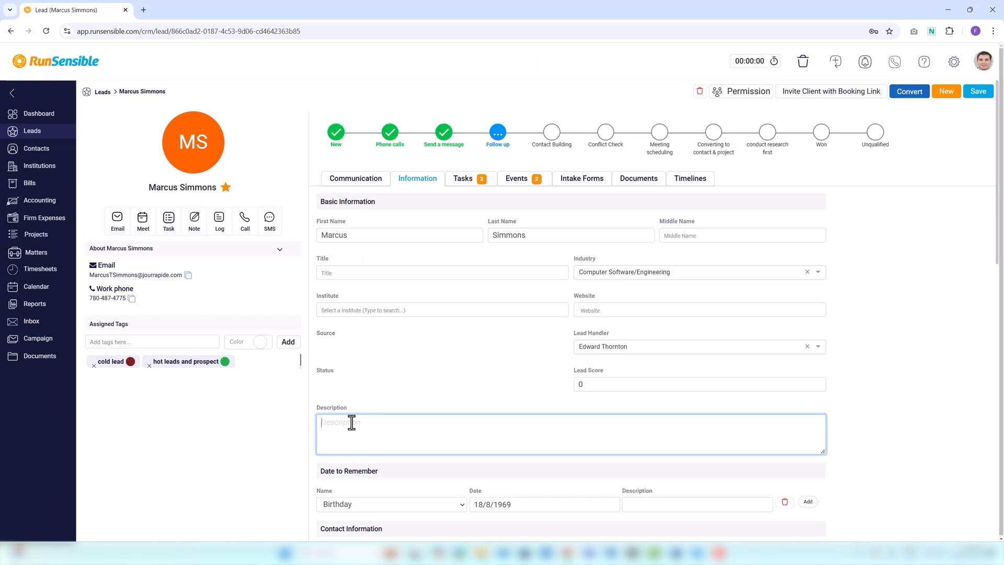
left_click(364, 514)
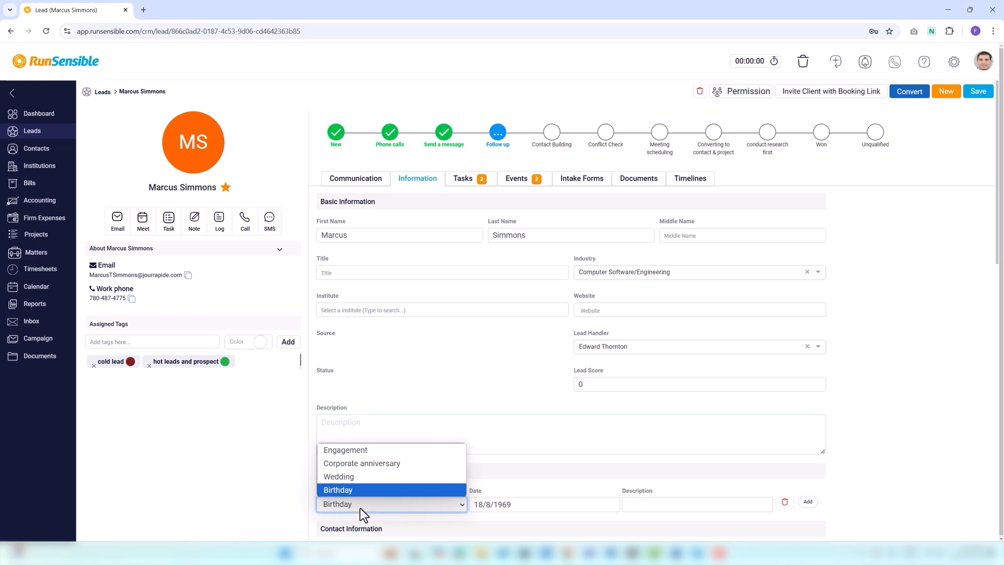
left_click(363, 491)
scroll(473, 466, "down", 1)
left_click(533, 434)
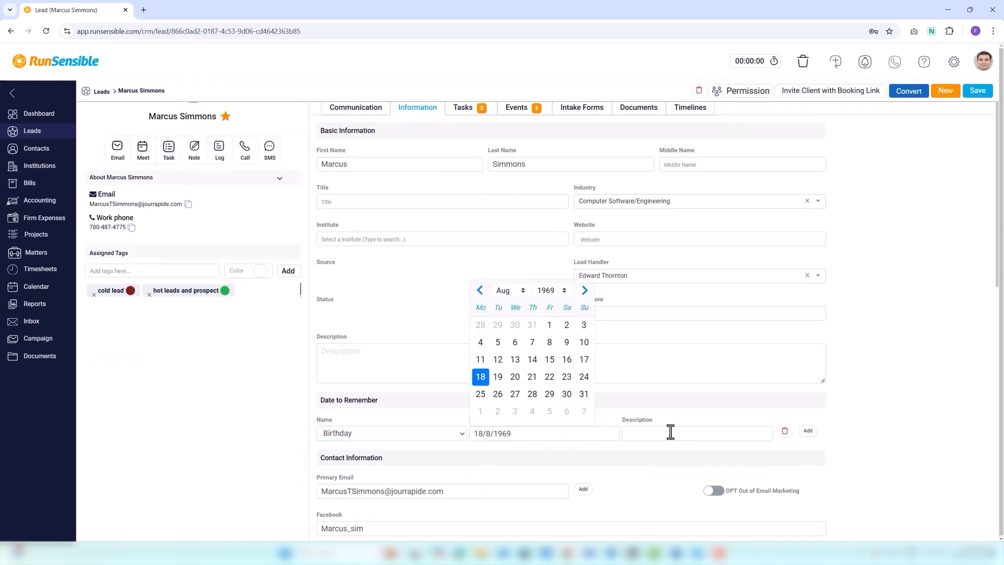
left_click(668, 433)
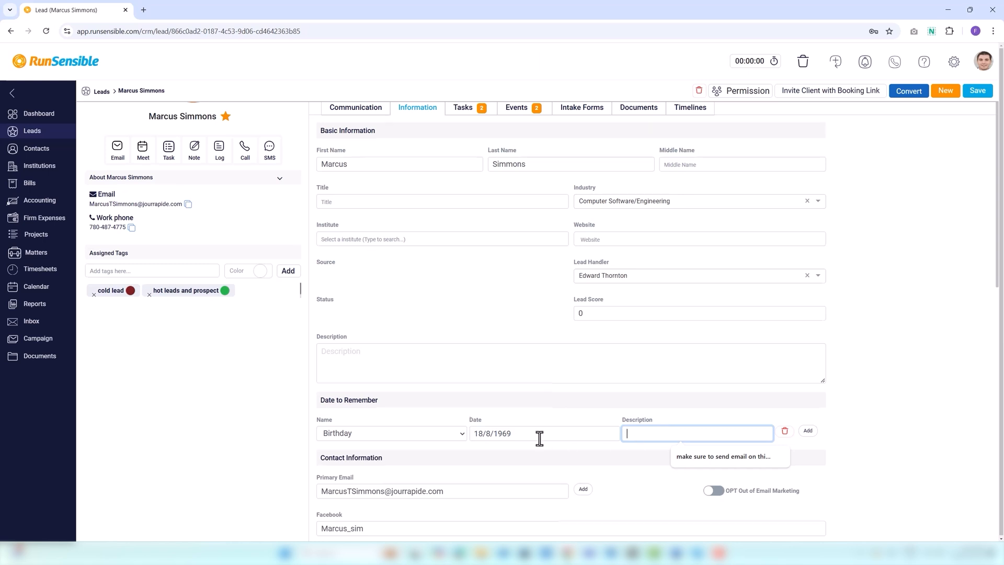
scroll(542, 438, "down", 2)
scroll(707, 416, "up", 2)
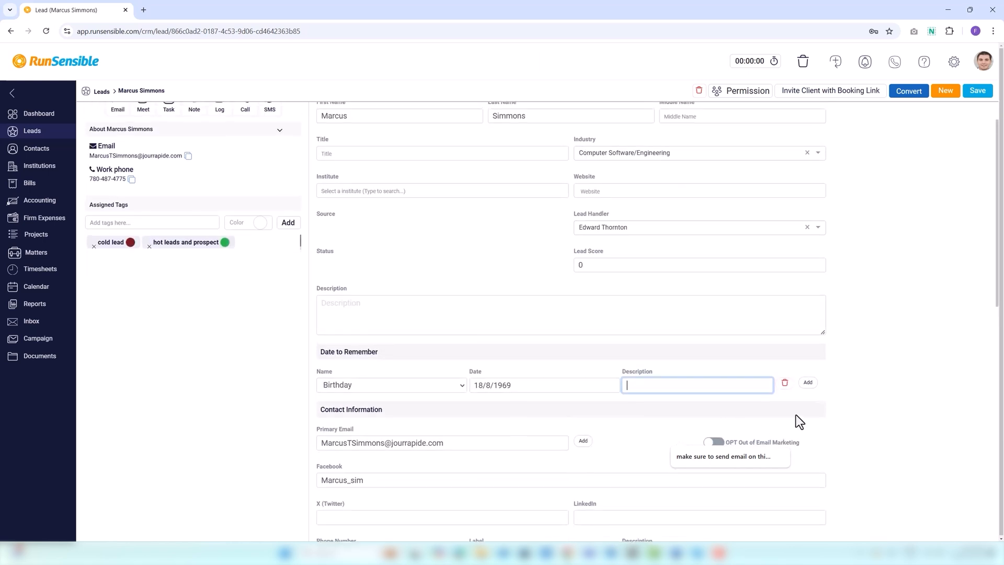
Rename the Engagement date-to-remember type to 'Engagement date' in Settings, then go to Leads
left_click(954, 61)
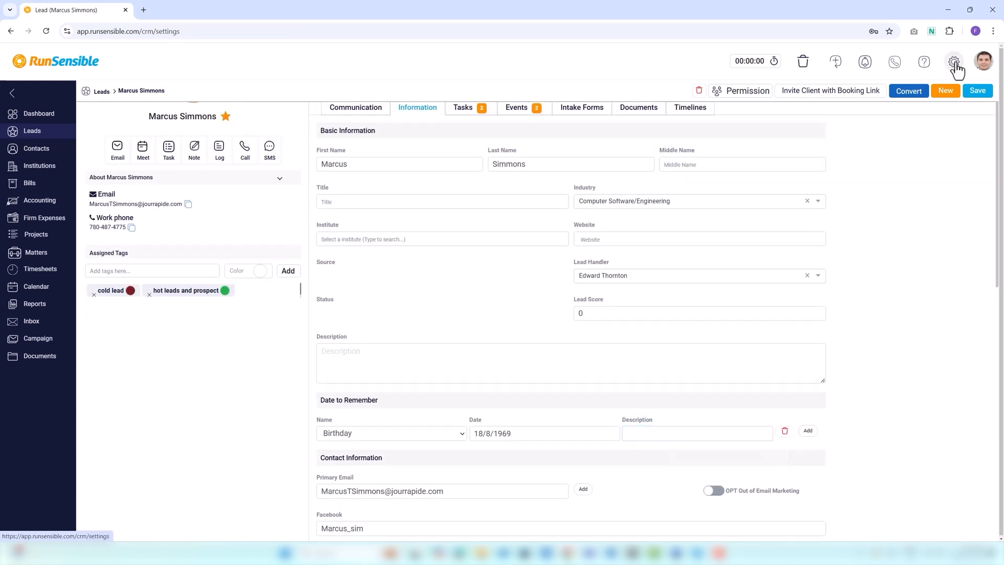
left_click(52, 183)
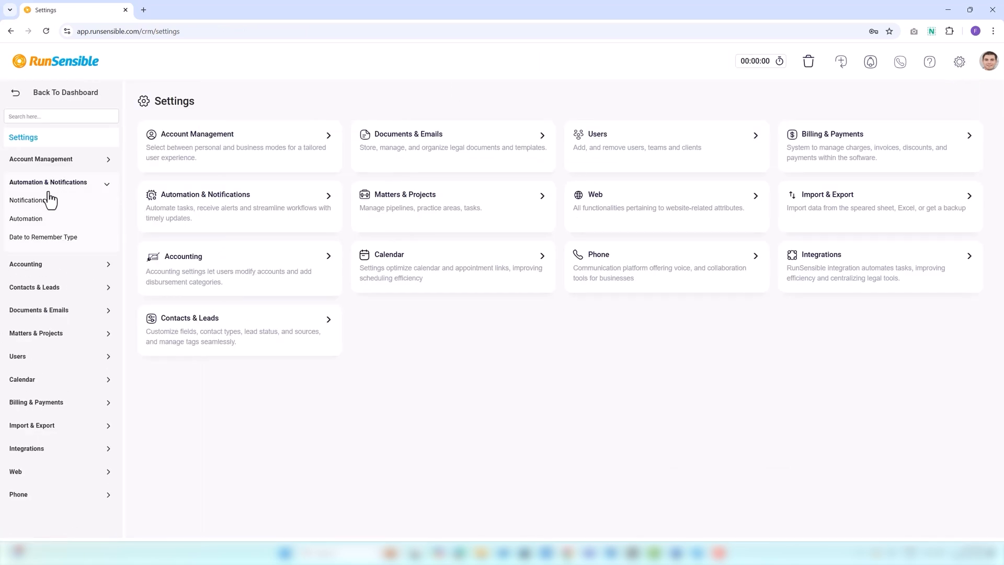
left_click(45, 241)
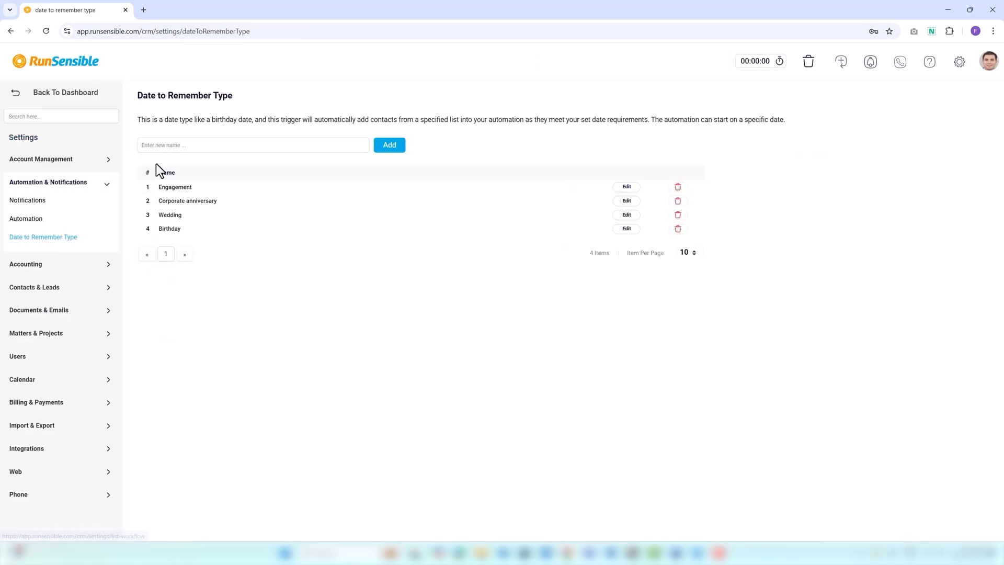
left_click(155, 145)
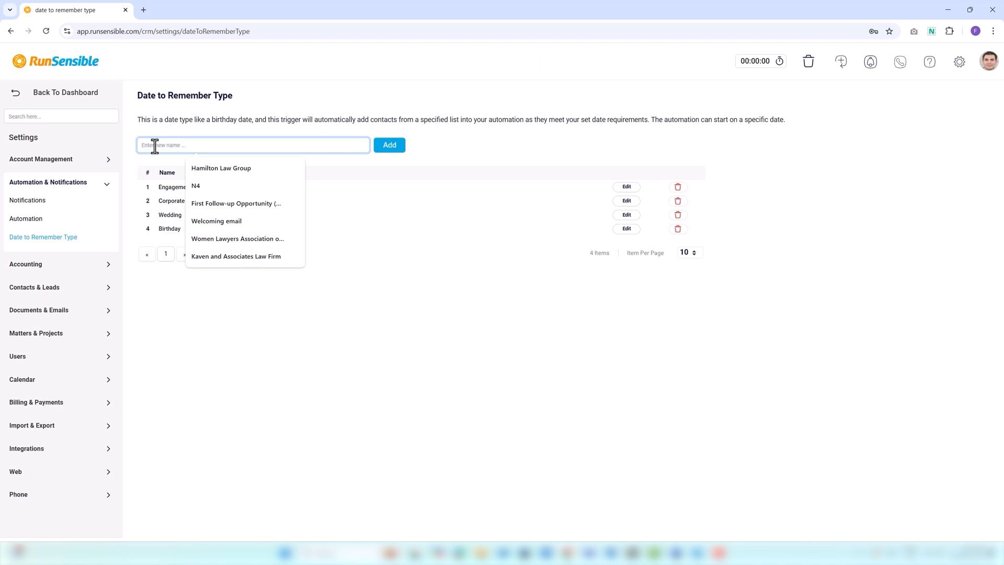
left_click(273, 288)
left_click(630, 189)
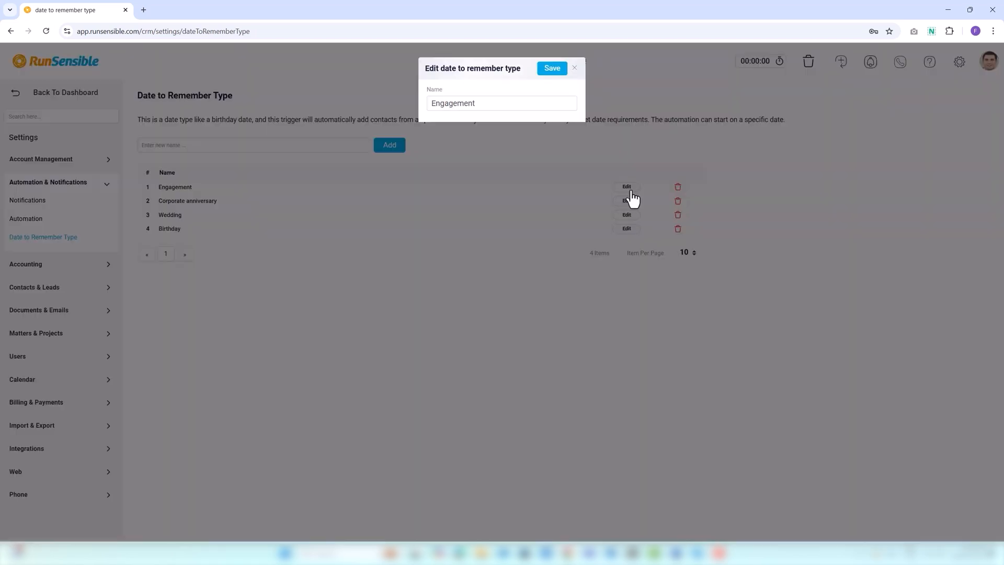
left_click(486, 103)
type("date")
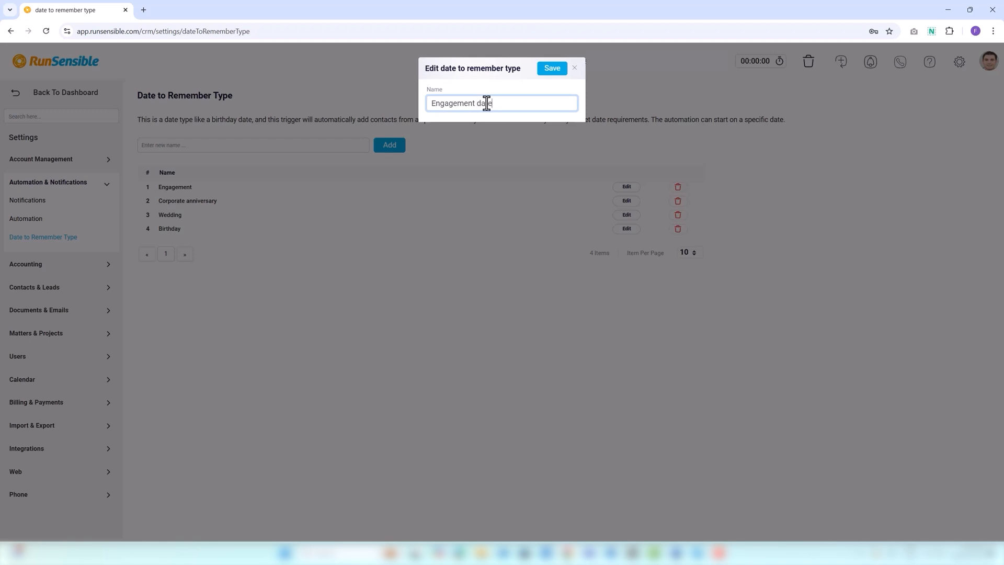
left_click(555, 72)
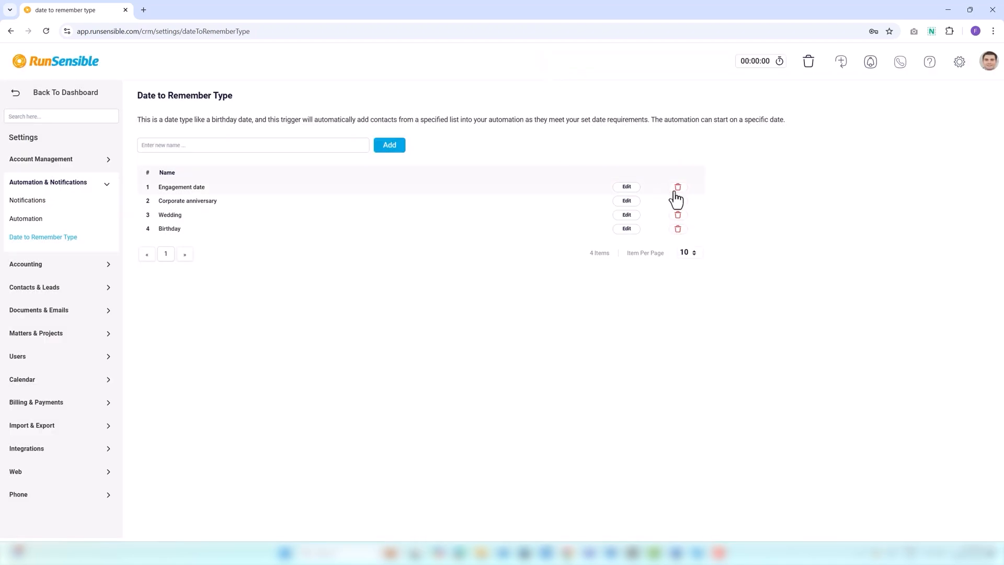
left_click(73, 95)
left_click(33, 137)
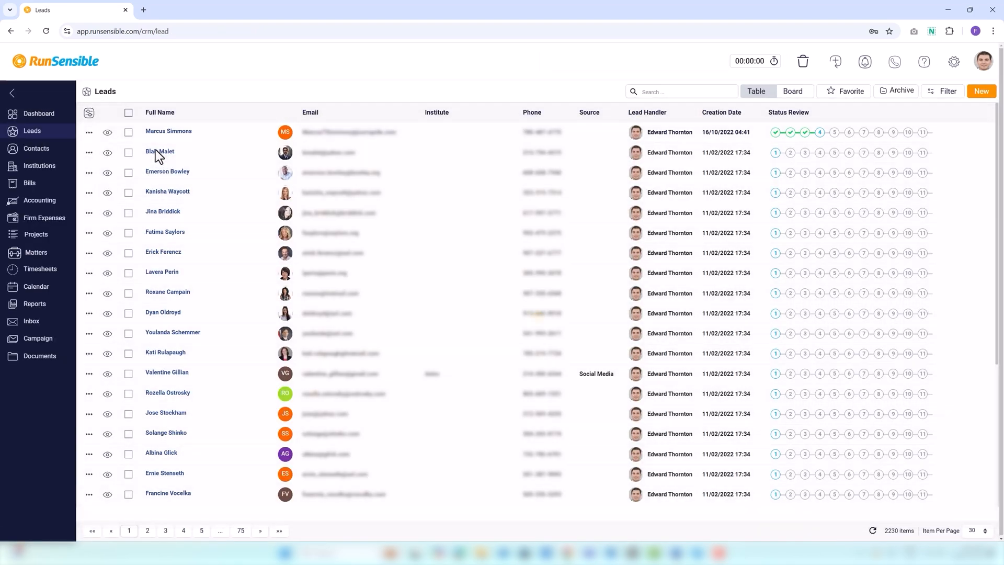
Open the second lead's Information tab and switch on OPT Out of SMS
left_click(159, 153)
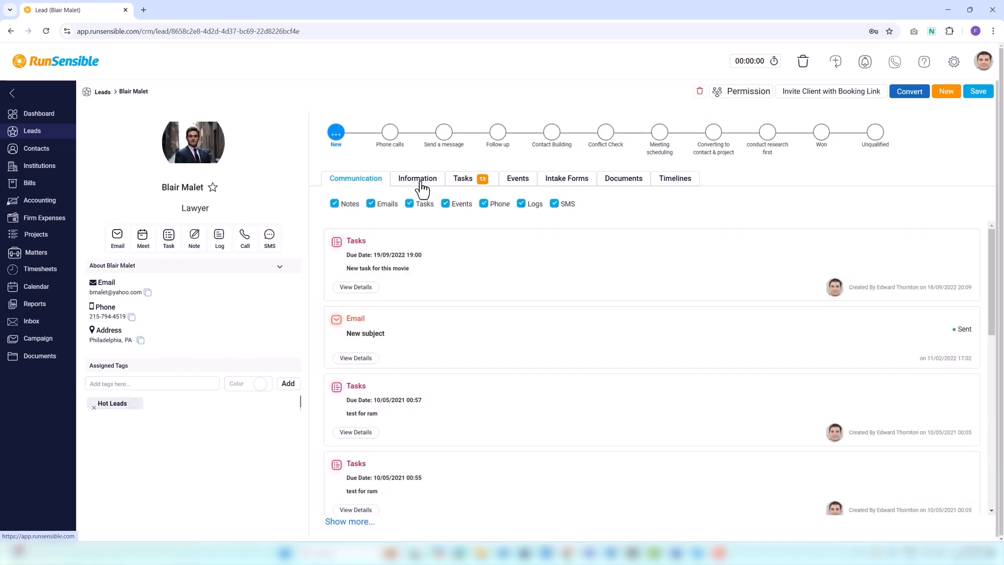
left_click(421, 181)
scroll(504, 405, "down", 5)
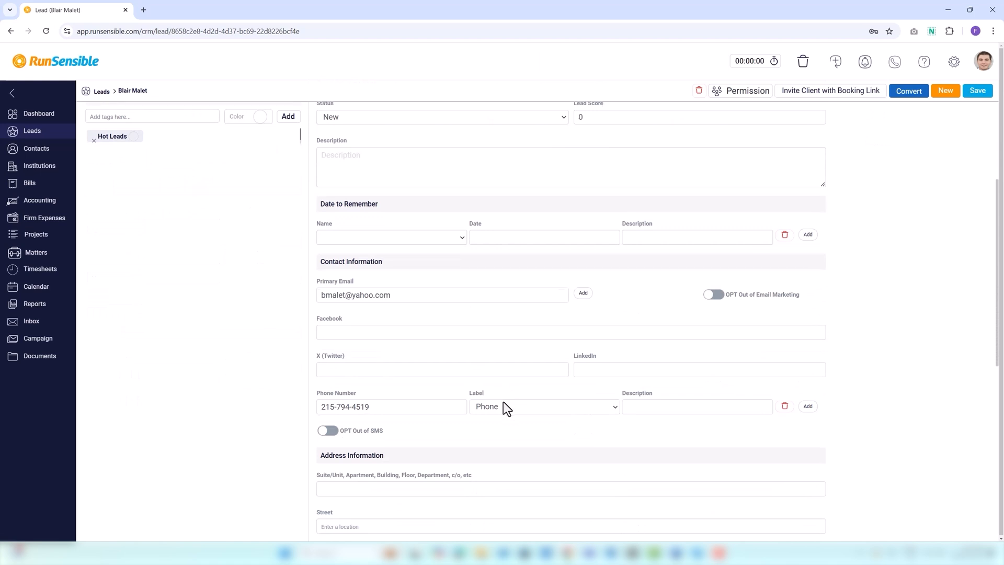
scroll(503, 402, "down", 1)
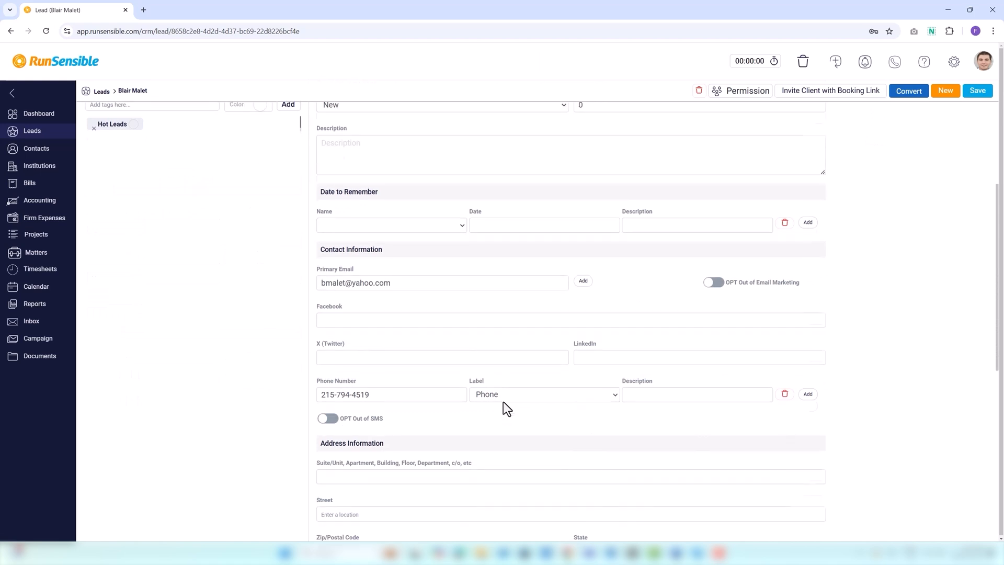
scroll(503, 401, "down", 1)
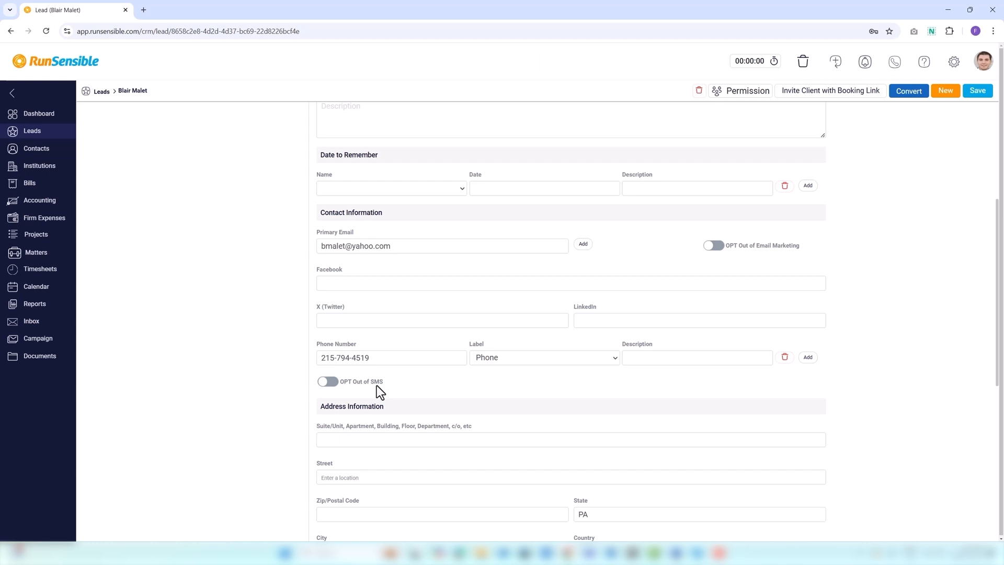
left_click(333, 386)
Review the Facebook, X and LinkedIn fields, then start a new task from the Tasks tab
left_click(352, 288)
left_click(332, 321)
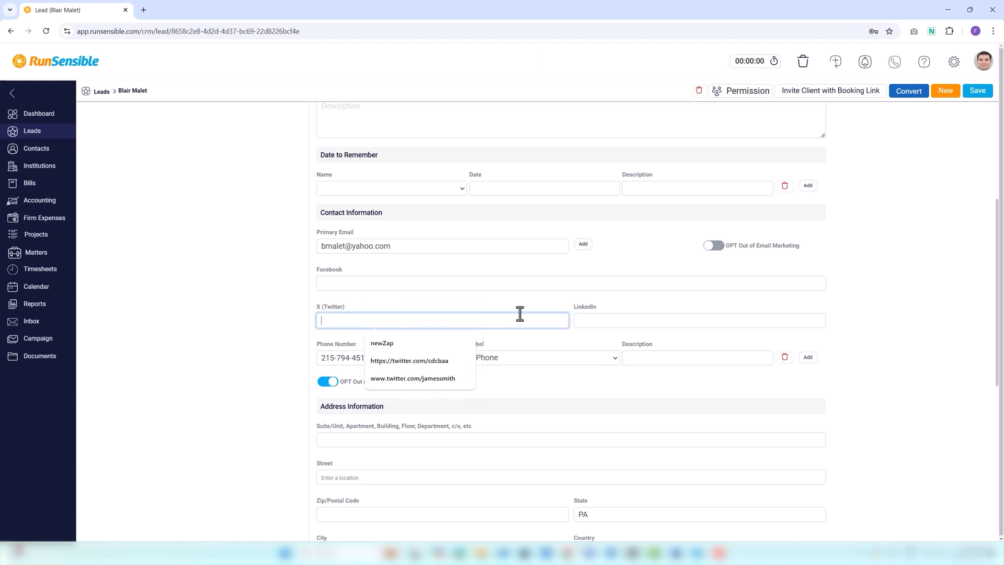
left_click(580, 319)
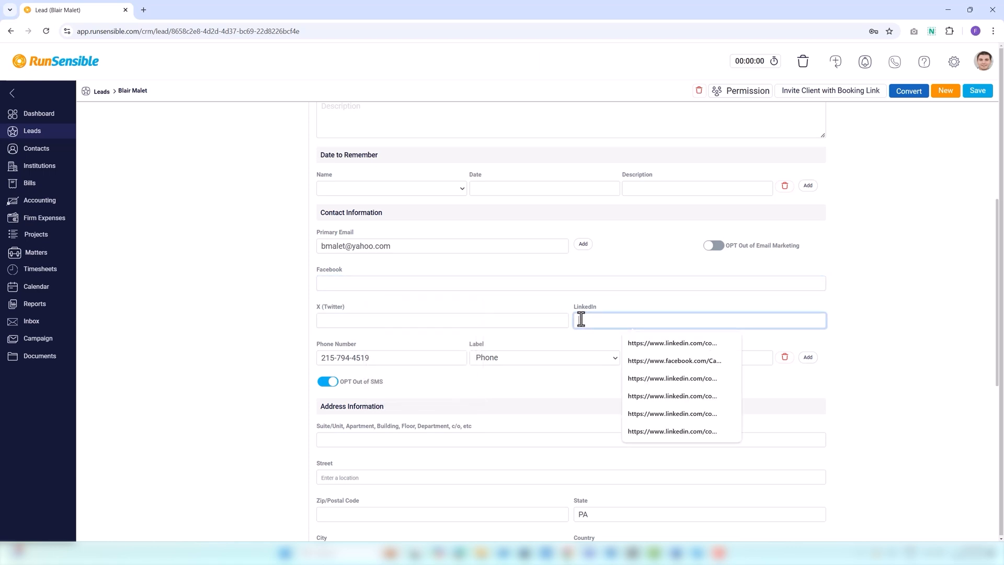
scroll(487, 388, "down", 2)
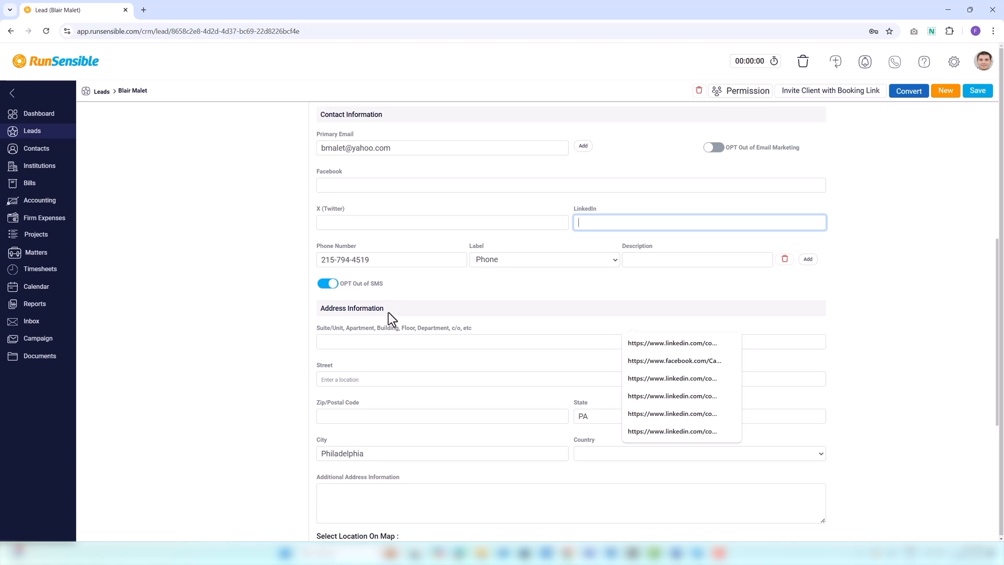
scroll(392, 326, "down", 3)
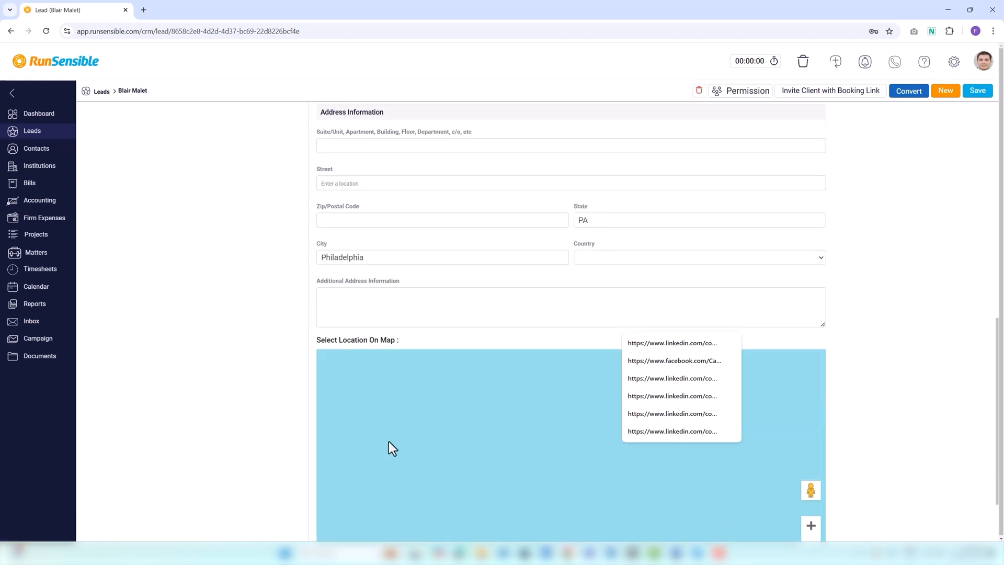
scroll(365, 304, "up", 15)
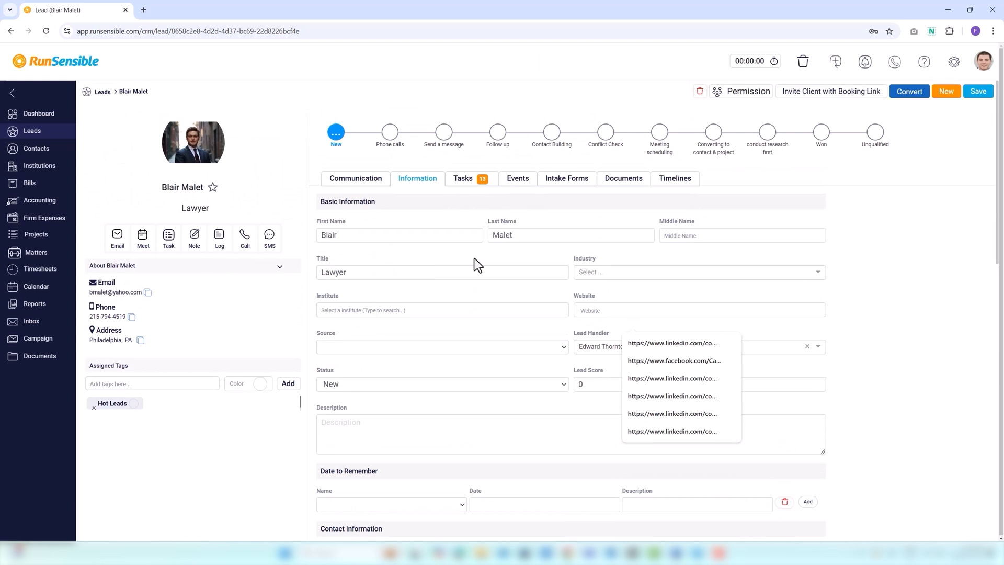
left_click(463, 180)
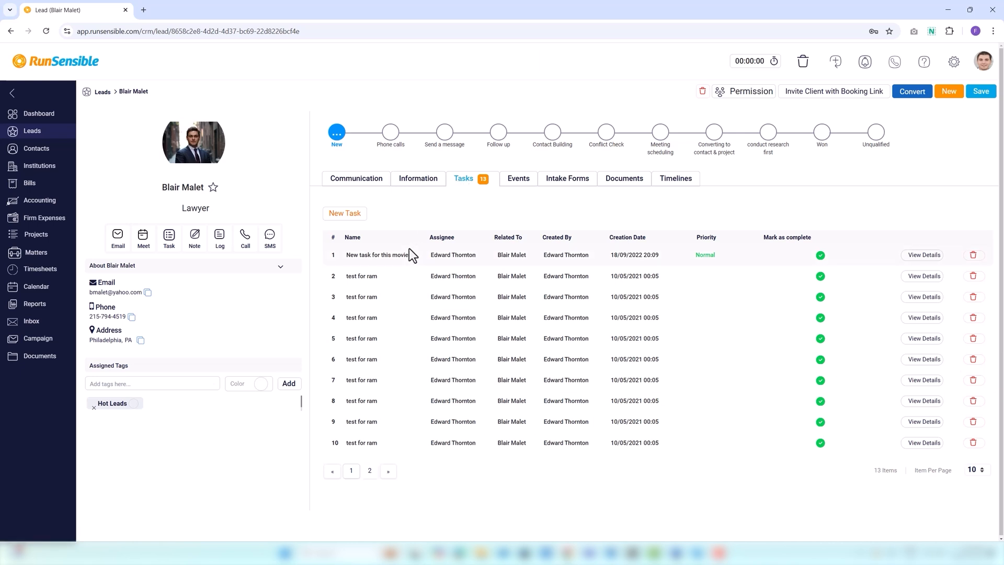
left_click(336, 217)
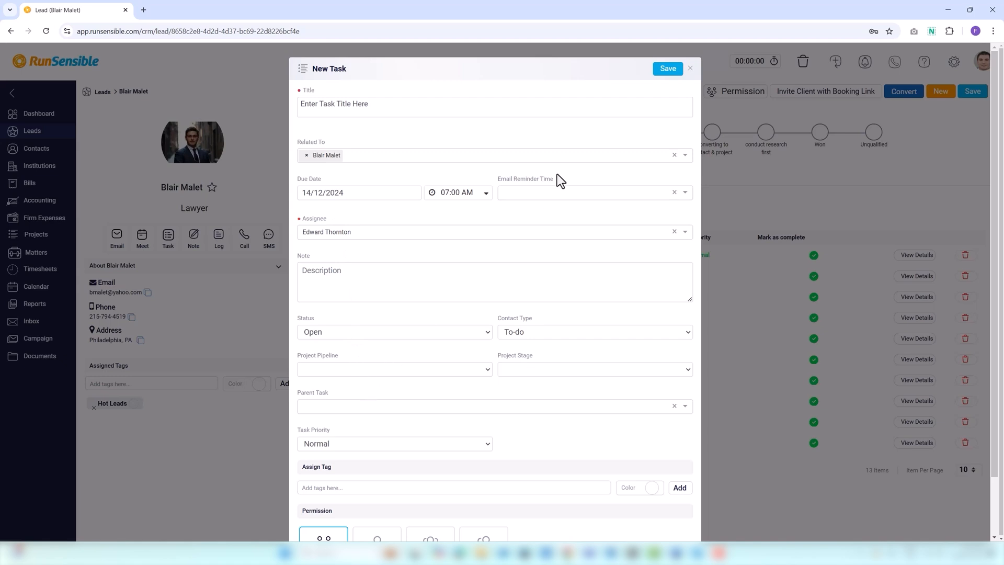
Dismiss the New Task form, glance at task 1's details, and switch to the lead's Events tab
left_click(690, 69)
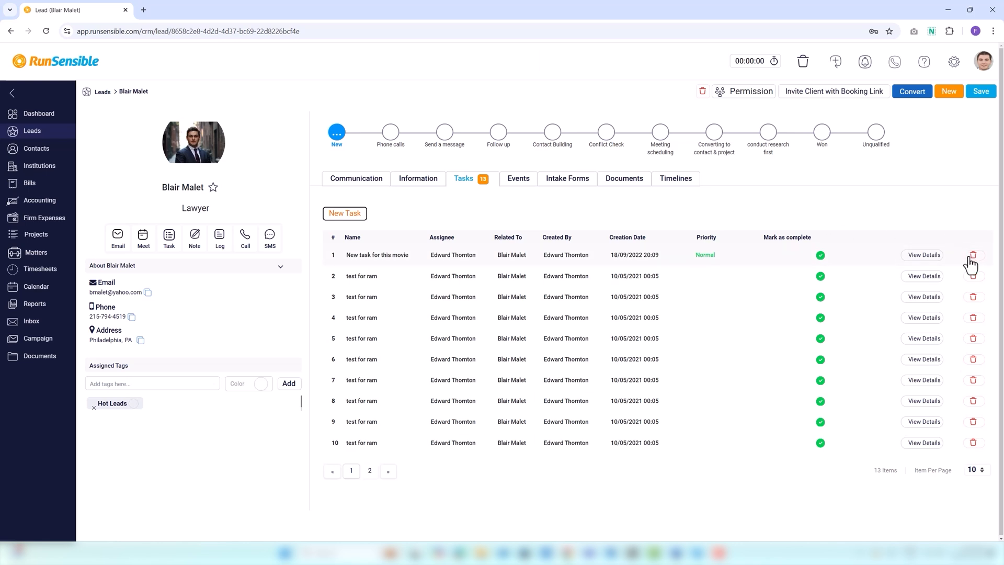
left_click(934, 257)
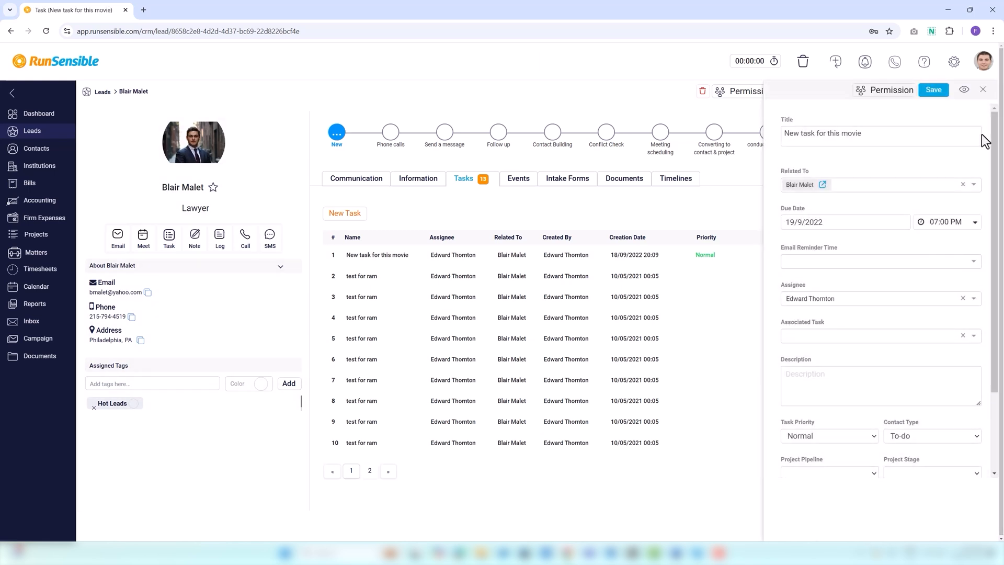
left_click(983, 90)
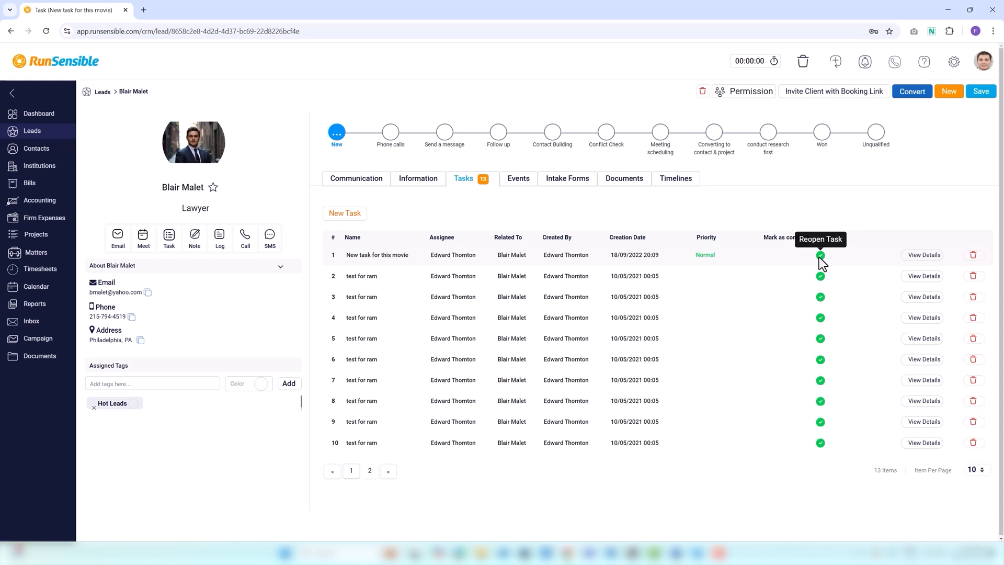
left_click(523, 182)
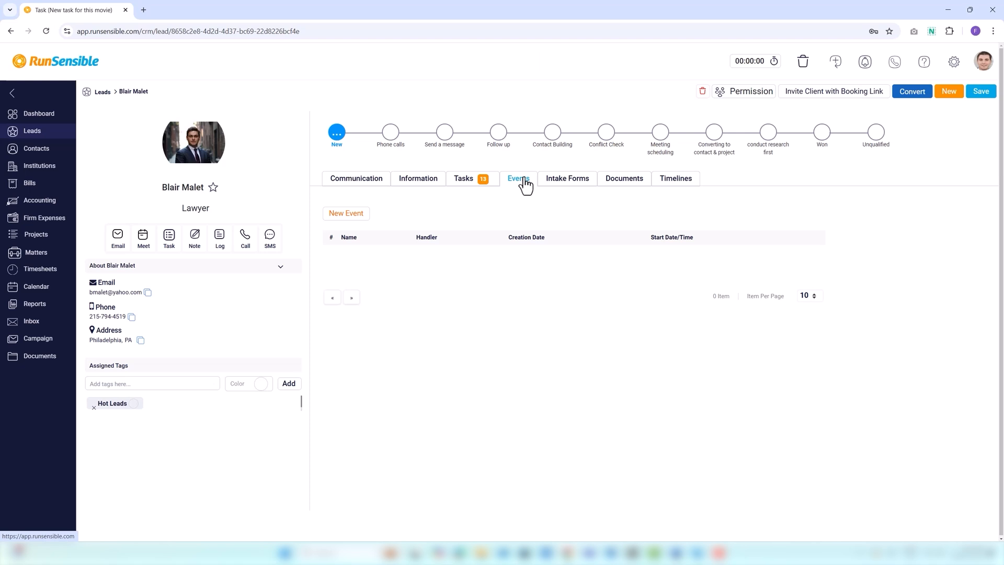
Cancel a New Event form, then switch to the lead's Intake Forms tab
left_click(346, 216)
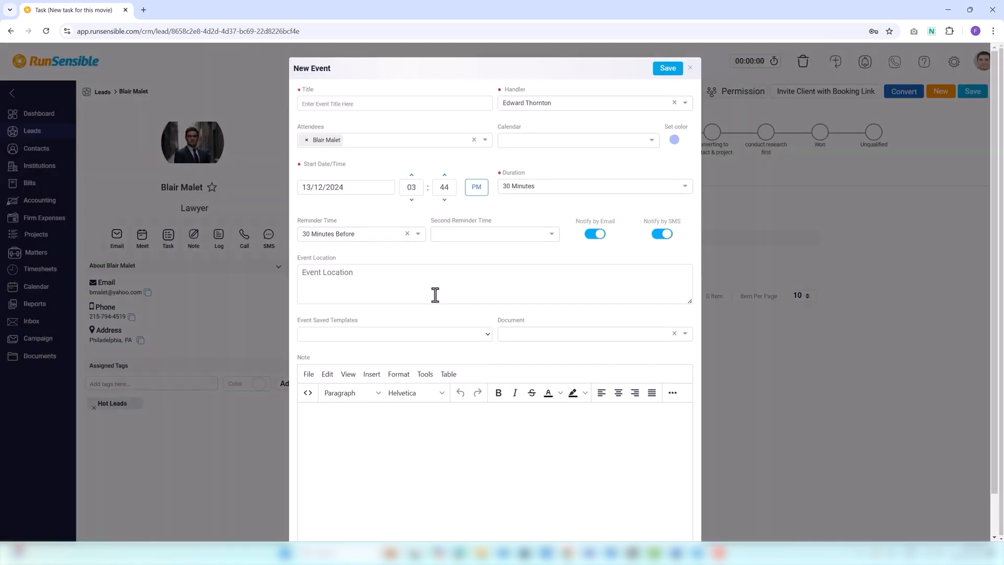
left_click(690, 69)
left_click(580, 179)
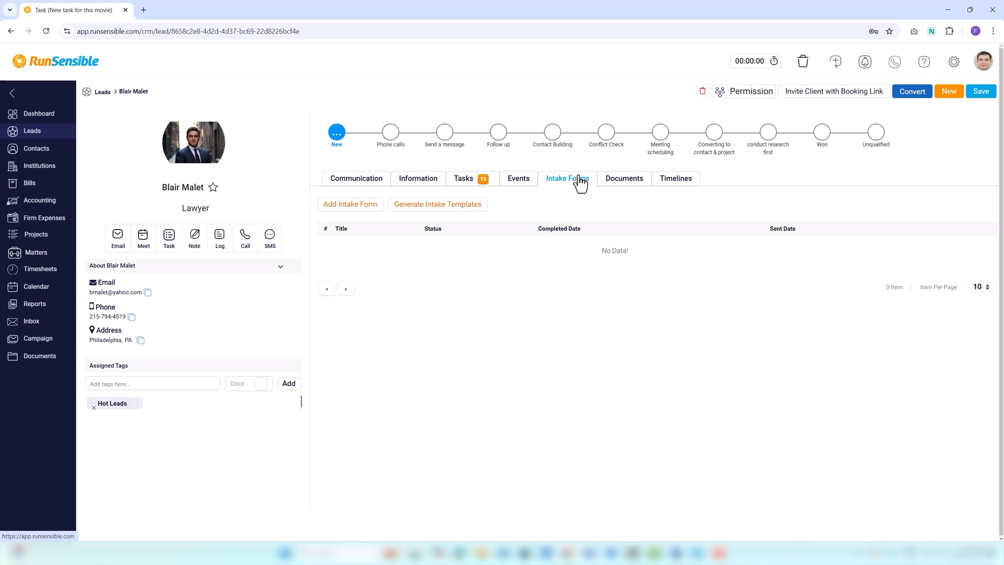
Attach the existing Client Intake Form to the lead, save it, and start a new intake template
left_click(363, 209)
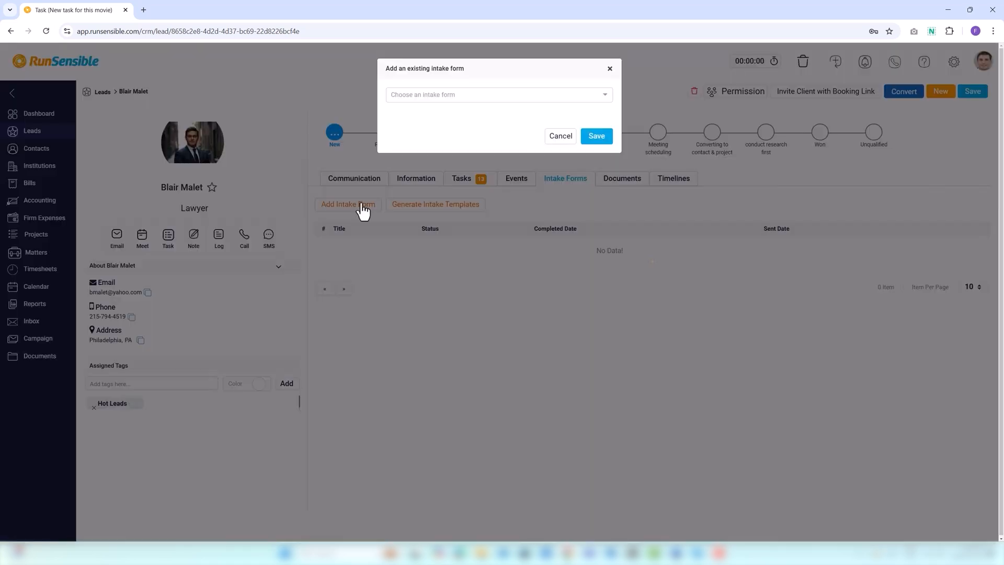
left_click(419, 96)
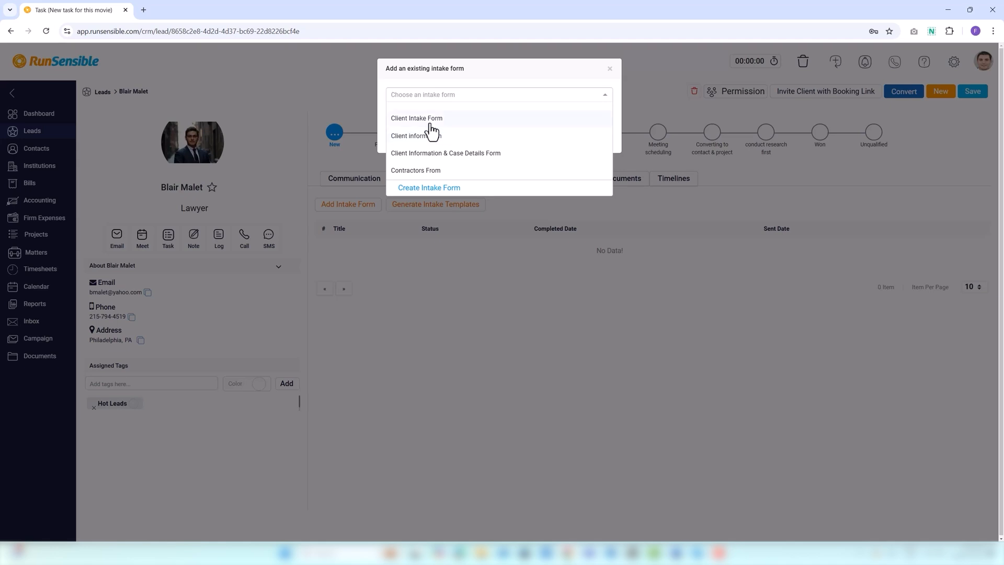
left_click(418, 119)
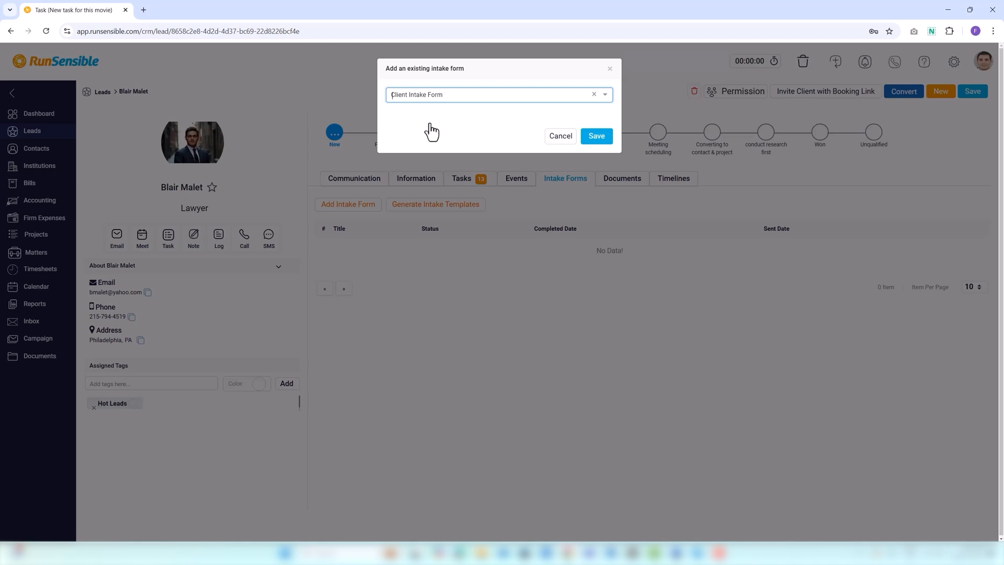
left_click(597, 137)
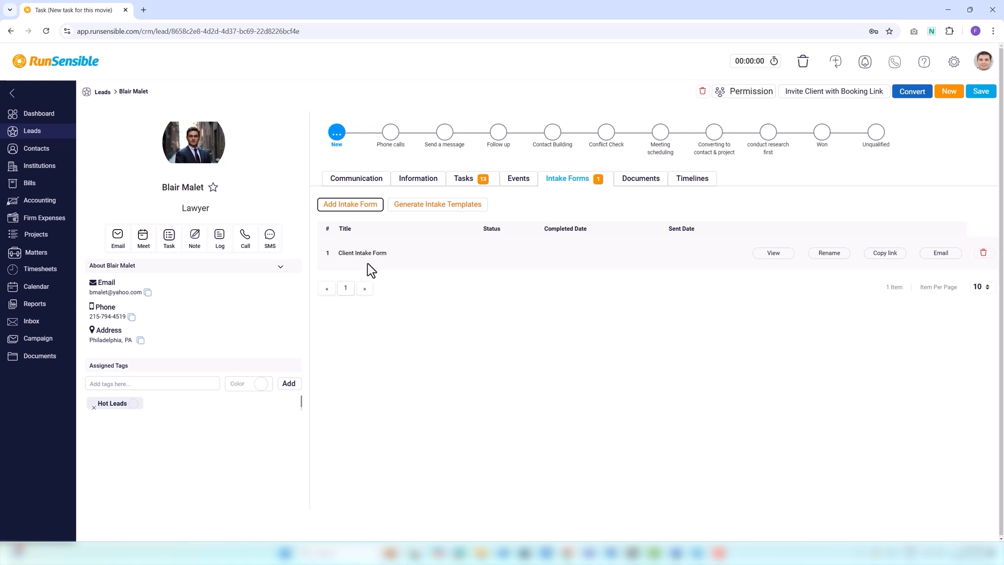
left_click(431, 214)
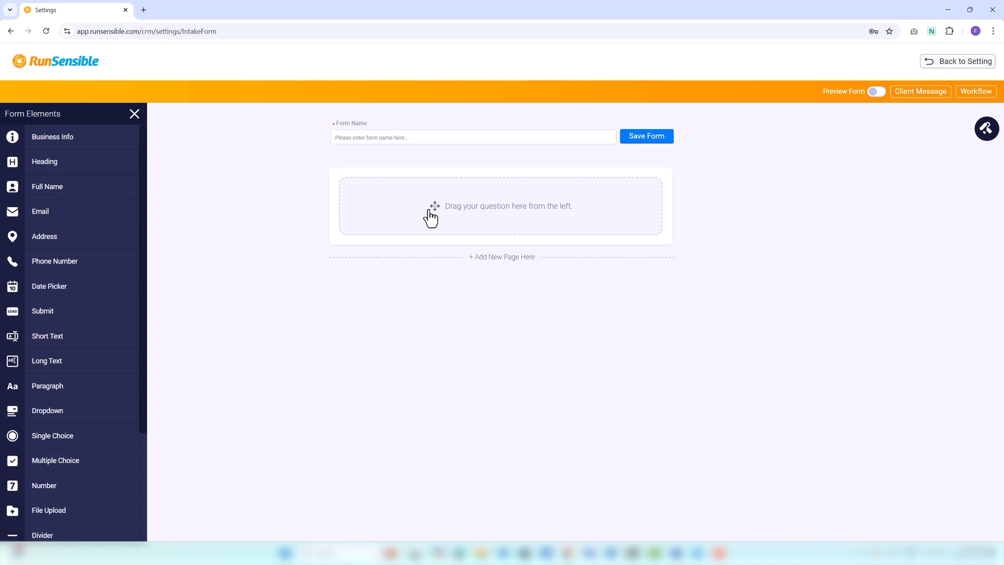
Name the new intake form 'Client Intake Form' using the autofill suggestion
left_click(335, 138)
type("Cl")
left_click(392, 159)
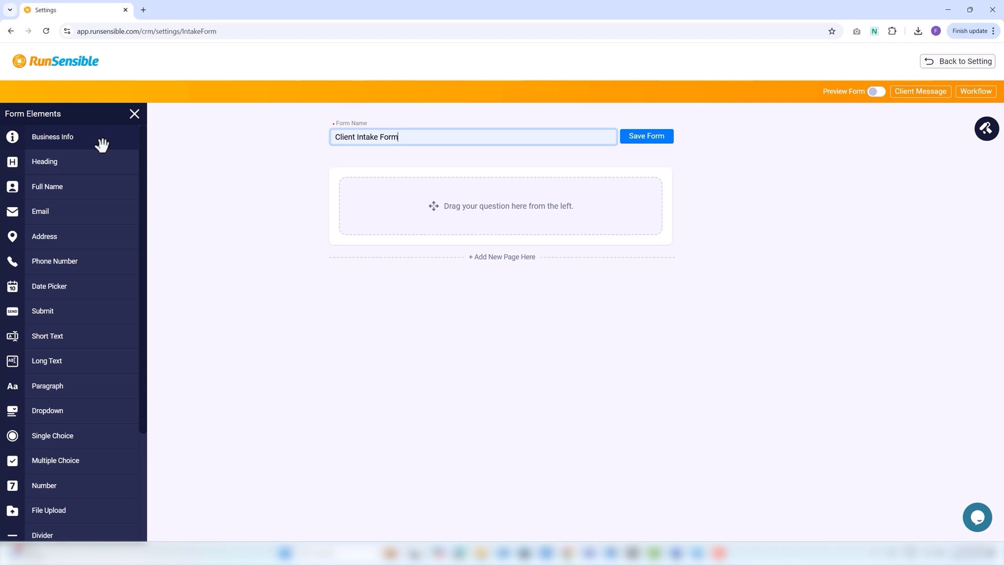
Add a Business Info block to the form and review its slogan, email and fax fields
left_click_drag(98, 142, 482, 204)
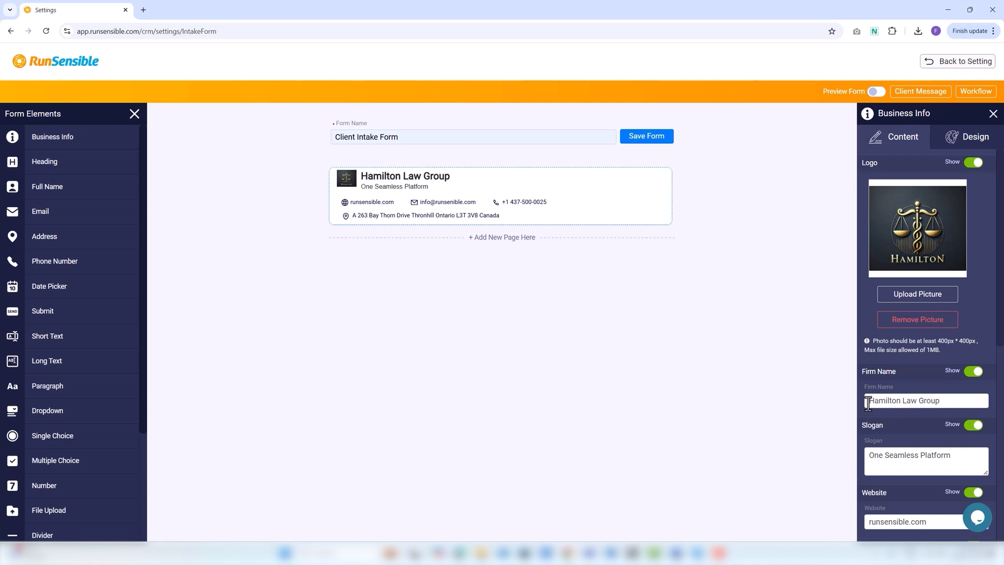
left_click(869, 455)
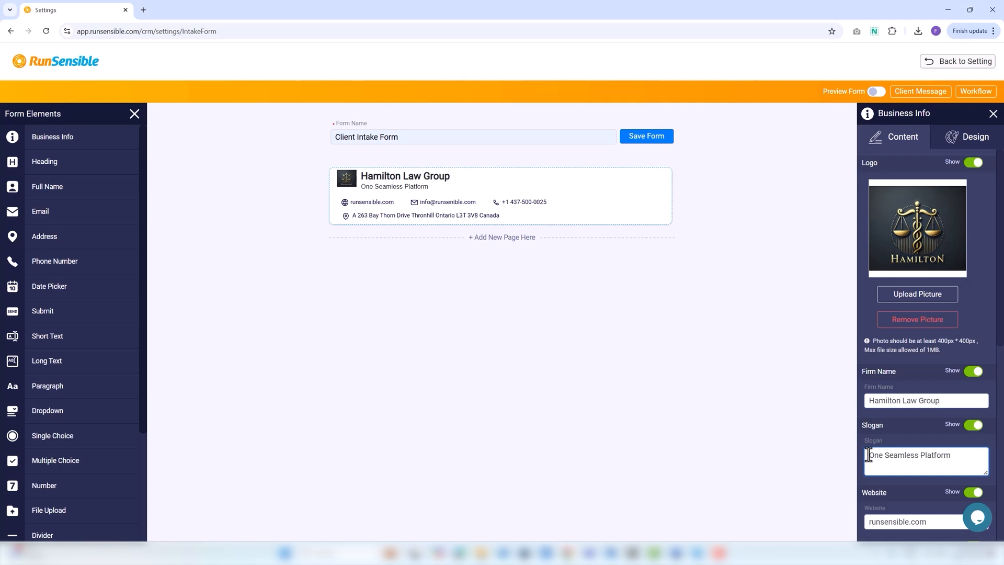
scroll(869, 455, "down", 2)
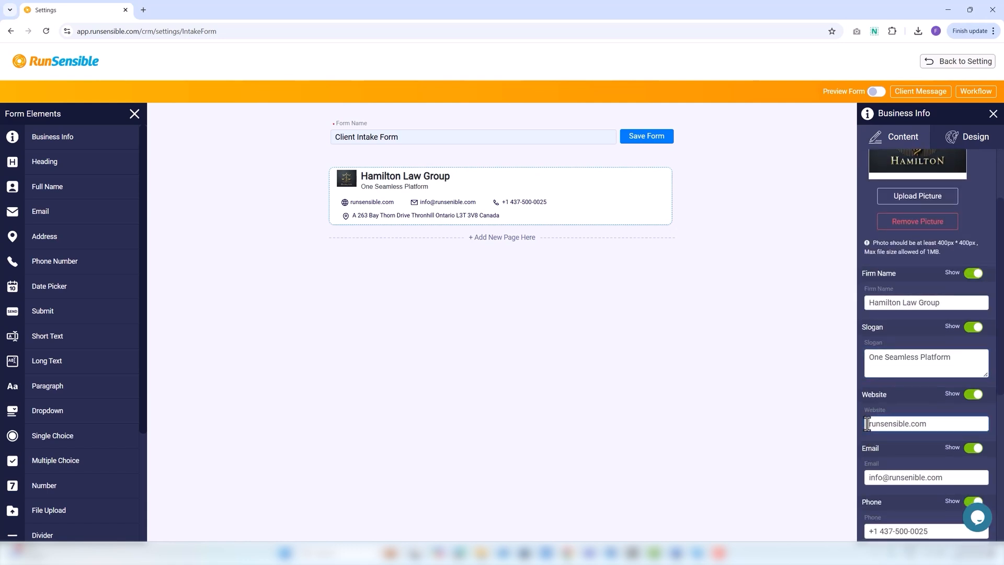
left_click(866, 478)
scroll(864, 479, "down", 1)
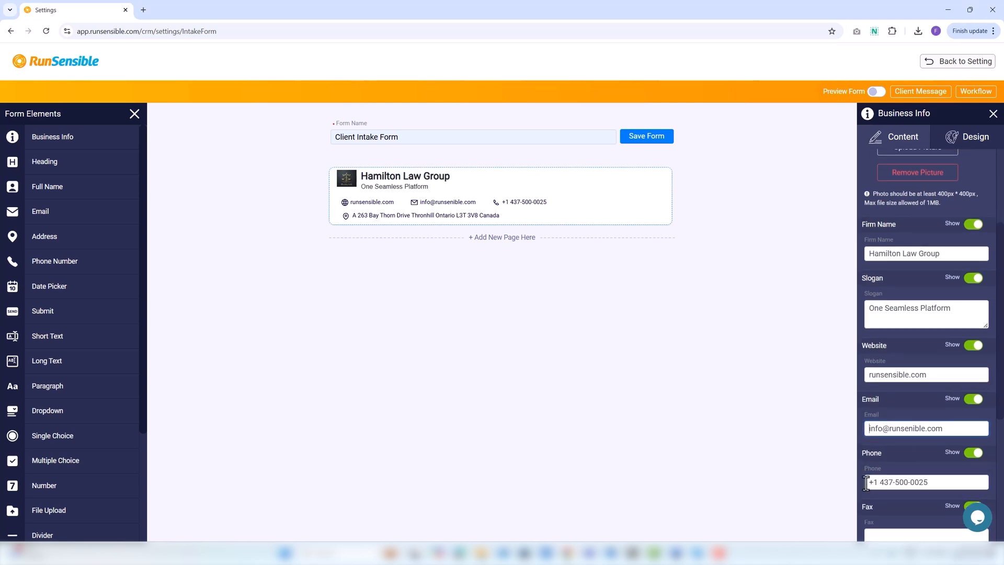
scroll(866, 477, "down", 2)
left_click(868, 439)
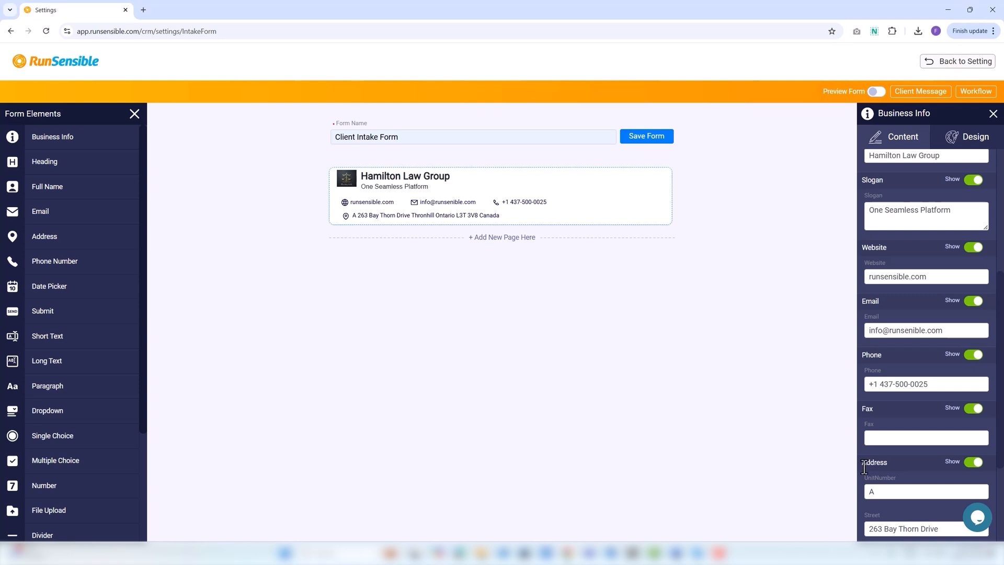
scroll(862, 469, "down", 1)
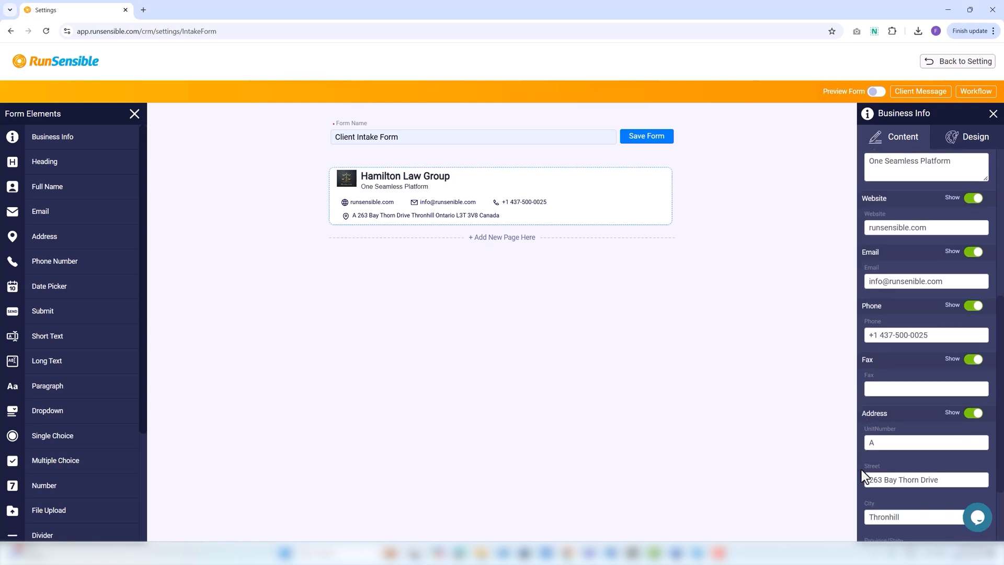
scroll(861, 470, "down", 1)
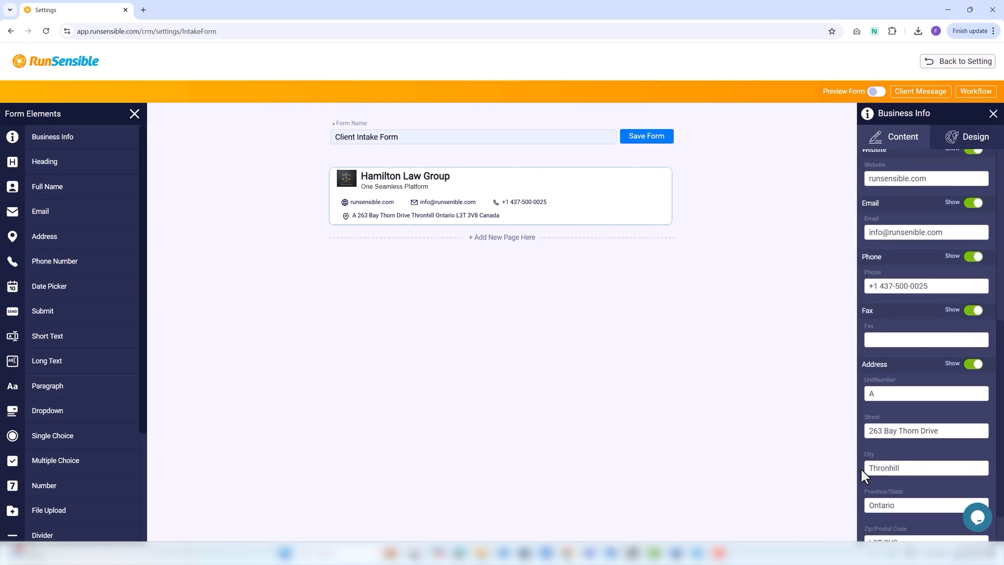
scroll(861, 470, "down", 1)
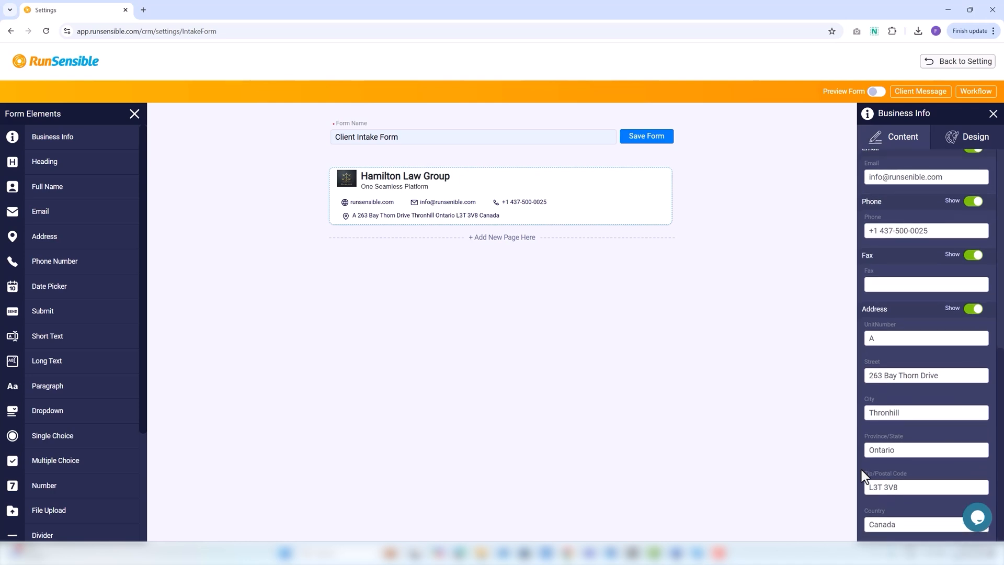
mouse_move(613, 208)
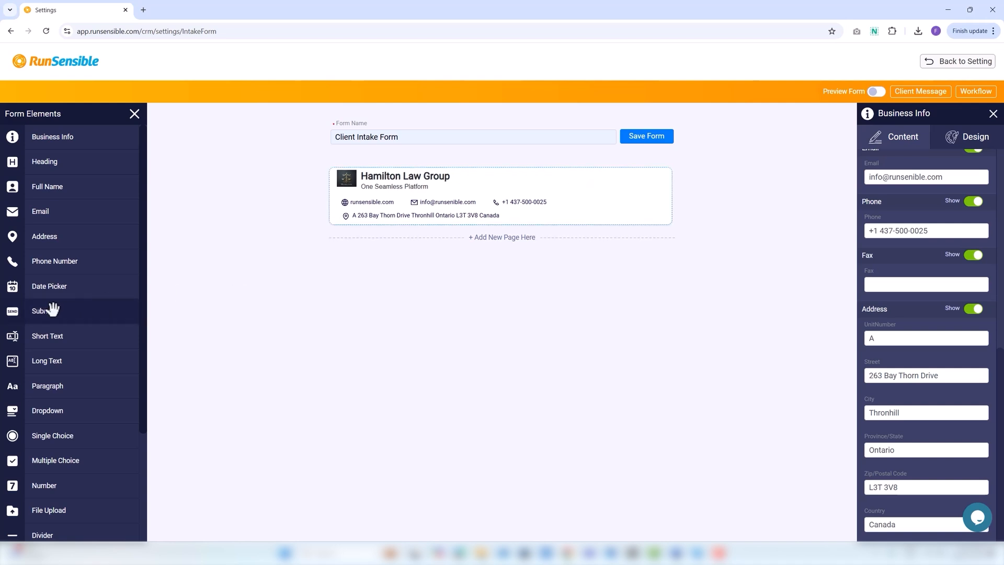
Add a required Date Picker defaulting to 2024-12-24, followed by Short Text and Long Text questions
left_click_drag(49, 291, 395, 255)
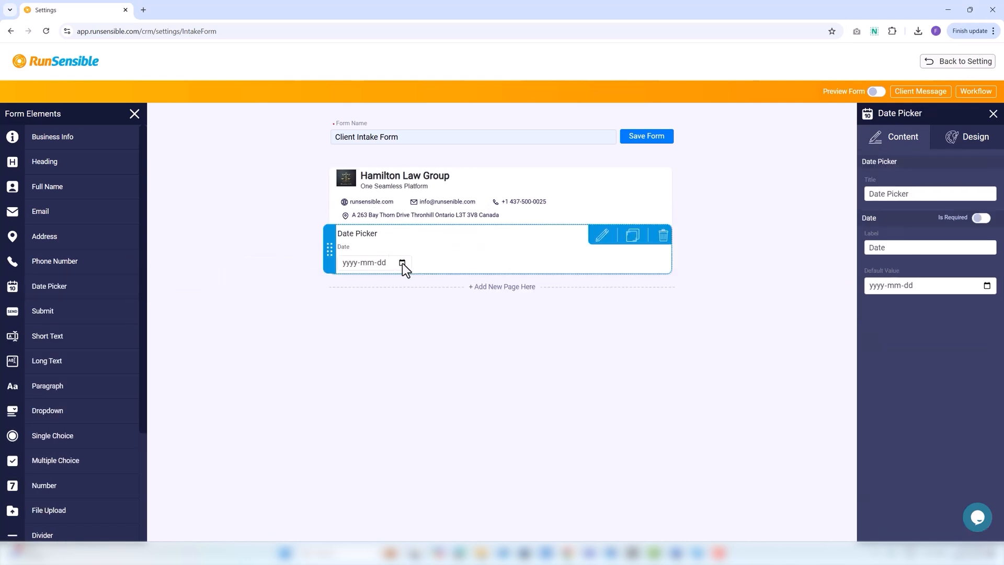
left_click(403, 263)
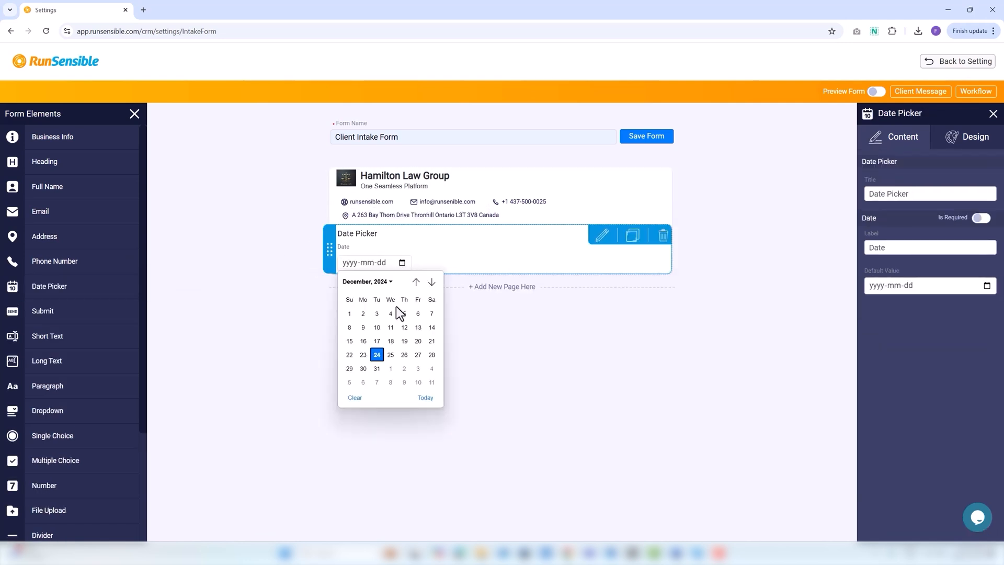
left_click(378, 355)
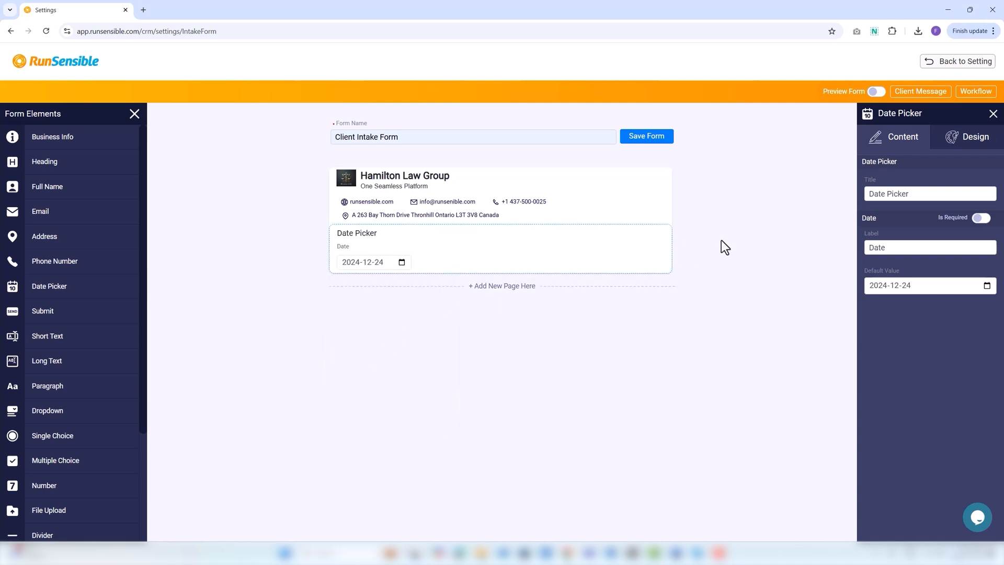
left_click(981, 219)
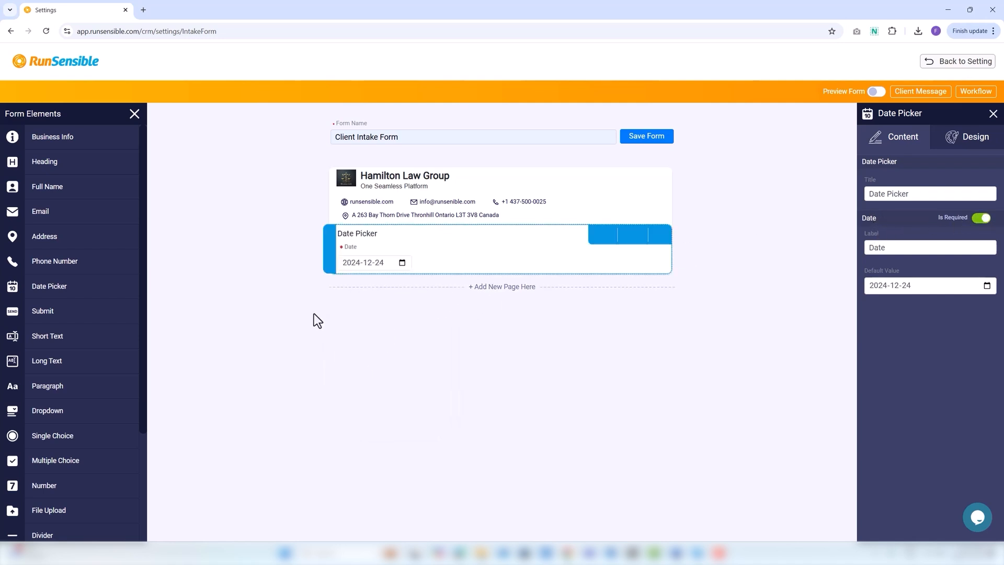
left_click_drag(118, 339, 381, 309)
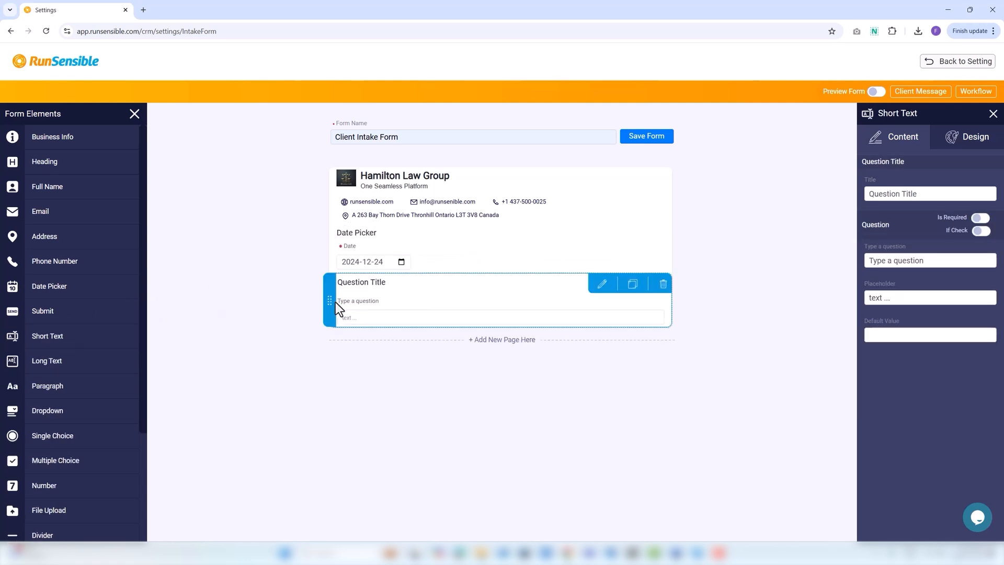
left_click_drag(42, 361, 385, 354)
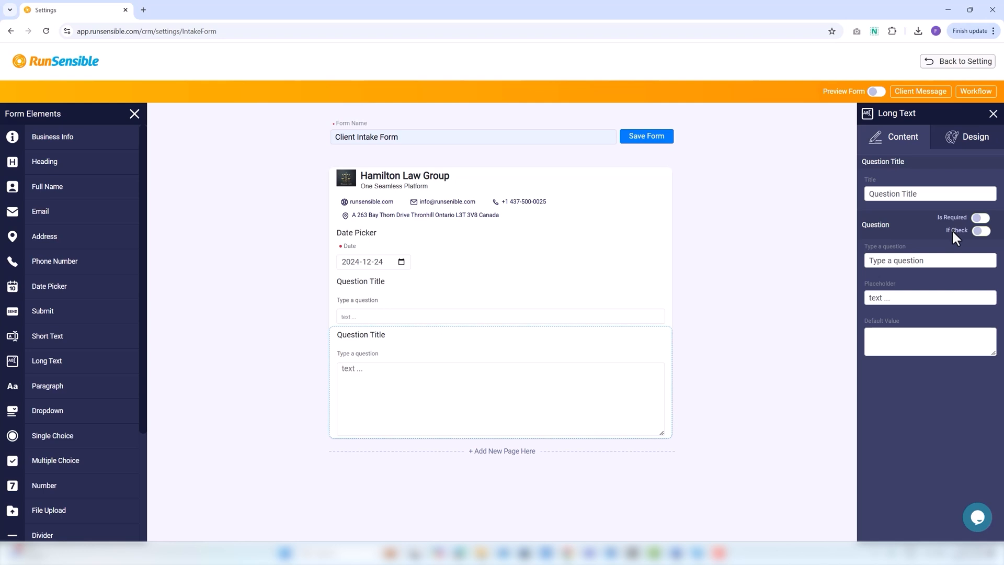
Shrink the Long Text field to half width and add a Paragraph block below it
left_click(978, 150)
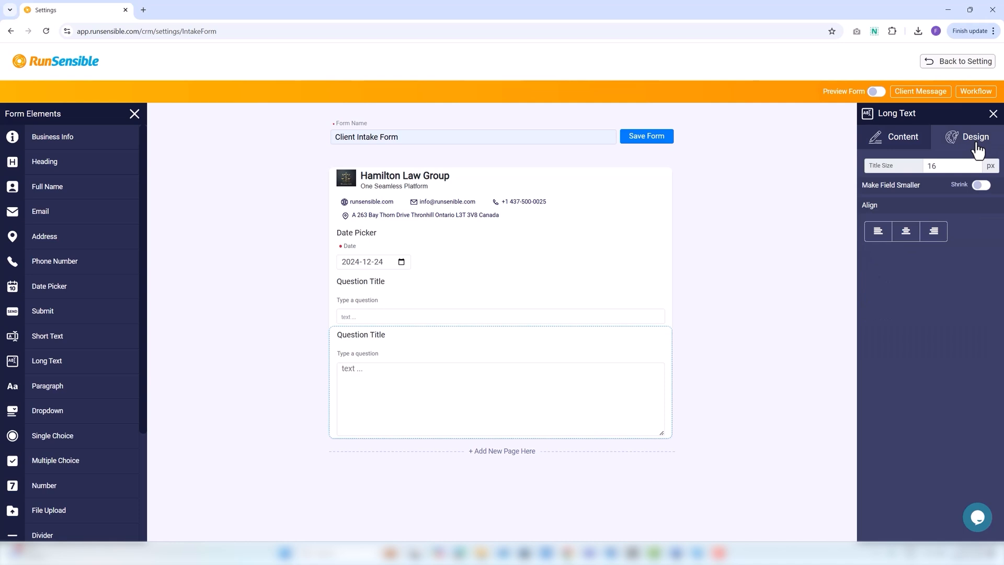
left_click(986, 186)
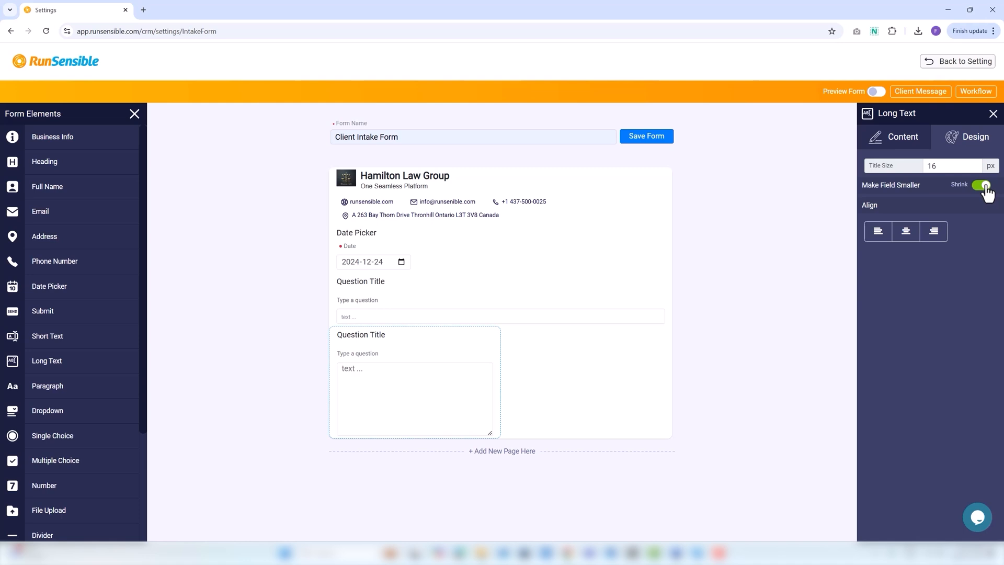
left_click(900, 137)
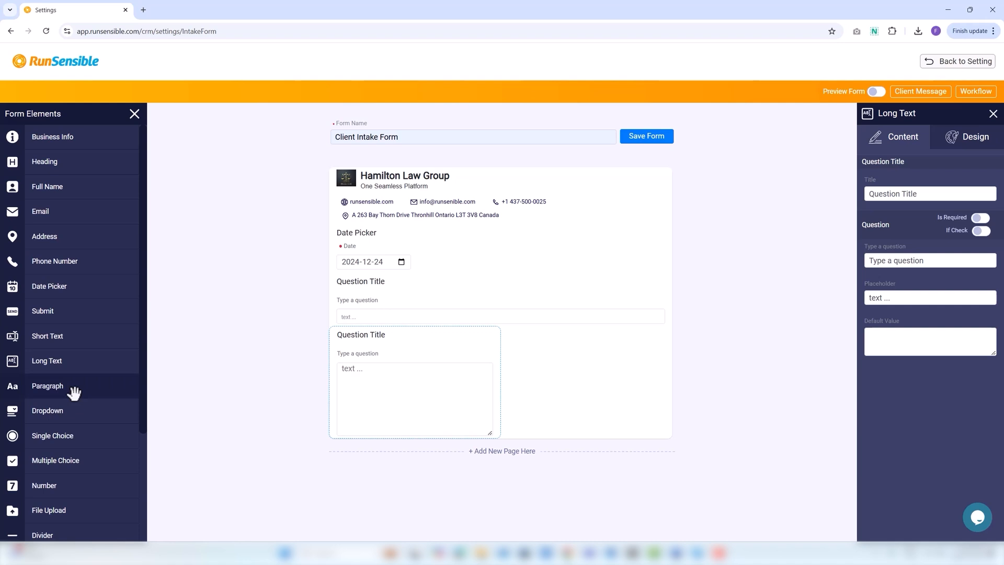
left_click_drag(74, 394, 419, 472)
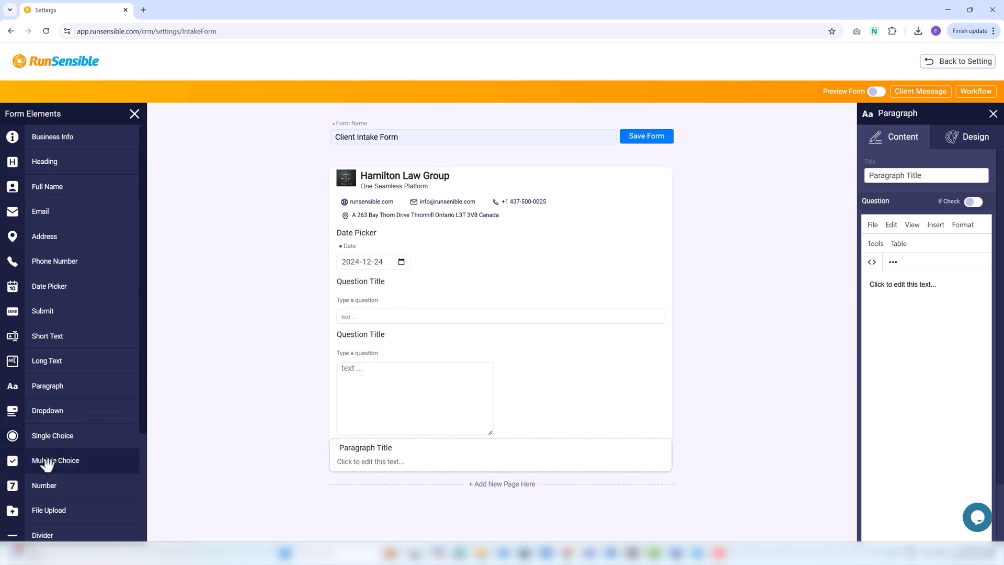
Add a Dropdown question below the paragraph with a fourth option, toggling its Required setting
left_click_drag(47, 411, 396, 519)
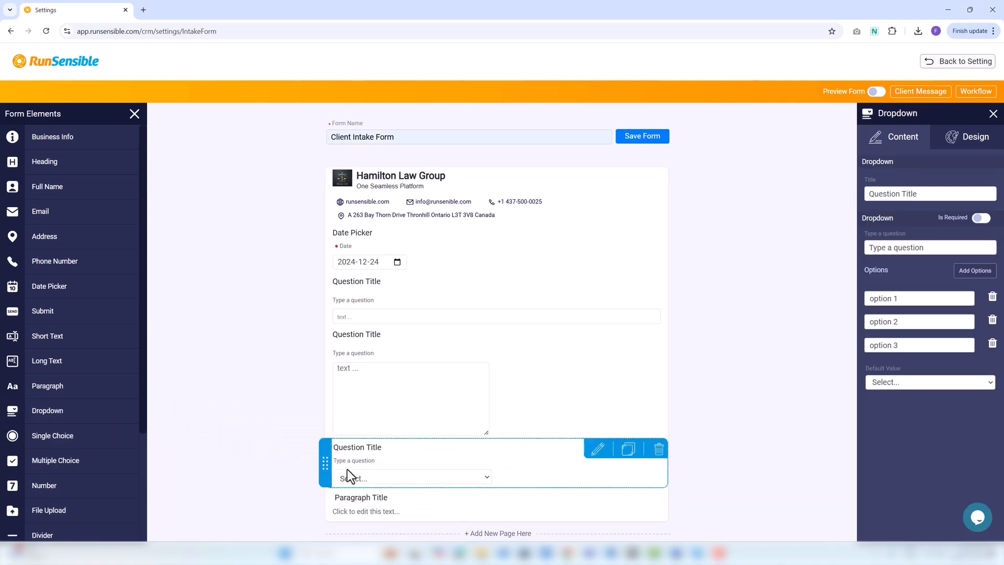
scroll(331, 439, "down", 1)
left_click_drag(326, 419, 323, 458)
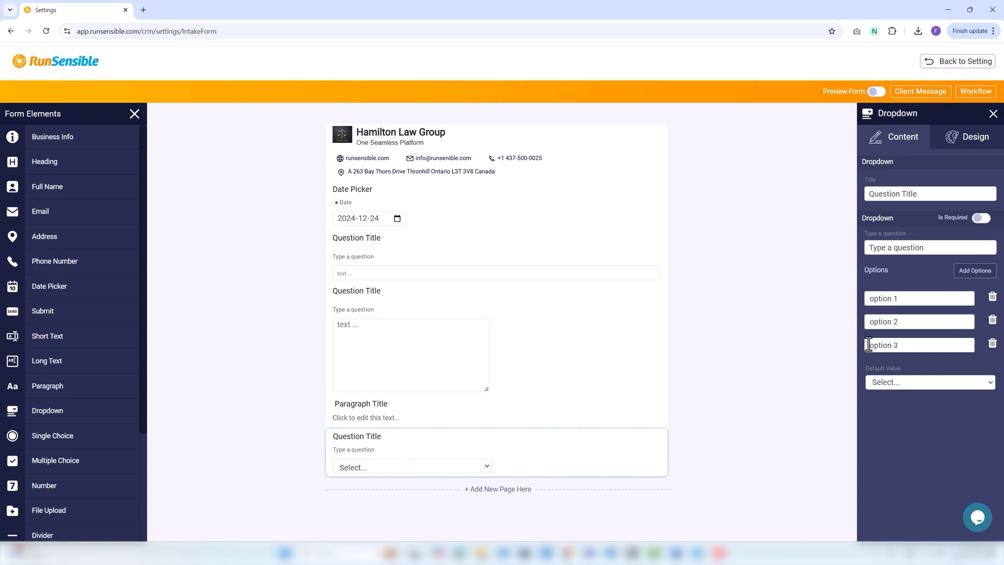
left_click(967, 286)
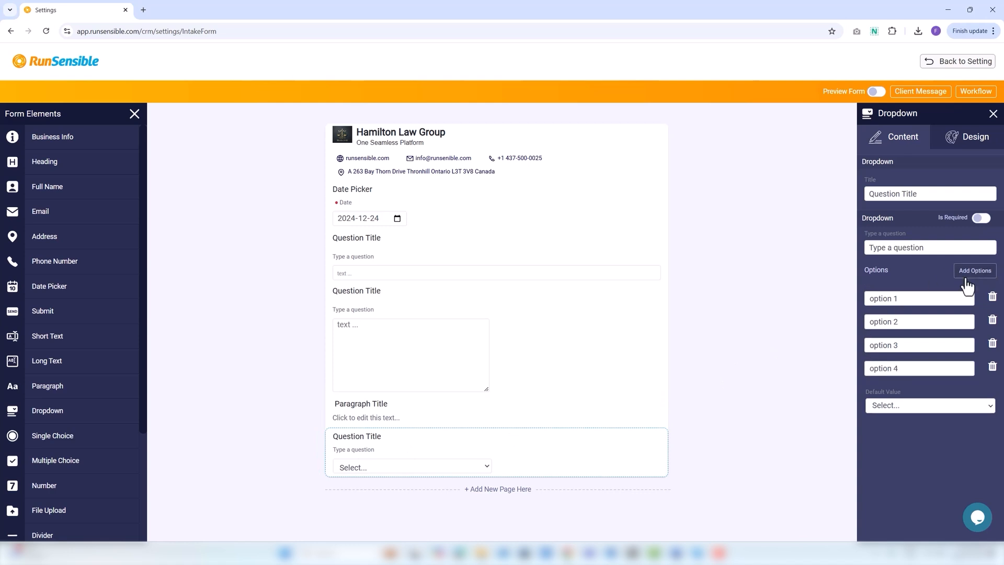
left_click(982, 219)
left_click(982, 219)
left_click(982, 219)
Add Single Choice, Multiple Choice, Number, Spinner and File Upload questions beneath the dropdown
left_click_drag(55, 442, 386, 510)
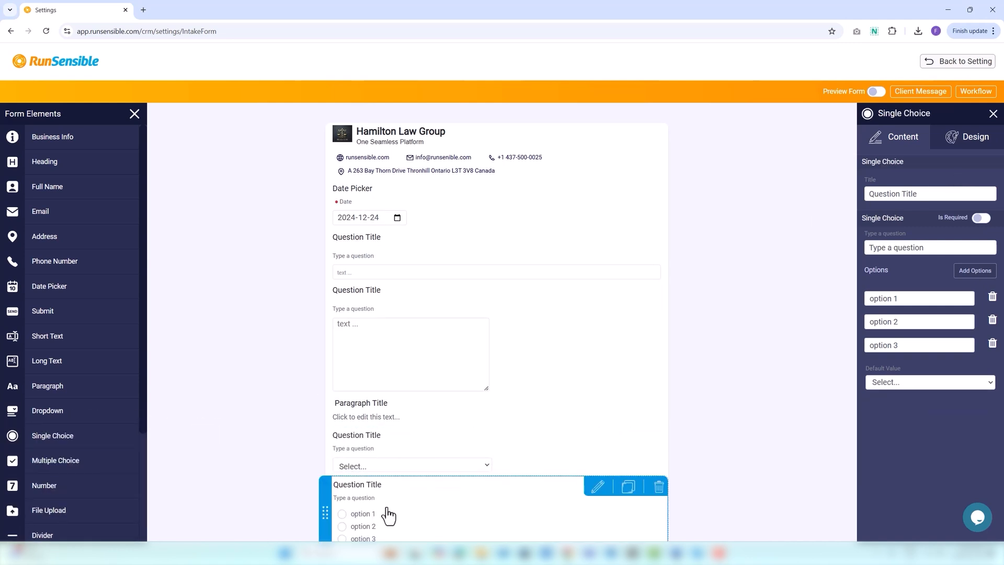
scroll(390, 510, "down", 1)
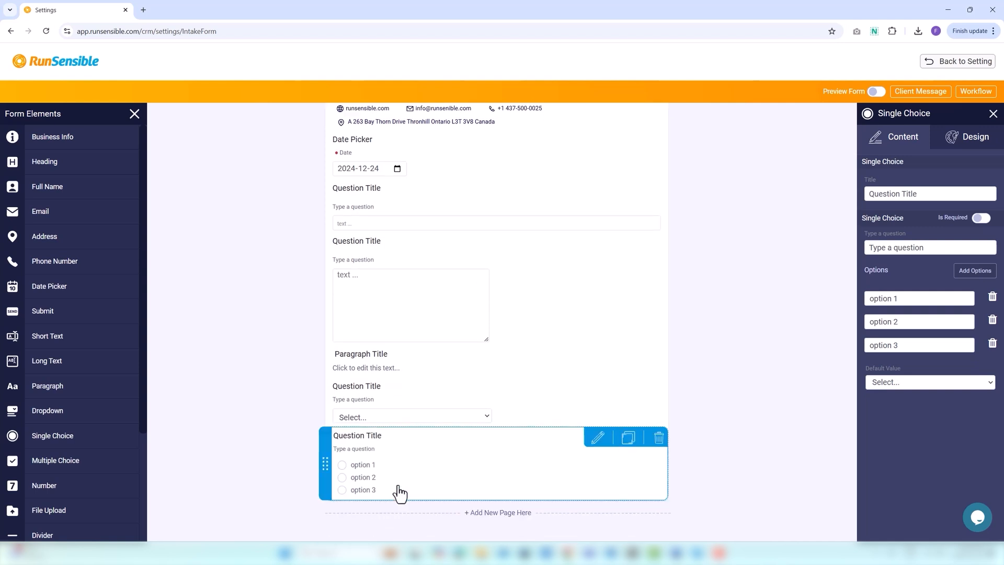
left_click_drag(96, 464, 434, 520)
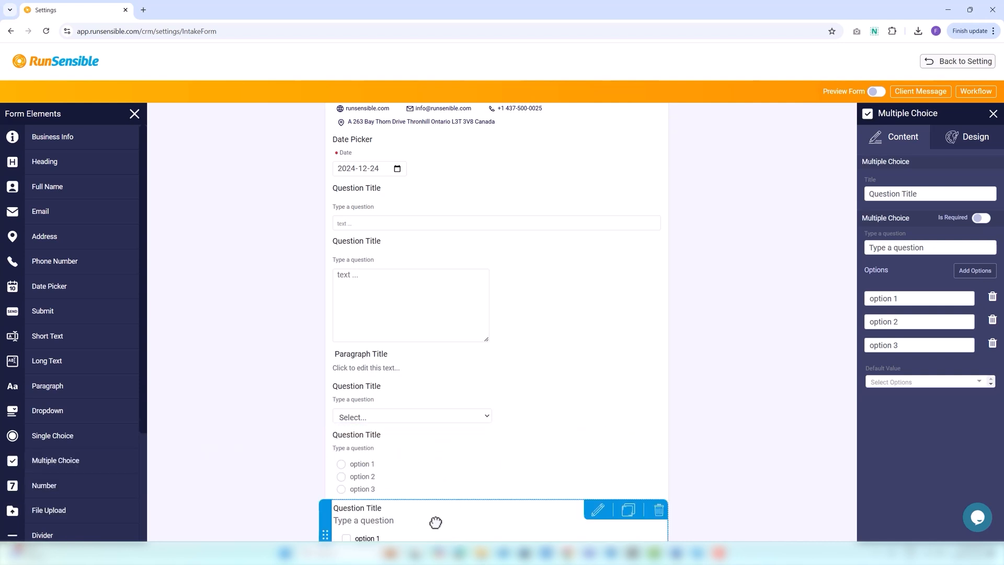
scroll(439, 512, "down", 2)
left_click_drag(55, 483, 361, 469)
scroll(353, 496, "down", 1)
scroll(85, 470, "down", 3)
left_click_drag(58, 451, 396, 507)
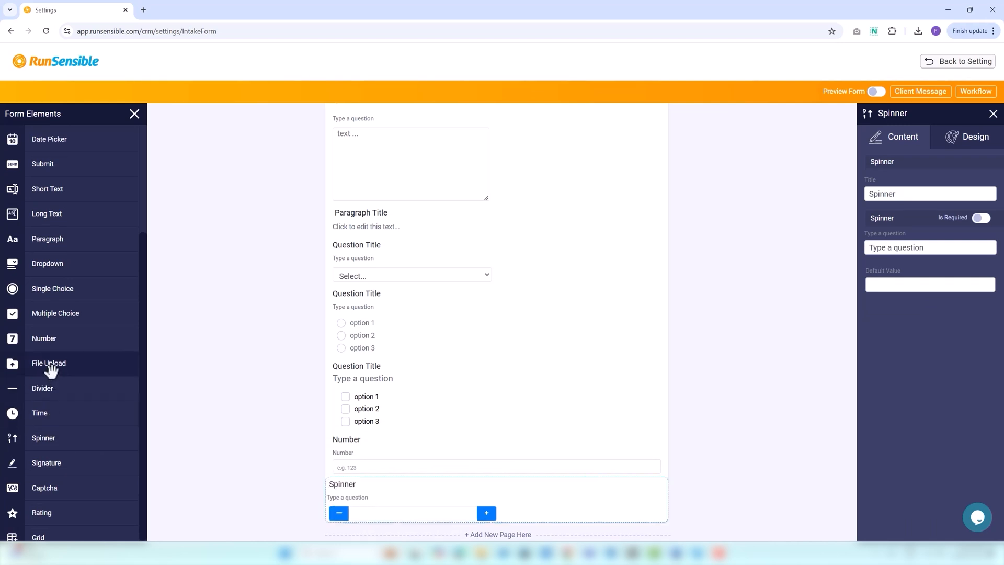
left_click_drag(51, 370, 269, 446)
left_click_drag(390, 539, 386, 538)
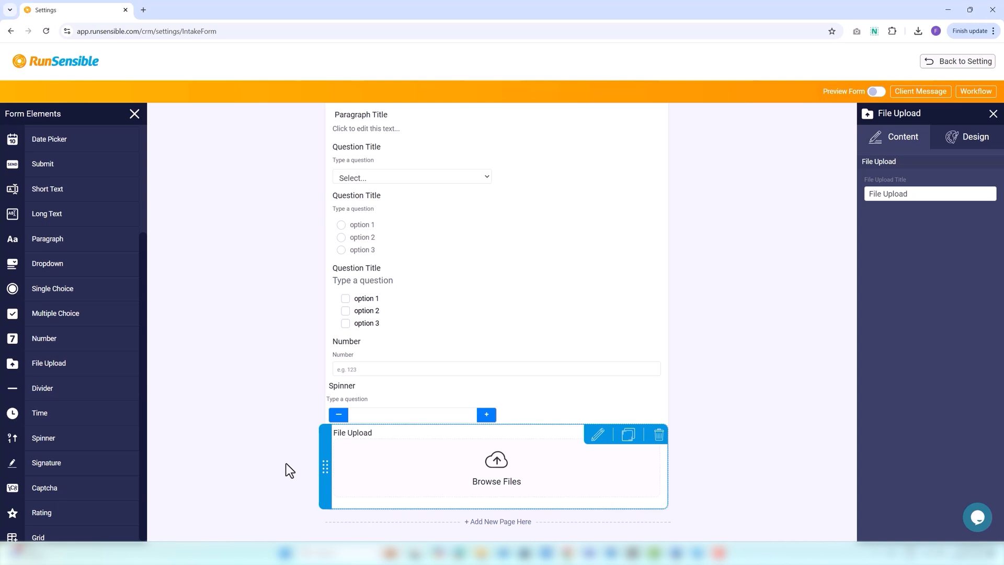
Add a half-width Divider with set alignment below File Upload, then a Time question
left_click_drag(69, 393, 434, 531)
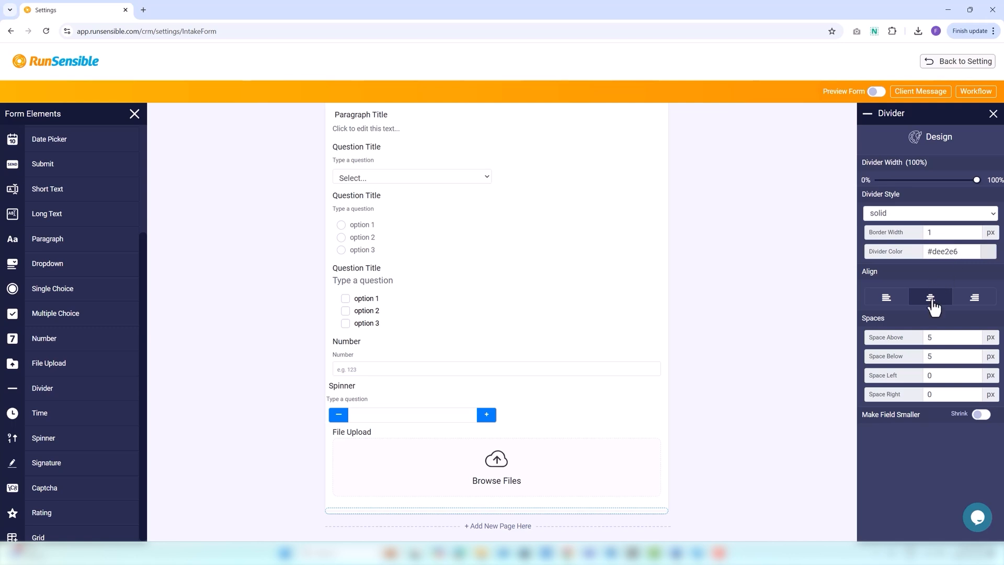
left_click(888, 298)
left_click(983, 415)
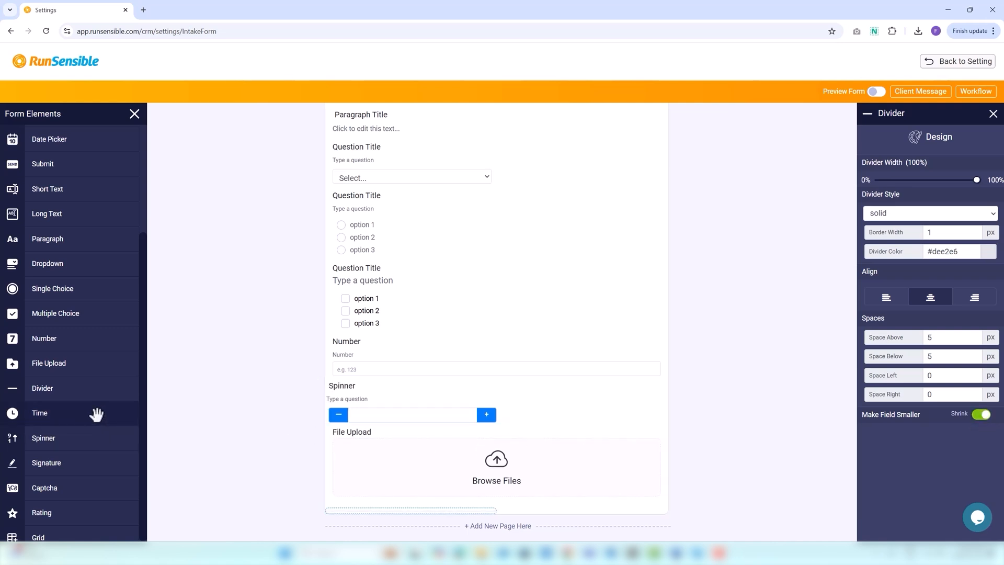
left_click_drag(94, 415, 419, 528)
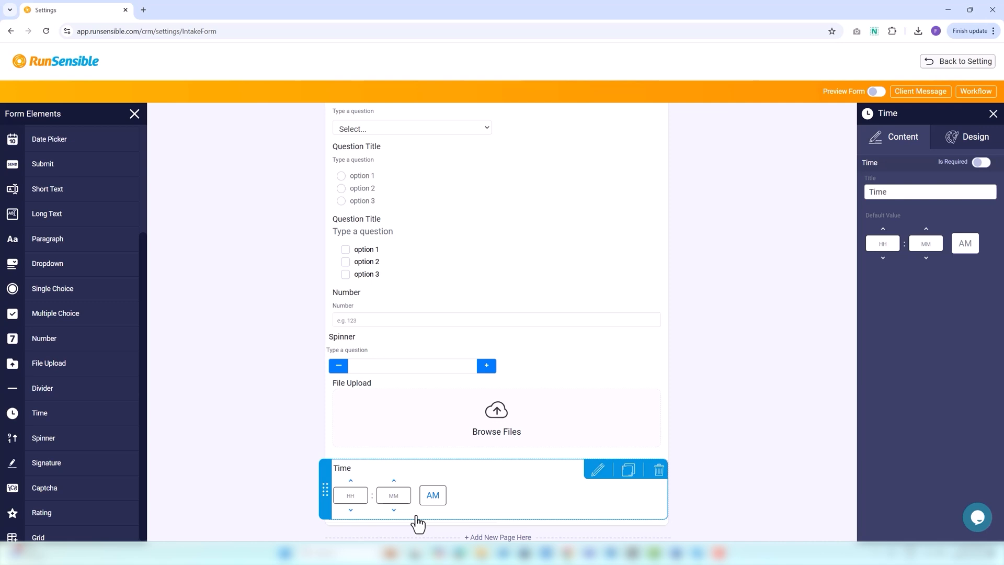
Add a Signature field, preview its Type/Draw/Upload options, and place a Captcha below it
left_click_drag(58, 466, 393, 538)
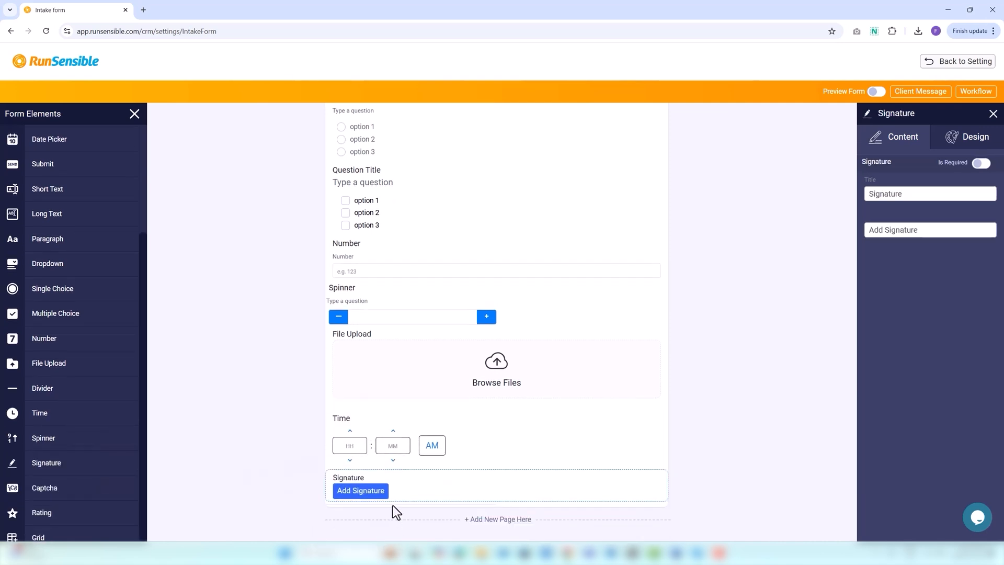
left_click(362, 494)
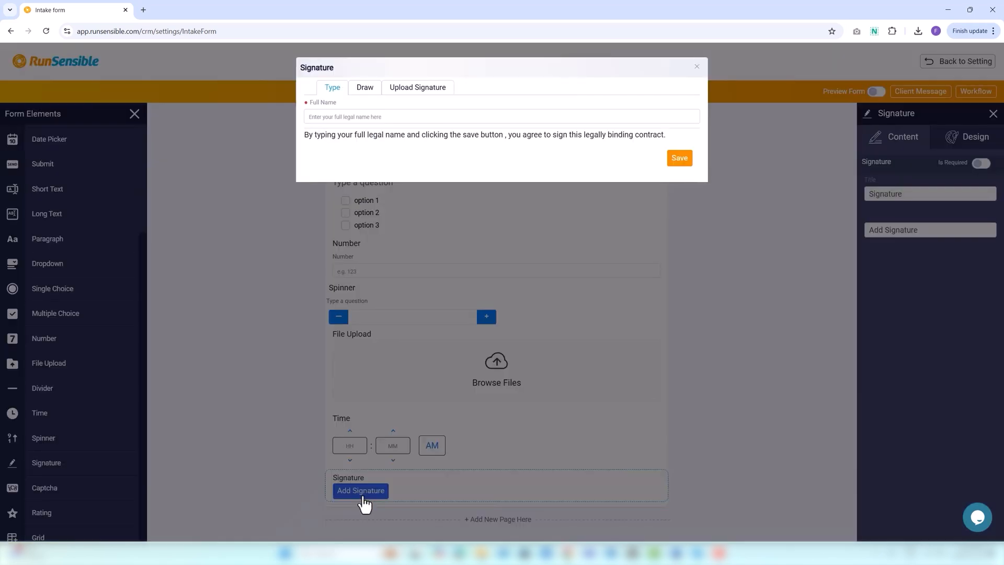
left_click(363, 94)
left_click(403, 97)
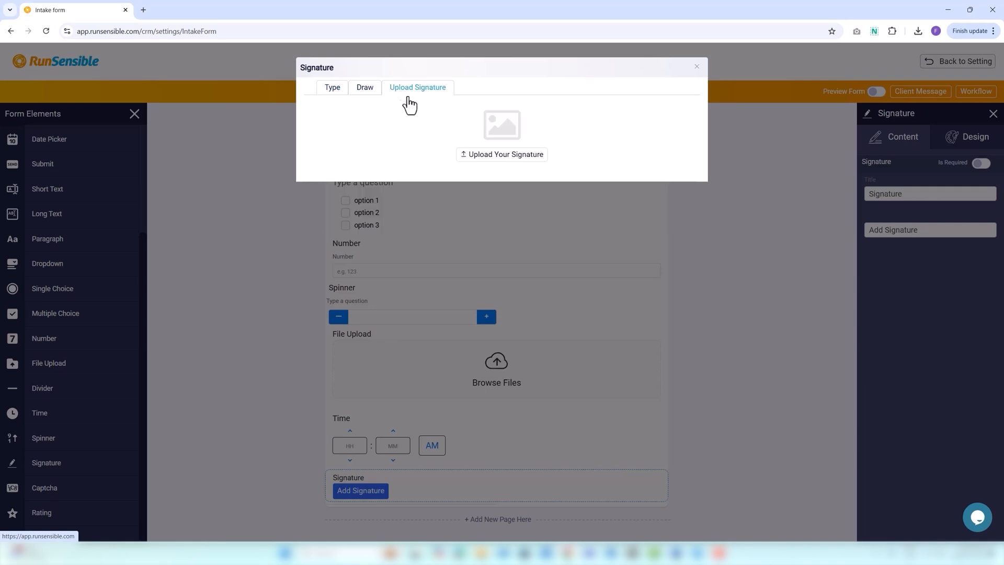
left_click(700, 70)
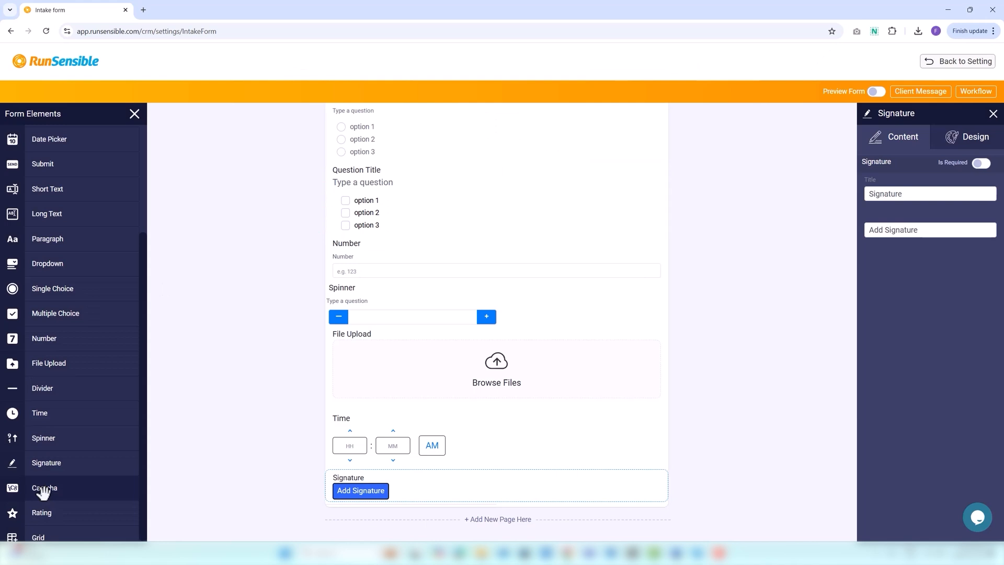
mouse_move(43, 492)
left_mouse_down()
mouse_move(392, 523)
mouse_move(395, 502)
mouse_move(388, 536)
mouse_move(381, 524)
left_mouse_up()
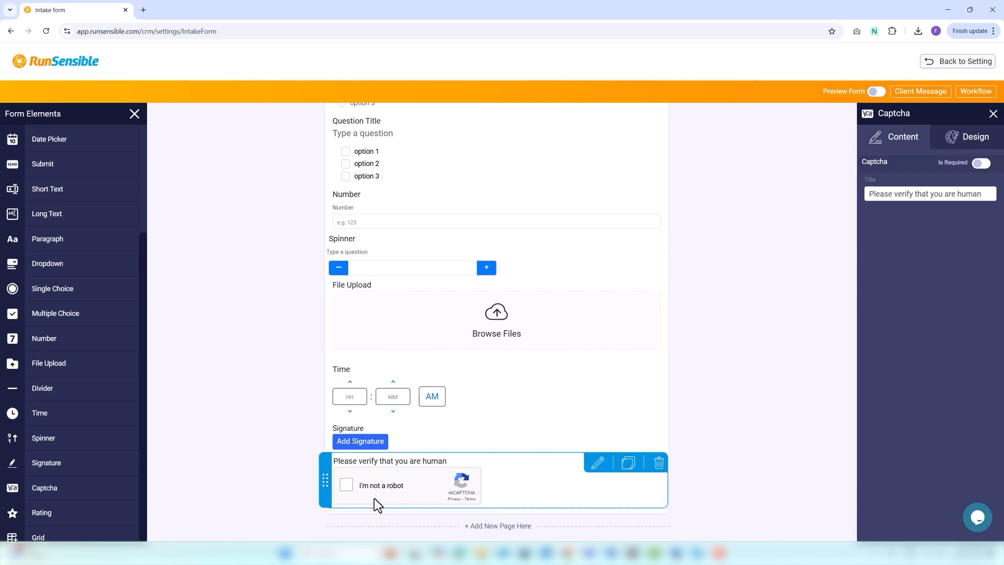
Add a star Rating question below the captcha and preview it at five stars
left_click_drag(70, 515, 386, 536)
scroll(385, 537, "down", 1)
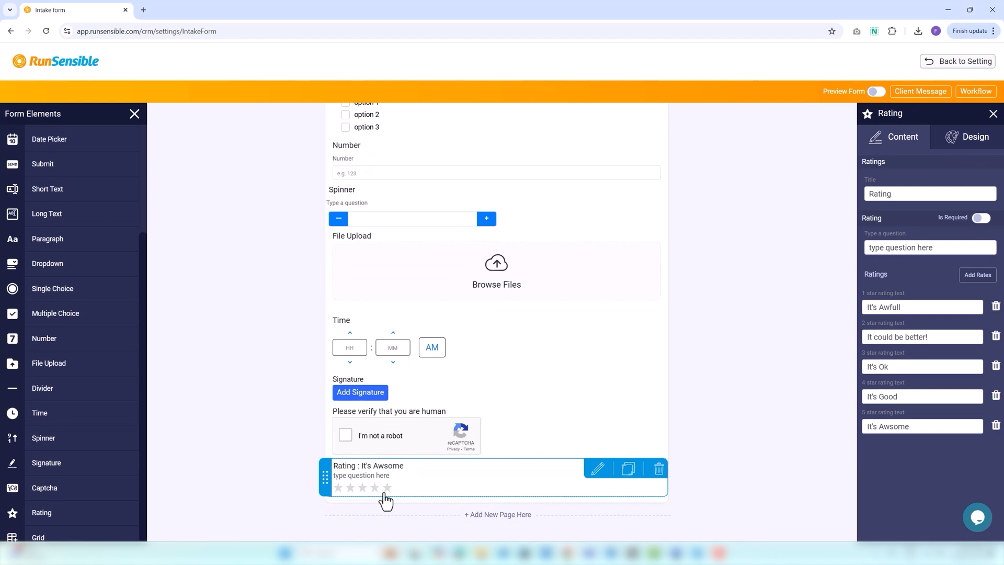
left_click(338, 488)
left_click(387, 488)
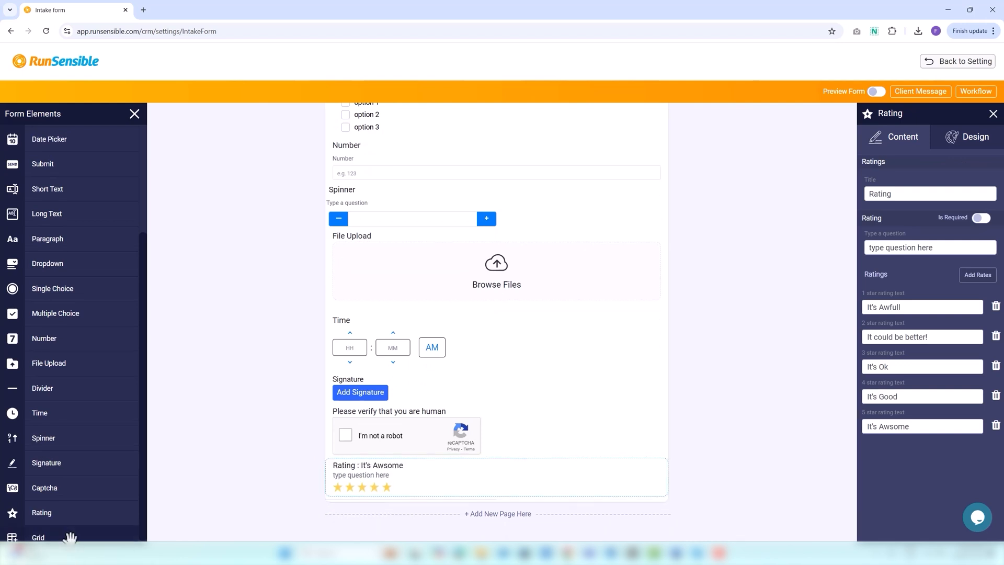
Add a Grid below the rating and expand it to two rows and four columns
scroll(68, 532, "down", 1)
left_click_drag(71, 531, 405, 519)
scroll(406, 520, "down", 1)
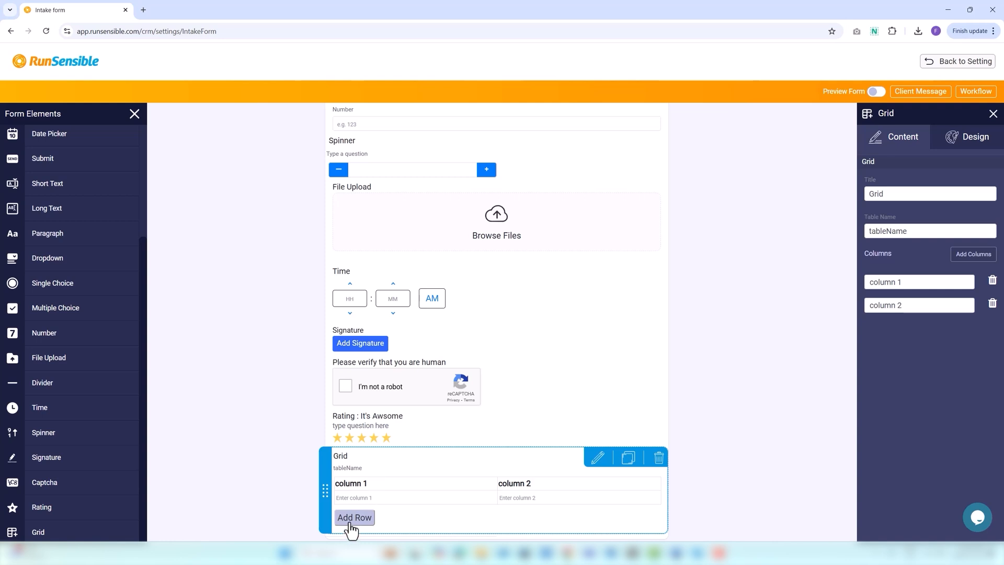
left_click(352, 518)
scroll(349, 529, "down", 1)
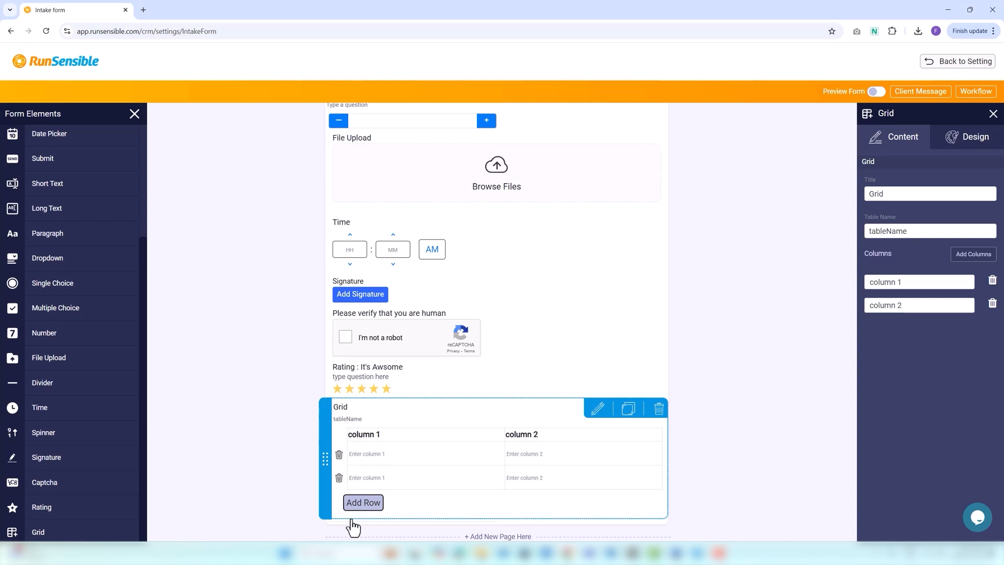
left_click(973, 261)
left_click(973, 261)
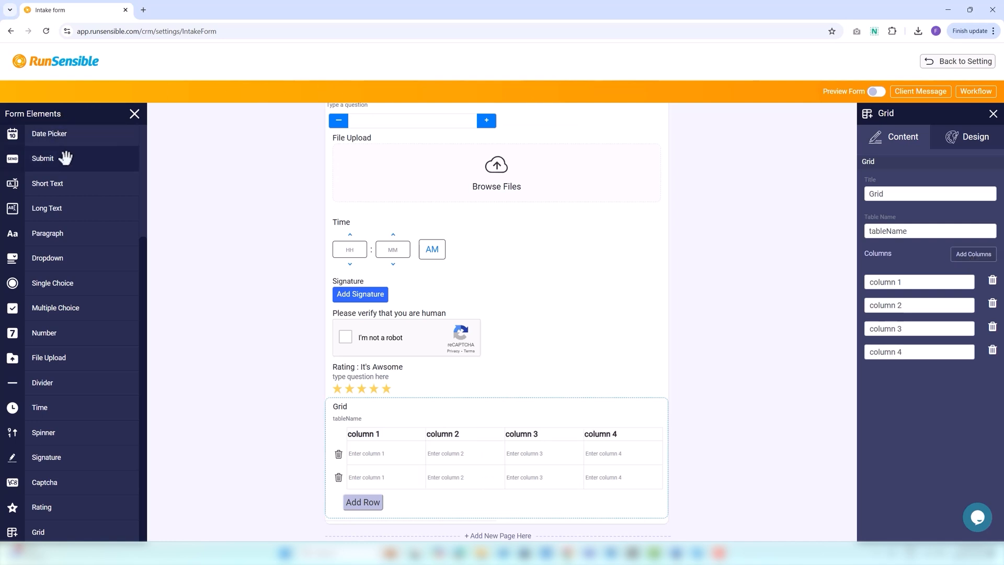
Add a Submit button at the end of the intake form
left_click_drag(65, 157, 427, 520)
scroll(427, 520, "down", 1)
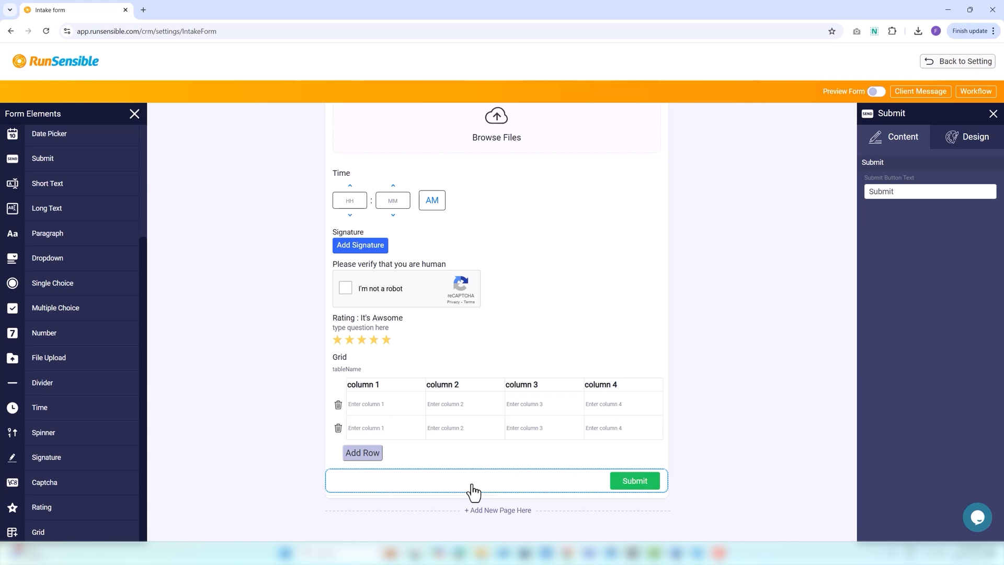
scroll(473, 492, "up", 15)
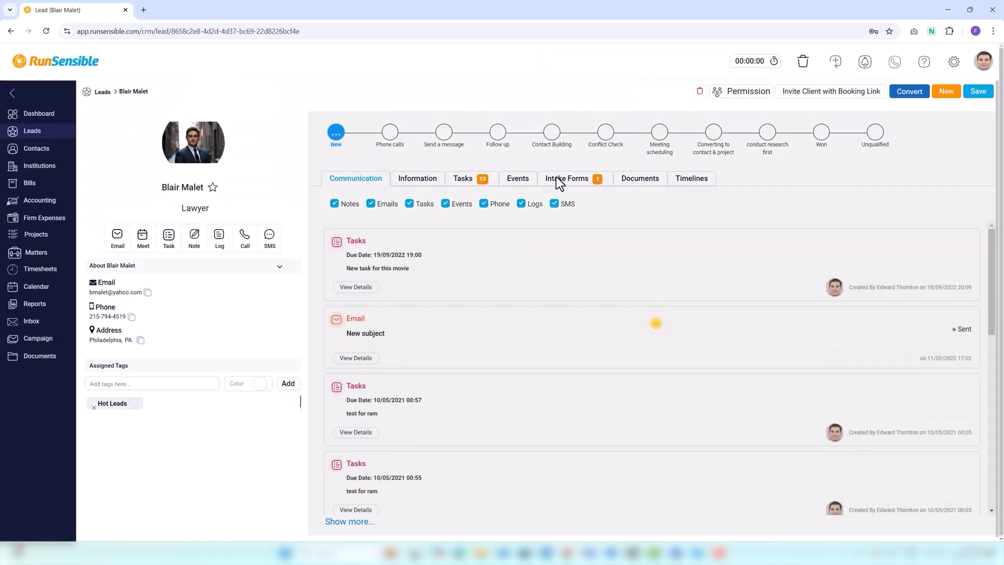
In the lead's Intake Forms, rename and save Client Intake Form, then show the empty Documents section
left_click(567, 180)
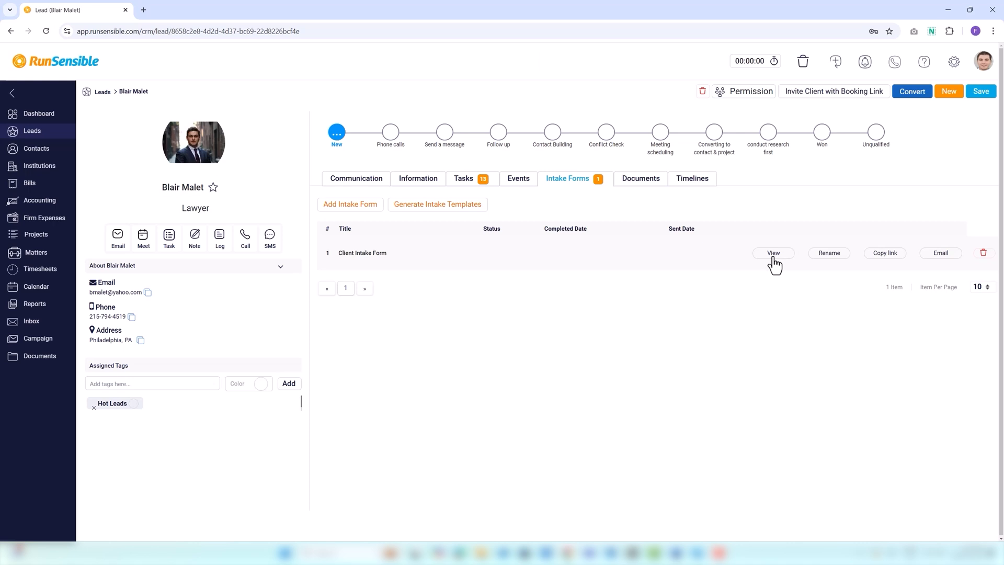
left_click(827, 258)
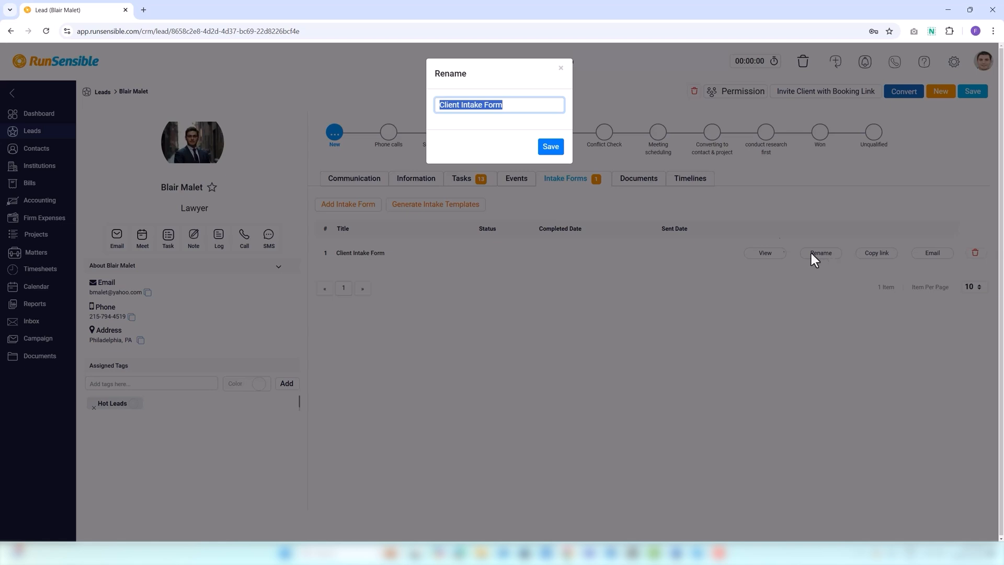
left_click(556, 152)
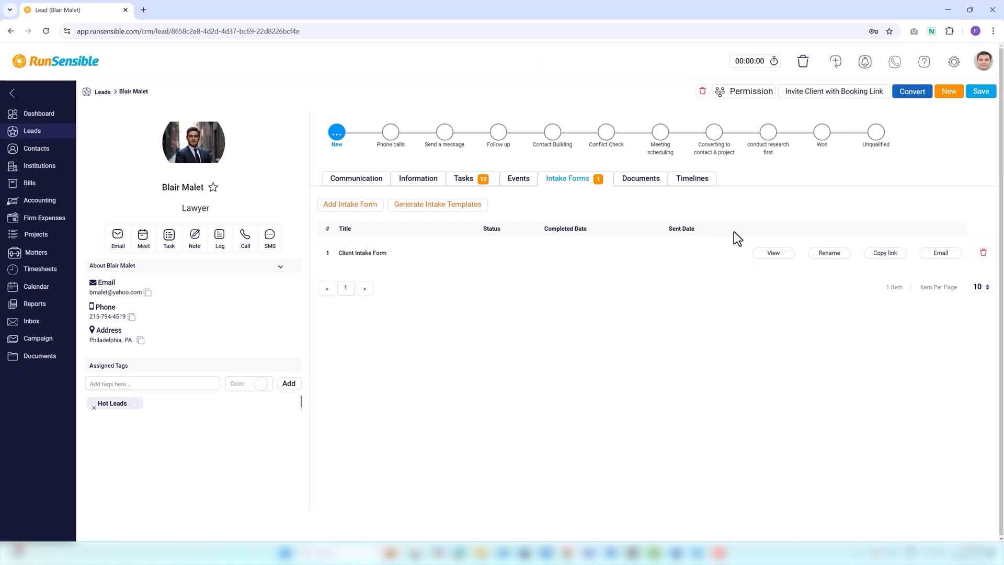
left_click(655, 184)
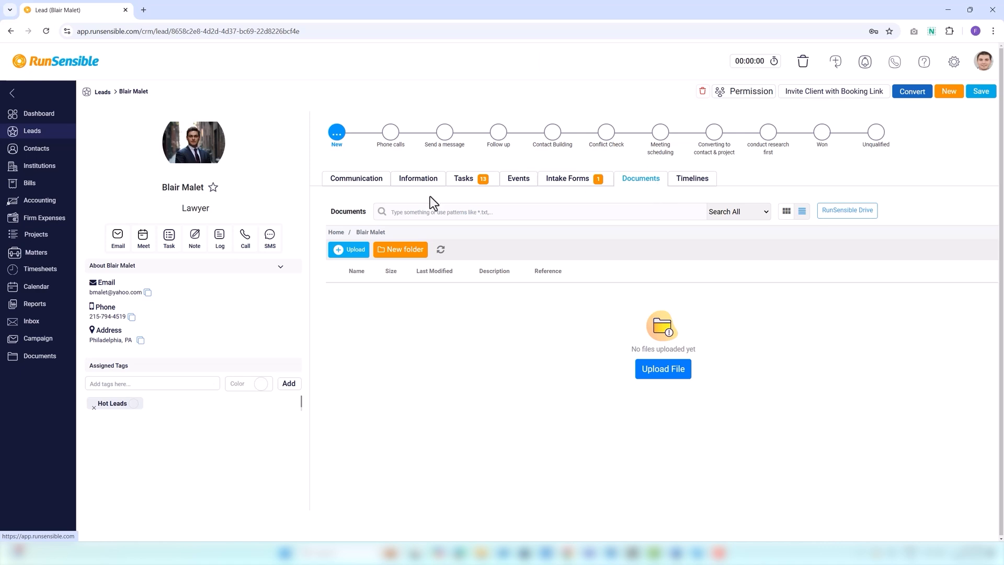
Upload Firm Expenses.docx to the lead's documents and start a folder named New Documents
left_click(354, 252)
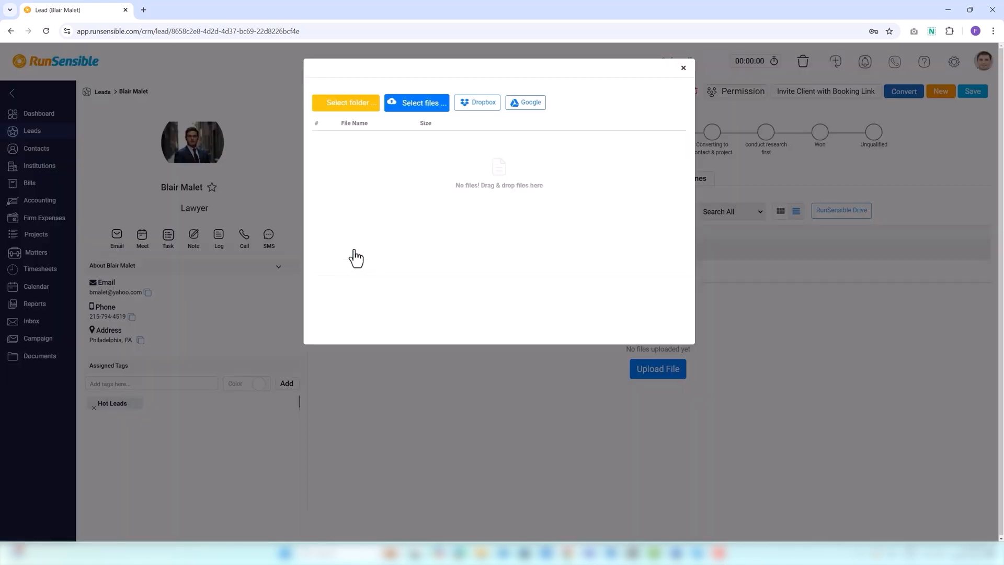
left_click(413, 104)
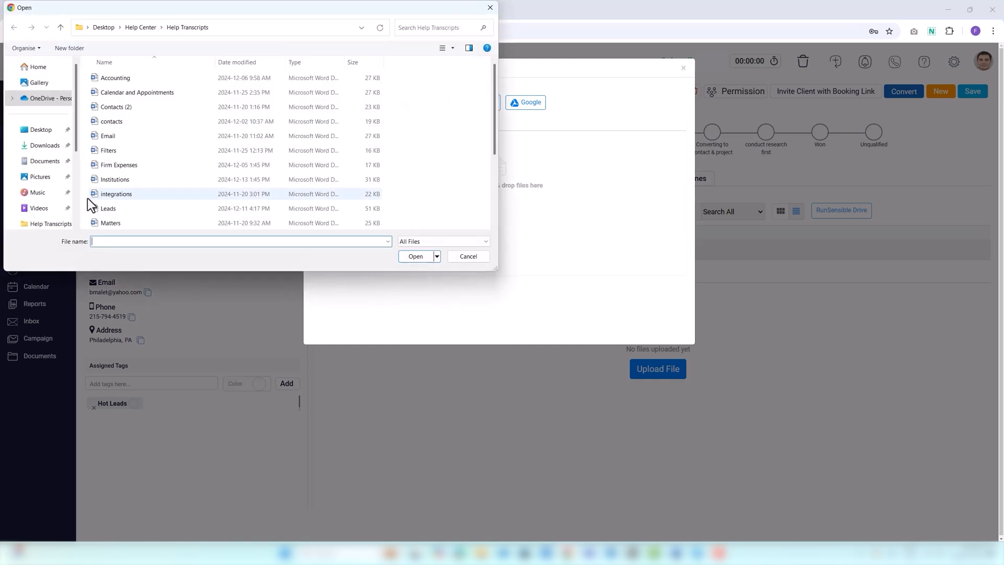
left_click(117, 164)
left_click(416, 256)
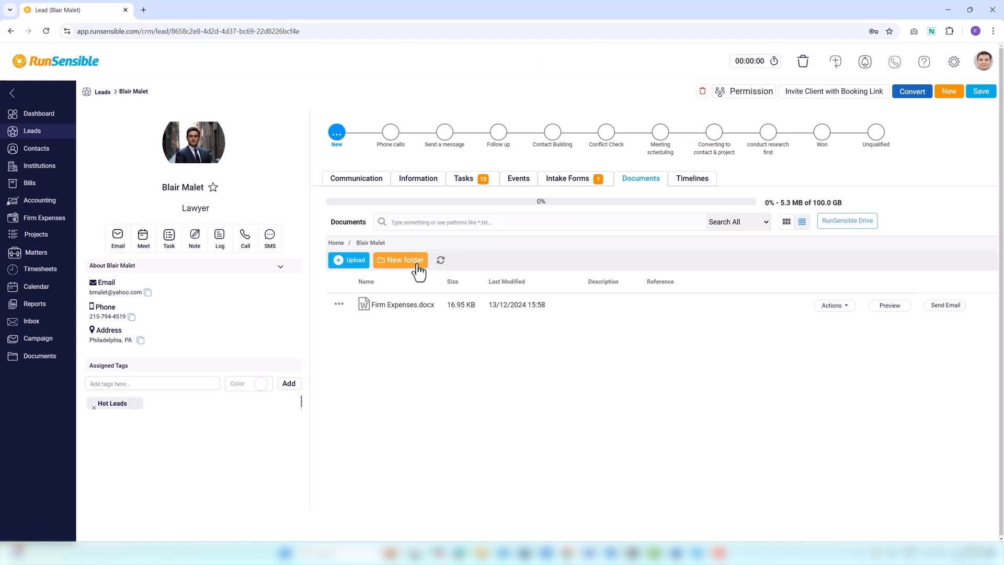
left_click(419, 270)
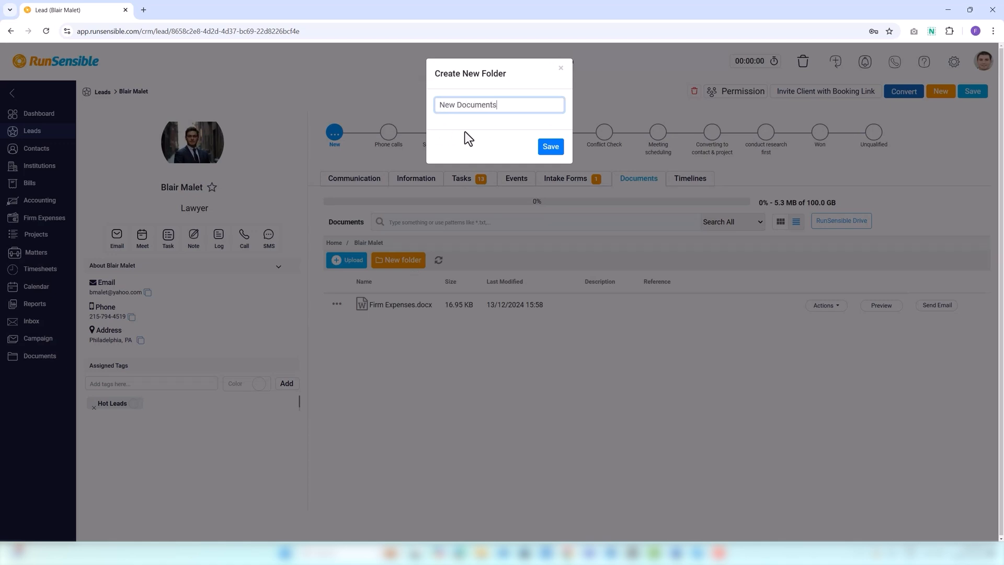
Save the New Documents folder and switch between tile and detailed list views
left_click(558, 147)
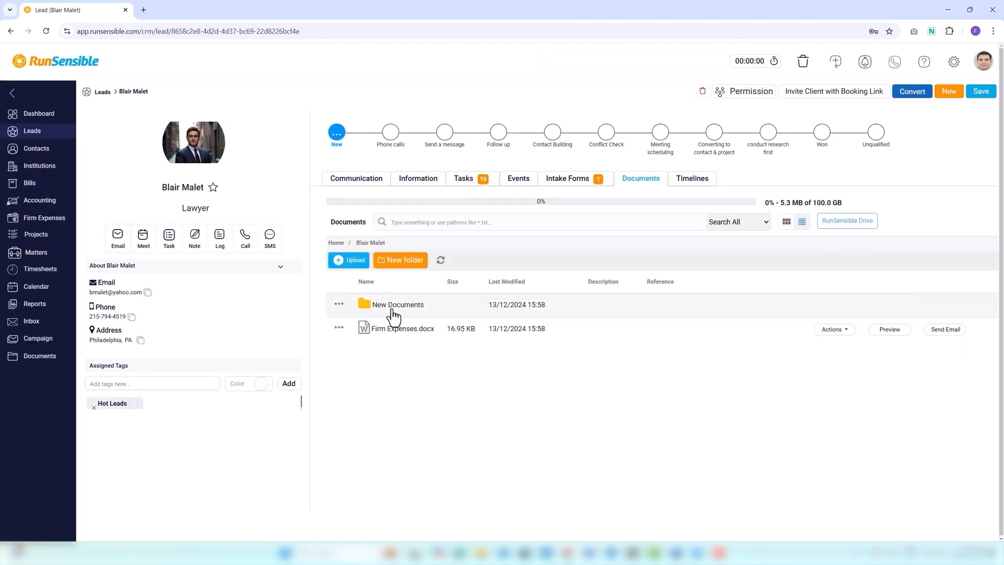
left_click(403, 225)
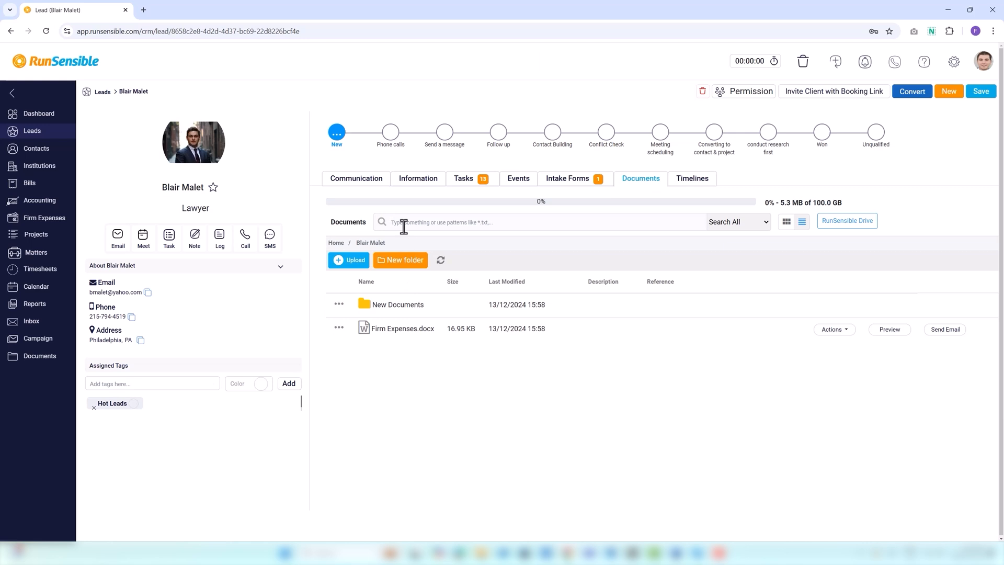
left_click(786, 225)
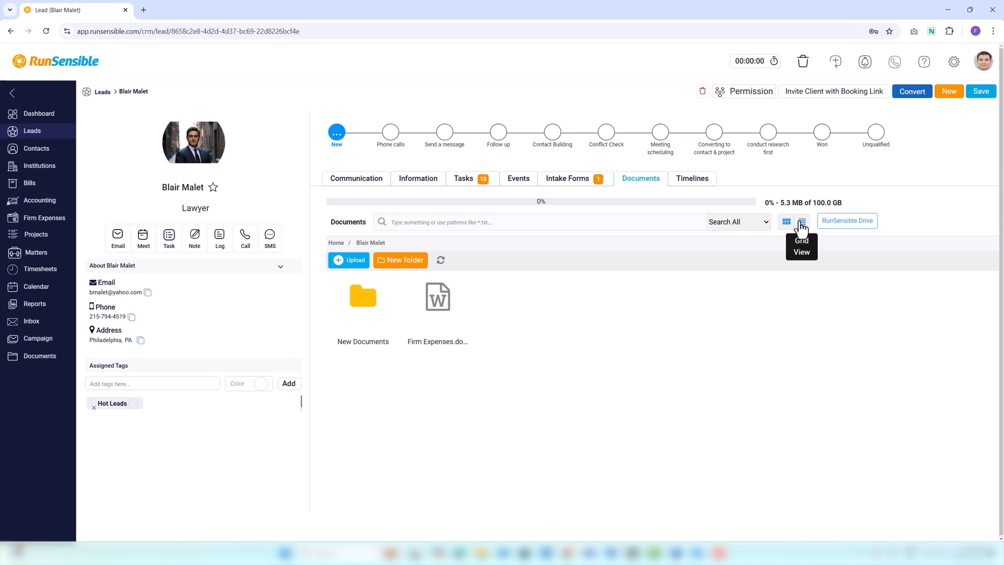
left_click(802, 225)
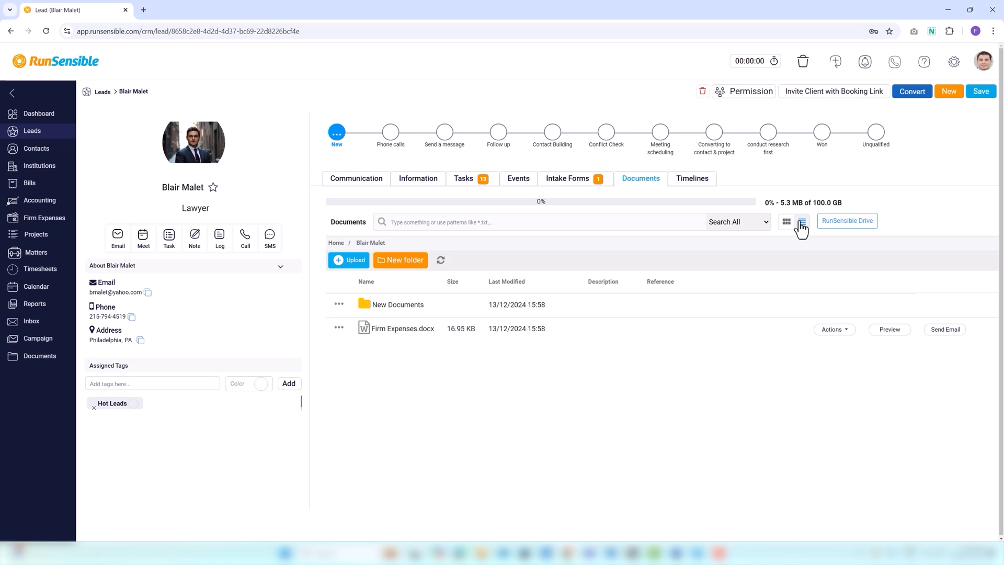
Check and dismiss the RunSensible Drive desktop app info, then open the New Documents folder's options
left_click(848, 230)
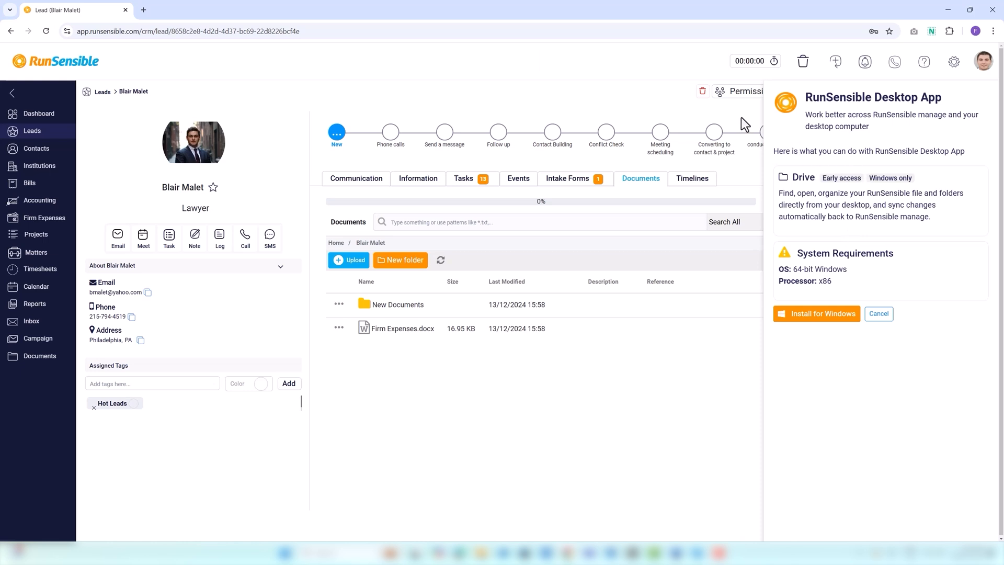
left_click(879, 314)
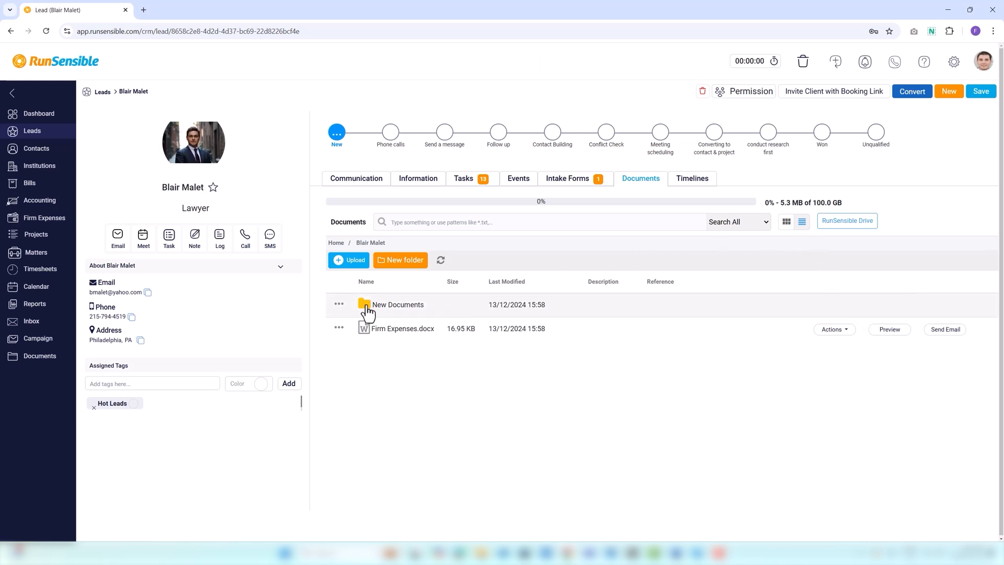
left_click(339, 305)
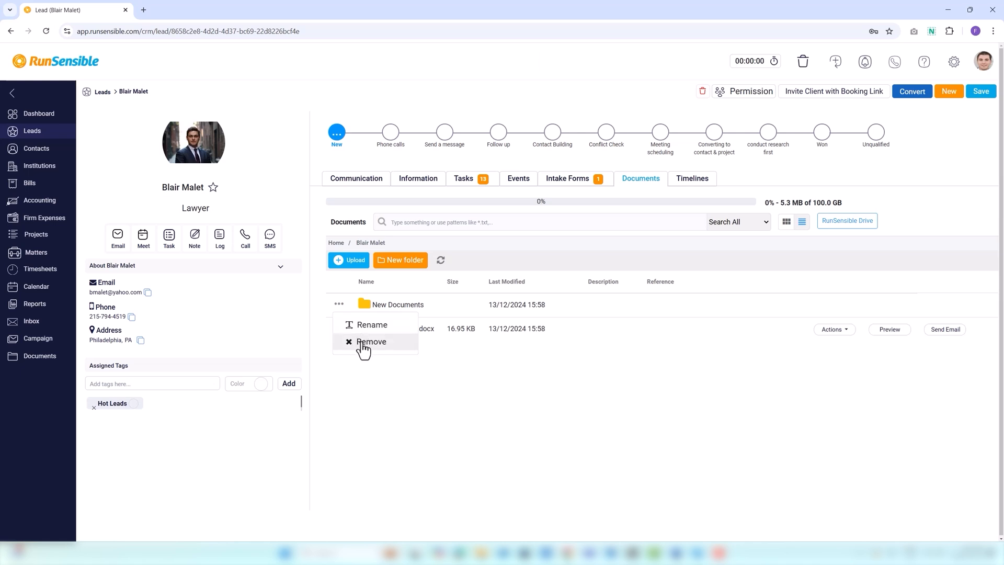
Close the folder and Firm Expenses.docx action menus and show the lead's Timelines history
left_click(392, 395)
left_click(834, 333)
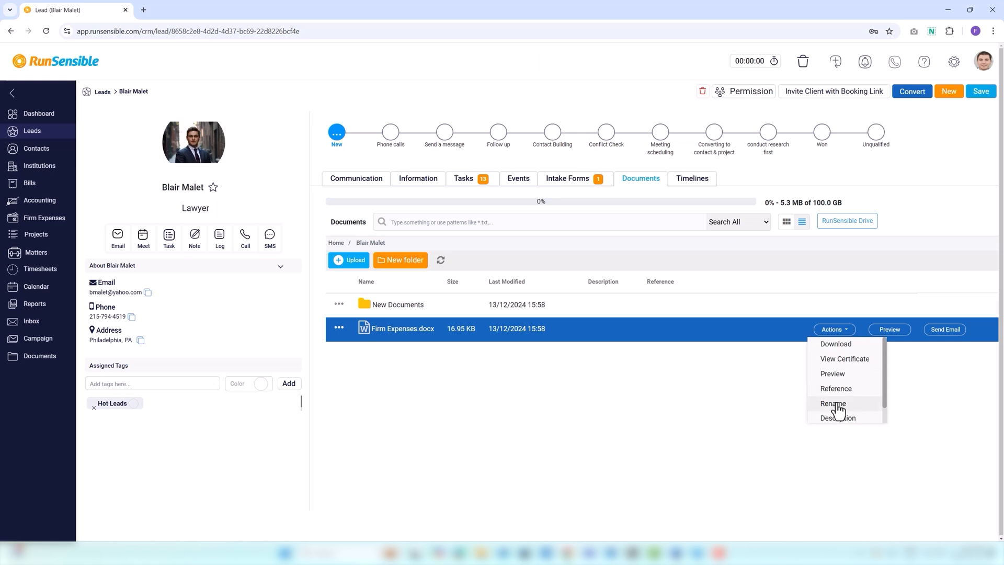
left_click(832, 446)
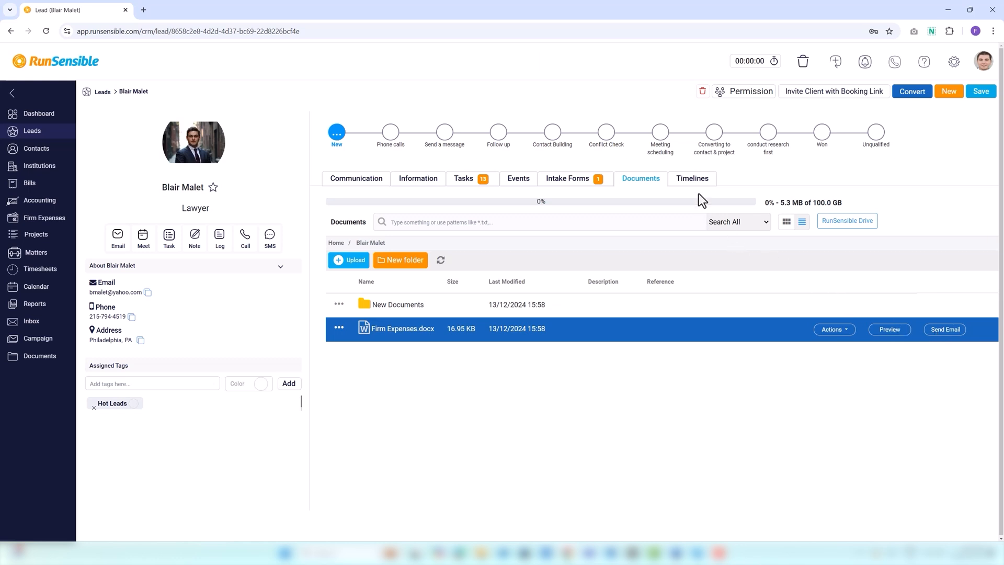
left_click(694, 179)
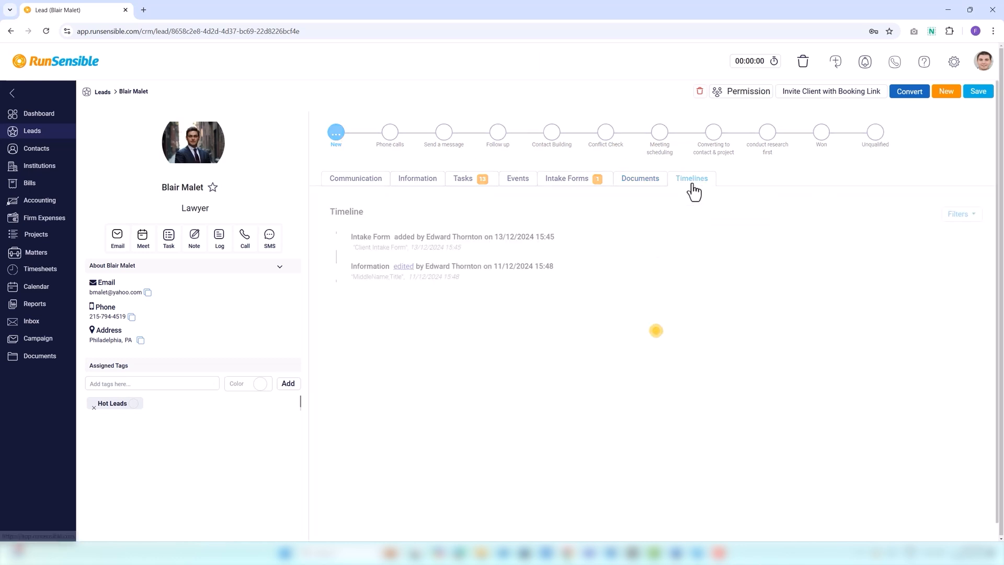
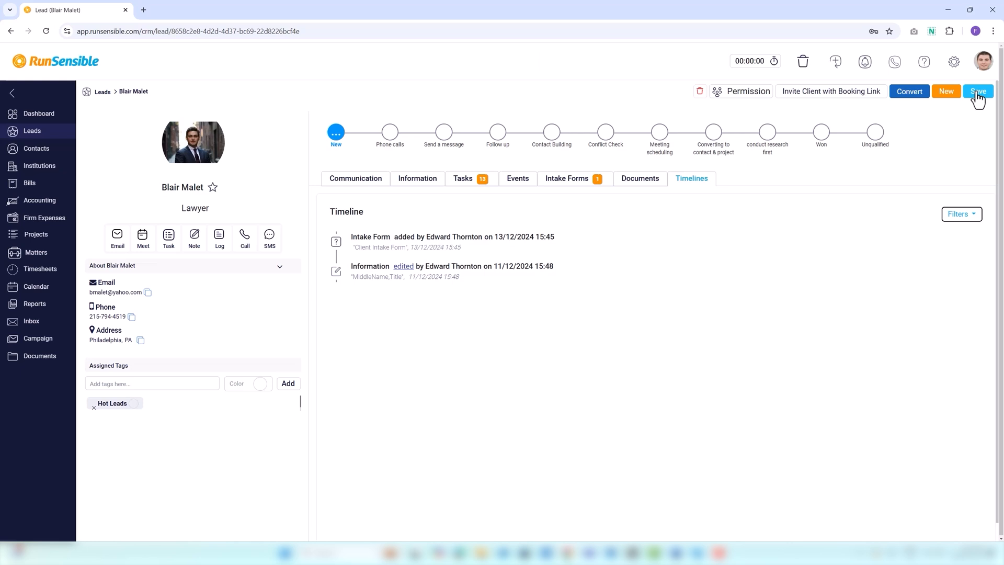
Open the new lead and convert-to-contact forms, then close both without saving
left_click(945, 95)
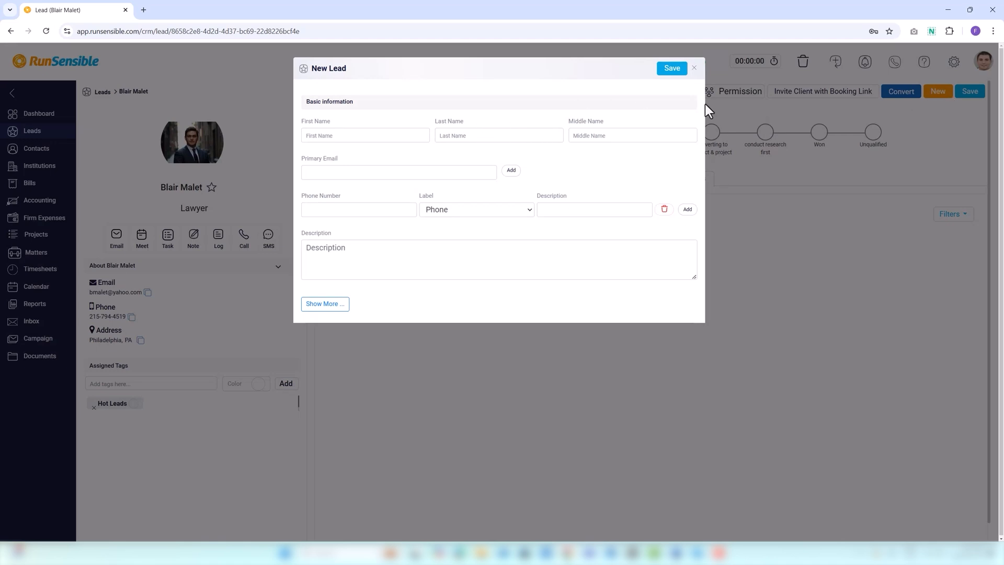
left_click(695, 69)
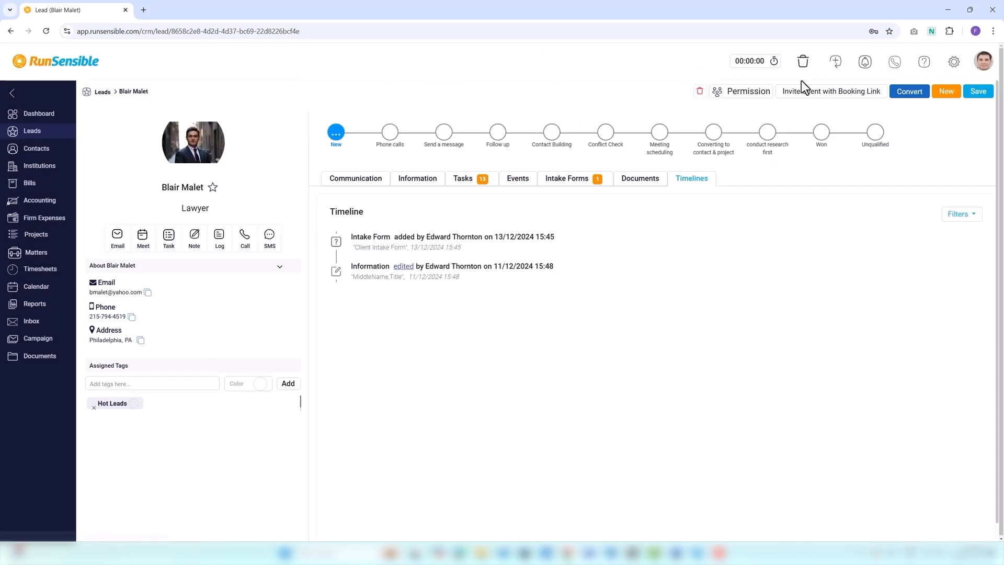
left_click(913, 97)
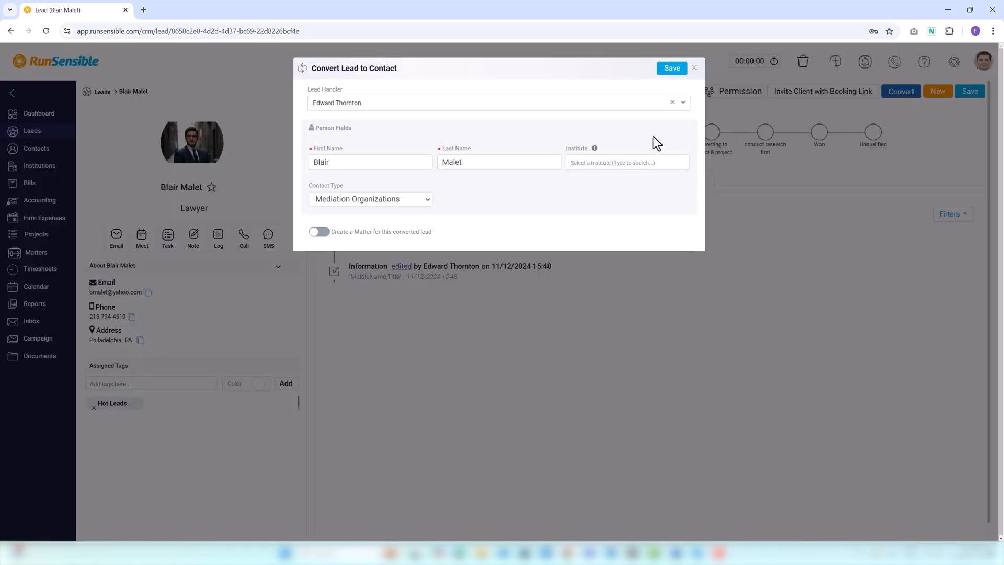
left_click(694, 69)
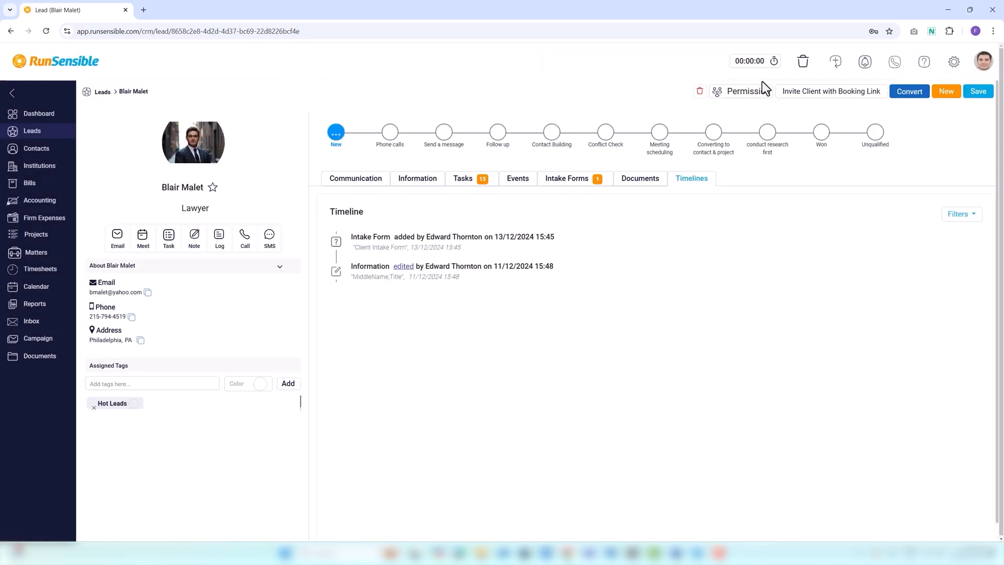
Start a booking-link invitation to the lead, keeping the default no-reply sender and the lead as recipient
left_click(794, 99)
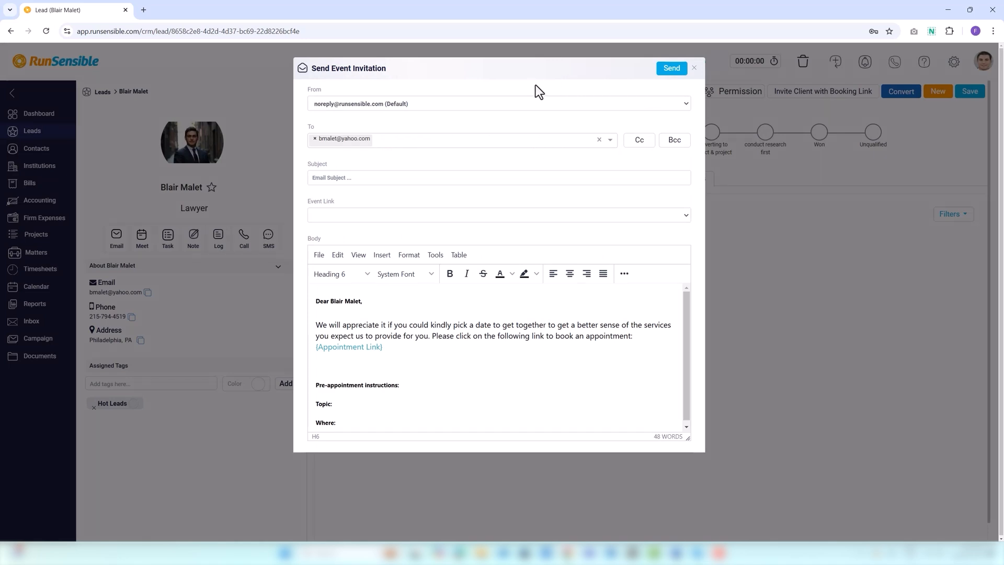
left_click(516, 109)
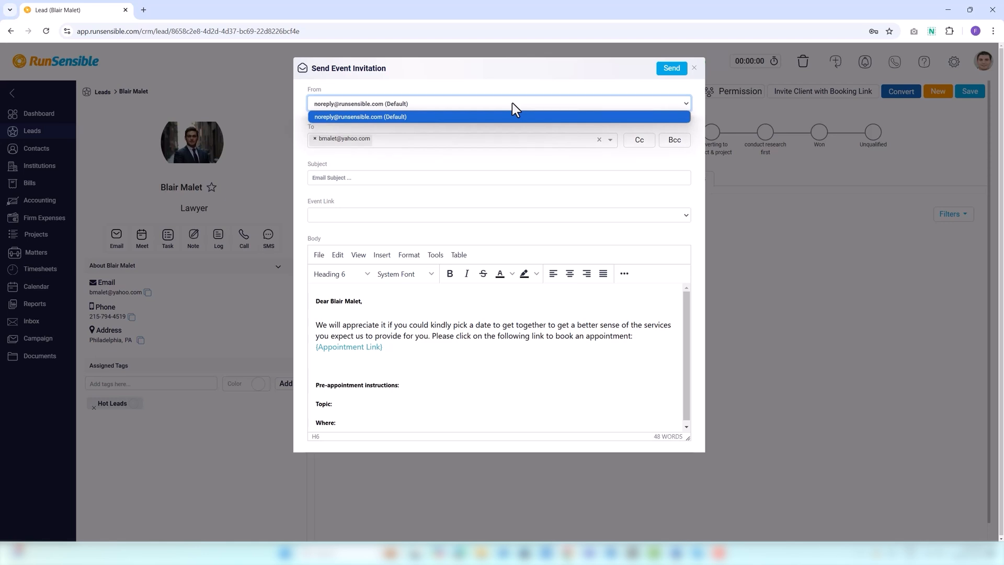
left_click(495, 119)
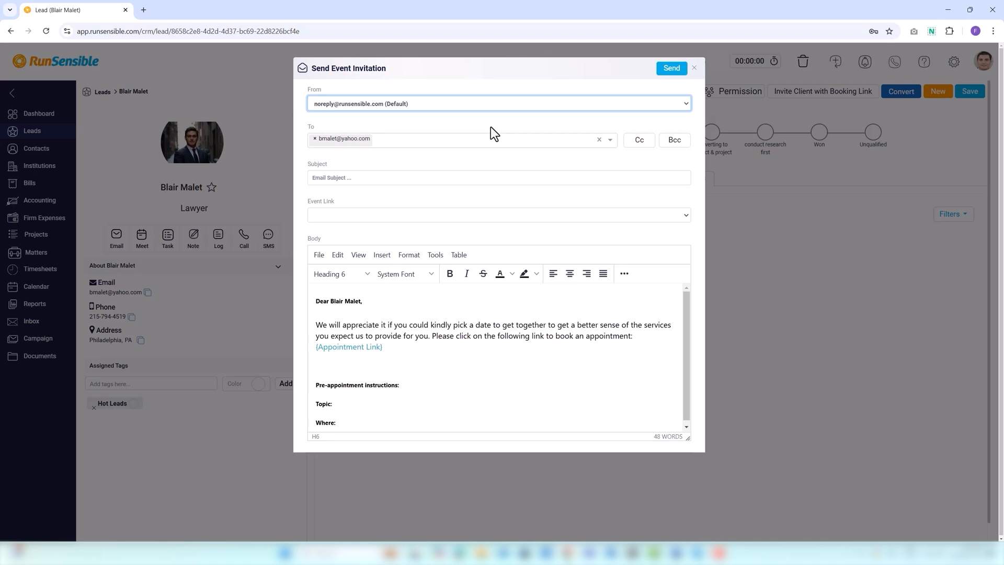
left_click(469, 138)
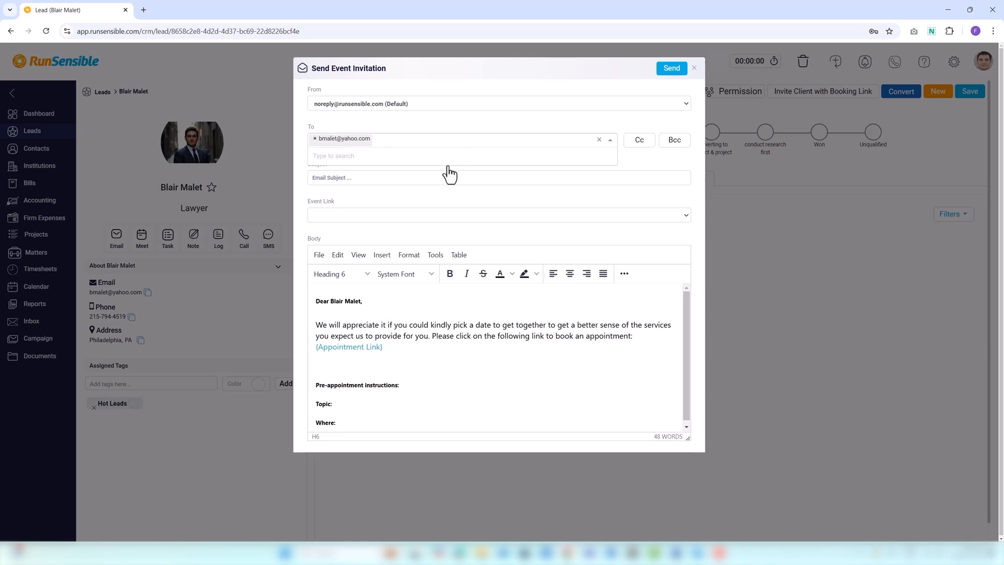
left_click(438, 187)
left_click(434, 177)
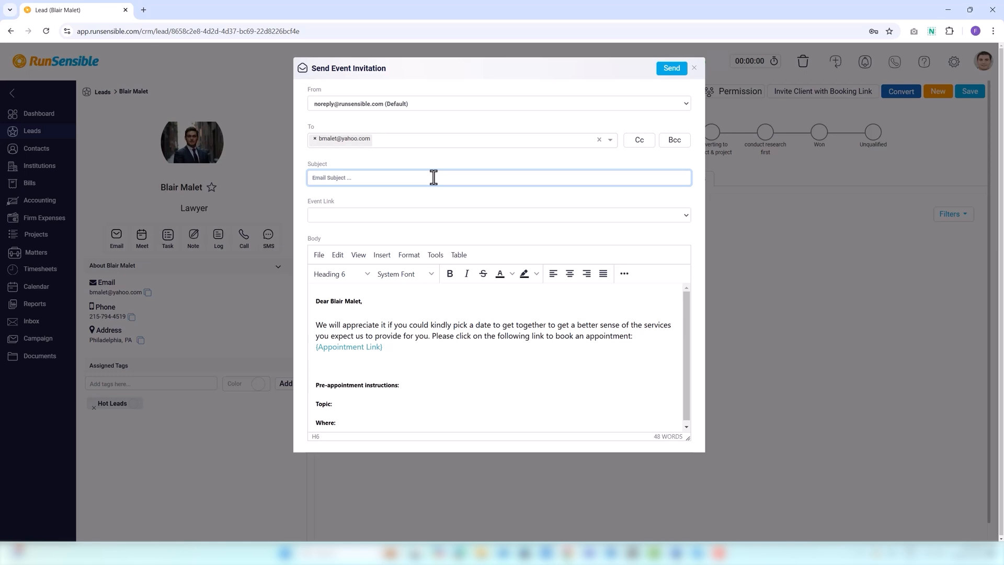
left_click(355, 214)
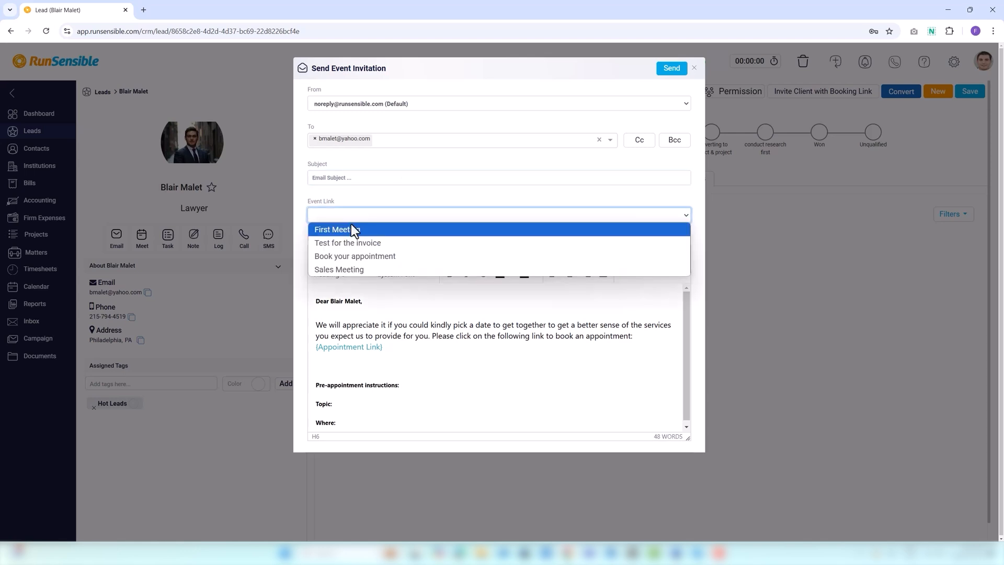
Insert the First Meeting booking link, check it in the body, and send the invitation
left_click(352, 226)
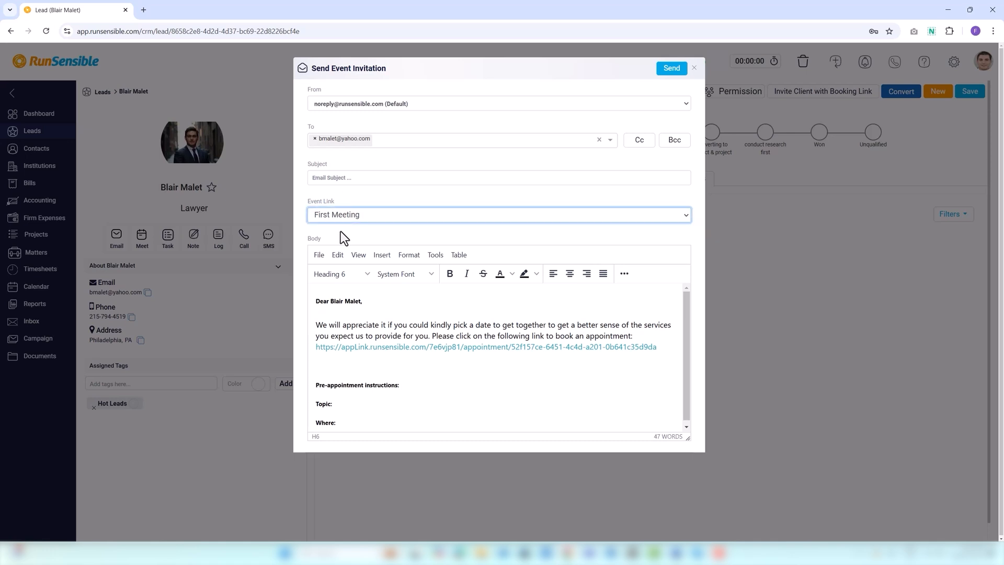
left_click(330, 299)
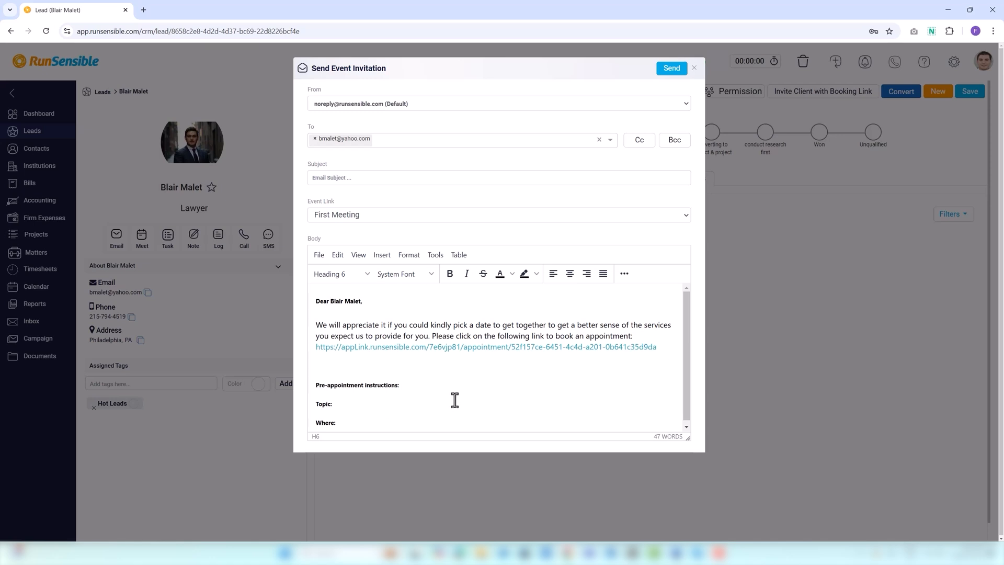
scroll(453, 400, "down", 1)
left_click(467, 343)
left_click_drag(669, 352, 314, 350)
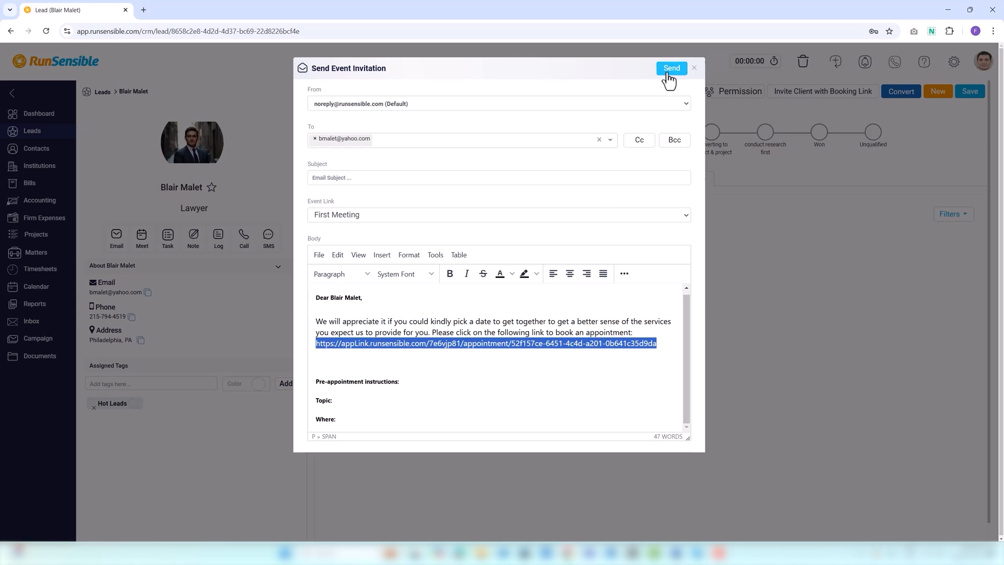
left_click(695, 69)
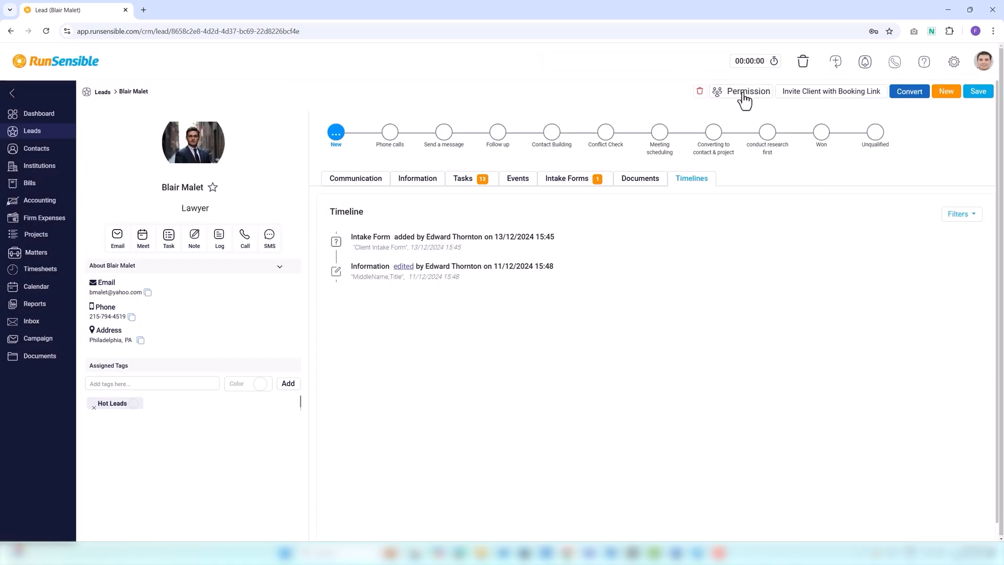
Save the lead's permission as All, then subscribe to the RunSensible YouTube channel
left_click(744, 100)
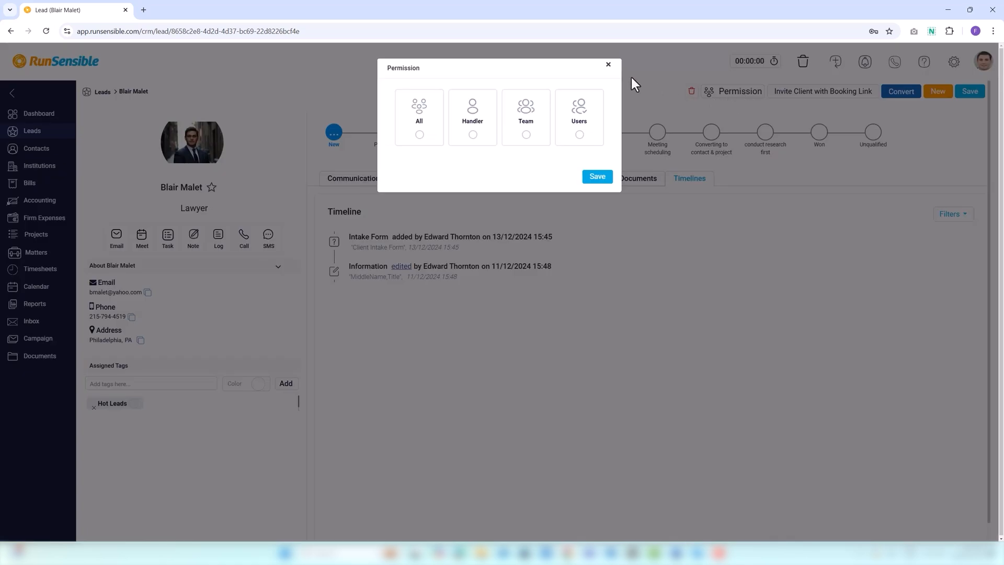
left_click(418, 135)
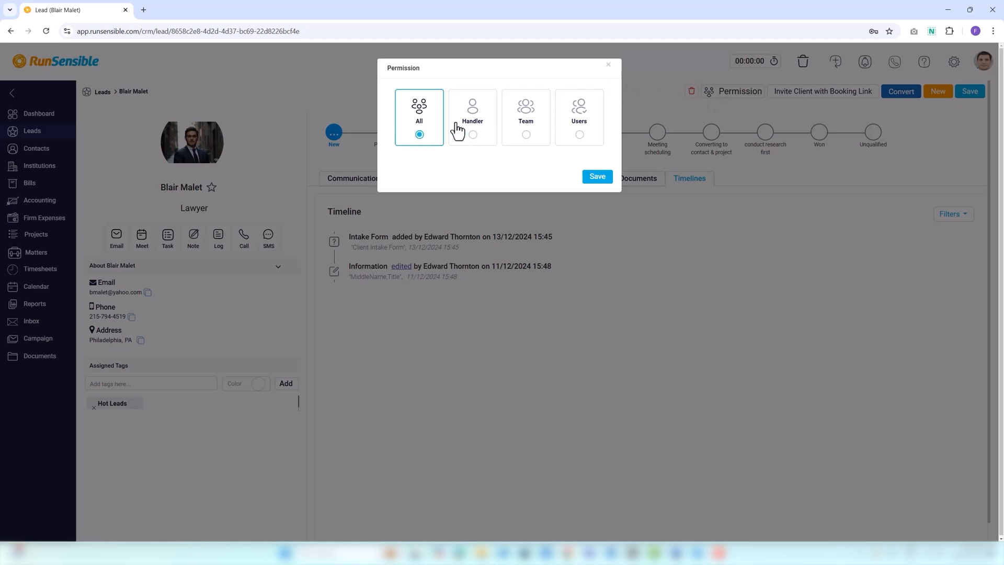
left_click(596, 179)
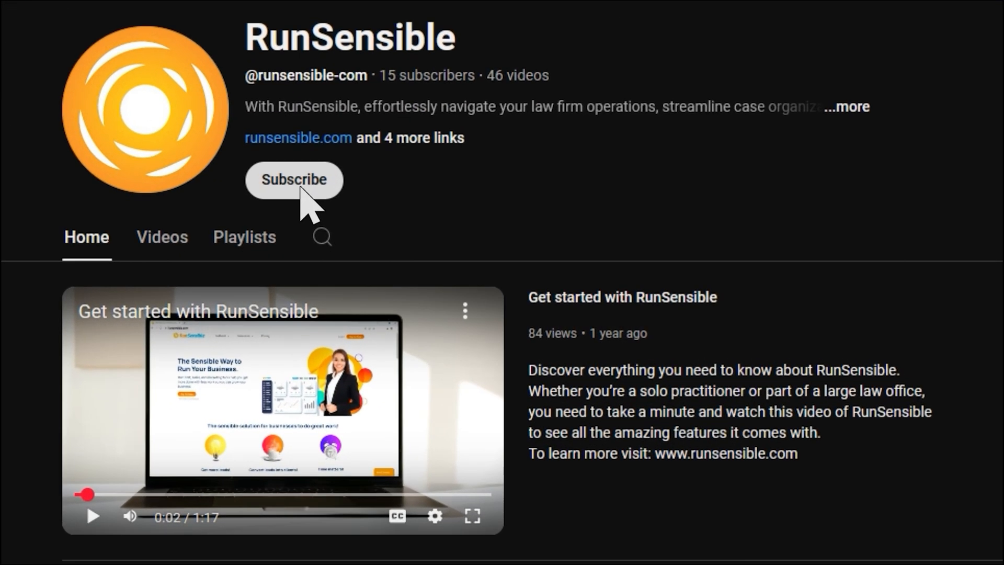
left_click(302, 189)
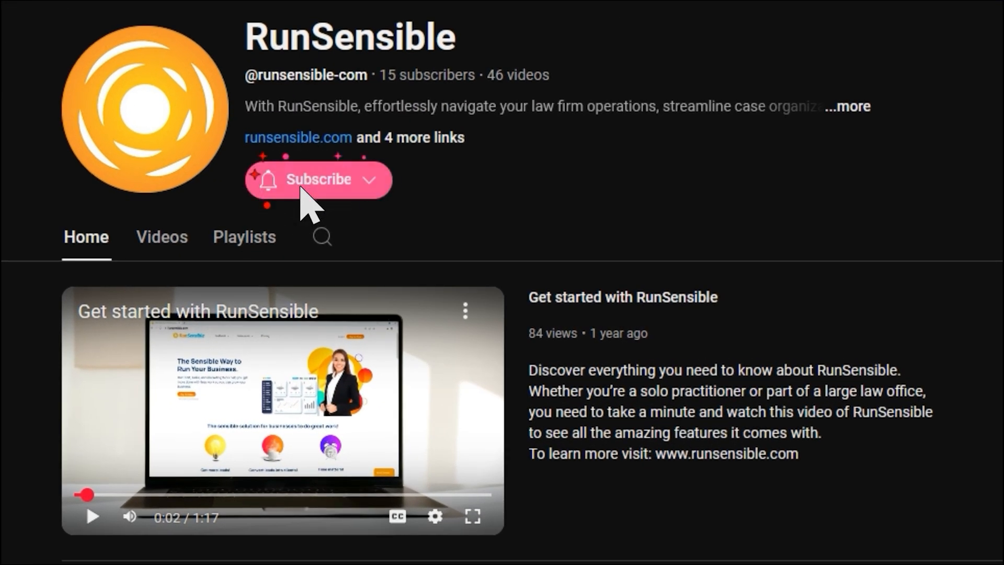